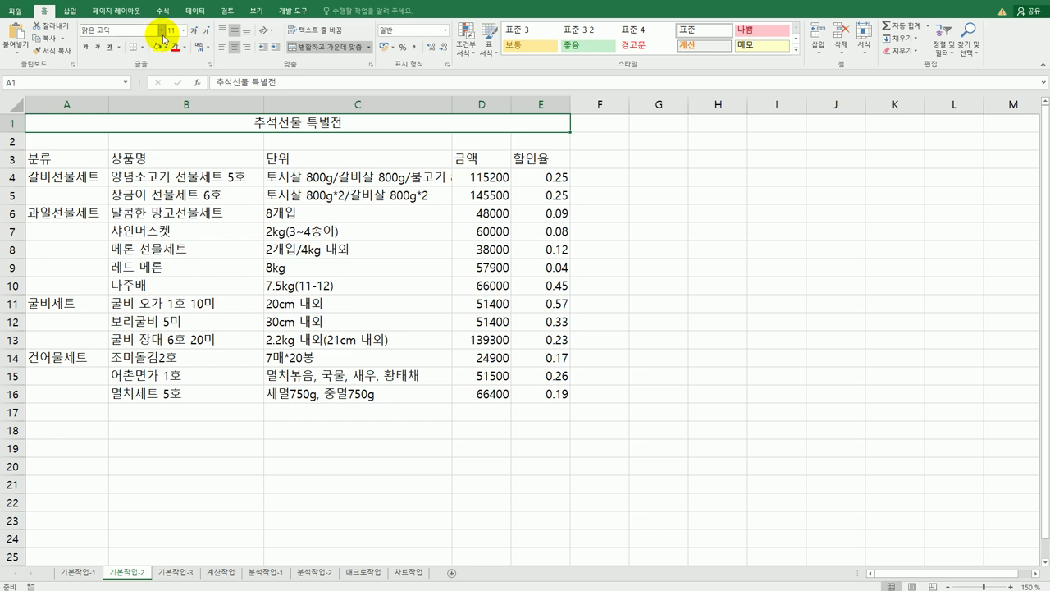
# Format the merged title in A1 with the HY견고딕 font, size 20 and gold text
pyautogui.click(161, 31)
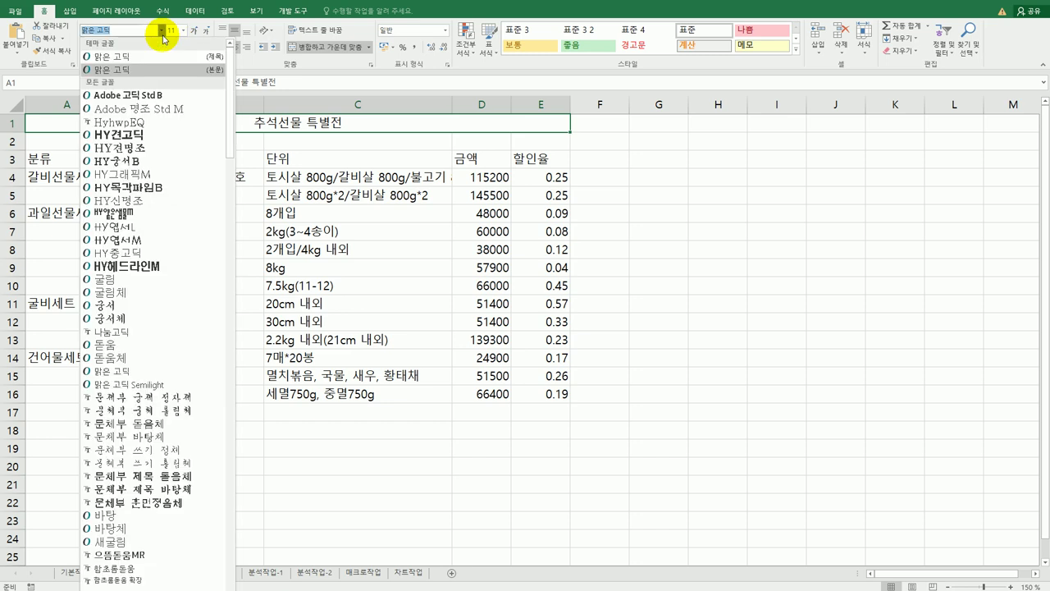
pyautogui.click(149, 136)
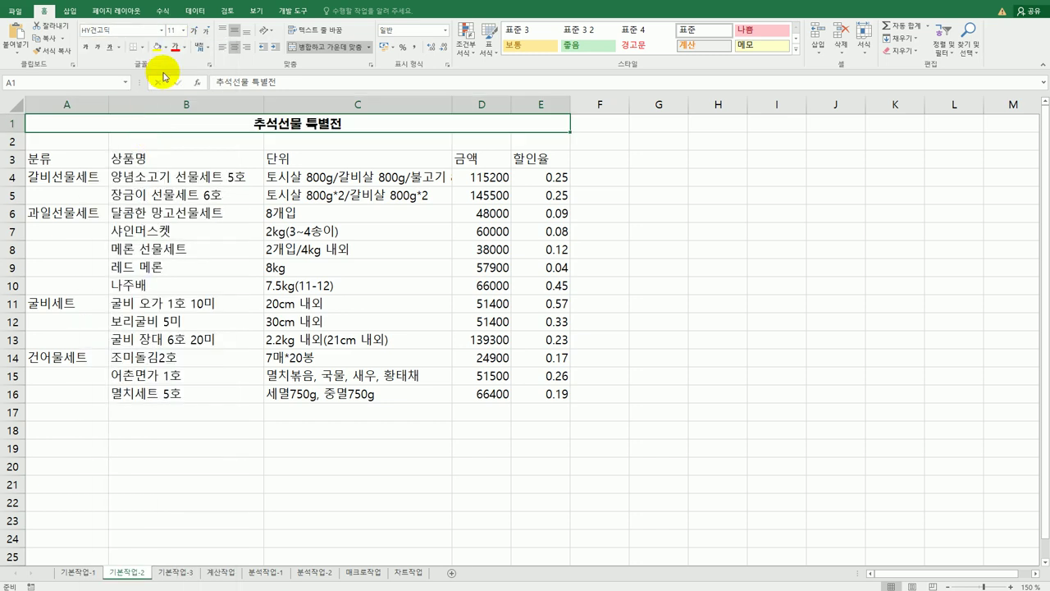
pyautogui.click(184, 30)
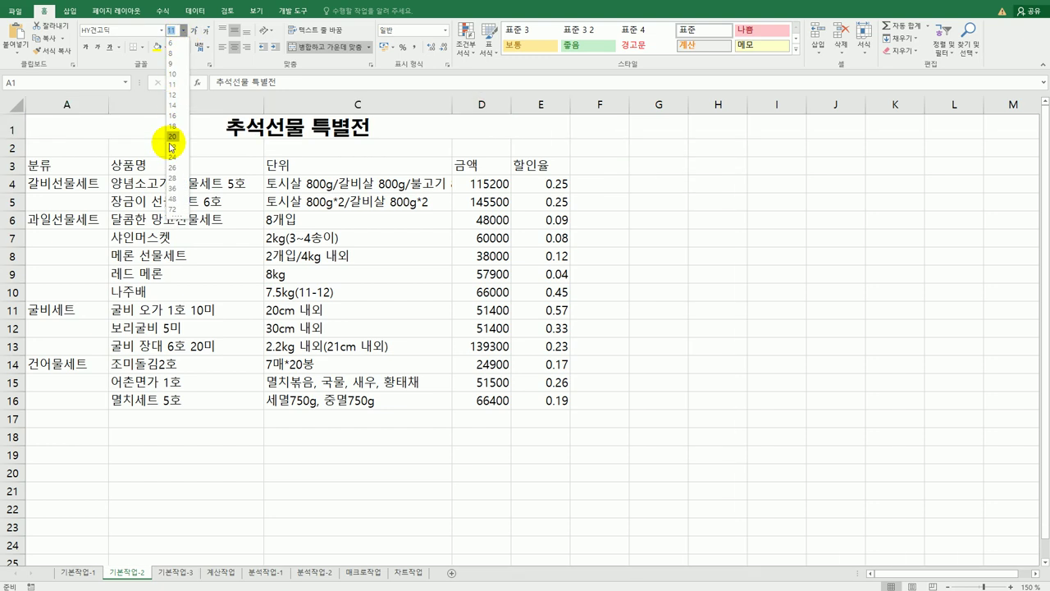
pyautogui.click(172, 137)
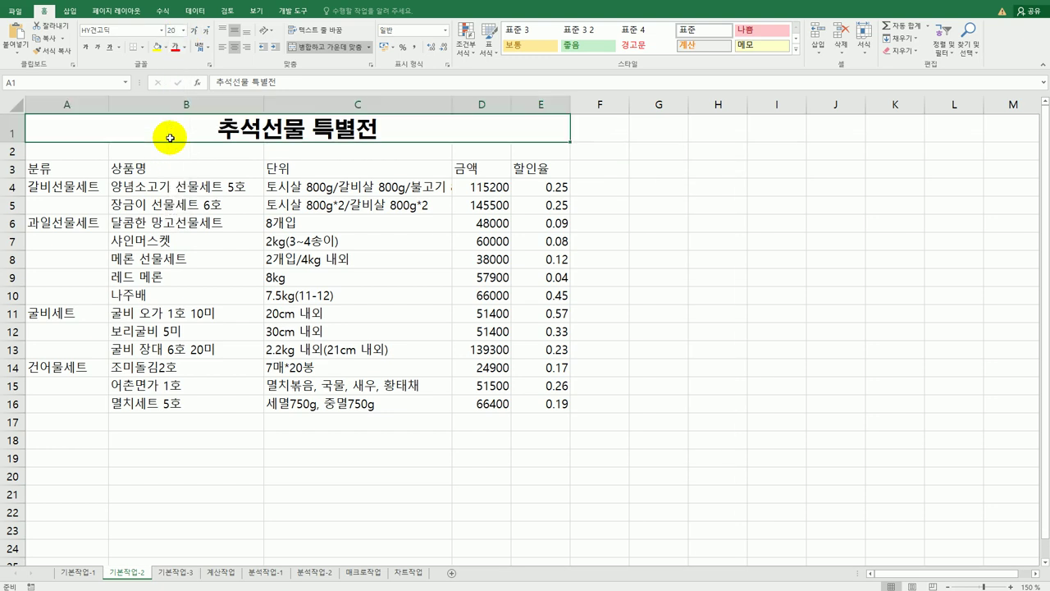
pyautogui.click(187, 51)
pyautogui.click(193, 143)
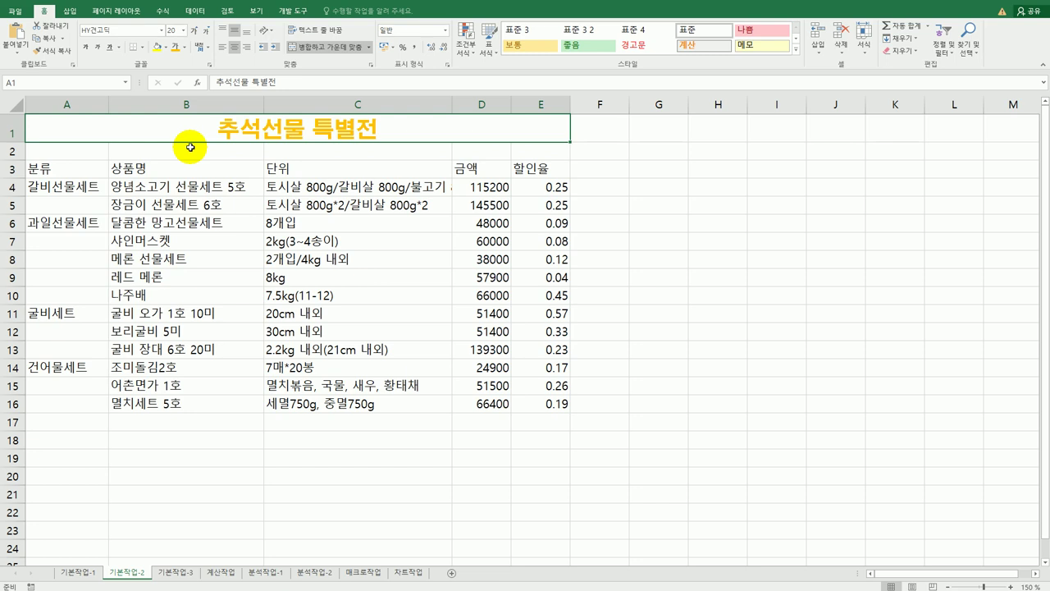
# Set the height of row 1 to 30
pyautogui.click(12, 127)
pyautogui.rightClick(12, 127)
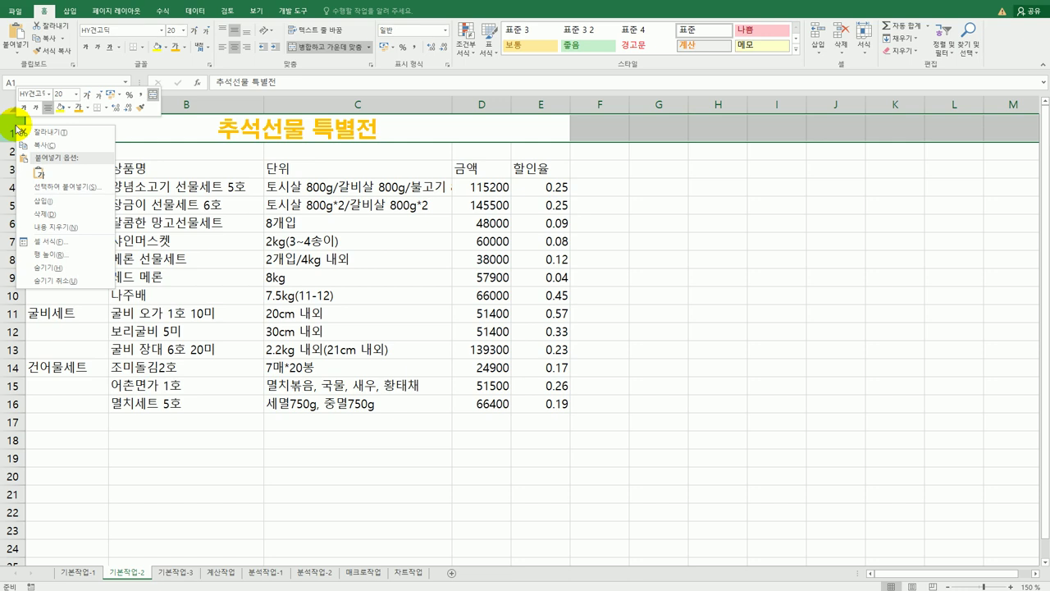
pyautogui.click(79, 254)
pyautogui.write('30')
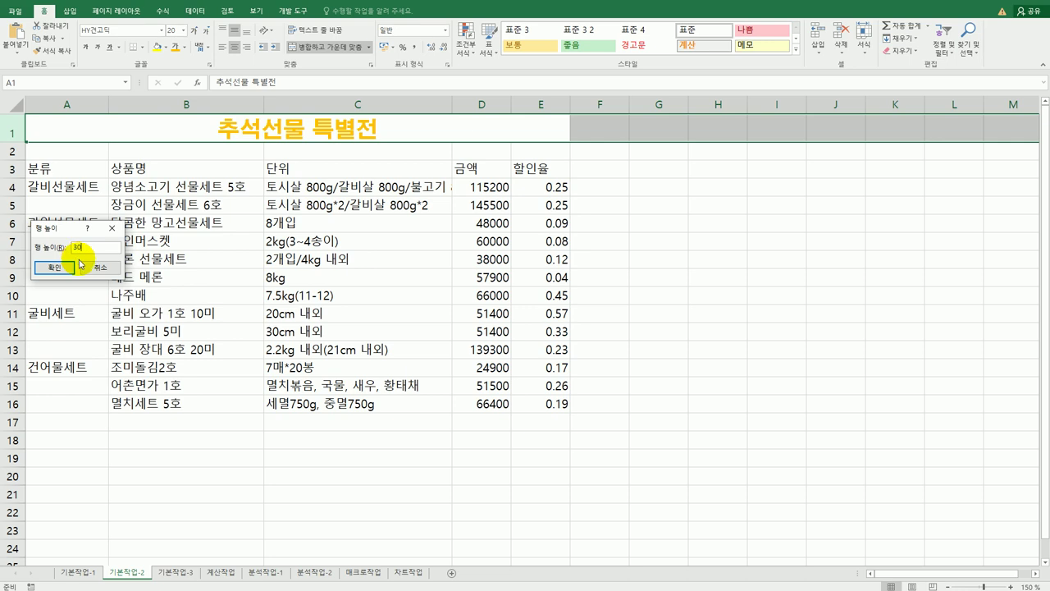
pyautogui.click(64, 267)
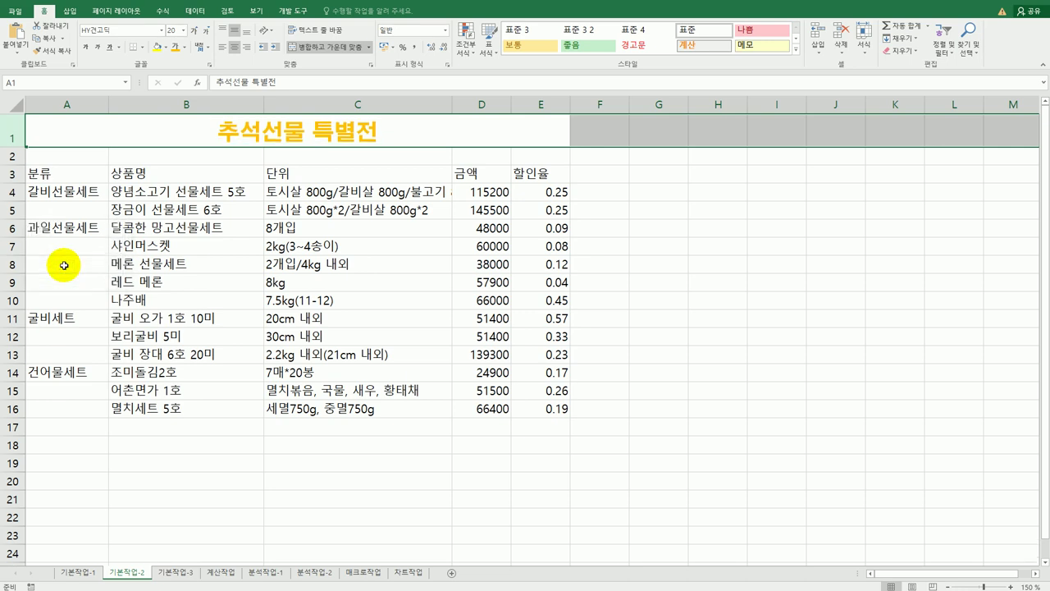
# Insert a ♥ symbol in front of the title text in A1
pyautogui.doubleClick(193, 128)
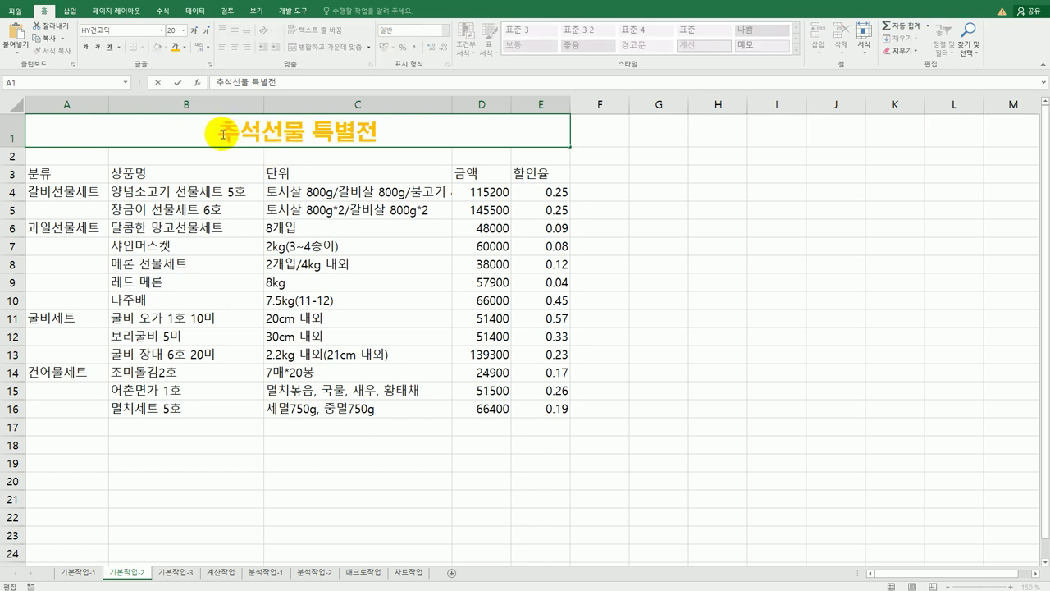
pyautogui.write('ㅁ')
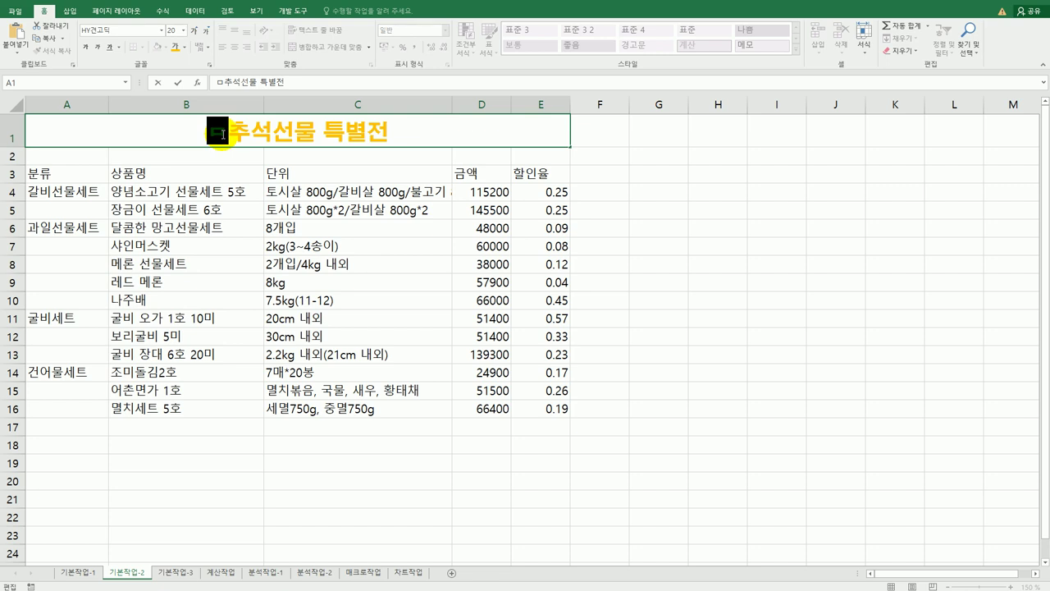
pyautogui.press('Hangul_Hanja')
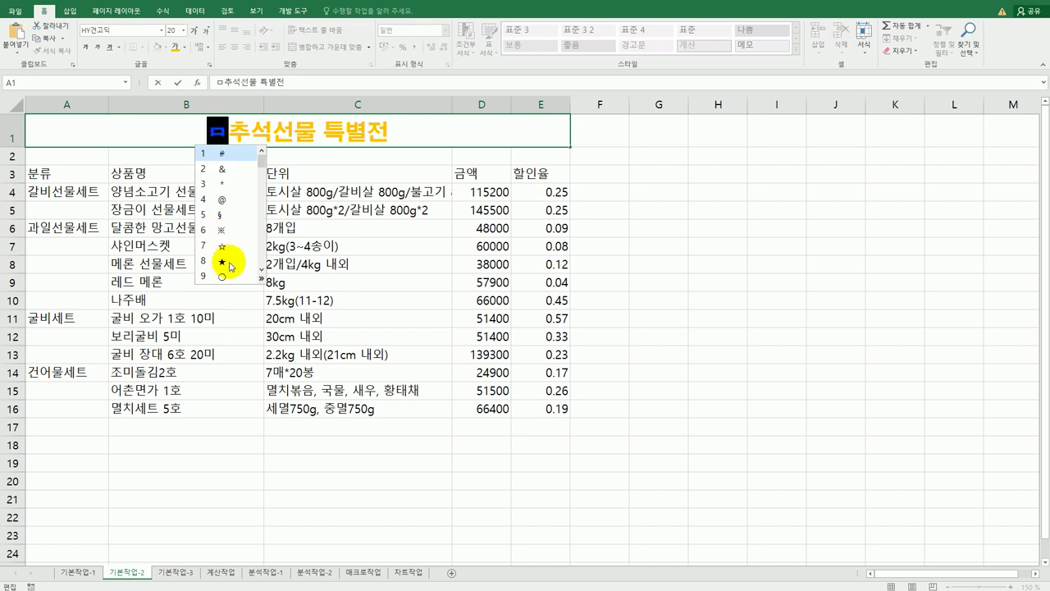
pyautogui.click(262, 279)
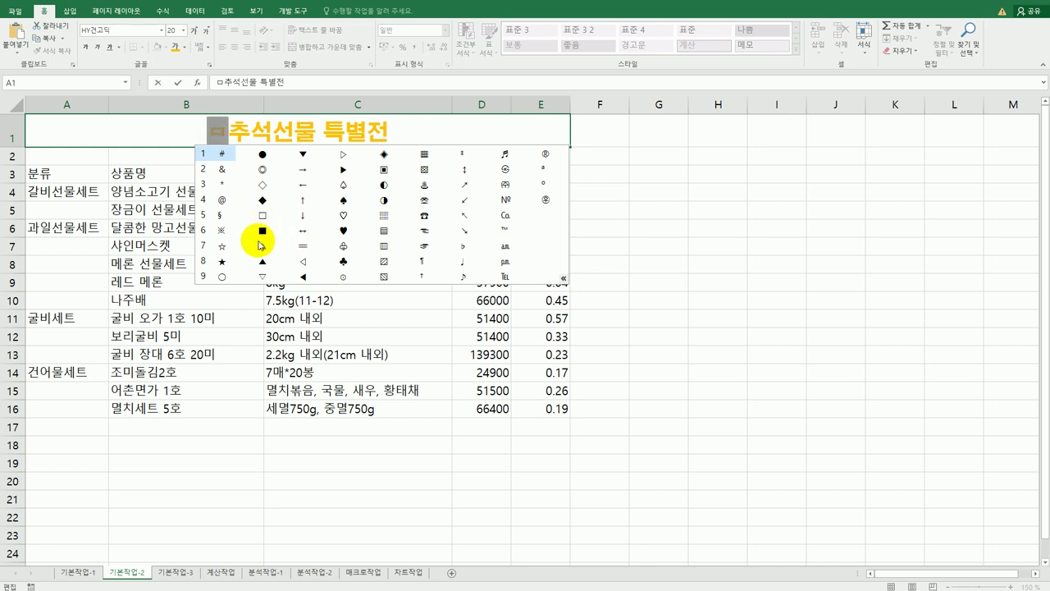
pyautogui.click(344, 231)
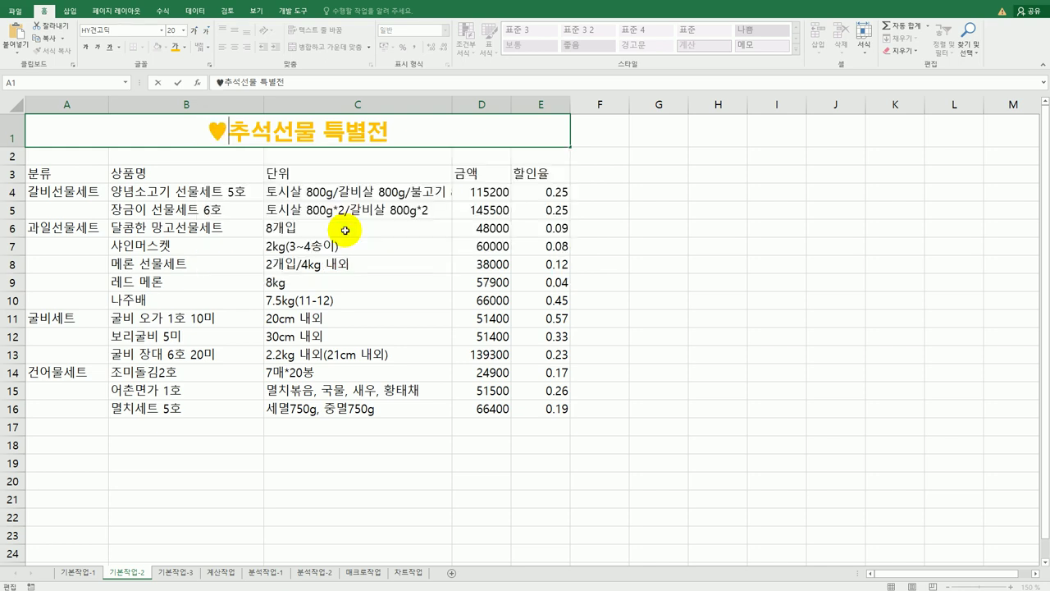
# Add a ♥ symbol at the end of the title text in A1 and commit the cell
pyautogui.click(406, 133)
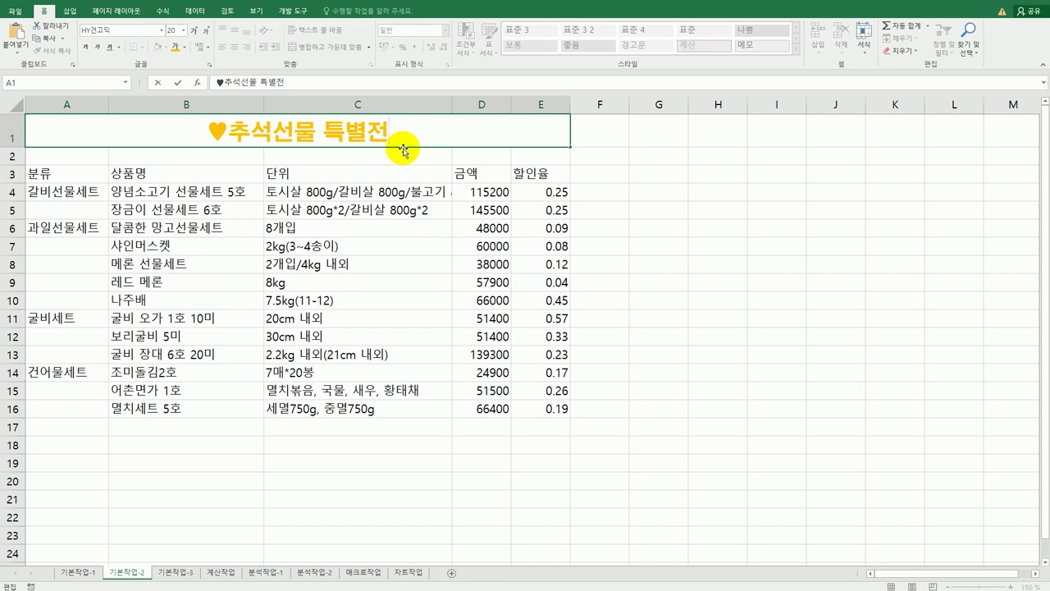
pyautogui.write('ㅁ')
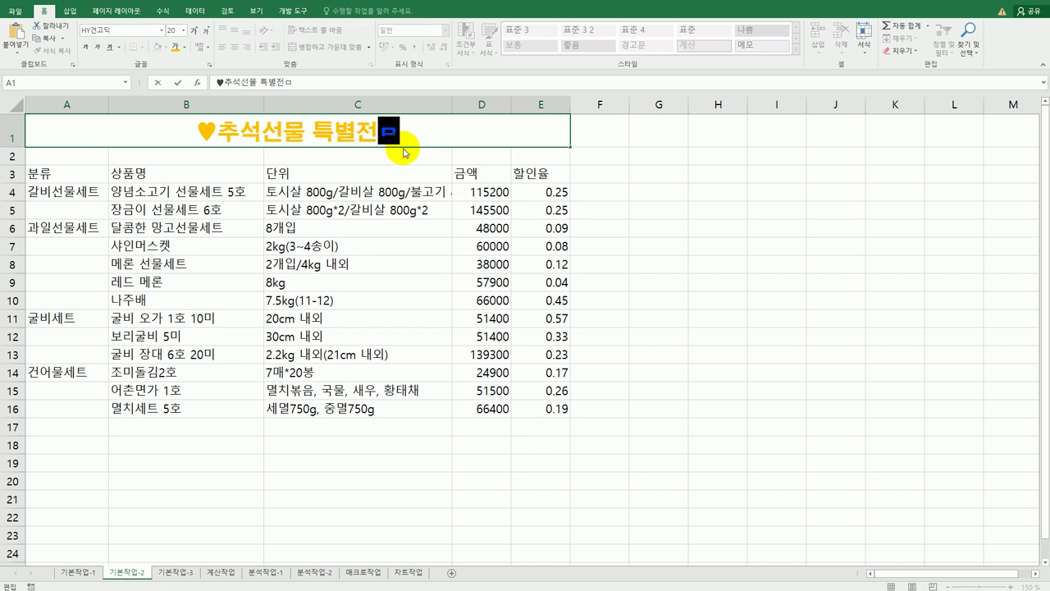
pyautogui.press('Hangul_Hanja')
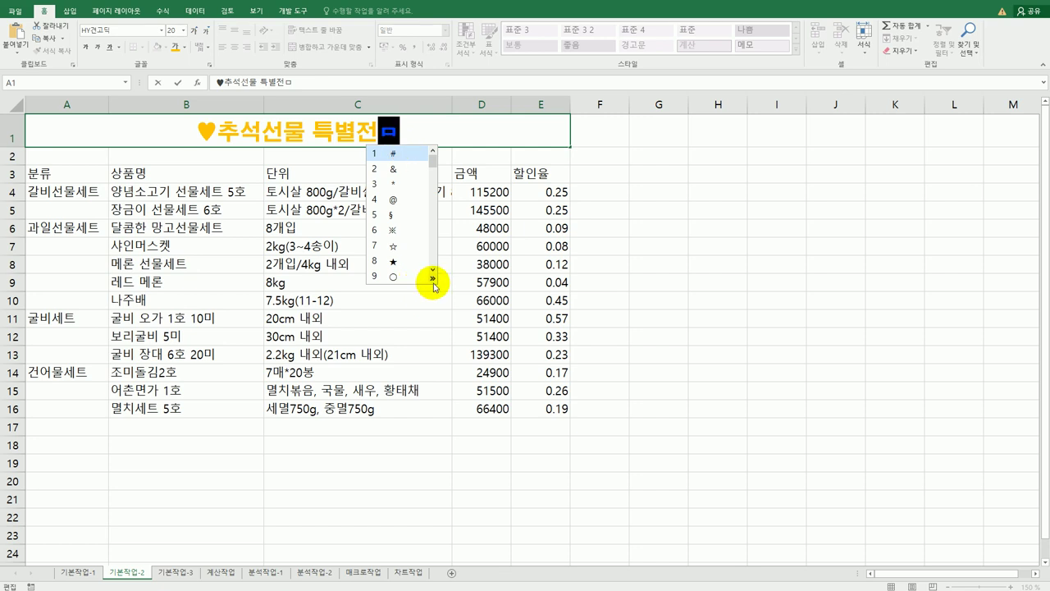
pyautogui.click(432, 279)
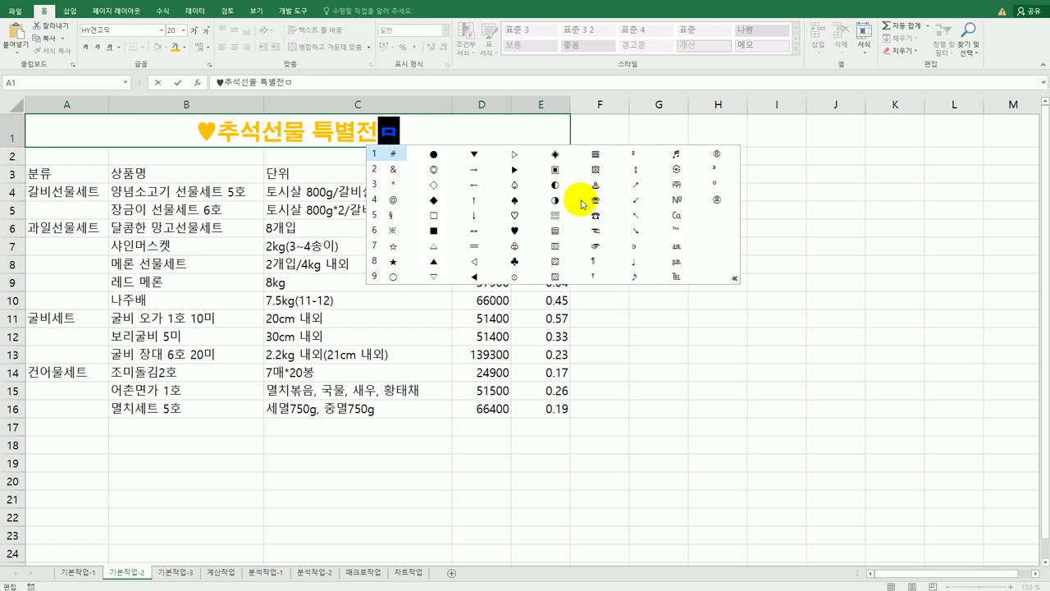
pyautogui.click(510, 228)
pyautogui.click(694, 421)
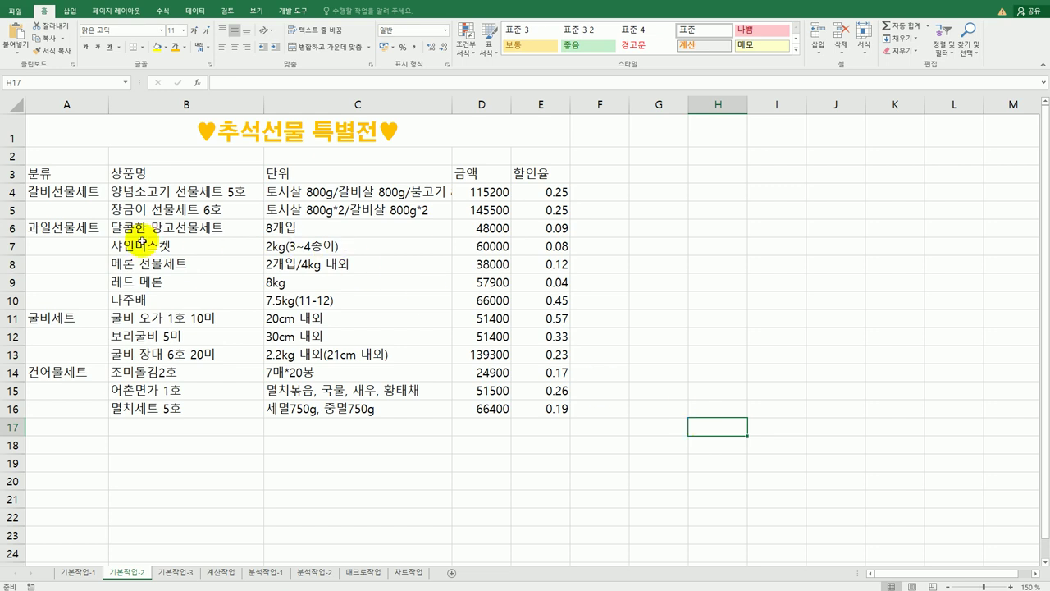
# Merge and center each category block in column A: A4:A5, A6:A10, A11:A13 and A14:A16
pyautogui.moveTo(60, 196); pyautogui.dragTo(60, 205)
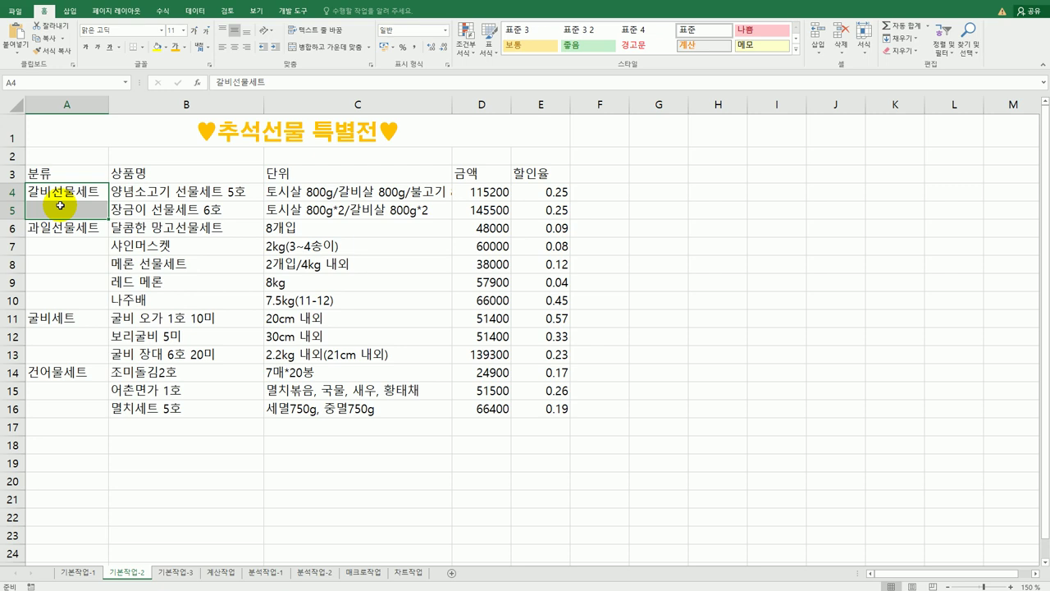
pyautogui.keyDown('ctrl'); pyautogui.click(59, 232); pyautogui.keyUp('ctrl')
pyautogui.moveTo(59, 232); pyautogui.dragTo(66, 355)
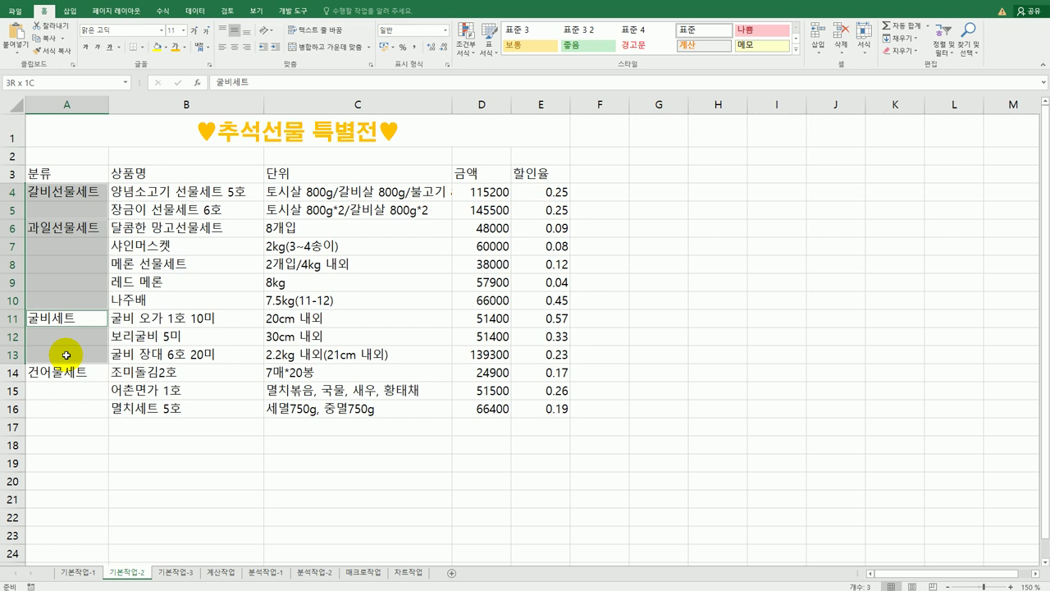
pyautogui.moveTo(66, 374); pyautogui.dragTo(68, 406)
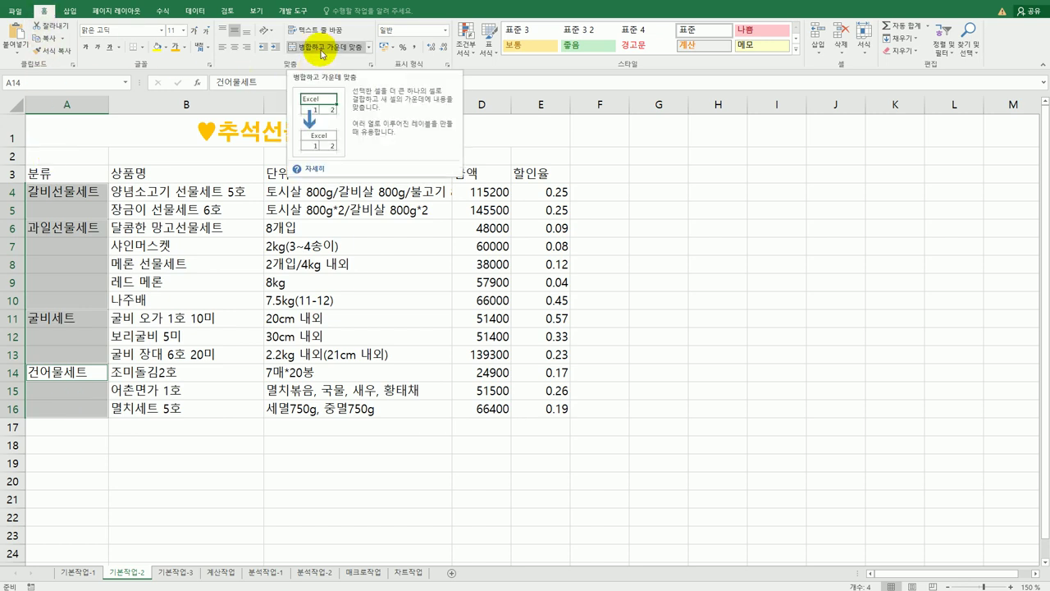
pyautogui.click(321, 48)
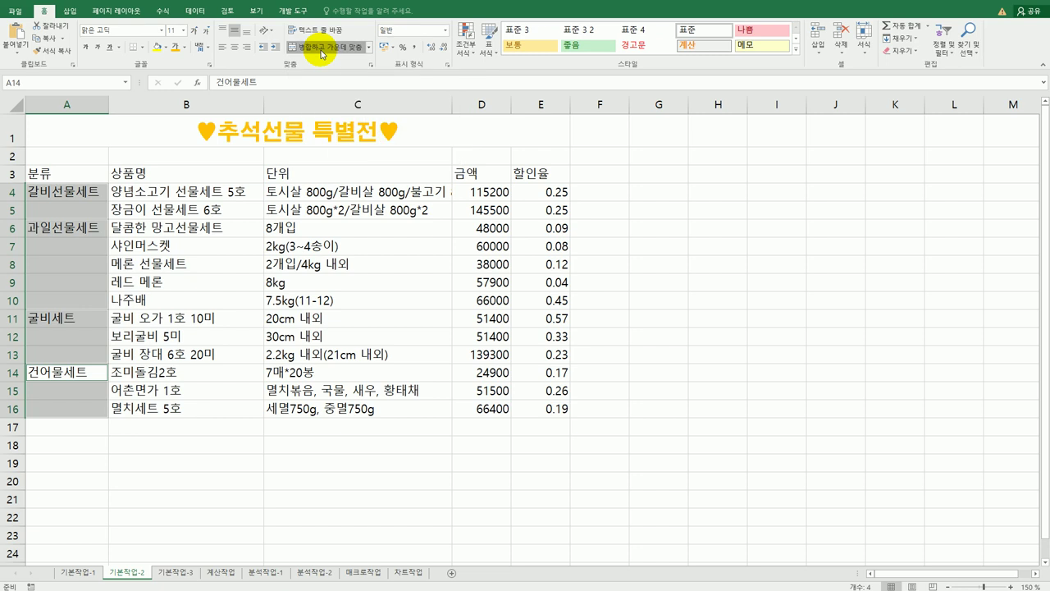
pyautogui.click(83, 403)
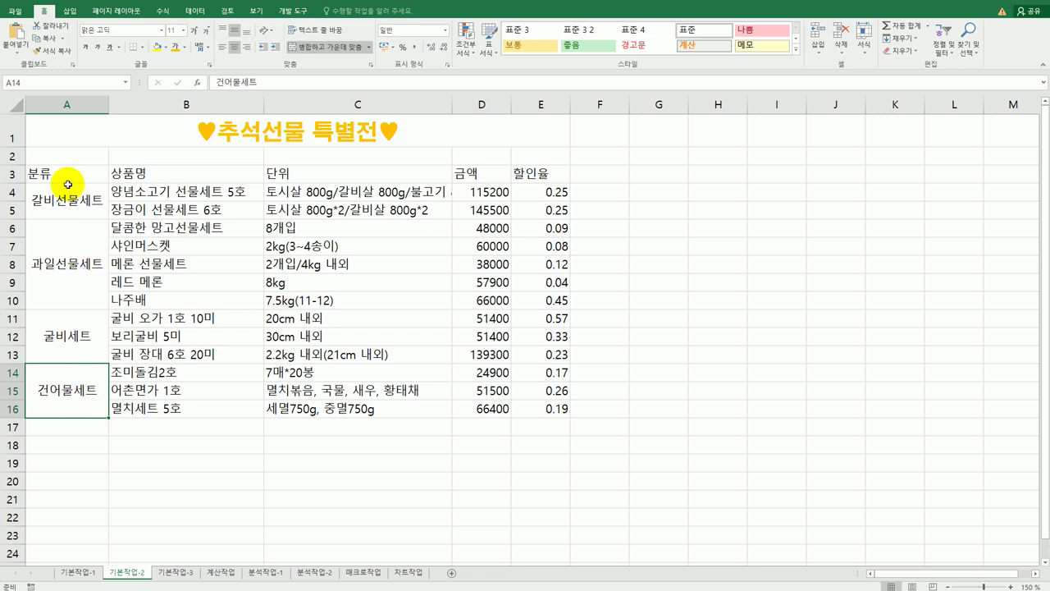
# Center the header cells A3:E3 horizontally and apply the 강조색4 cell style to them
pyautogui.moveTo(62, 173); pyautogui.dragTo(538, 171)
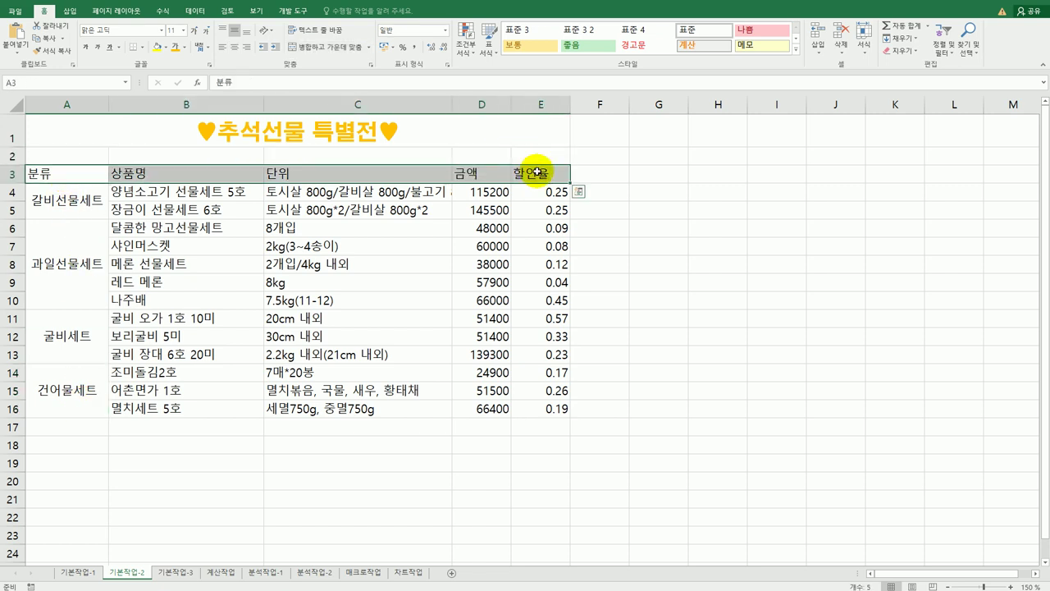
pyautogui.click(235, 49)
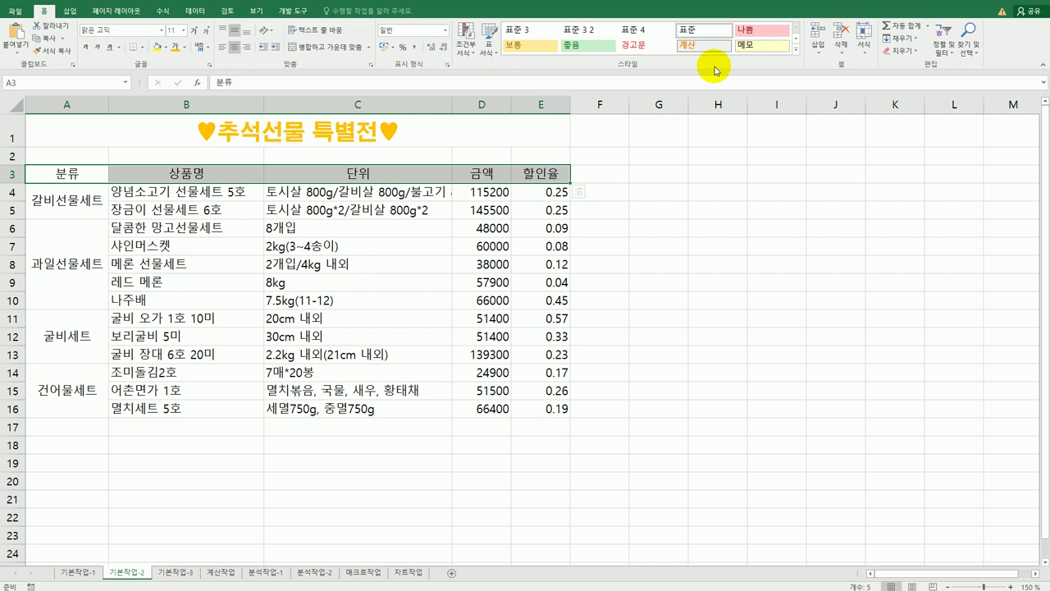
pyautogui.click(795, 49)
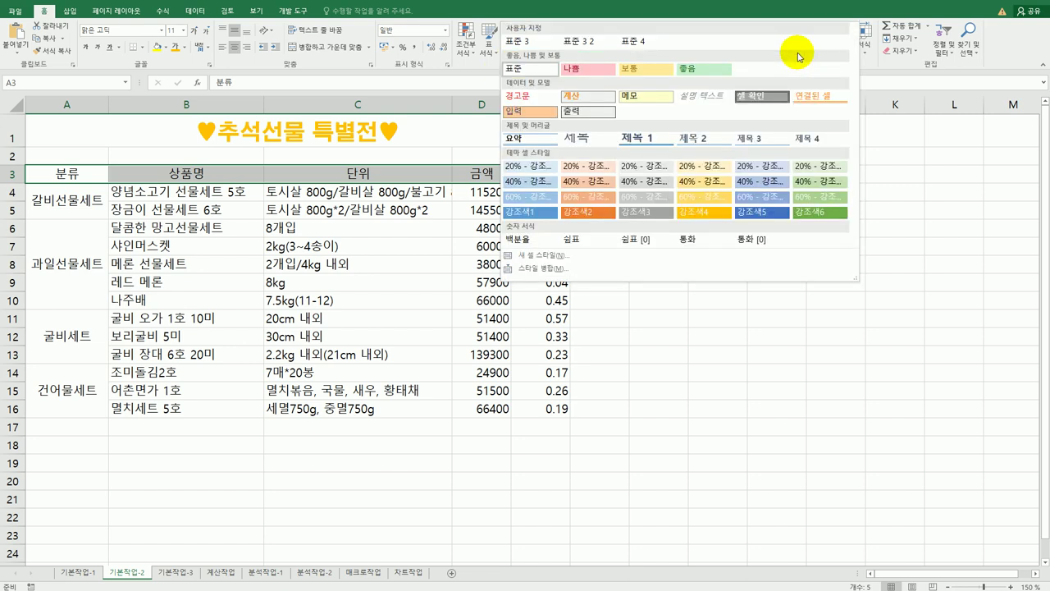
pyautogui.click(690, 217)
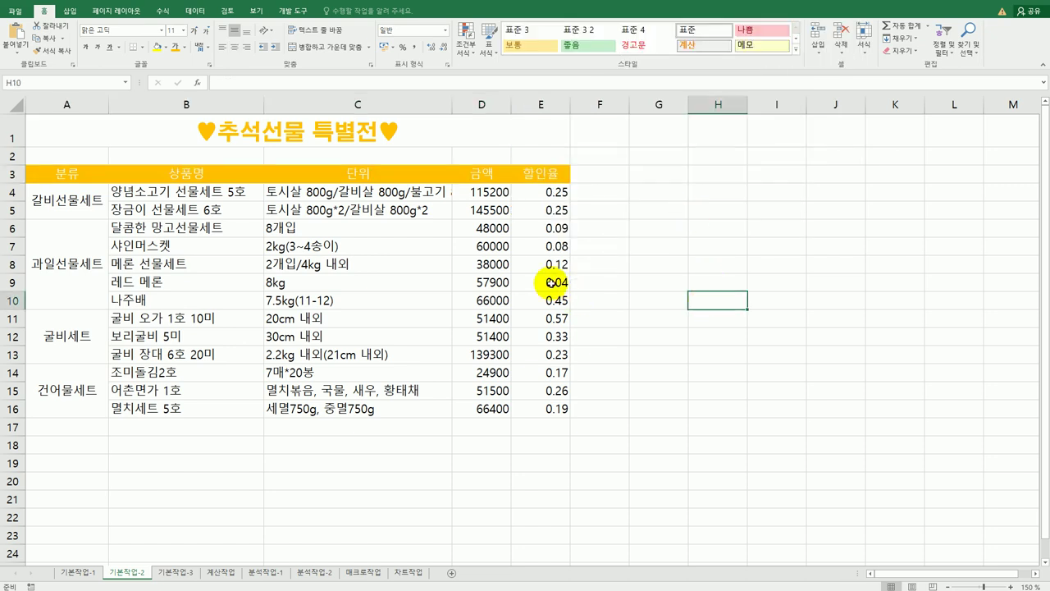
# Apply the custom number format #,##0원 to the 금액 values in D4:D16
pyautogui.moveTo(492, 194); pyautogui.dragTo(481, 412)
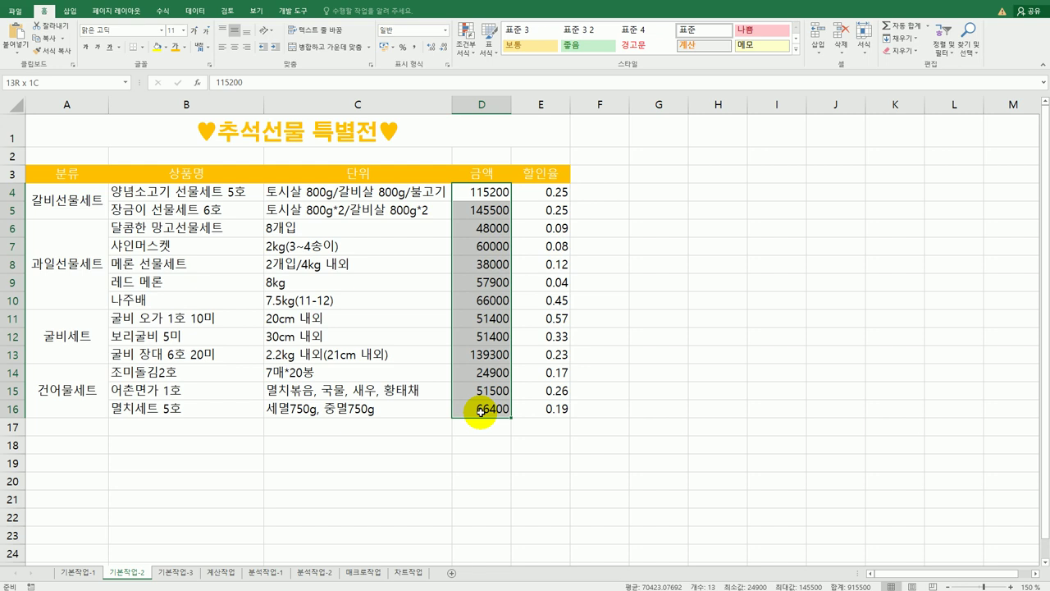
pyautogui.rightClick(466, 246)
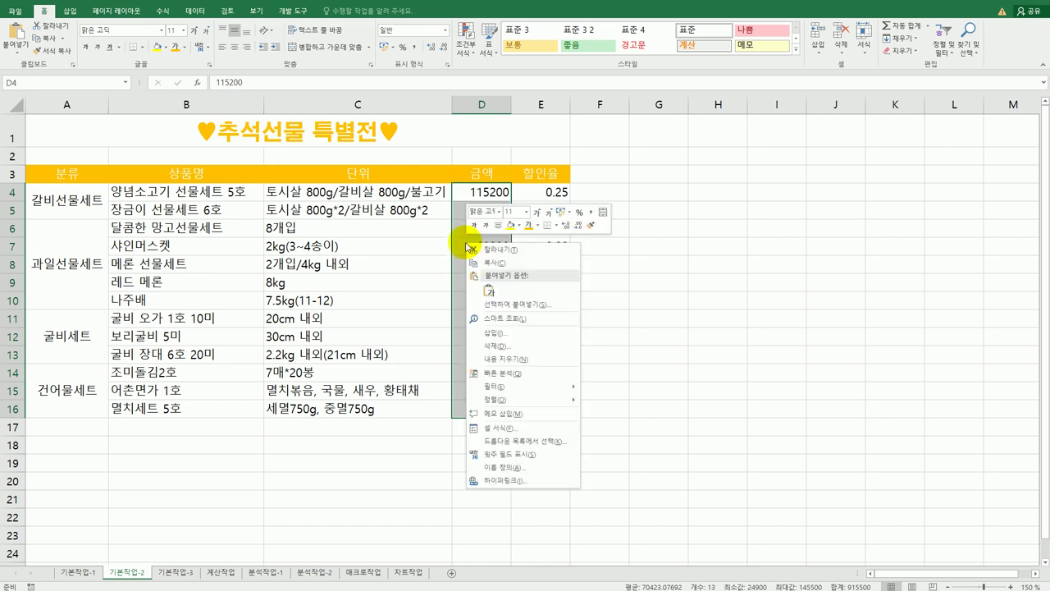
pyautogui.click(512, 428)
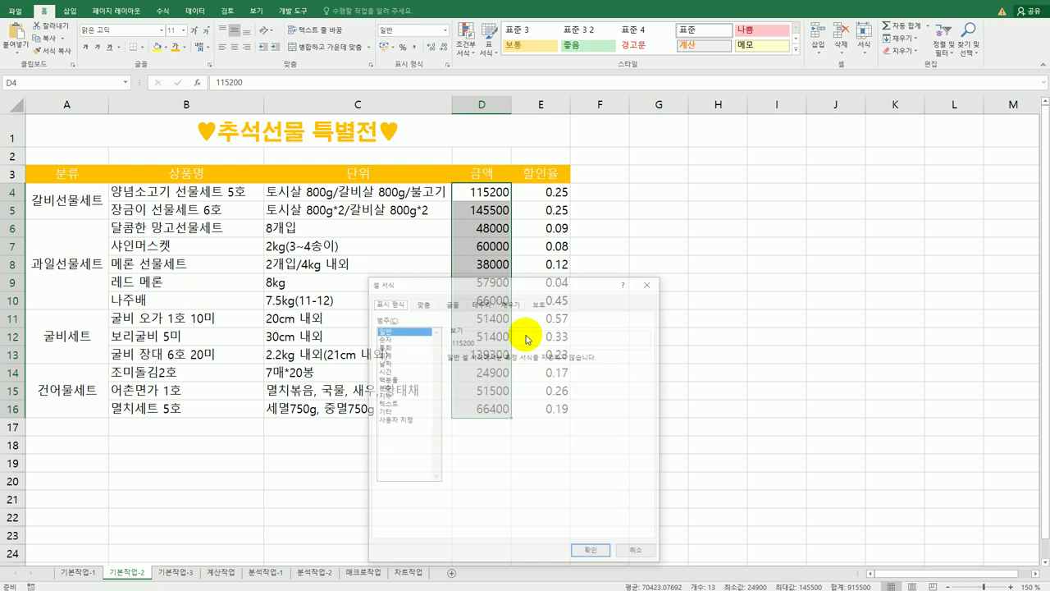
pyautogui.moveTo(497, 285); pyautogui.dragTo(762, 118)
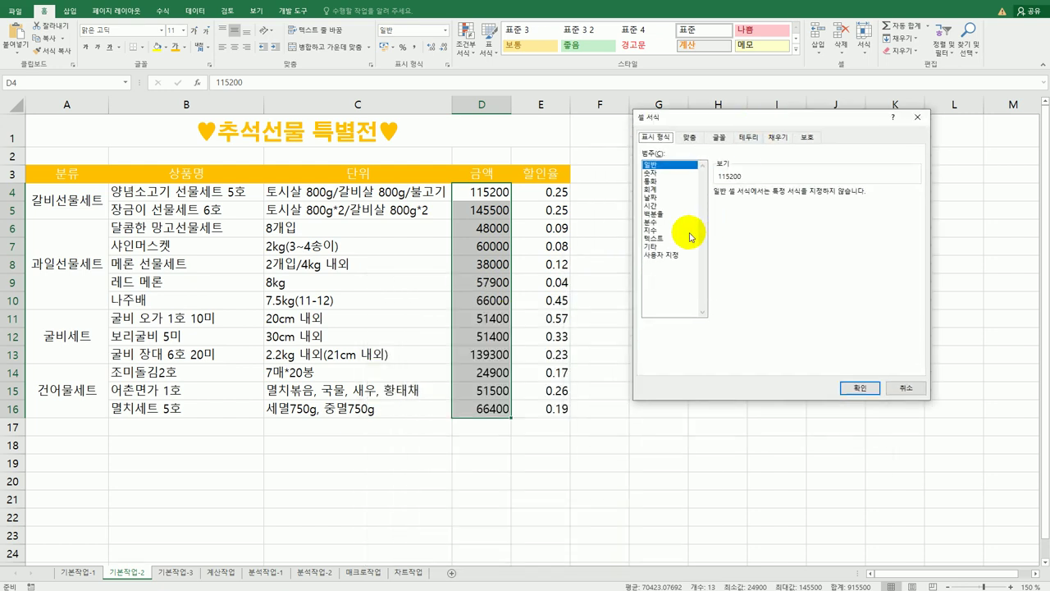
pyautogui.click(671, 254)
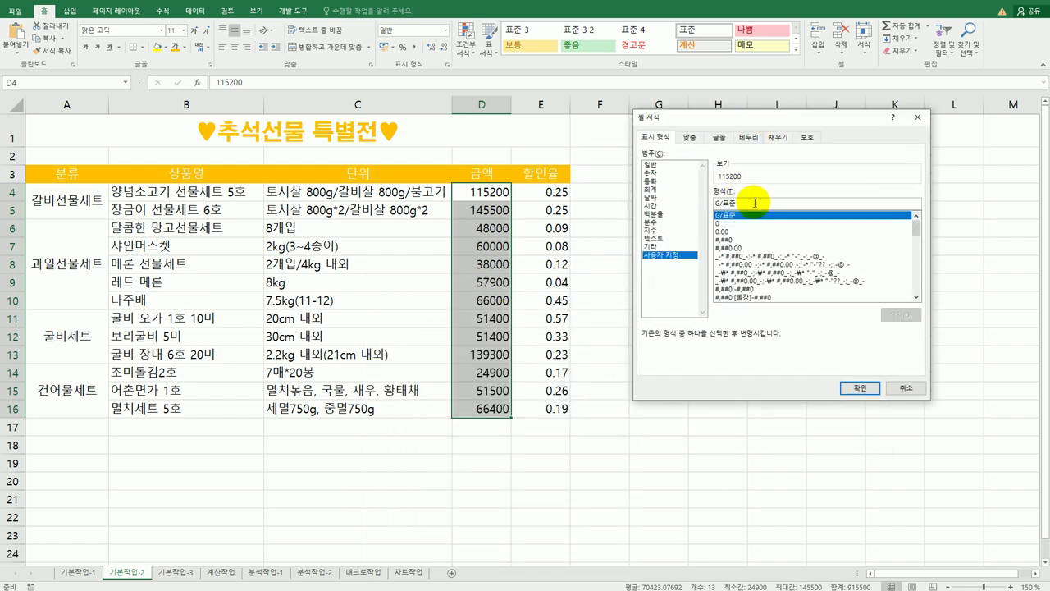
pyautogui.moveTo(754, 203); pyautogui.dragTo(692, 202)
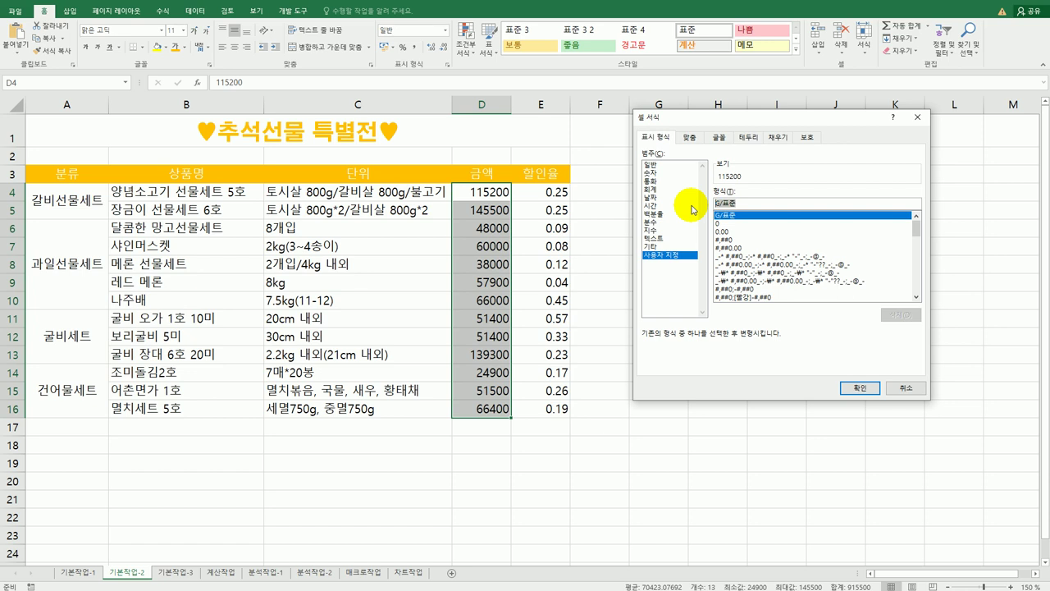
pyautogui.write('#')
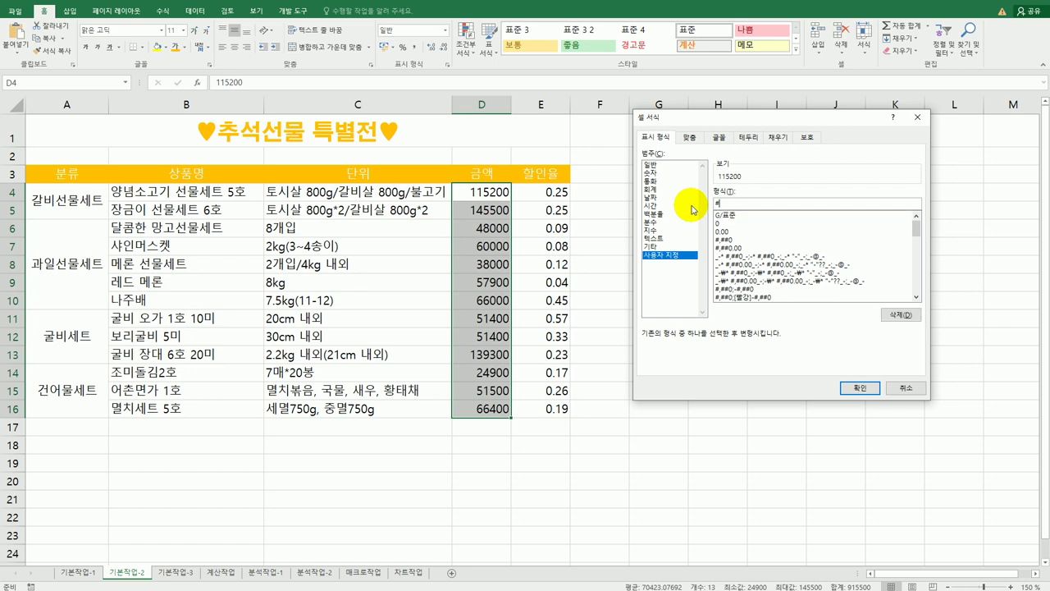
pyautogui.write(',')
pyautogui.write('##0')
pyautogui.write('ㅇ')
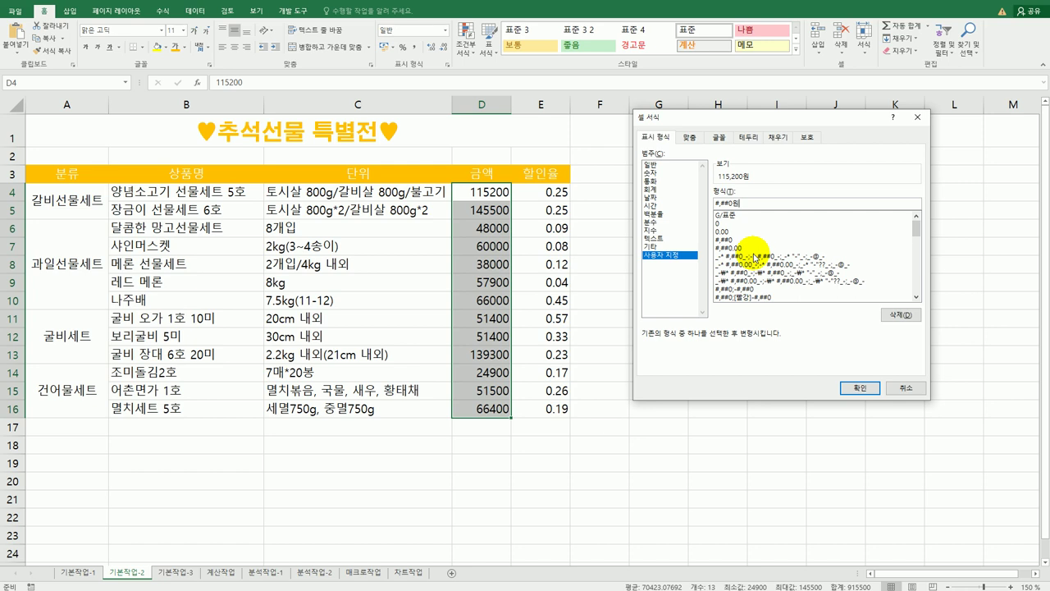
pyautogui.click(861, 389)
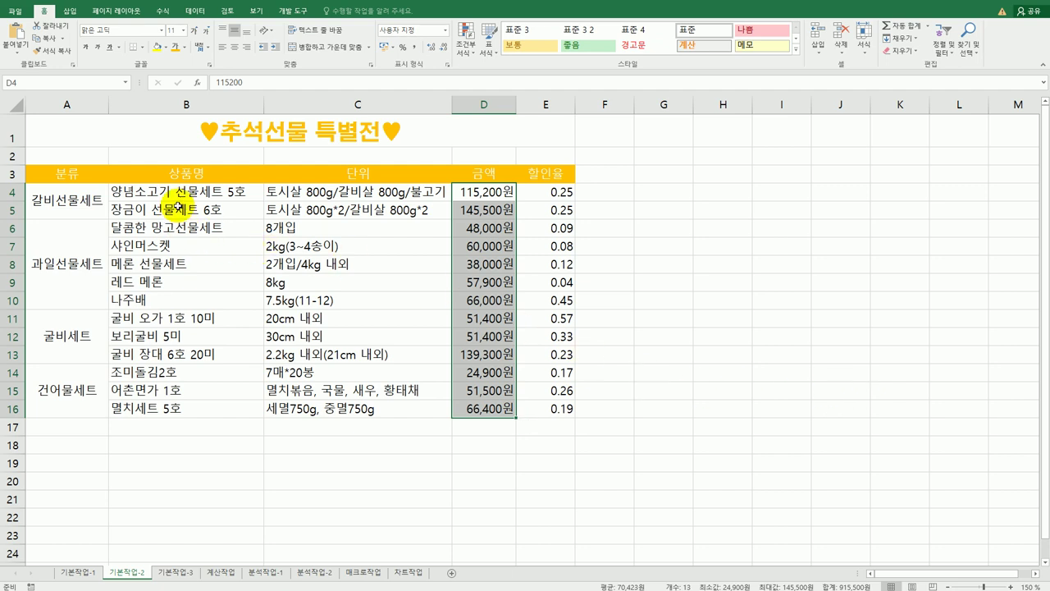
# Define the name 상품명 for the product cells B4:B16
pyautogui.moveTo(177, 197); pyautogui.dragTo(168, 406)
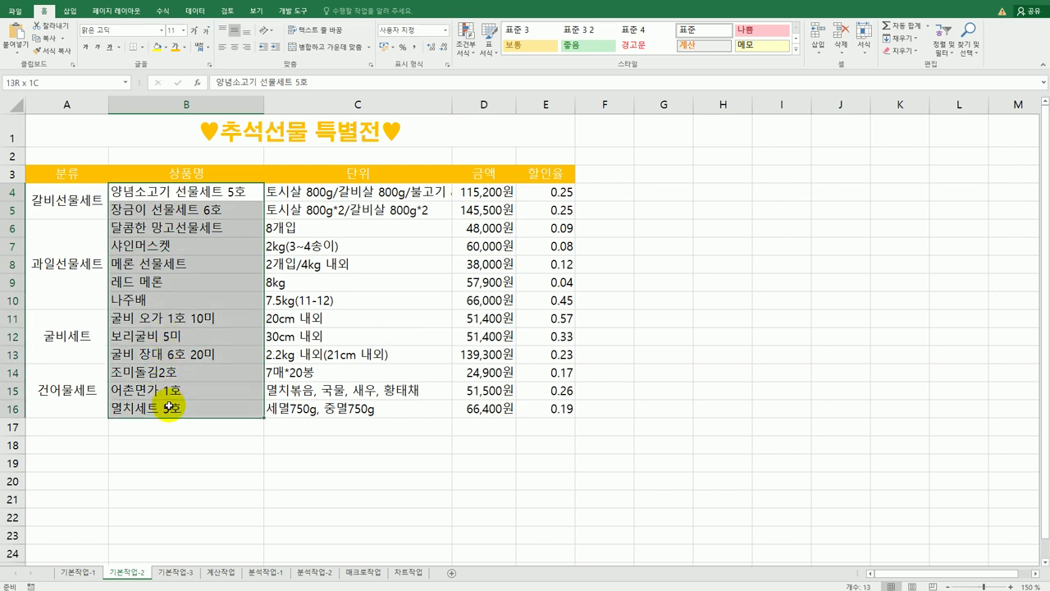
pyautogui.click(56, 82)
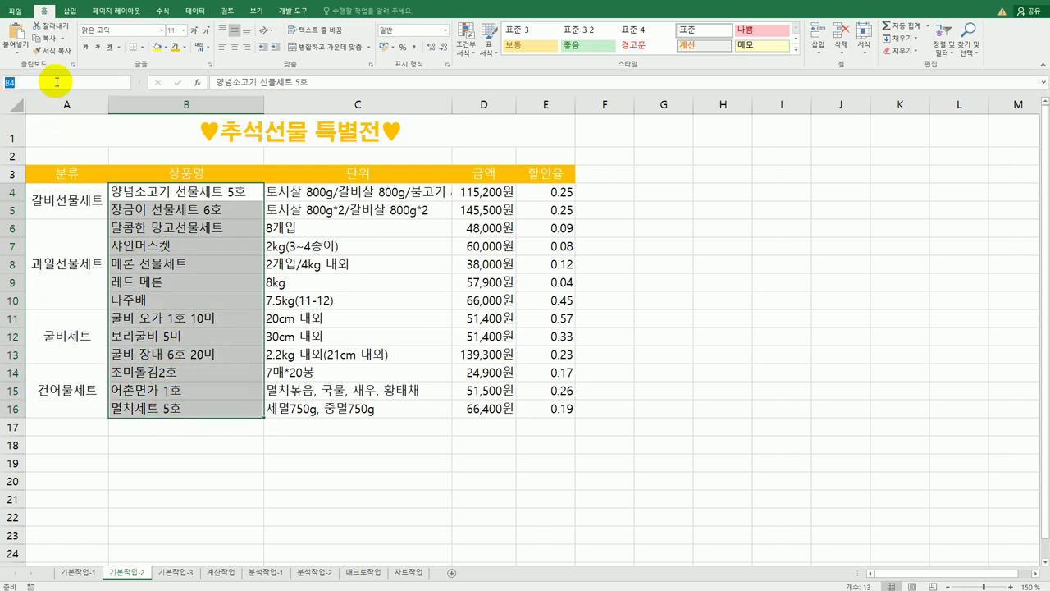
pyautogui.write('사')
pyautogui.write('품명')
pyautogui.moveTo(155, 195); pyautogui.dragTo(135, 394)
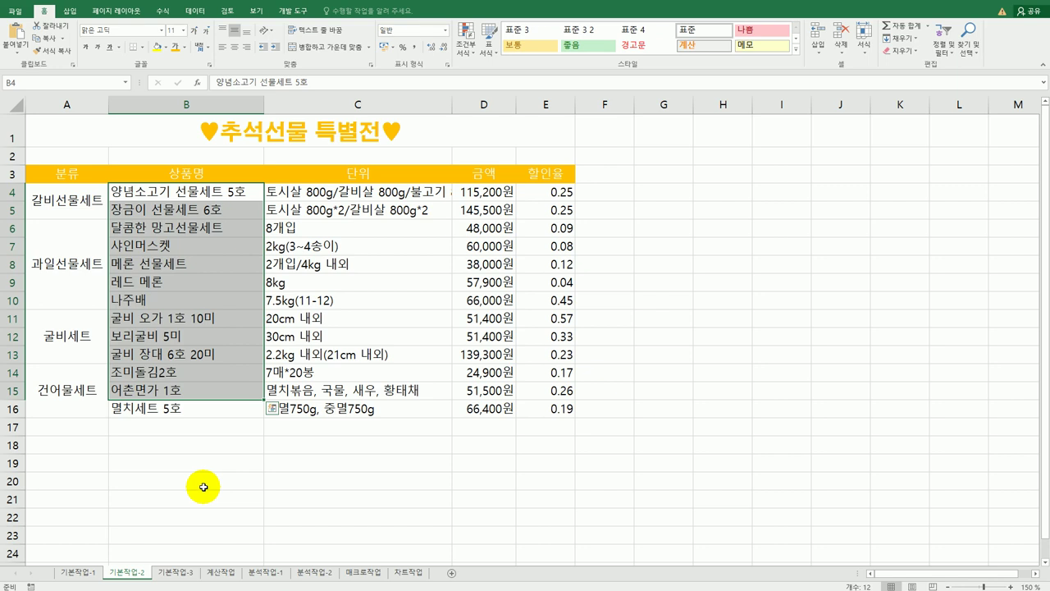
pyautogui.moveTo(156, 195); pyautogui.dragTo(149, 407)
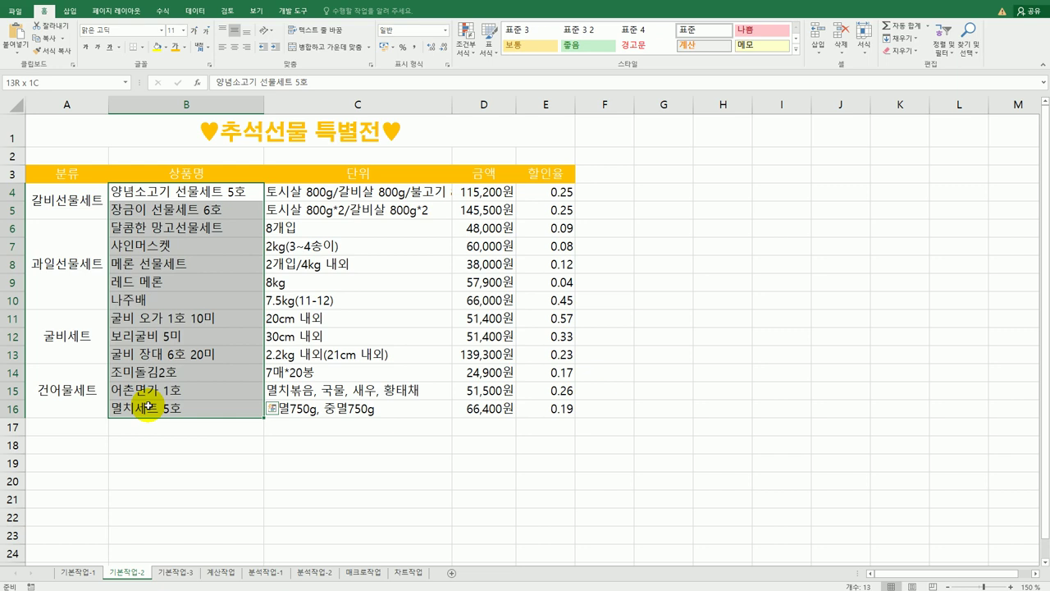
pyautogui.click(24, 82)
pyautogui.write('상품명')
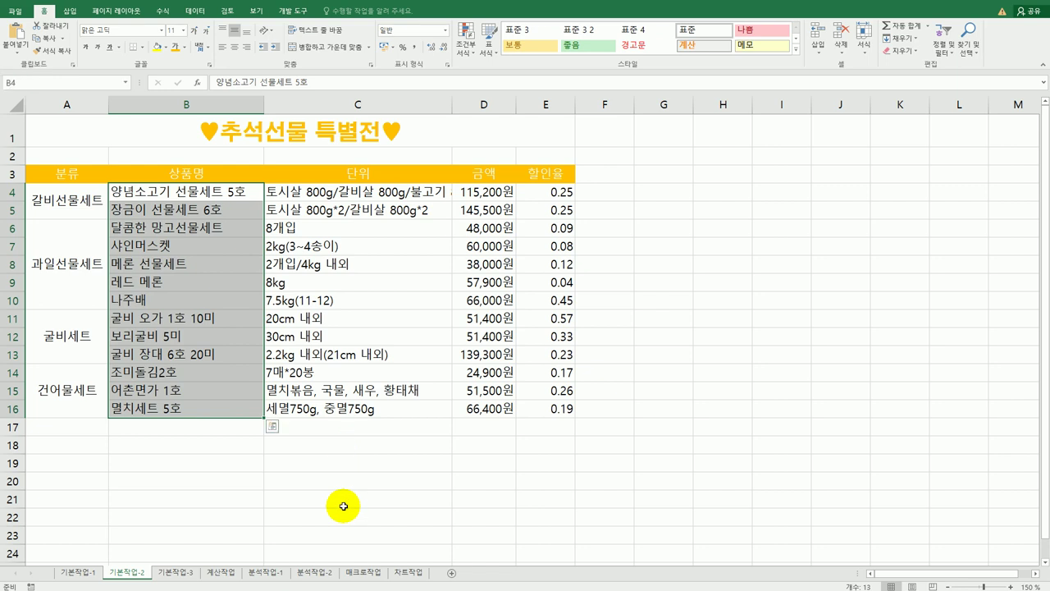
pyautogui.click(342, 502)
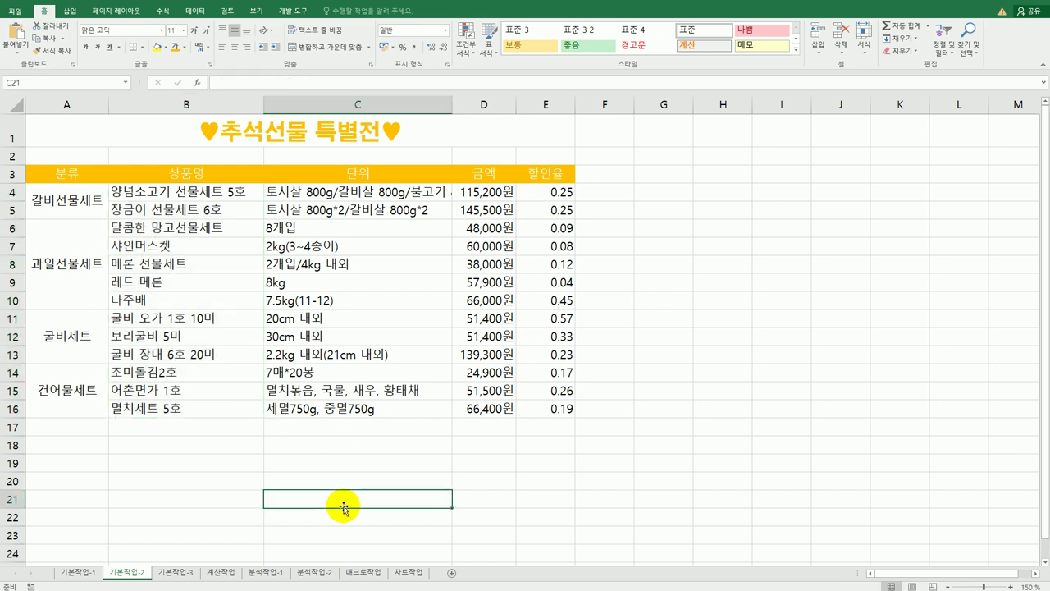
# Check the defined name 상품명 and its referenced range in the name manager
pyautogui.click(163, 10)
pyautogui.click(315, 51)
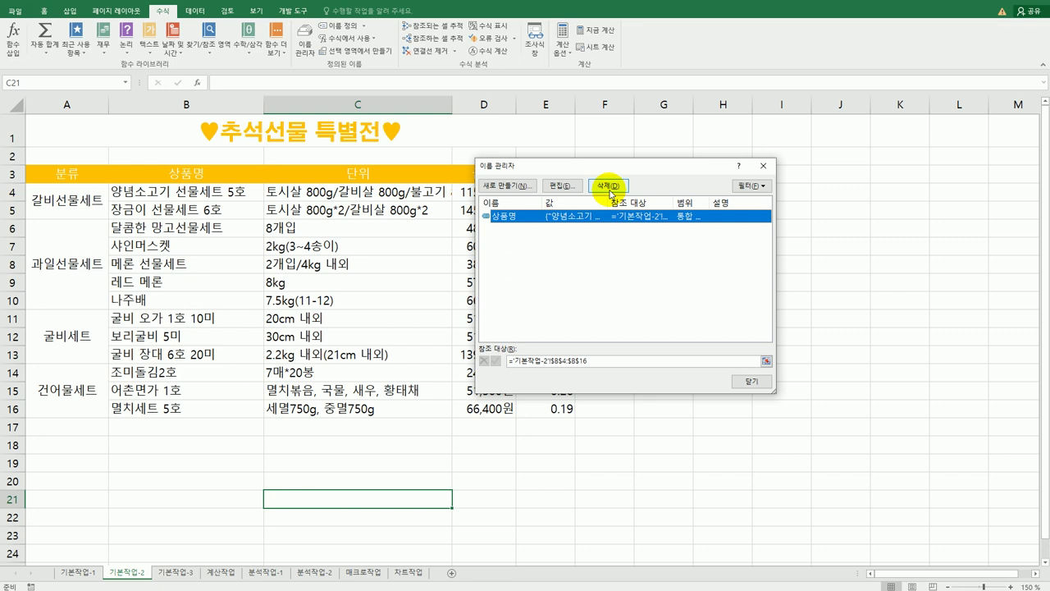
pyautogui.click(763, 165)
pyautogui.click(814, 326)
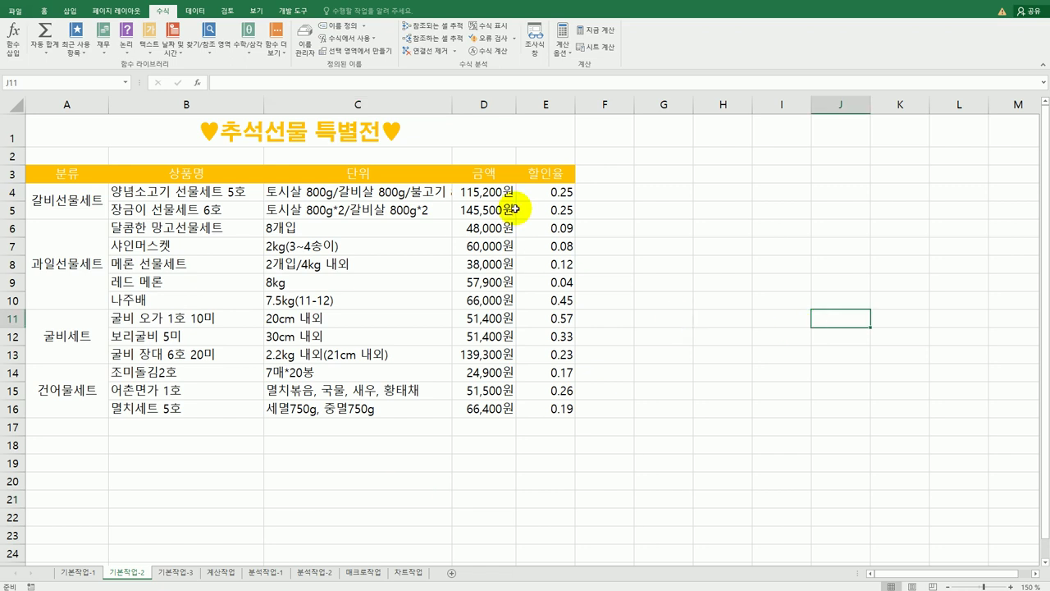
# Apply the percent style to the 할인율 values in E4:E16
pyautogui.moveTo(538, 192); pyautogui.dragTo(543, 408)
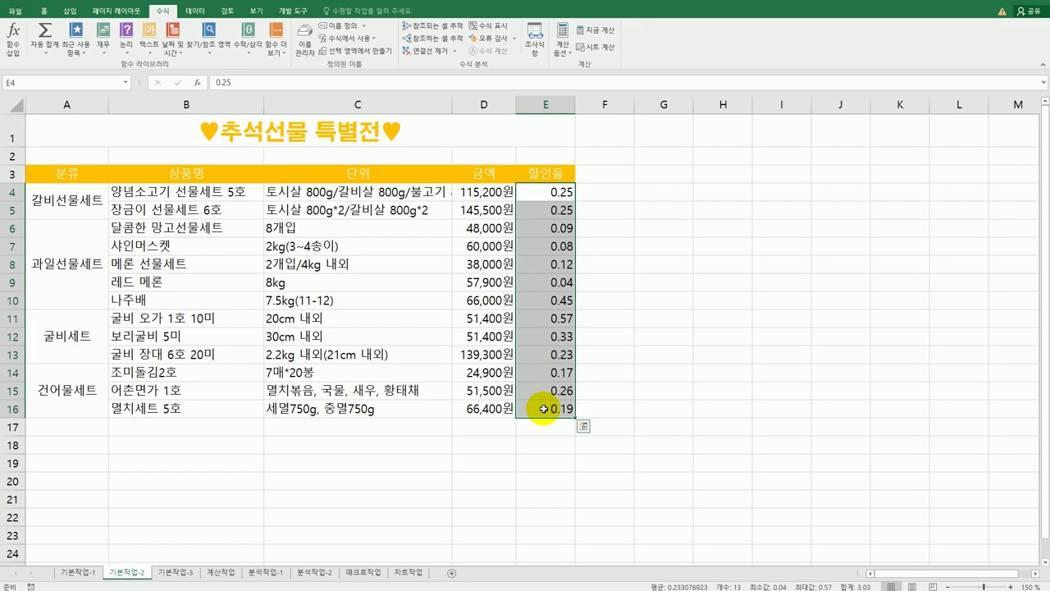
pyautogui.click(44, 13)
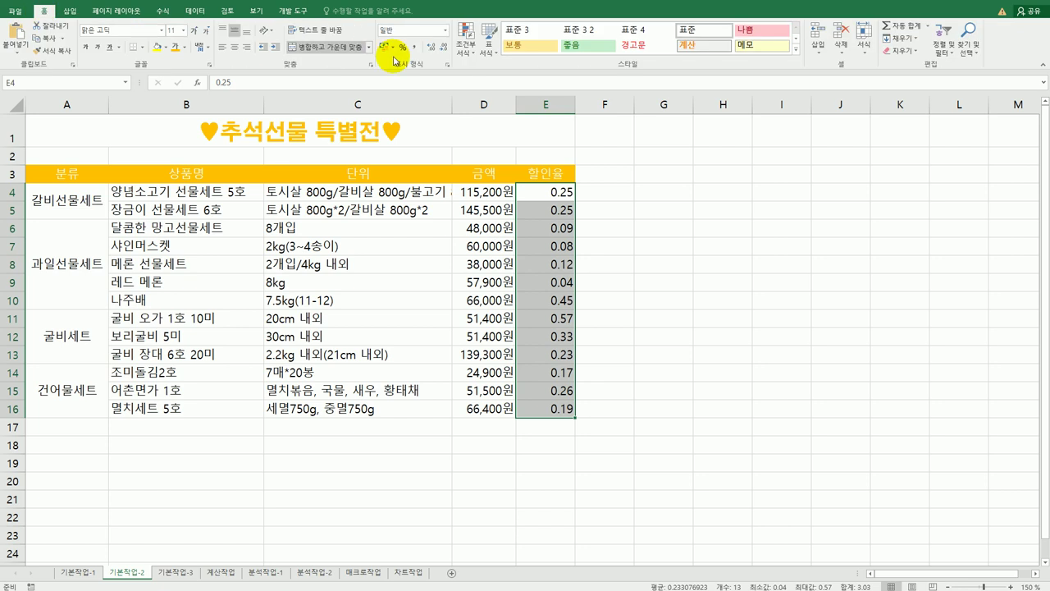
pyautogui.click(402, 49)
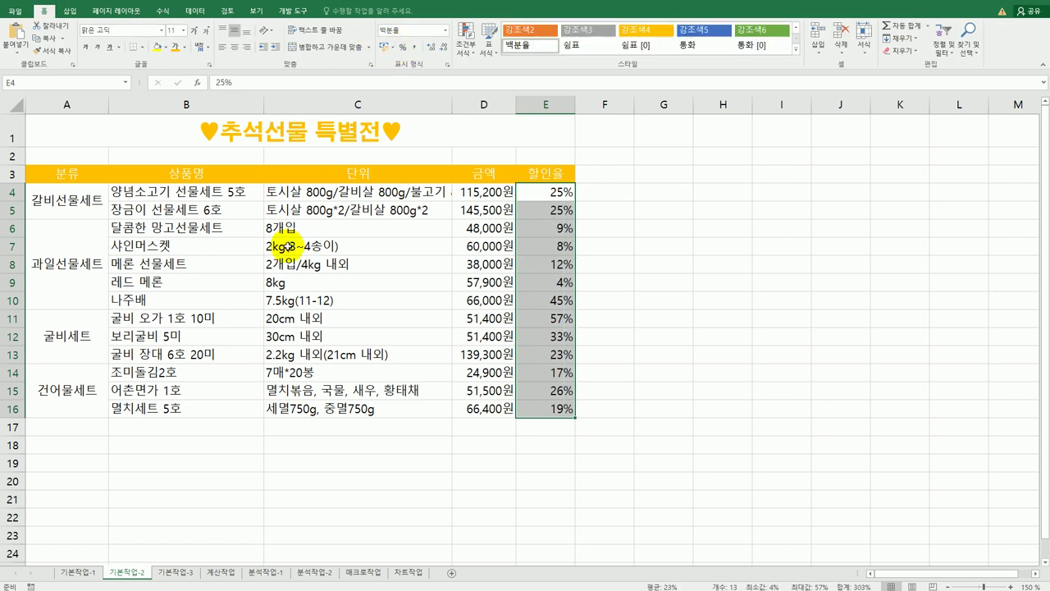
# Set the 단위 cells C4:C16 to shrink their text to fit the cell (셀에 맞춤)
pyautogui.moveTo(302, 193); pyautogui.dragTo(316, 403)
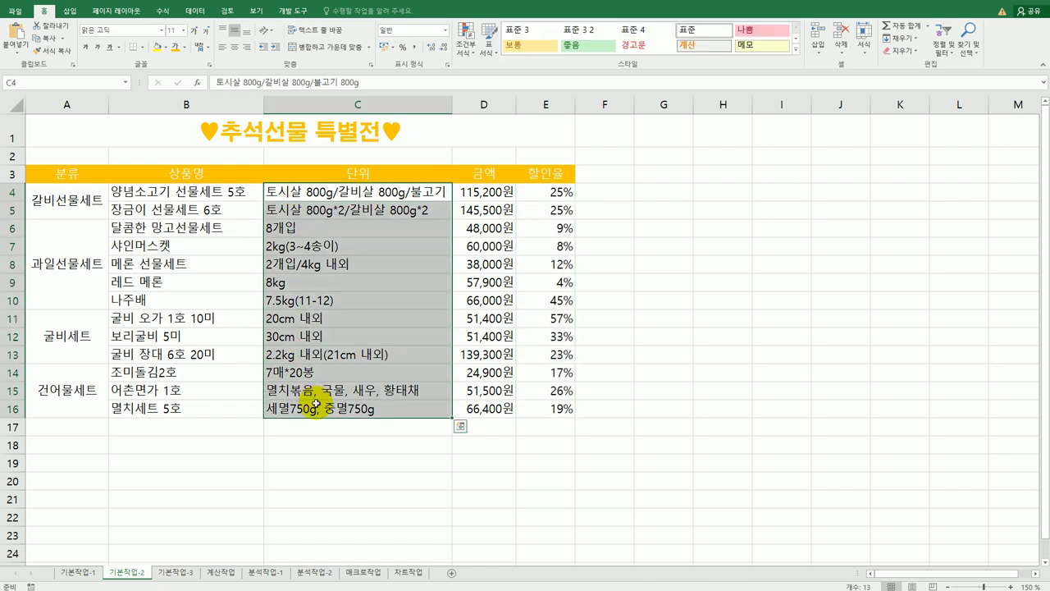
pyautogui.rightClick(334, 229)
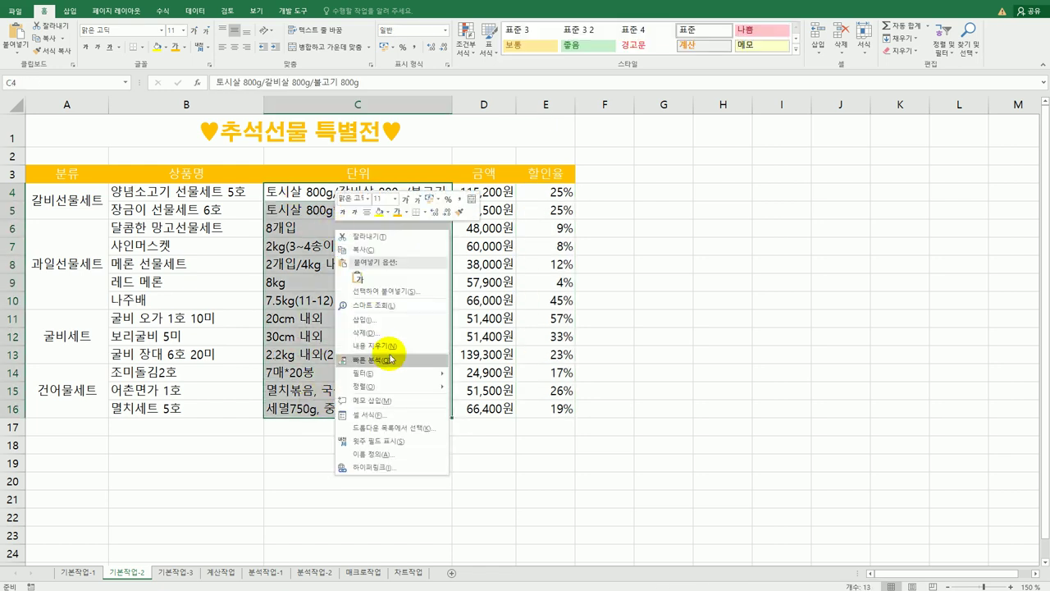
pyautogui.click(398, 419)
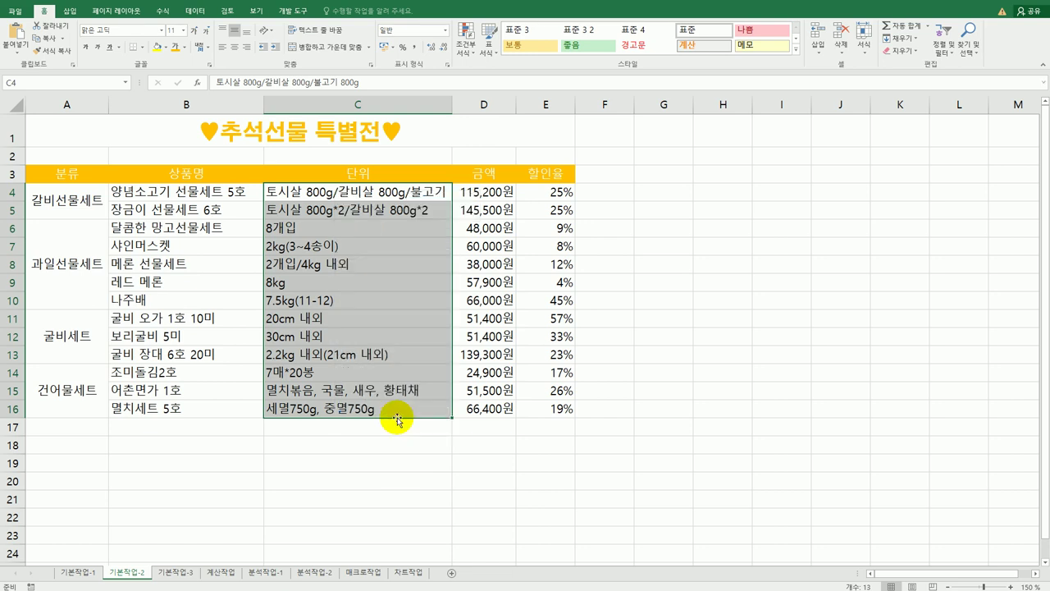
pyautogui.moveTo(412, 264); pyautogui.dragTo(771, 151)
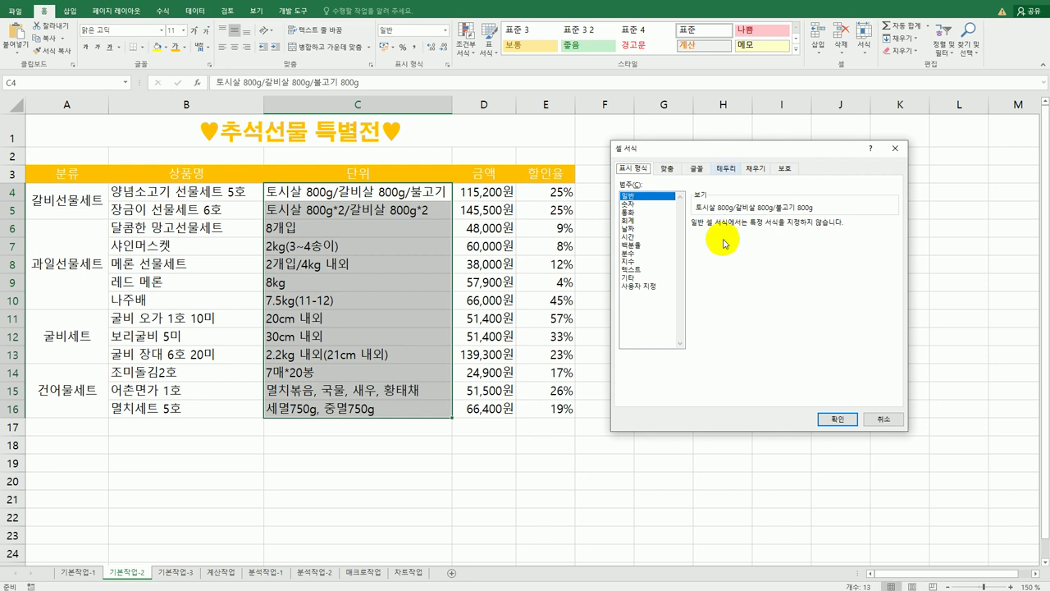
pyautogui.click(677, 173)
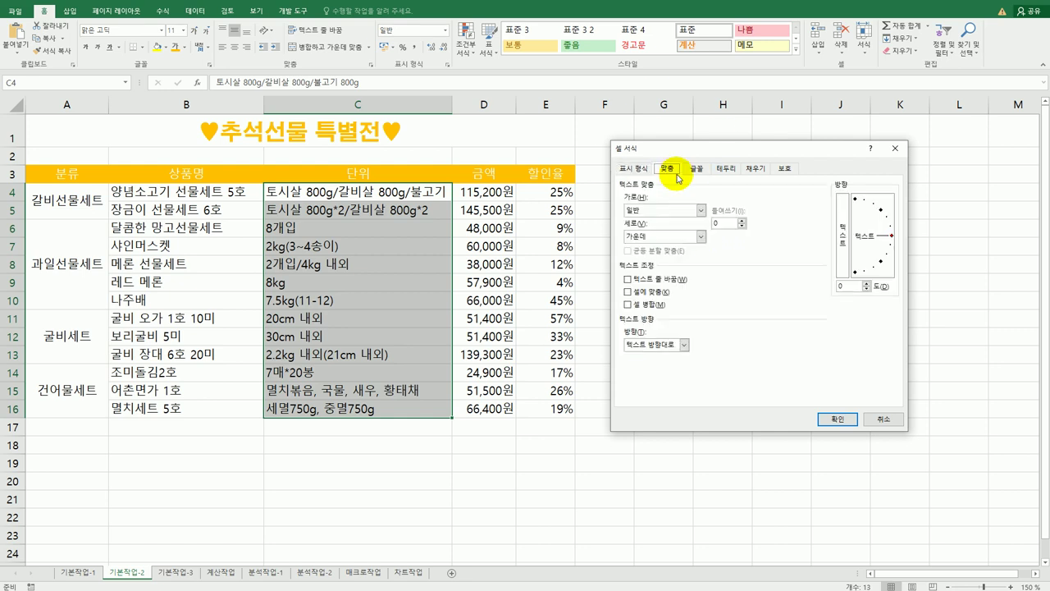
pyautogui.click(658, 292)
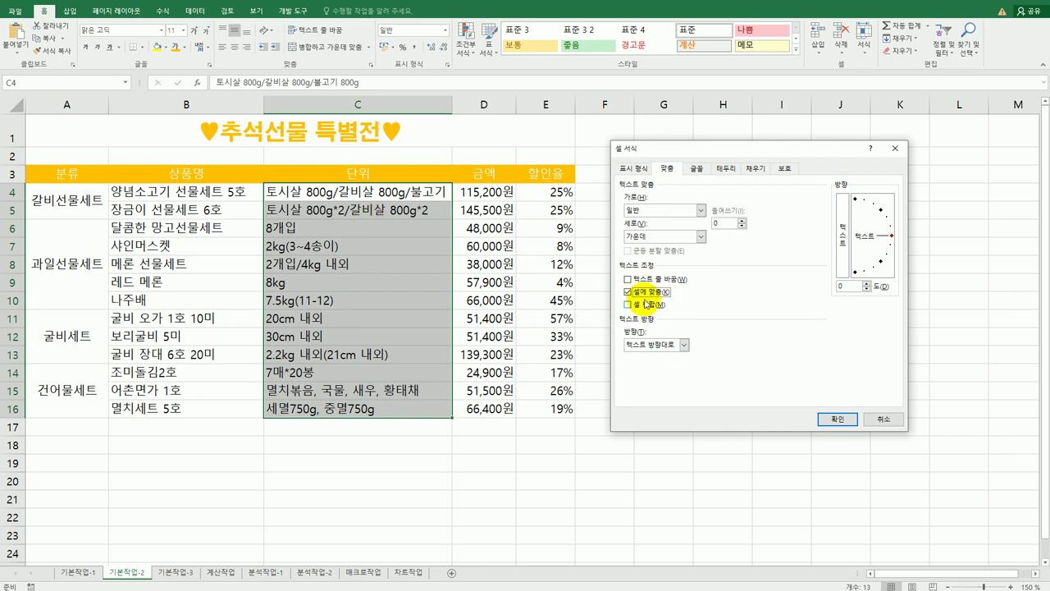
pyautogui.click(833, 423)
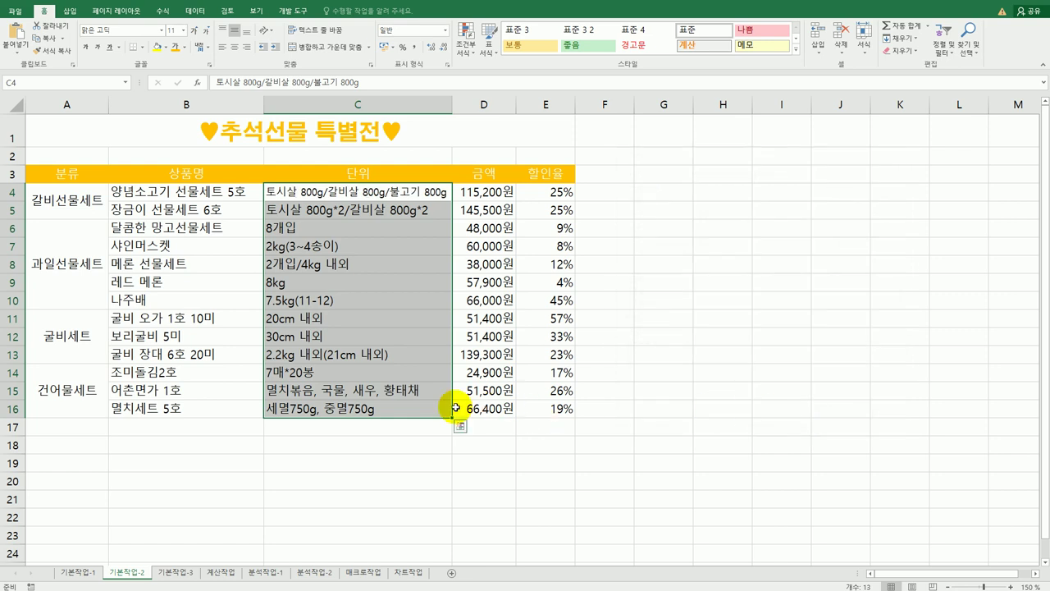
pyautogui.click(329, 194)
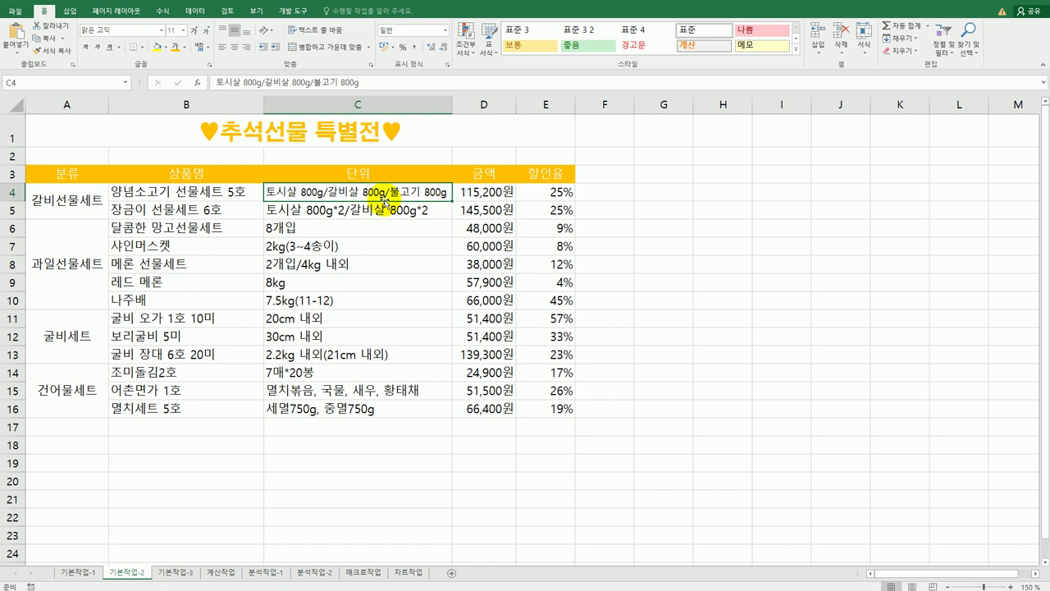
# Apply all borders (모든 테두리) to the table range A3:E16
pyautogui.moveTo(84, 172); pyautogui.dragTo(533, 403)
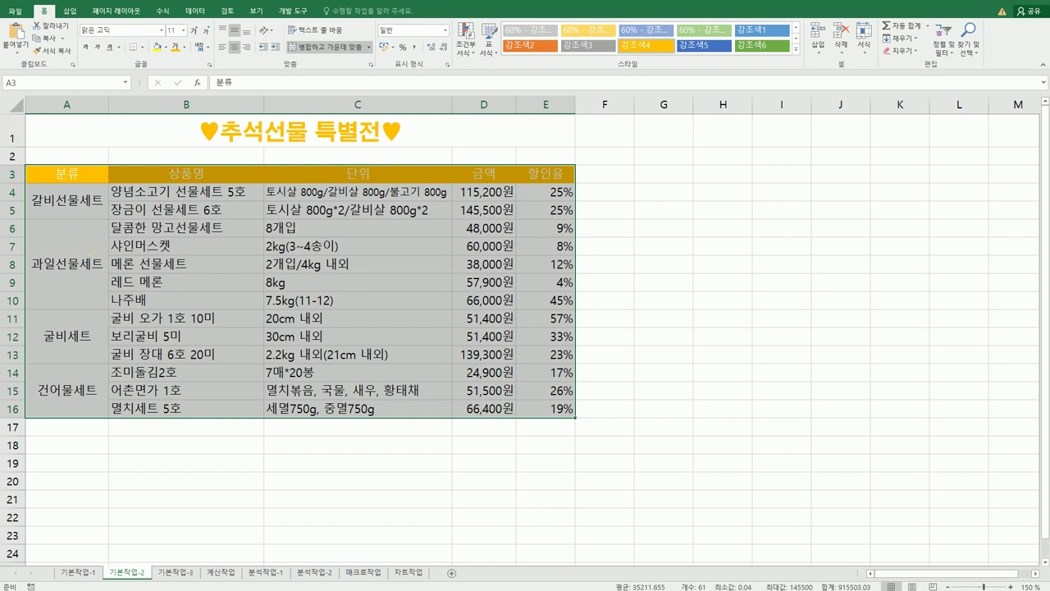
pyautogui.click(145, 48)
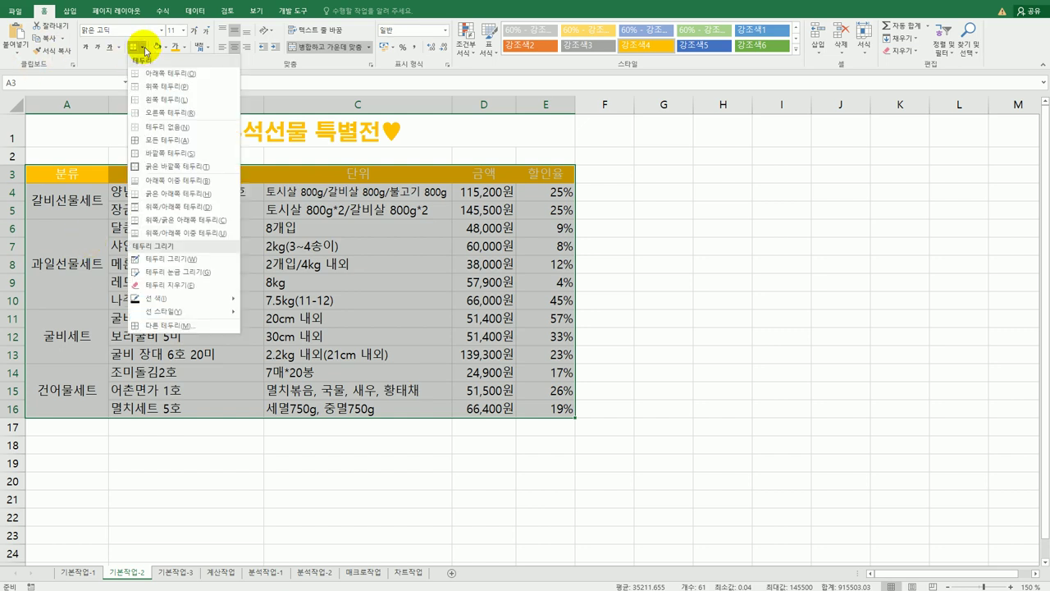
pyautogui.click(168, 140)
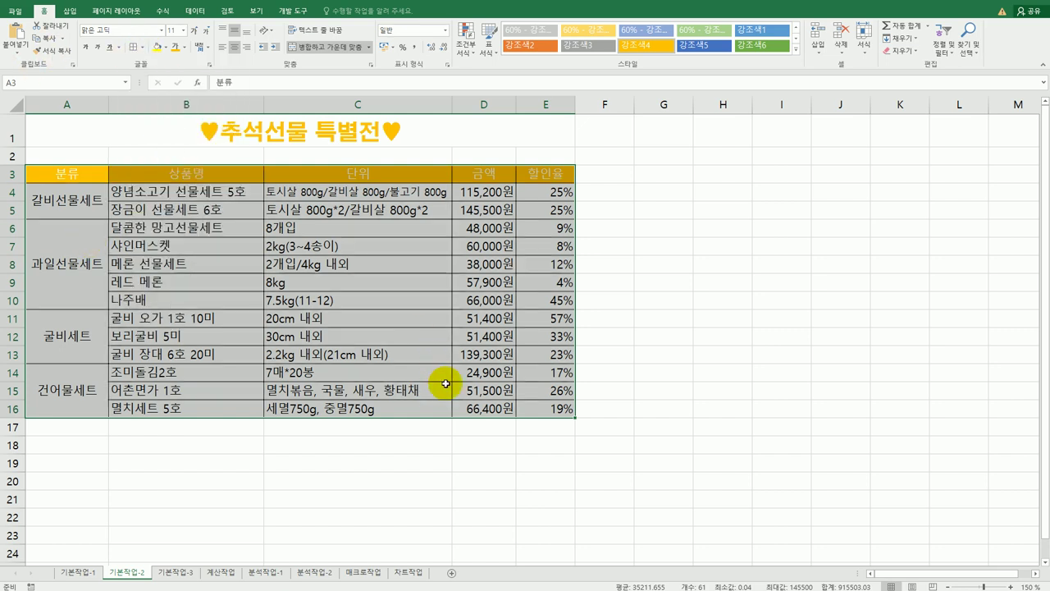
pyautogui.click(542, 407)
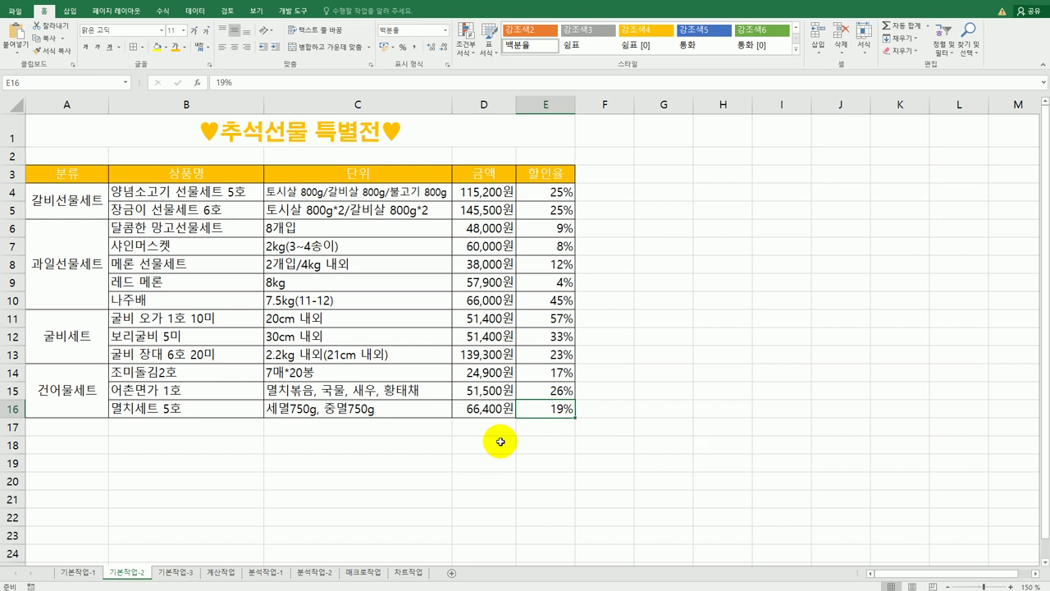
# Switch to sheet 기본작업-3 with the movie ratings table
pyautogui.click(200, 569)
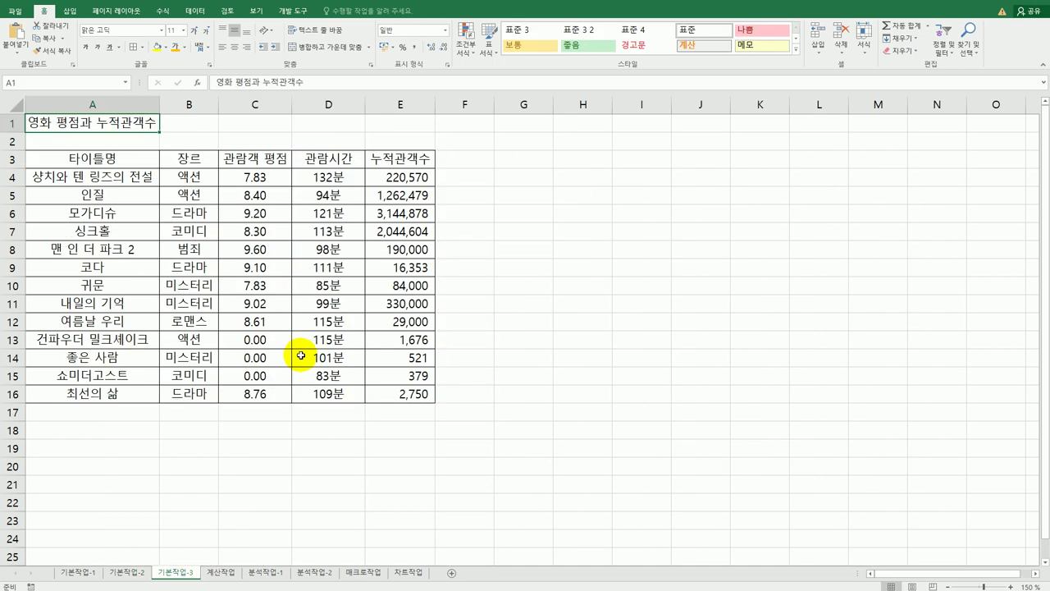
pyautogui.hotkey('alt', 'Tab')
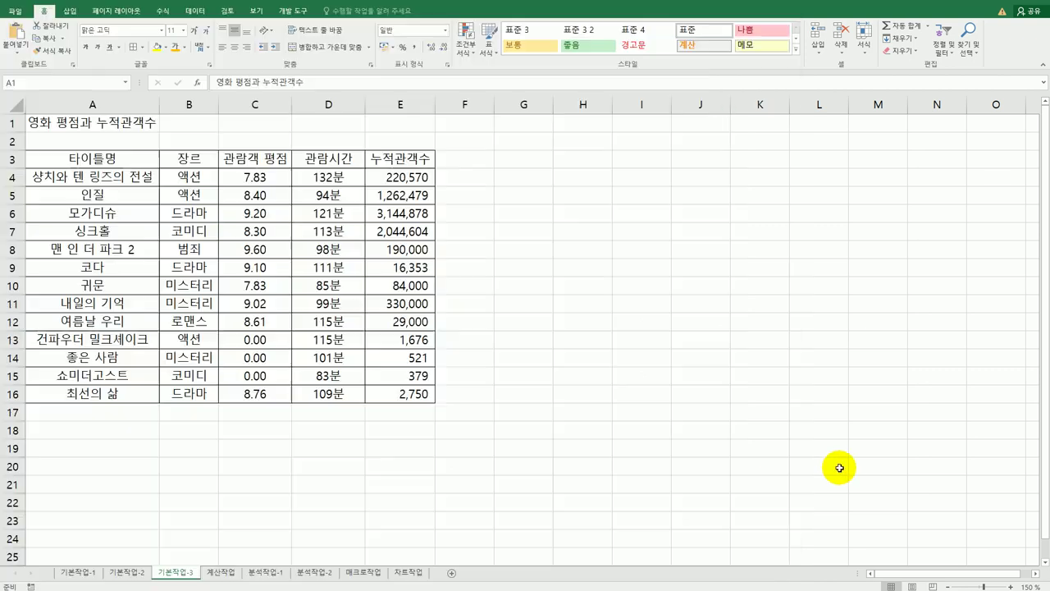
pyautogui.click(837, 468)
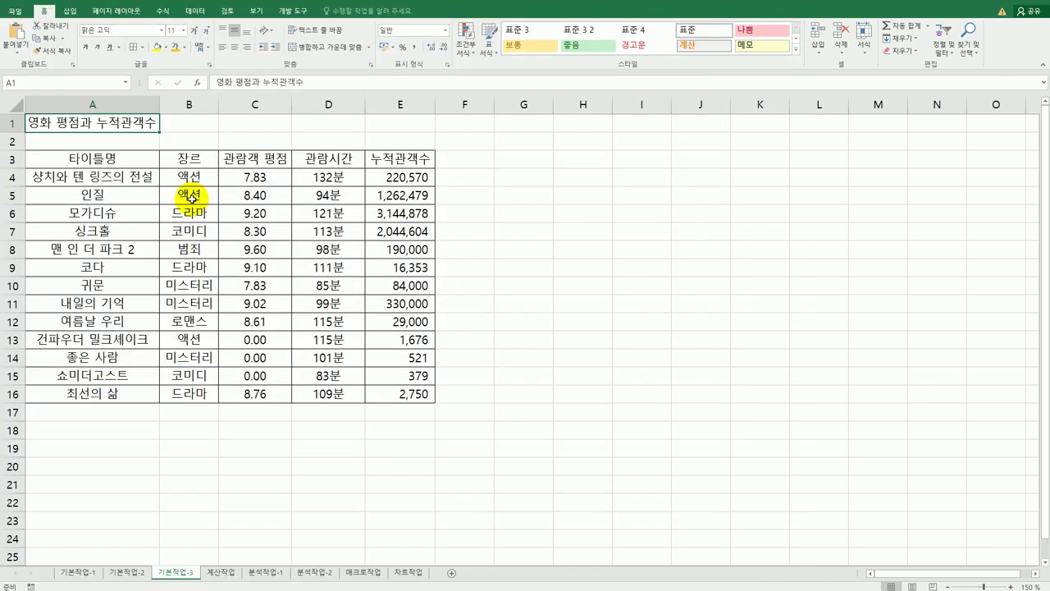
# Start a highlight-cells conditional formatting rule on the 장르 cells B4:B16 for specific text not containing (포함하지 않음) "미"
pyautogui.moveTo(188, 177); pyautogui.dragTo(173, 391)
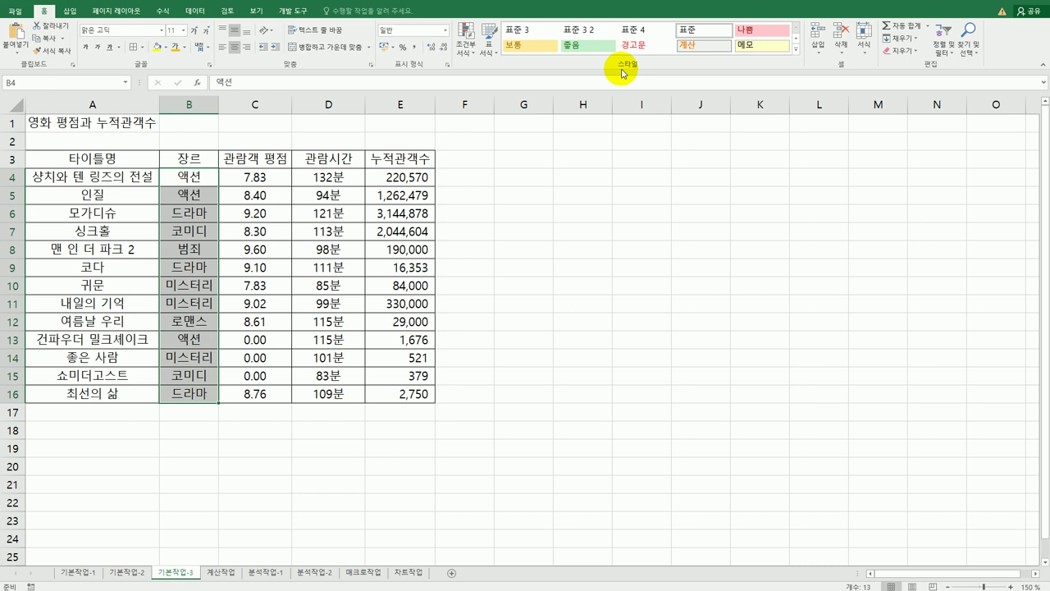
pyautogui.click(466, 51)
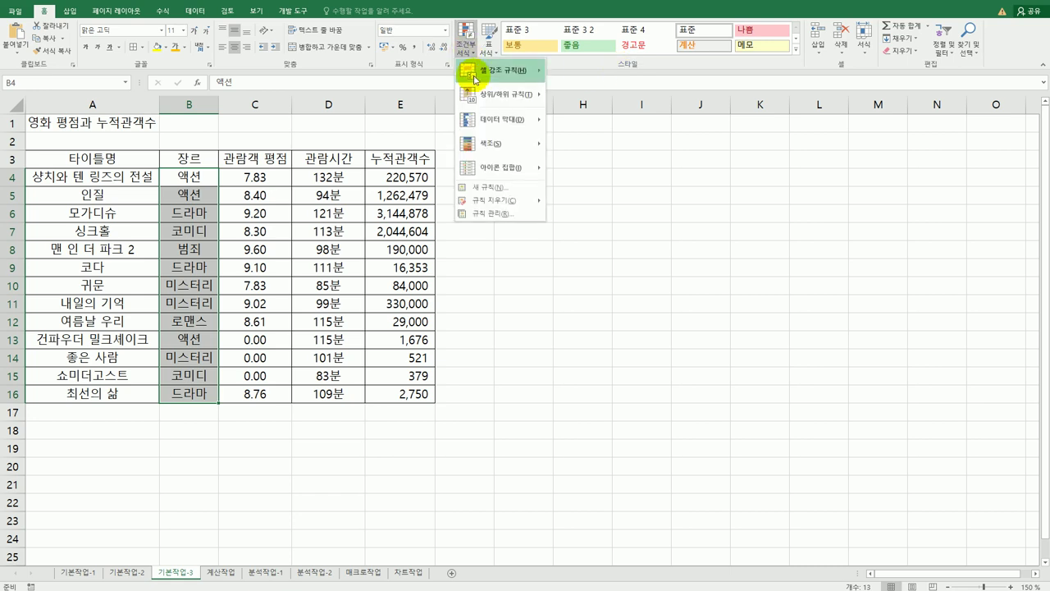
pyautogui.moveTo(475, 77)
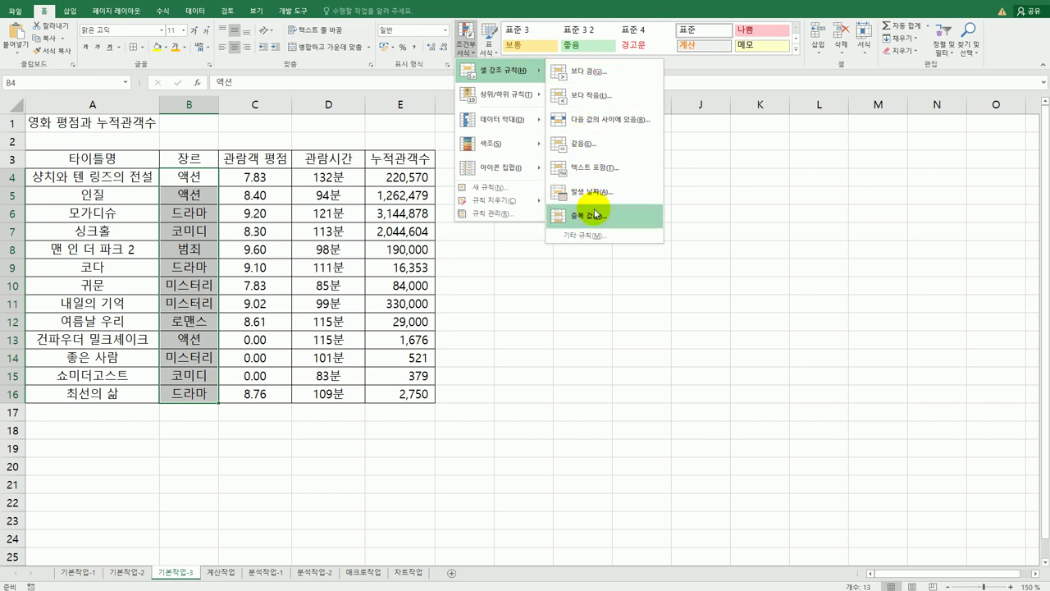
pyautogui.click(597, 237)
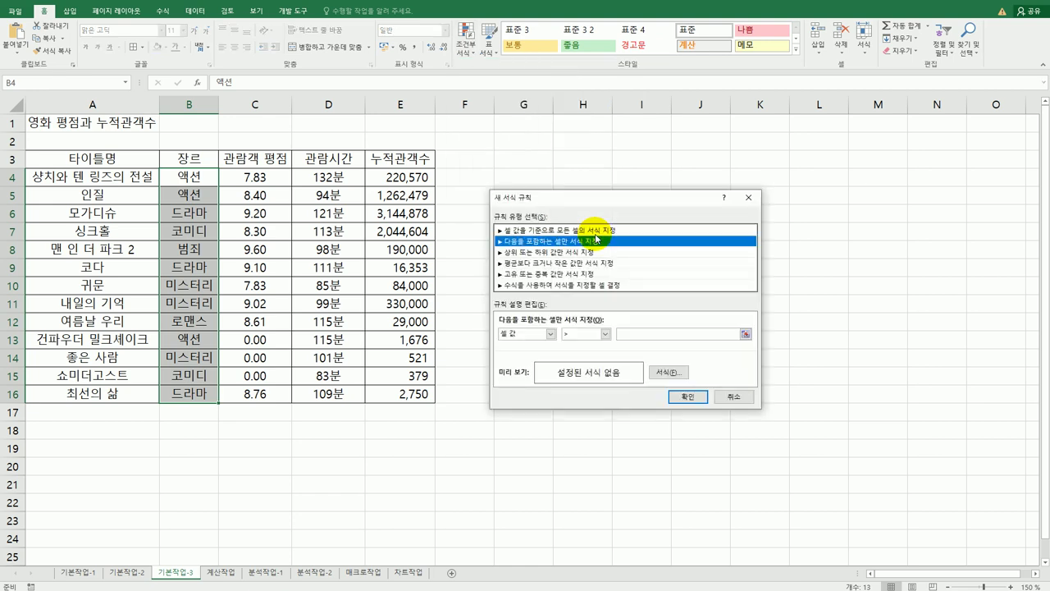
pyautogui.click(550, 335)
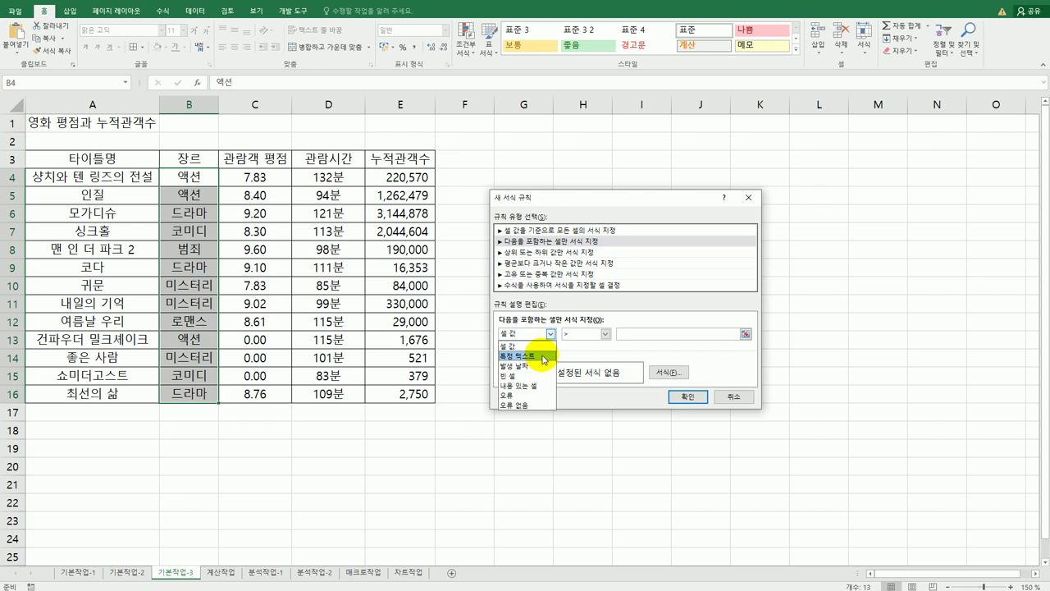
pyautogui.click(543, 357)
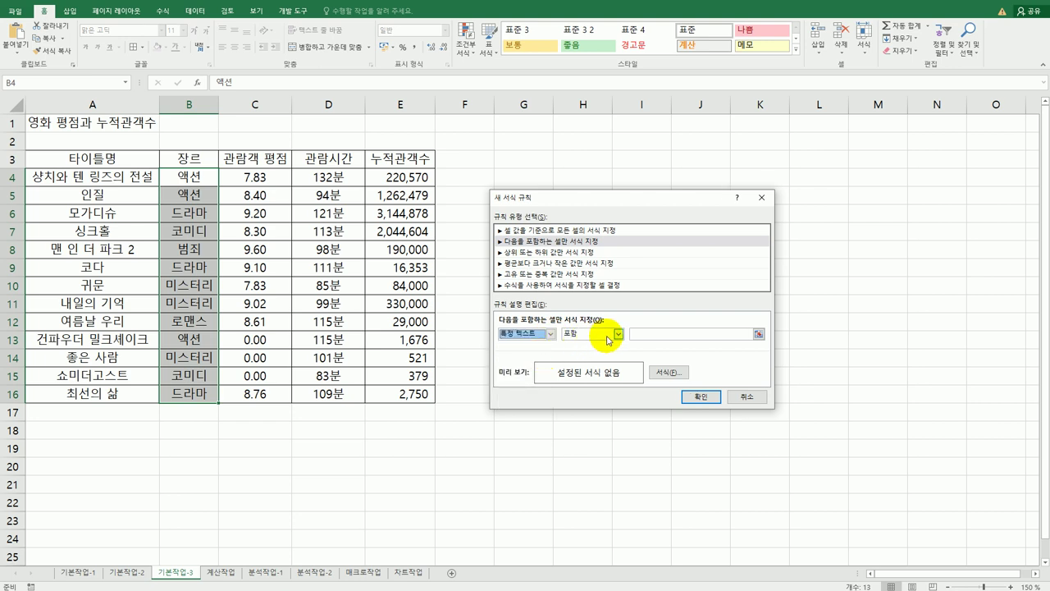
pyautogui.click(618, 335)
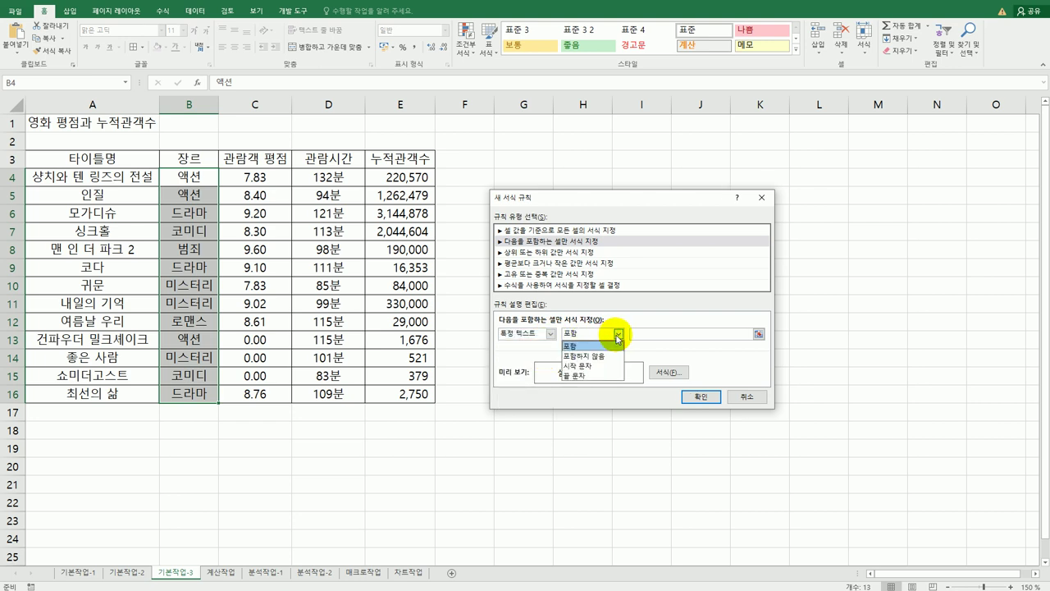
pyautogui.click(611, 361)
pyautogui.click(646, 336)
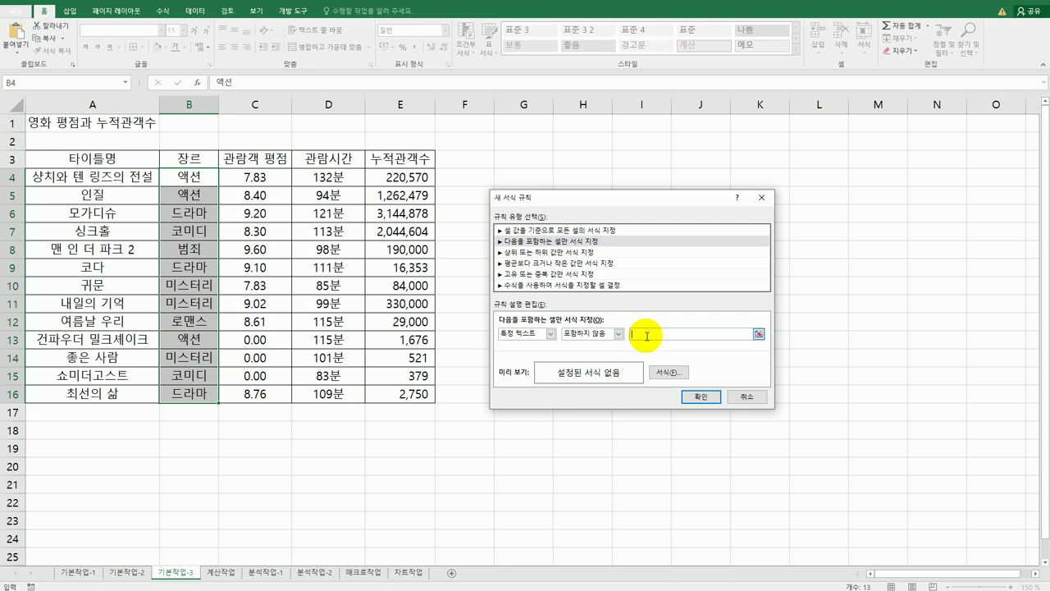
pyautogui.write('미')
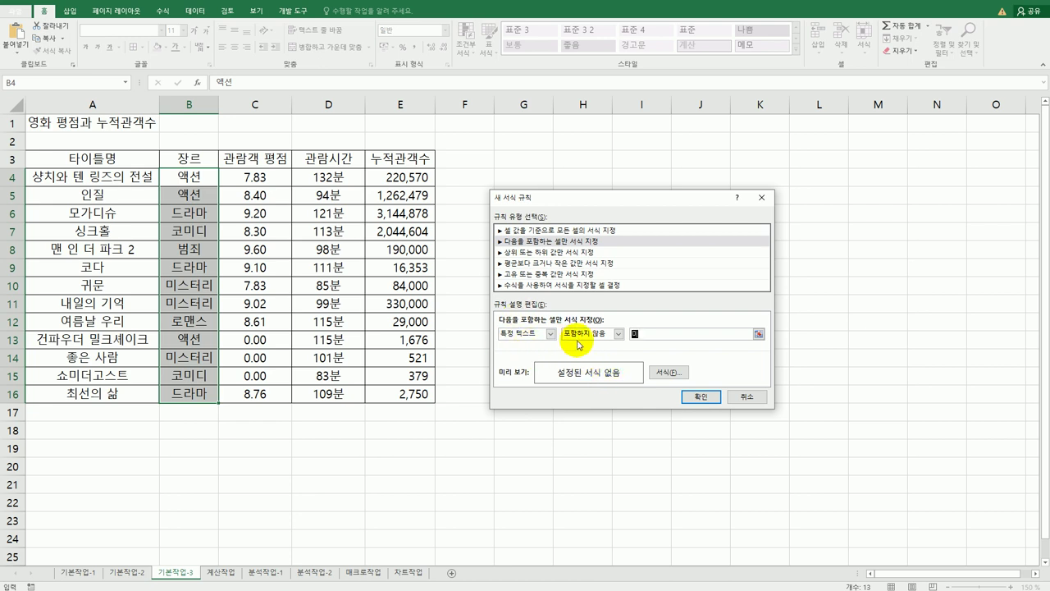
# Give the 장르 rule a standard light green (연한 녹색) fill and apply it
pyautogui.click(667, 372)
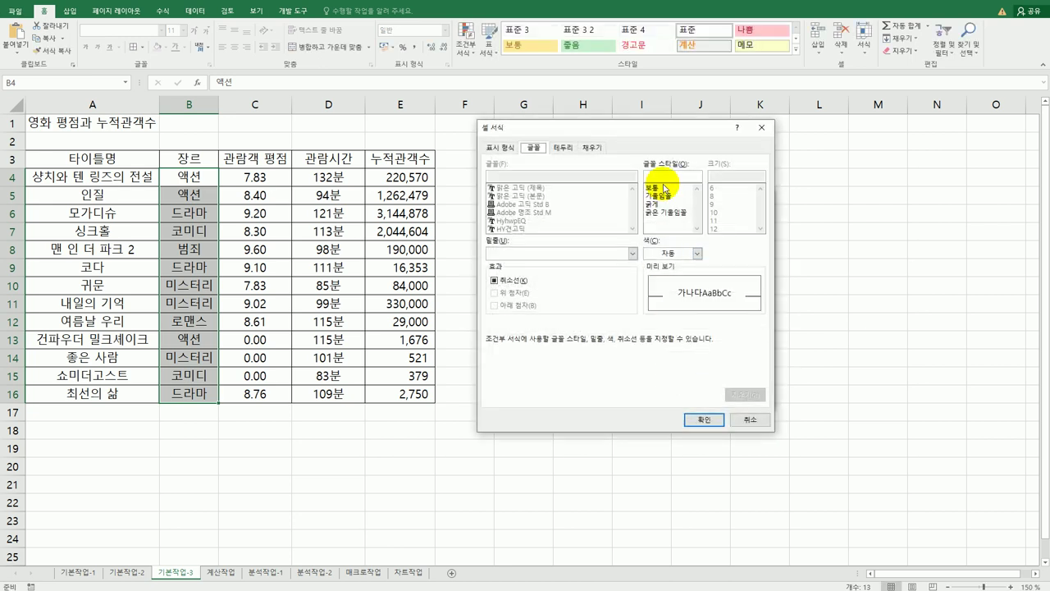
pyautogui.moveTo(652, 132); pyautogui.dragTo(816, 183)
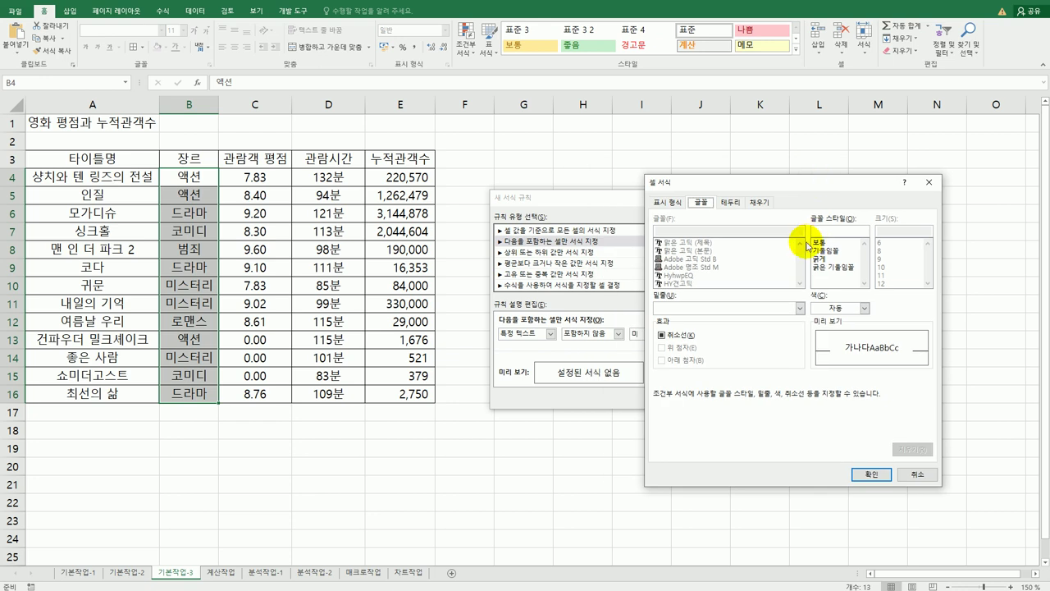
pyautogui.click(760, 204)
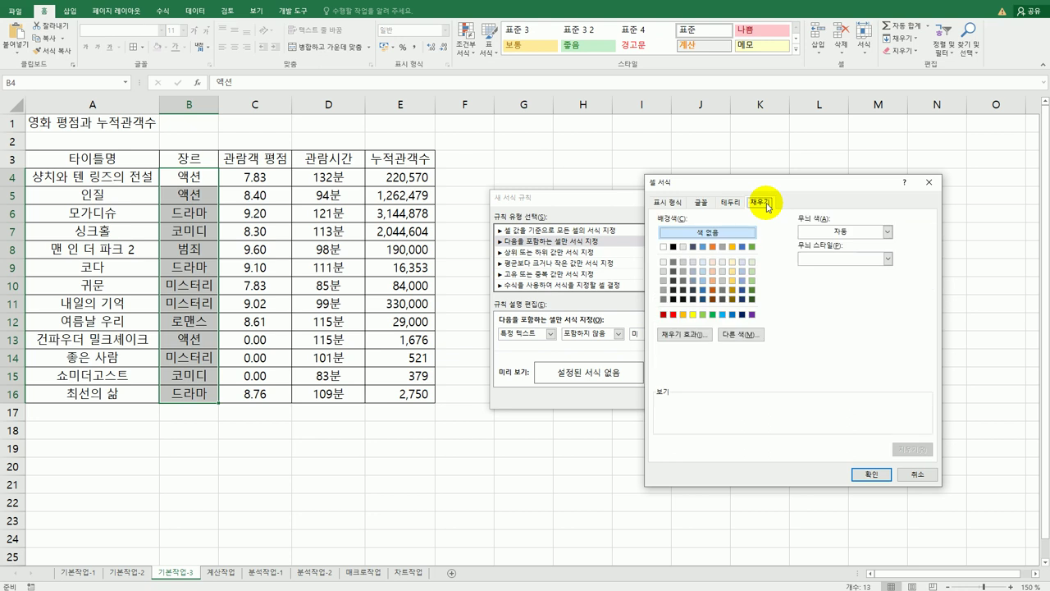
pyautogui.click(703, 315)
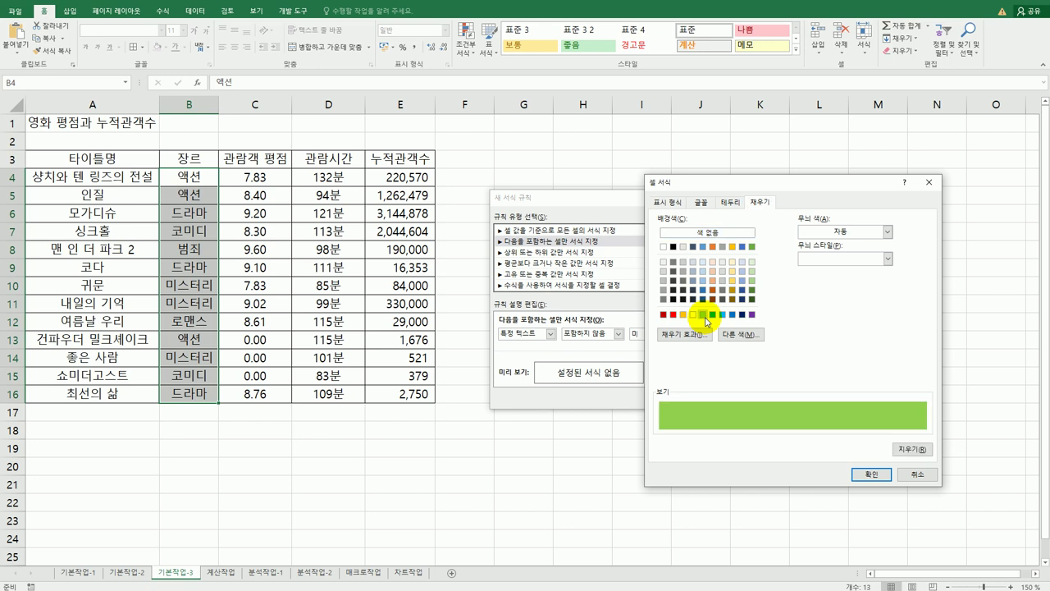
pyautogui.click(871, 474)
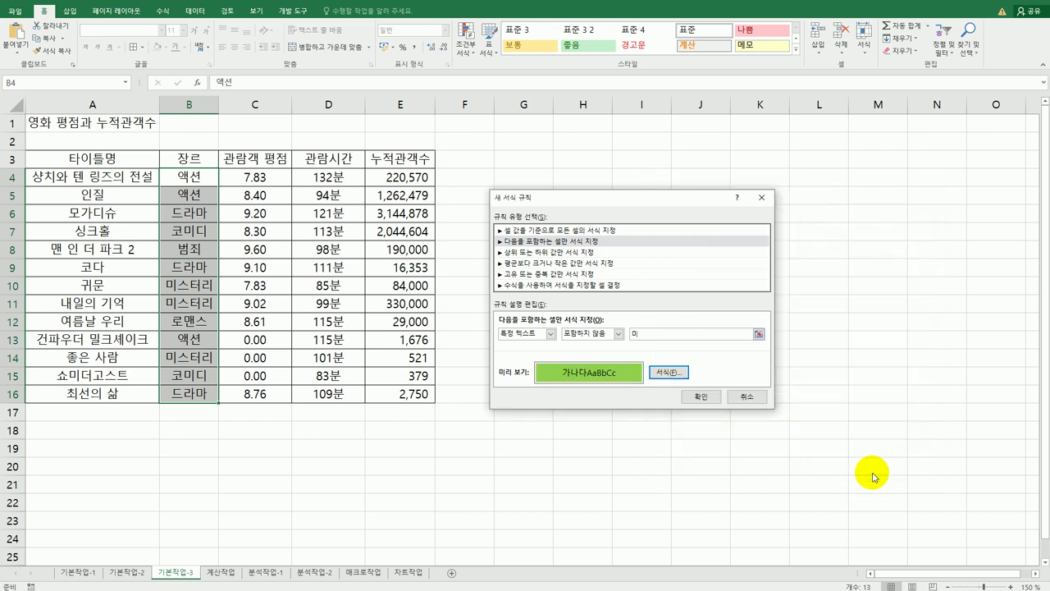
pyautogui.click(701, 397)
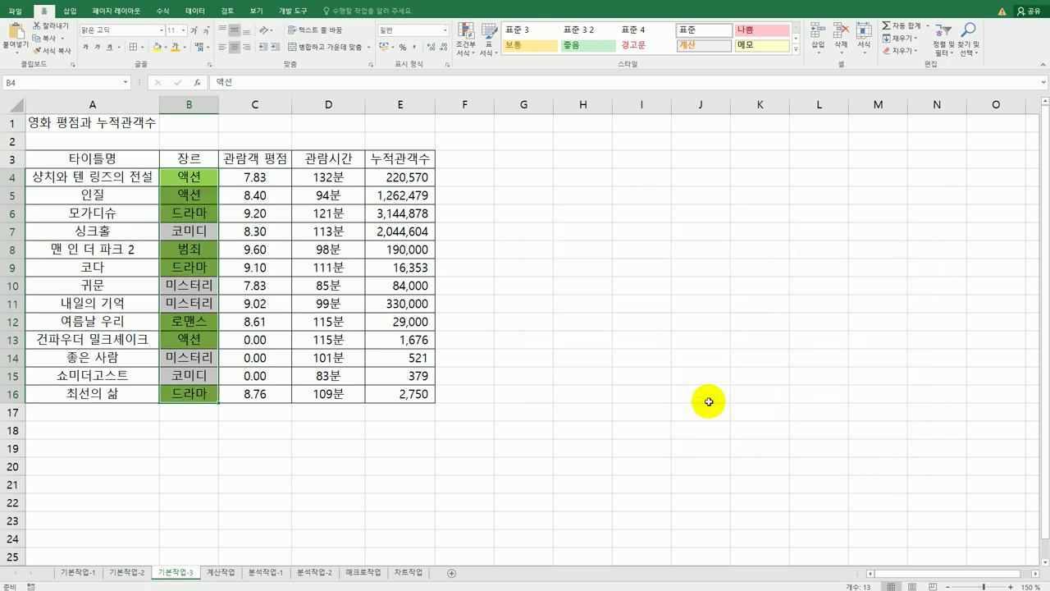
pyautogui.click(196, 395)
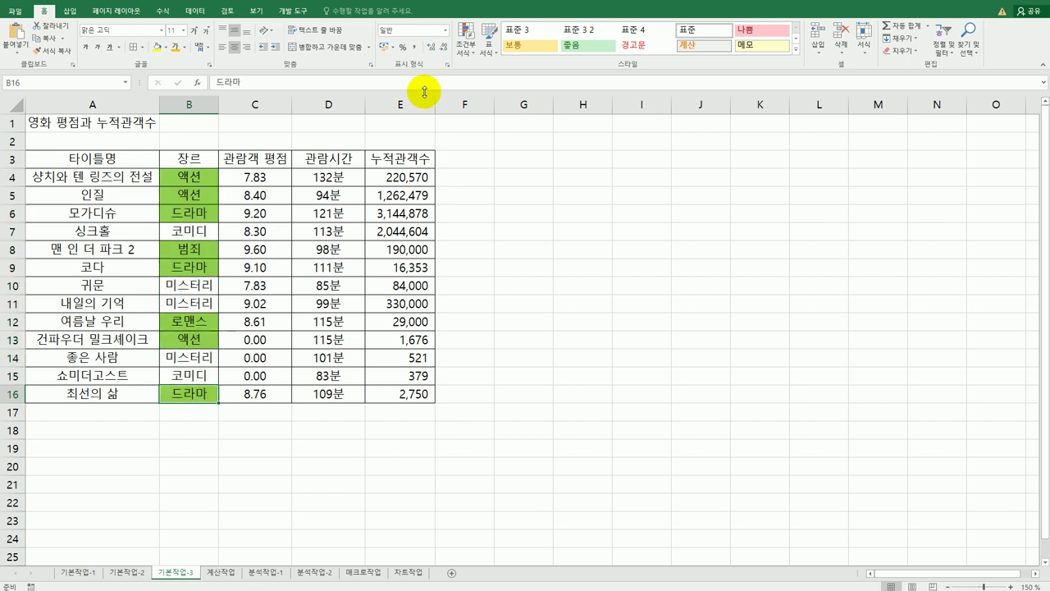
# Check the 기본작업-3 instructions, and start a top/bottom rule on E4:E16 for values equal to or above average (이상)
pyautogui.hotkey('alt', 'Tab')
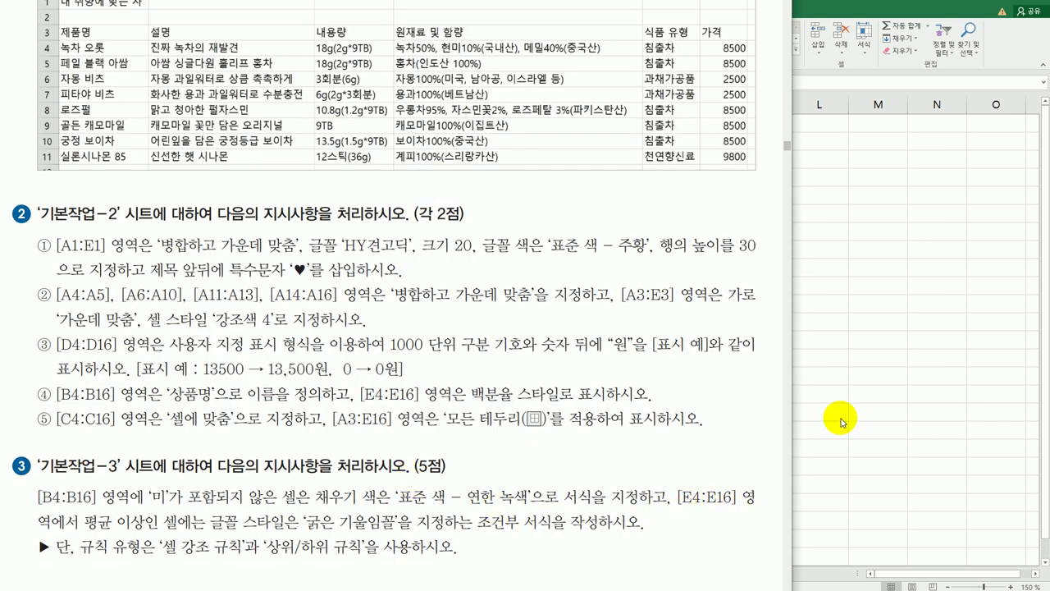
pyautogui.hotkey('alt', 'Tab')
pyautogui.moveTo(412, 177); pyautogui.dragTo(421, 394)
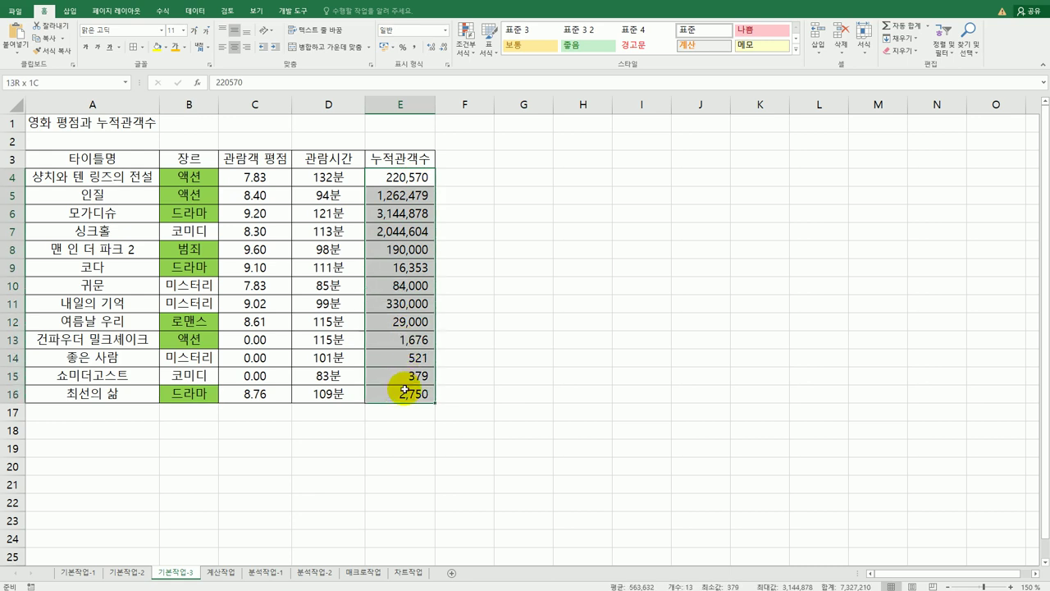
pyautogui.click(465, 49)
pyautogui.moveTo(502, 108)
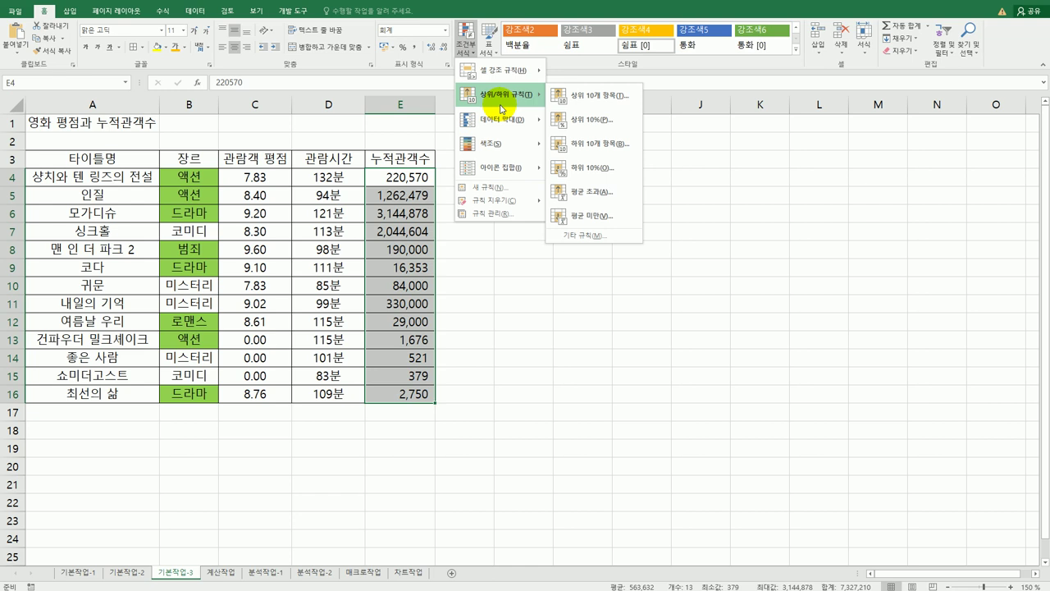
pyautogui.click(583, 236)
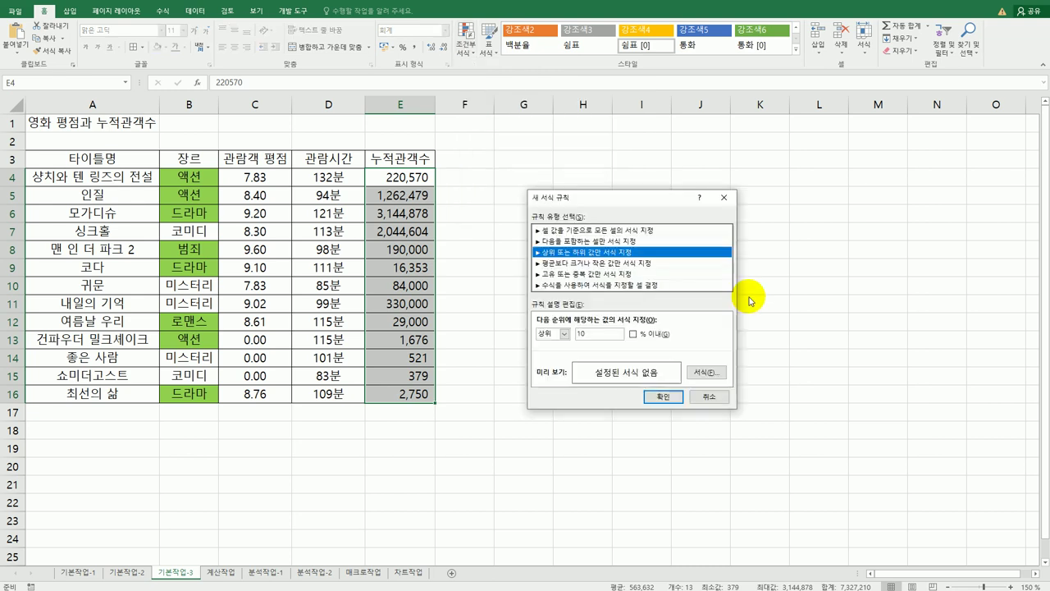
pyautogui.click(564, 334)
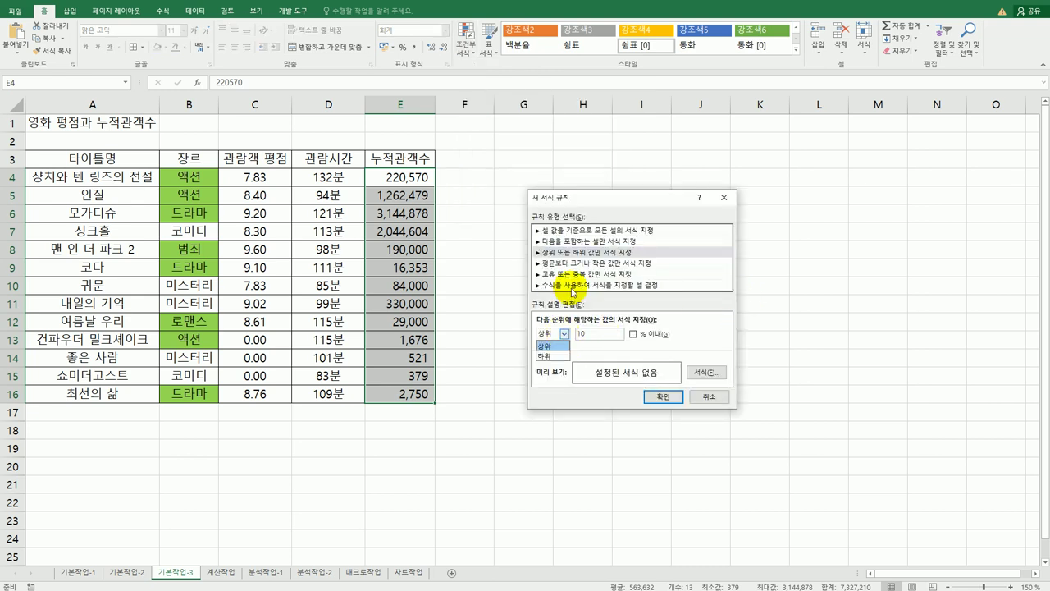
pyautogui.click(574, 271)
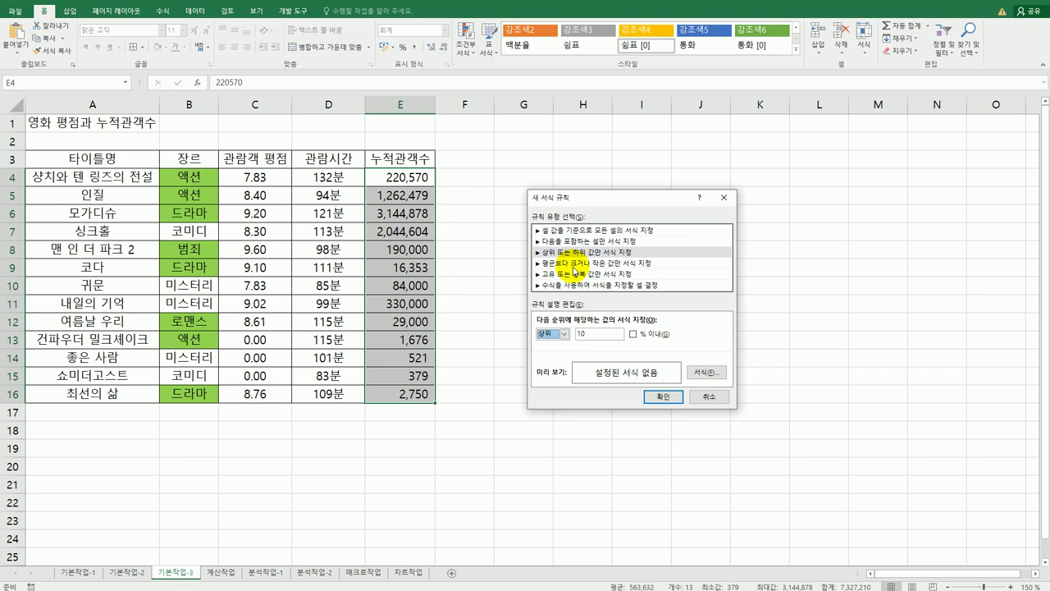
pyautogui.click(575, 264)
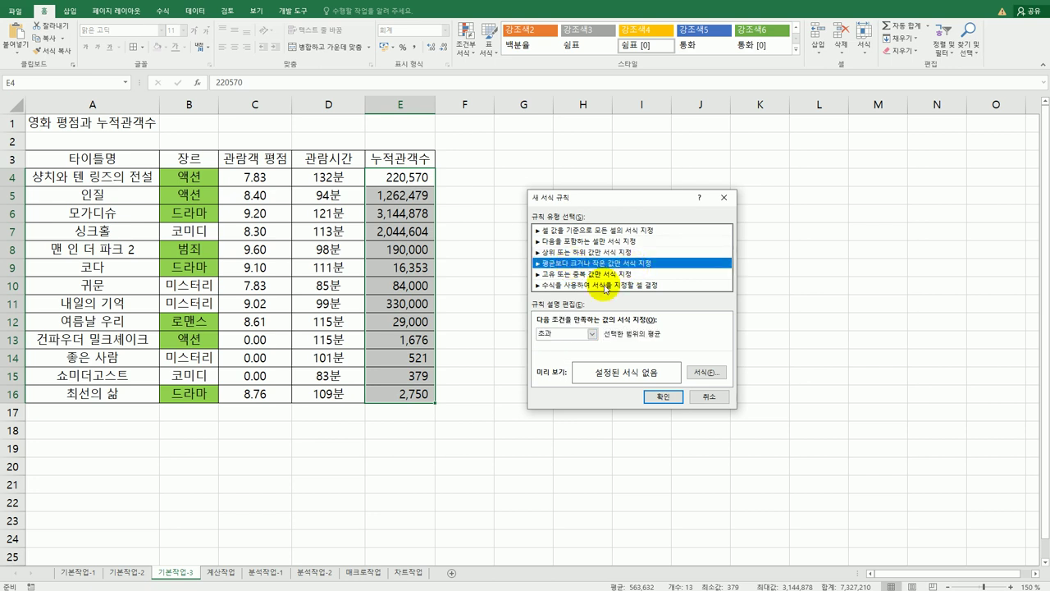
pyautogui.click(592, 335)
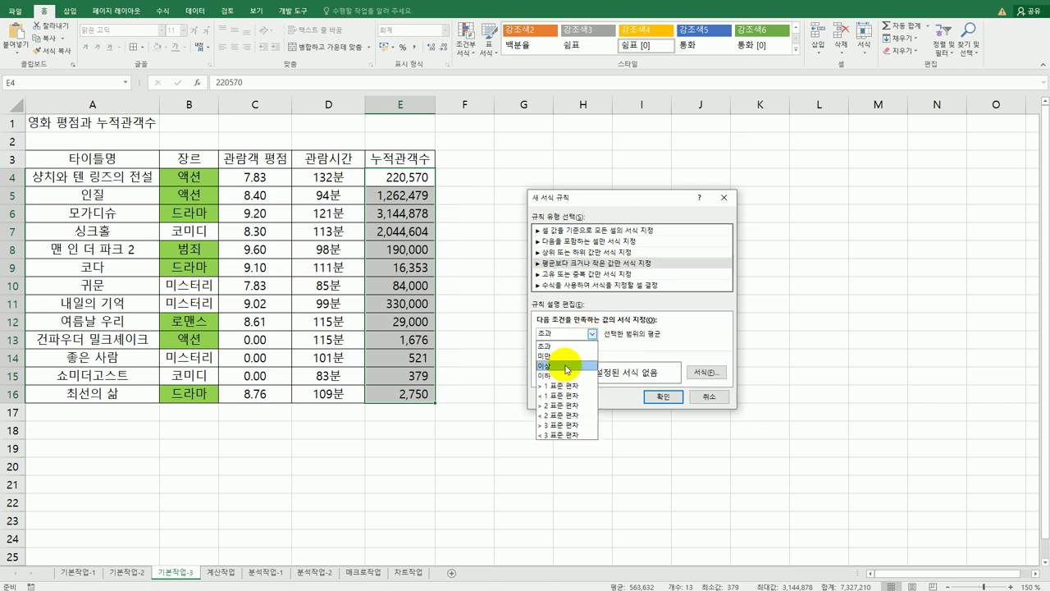
pyautogui.click(567, 366)
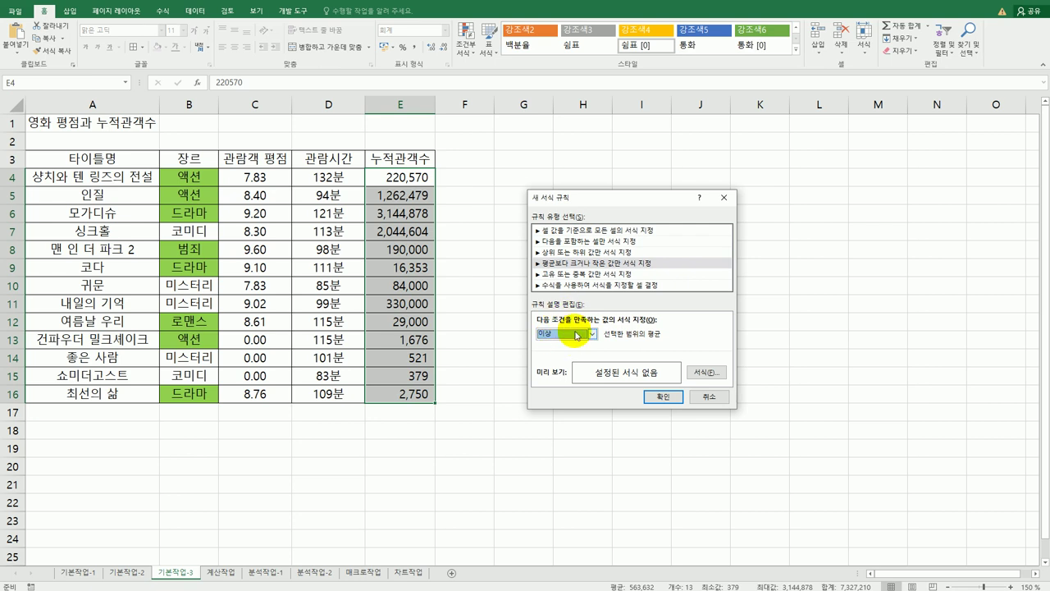
# Apply the average rule with the bold italic (굵은 기울임꼴) font style, and autofit column E to its contents
pyautogui.click(705, 372)
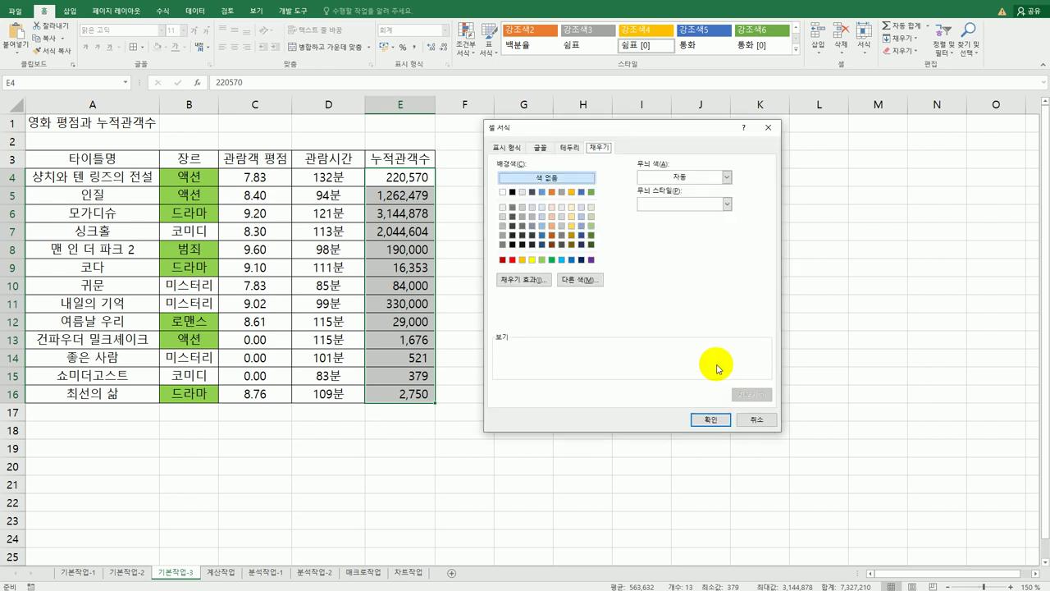
pyautogui.click(541, 149)
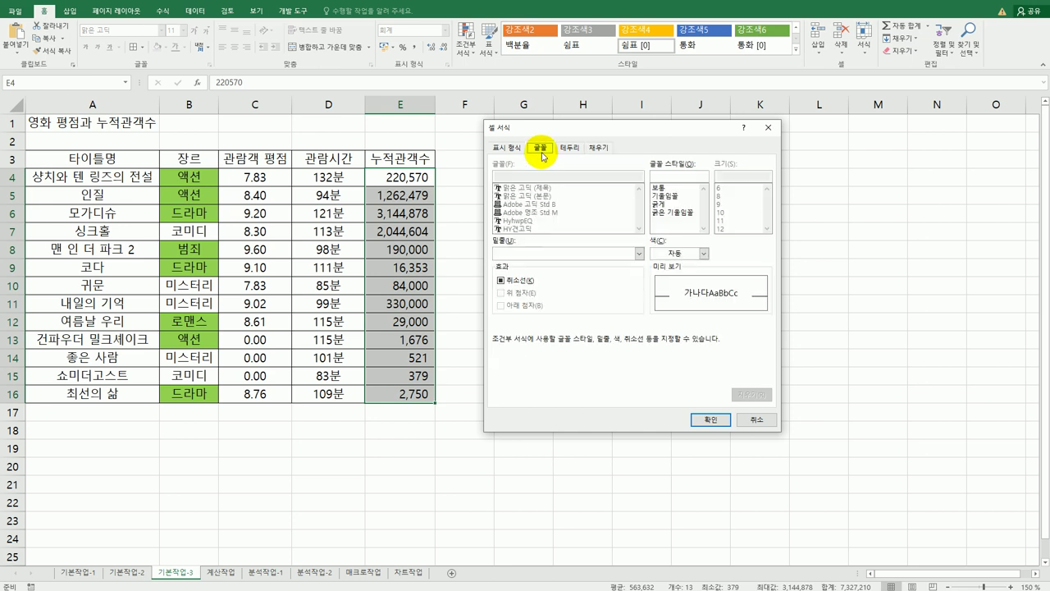
pyautogui.click(664, 214)
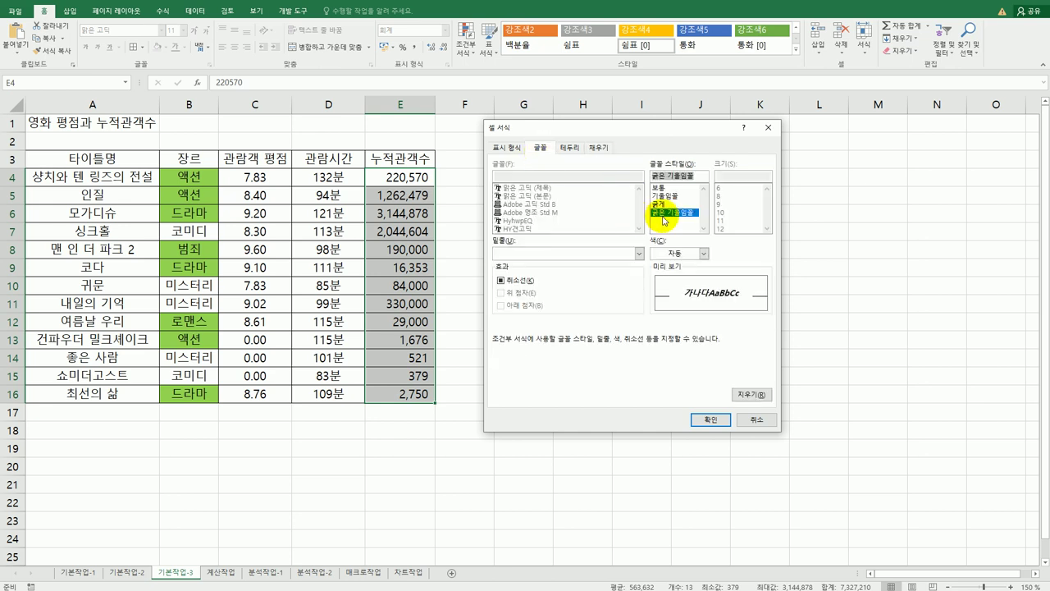
pyautogui.click(712, 419)
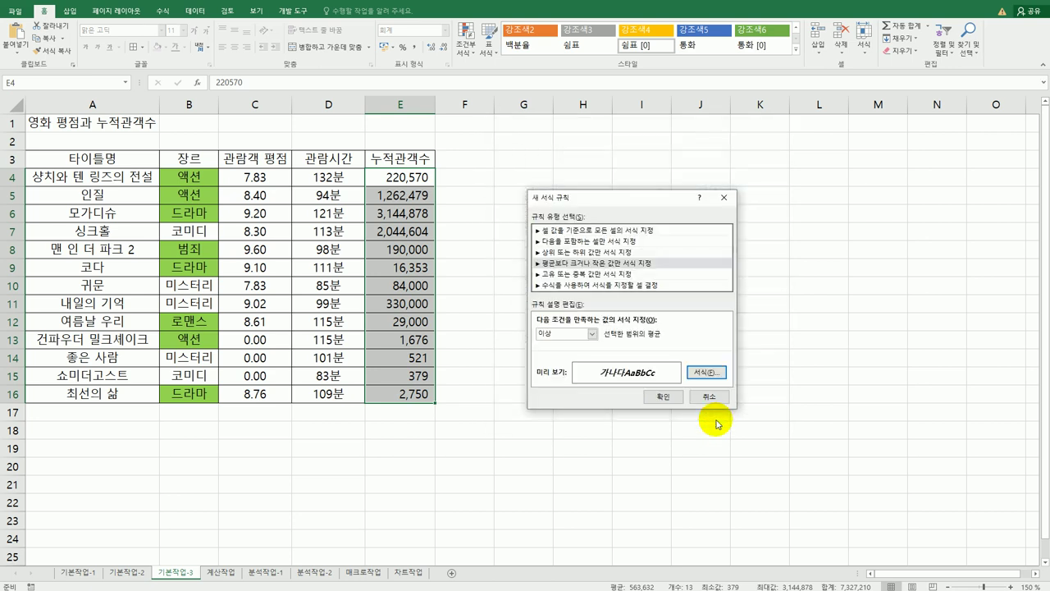
pyautogui.click(667, 399)
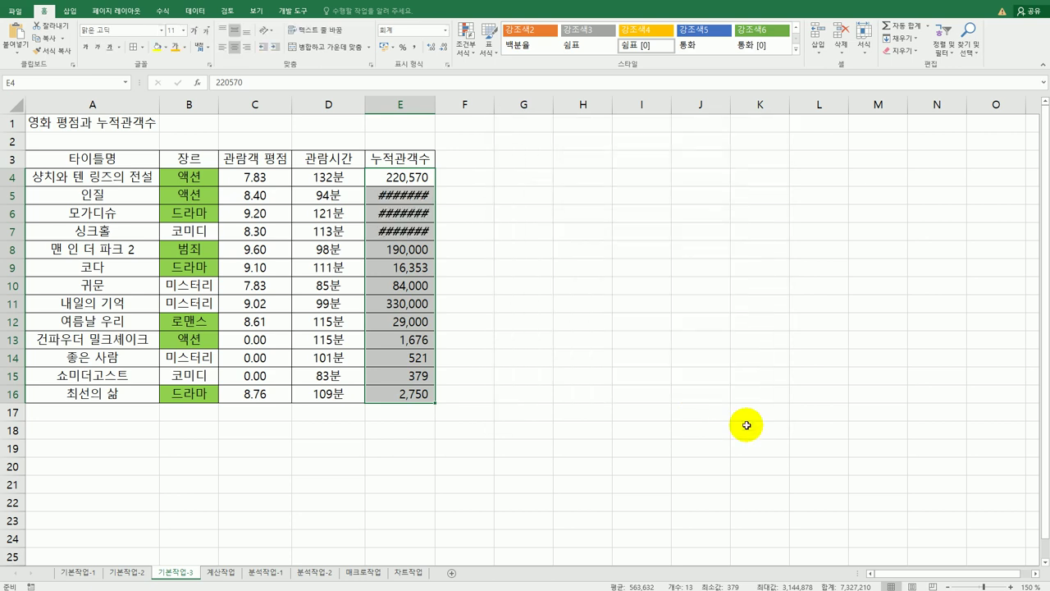
pyautogui.click(747, 425)
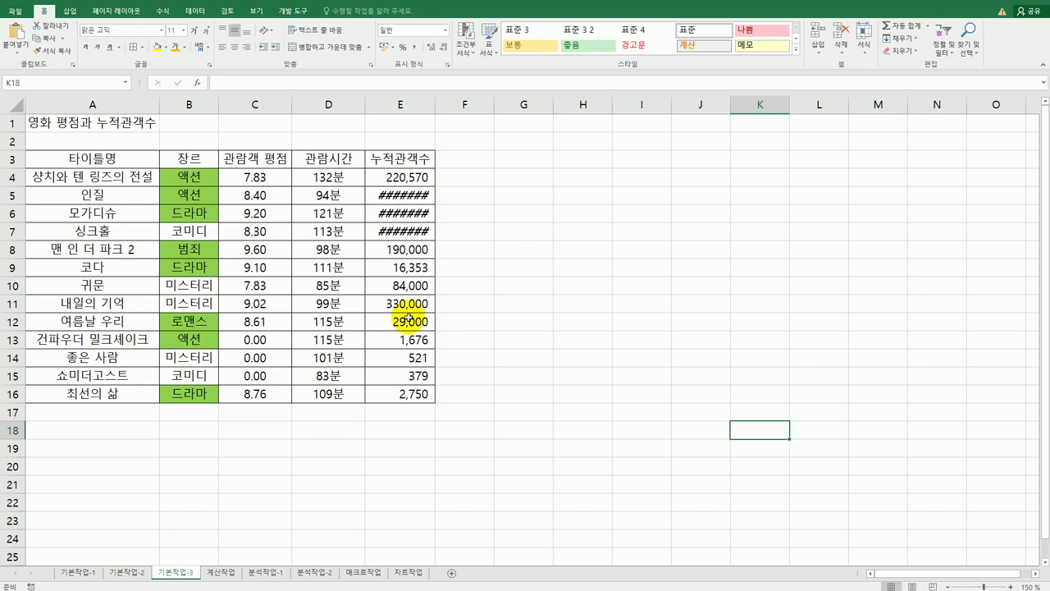
pyautogui.doubleClick(431, 105)
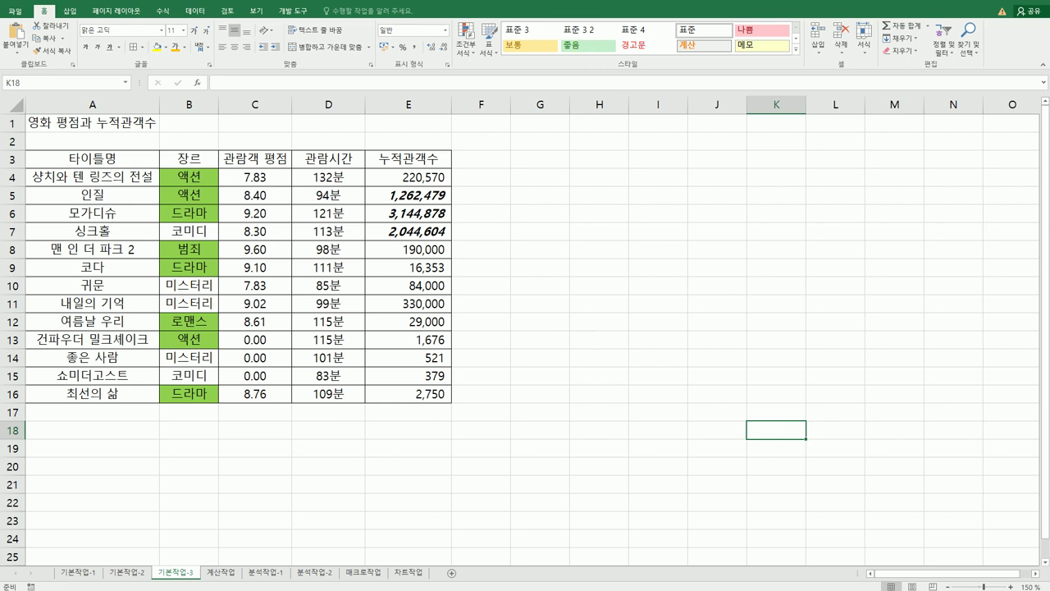
# Review the 문제 2 계산작업 instructions in the exam document and switch to sheet 계산작업 in the workbook
pyautogui.hotkey('alt', 'Tab')
pyautogui.scroll(-1, 611, 421)
pyautogui.scroll(-5, 611, 420)
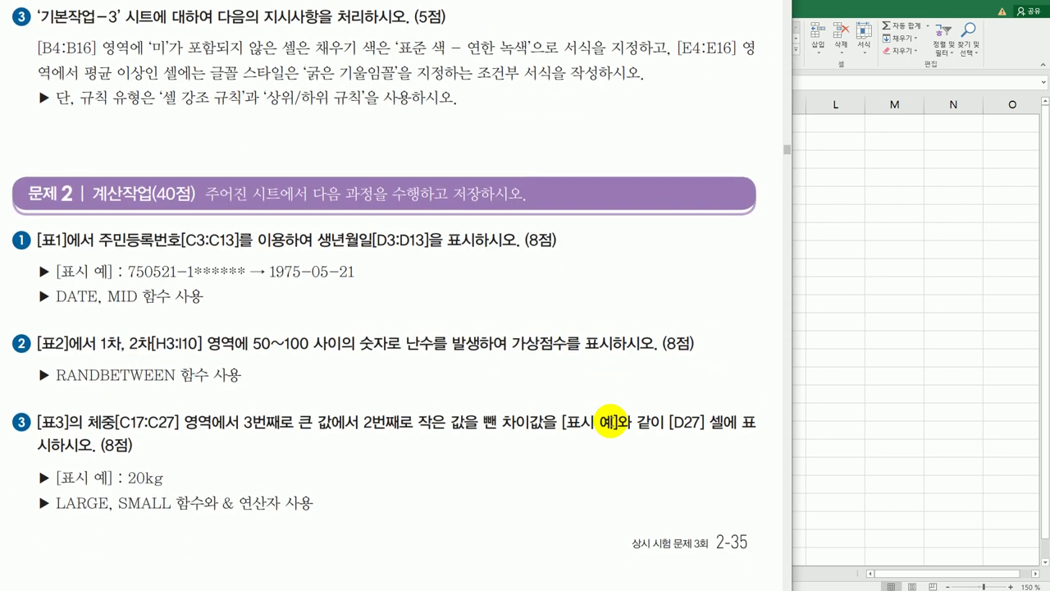
pyautogui.scroll(2, 611, 421)
pyautogui.scroll(-2, 611, 421)
pyautogui.scroll(-1, 611, 421)
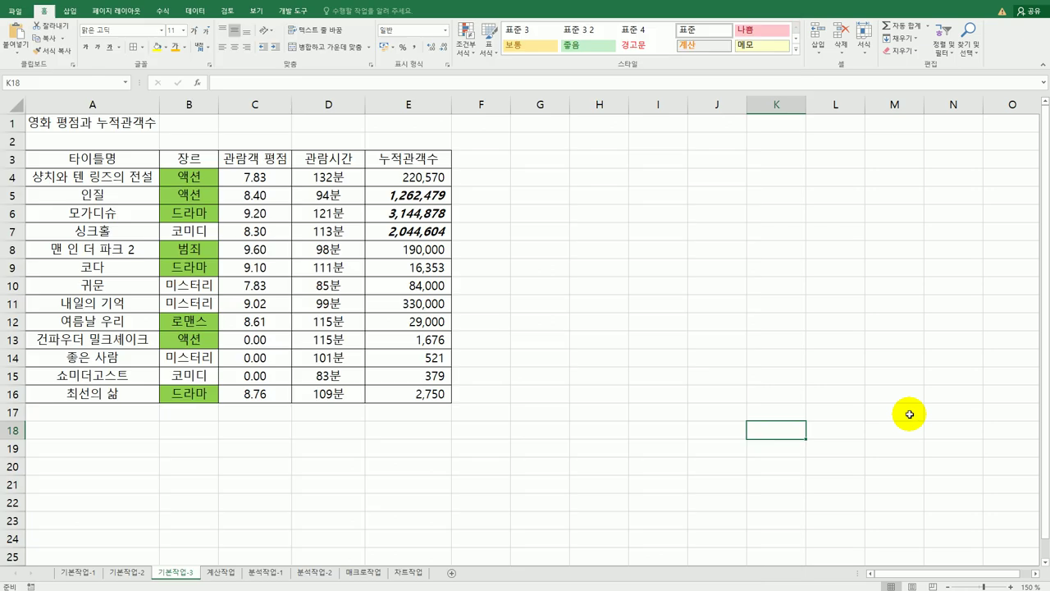
pyautogui.click(238, 574)
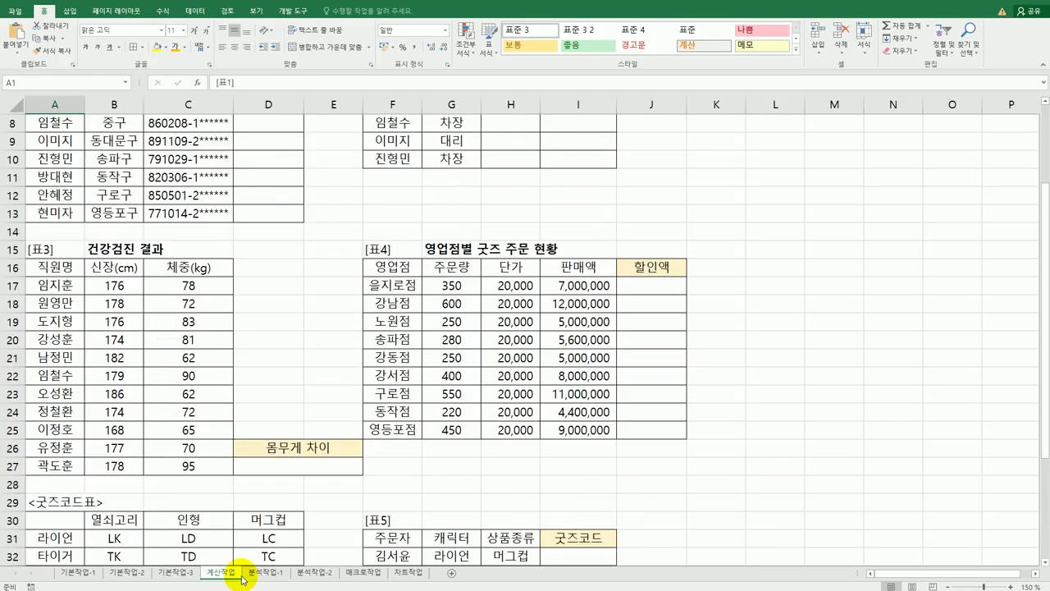
# In D3 of 표1, start a DATE formula with MID(C3,1,2) as its year argument
pyautogui.scroll(3, 307, 361)
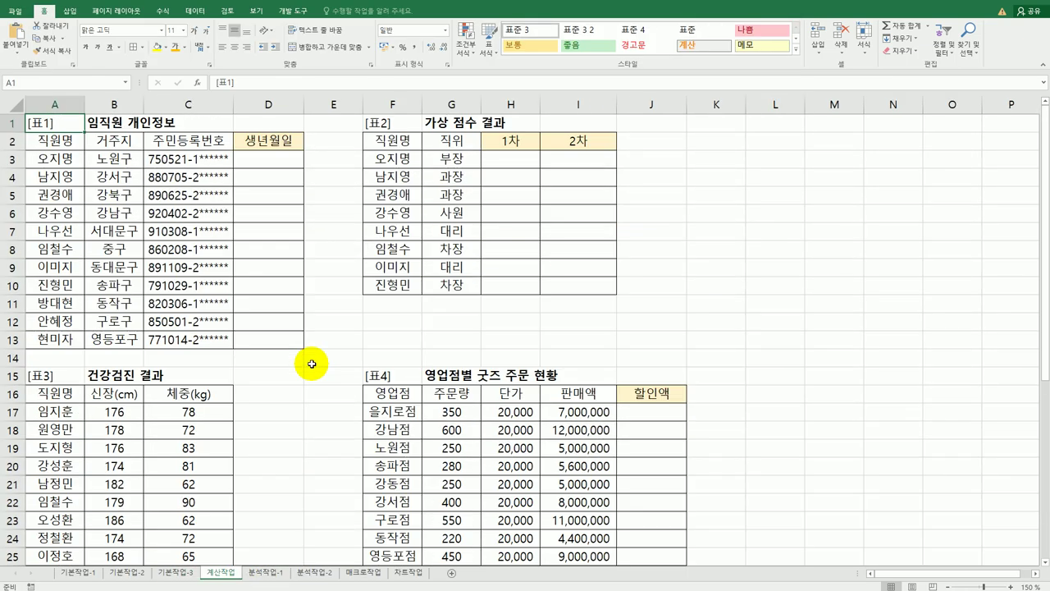
pyautogui.click(271, 164)
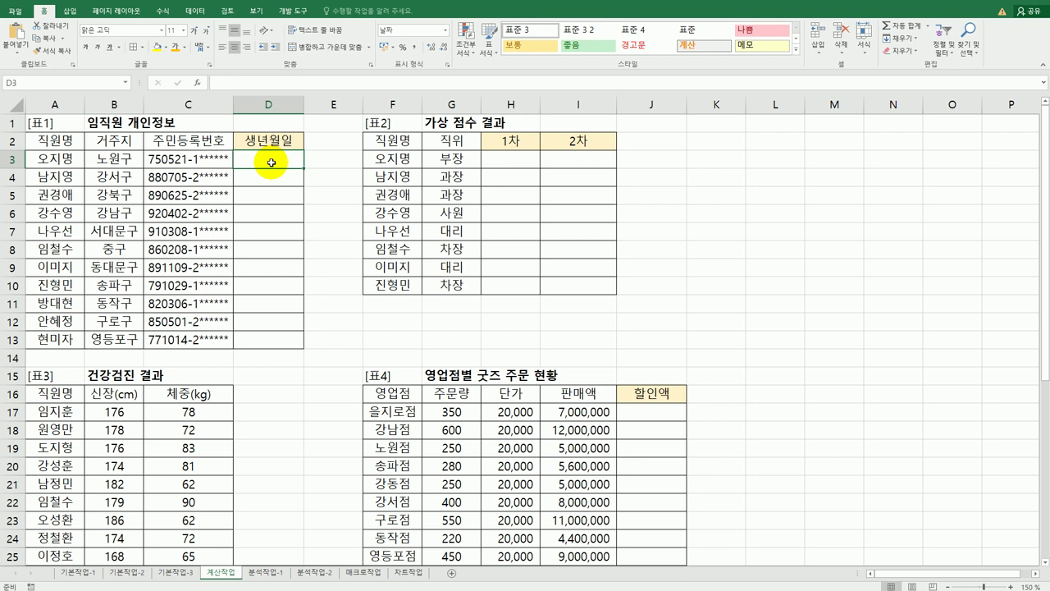
pyautogui.write('=')
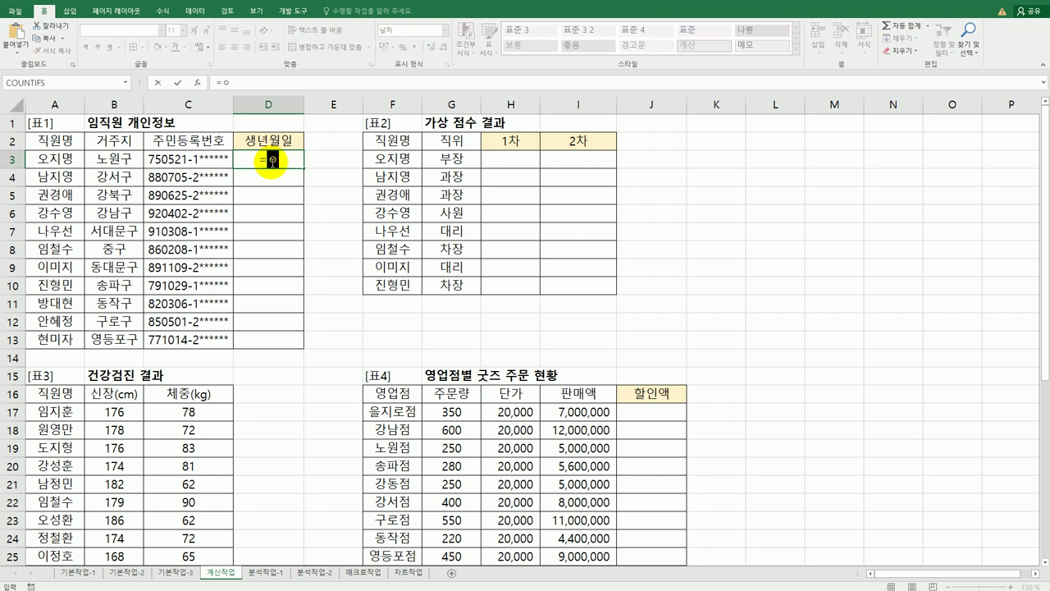
pyautogui.write('date')
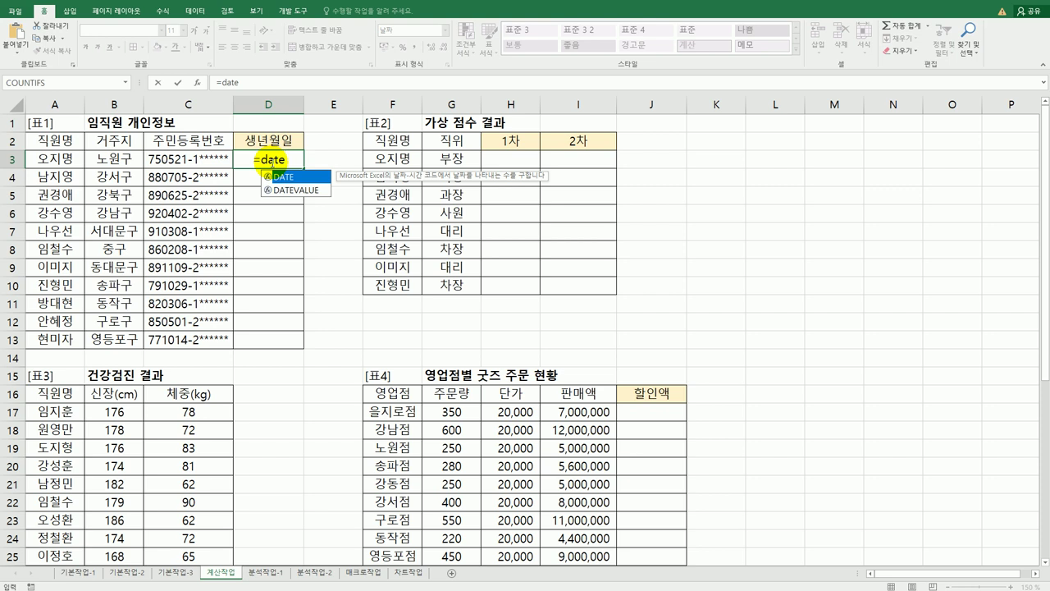
pyautogui.doubleClick(281, 176)
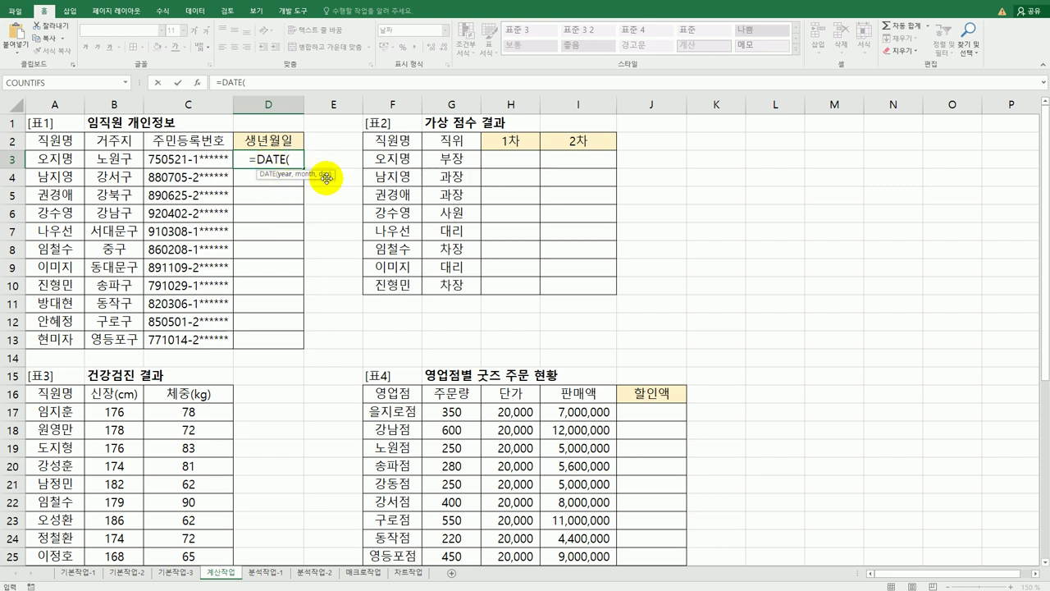
pyautogui.write('mid(')
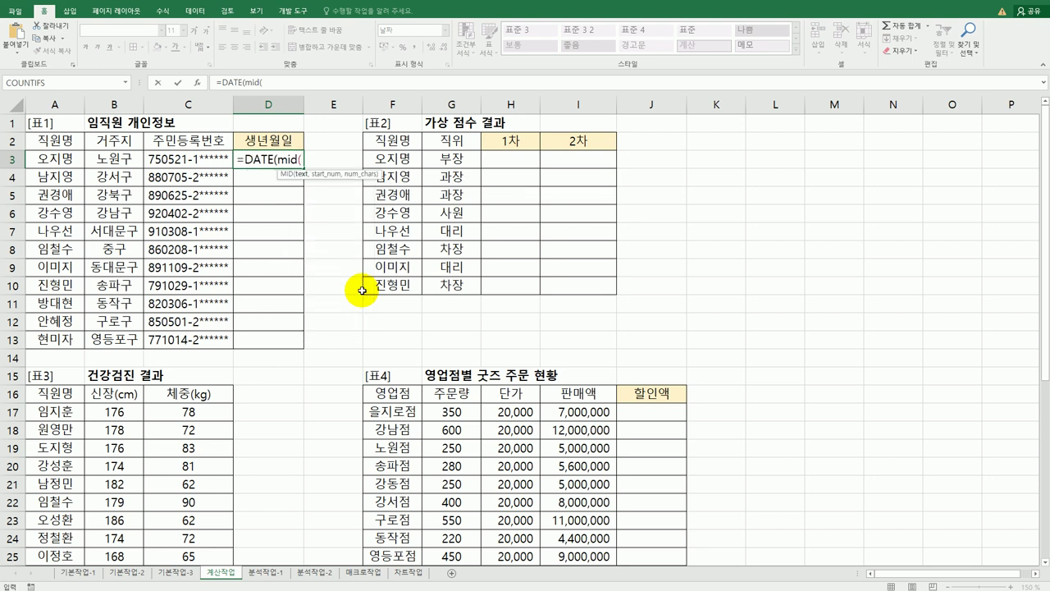
pyautogui.click(199, 160)
pyautogui.write(',')
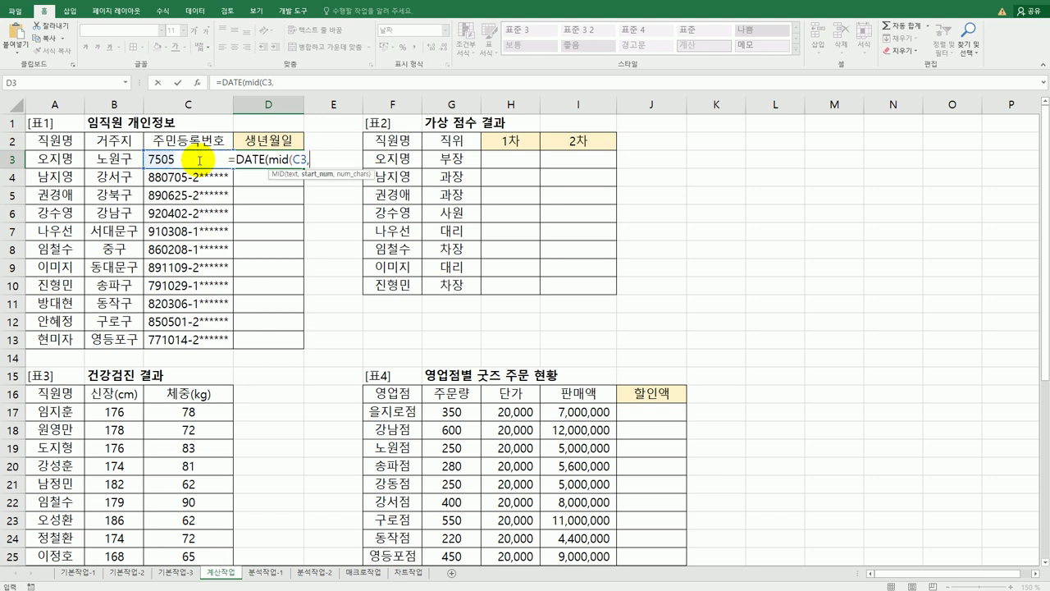
pyautogui.write('1,2')
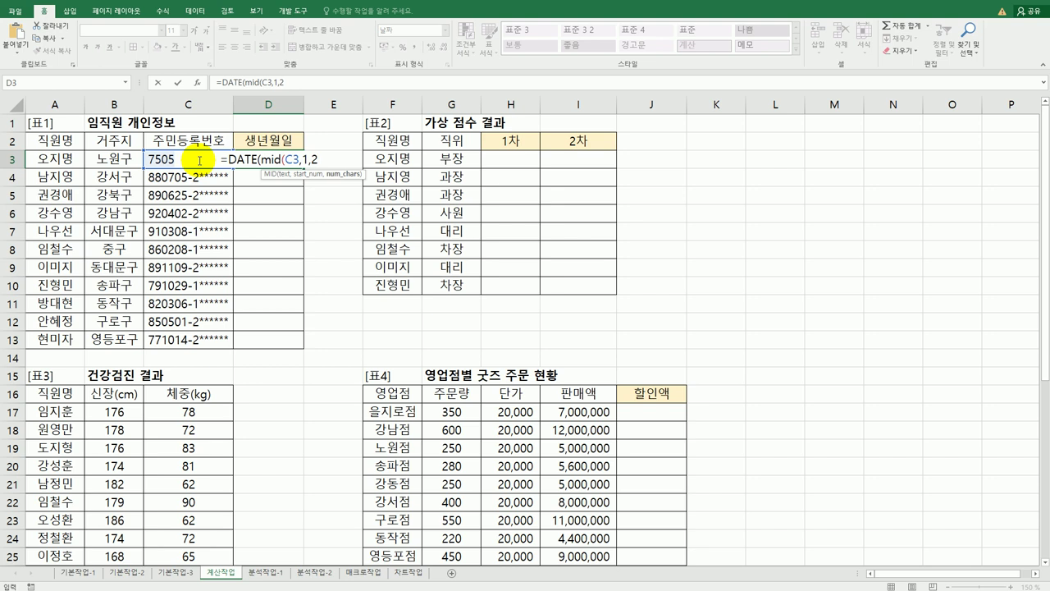
pyautogui.write('),')
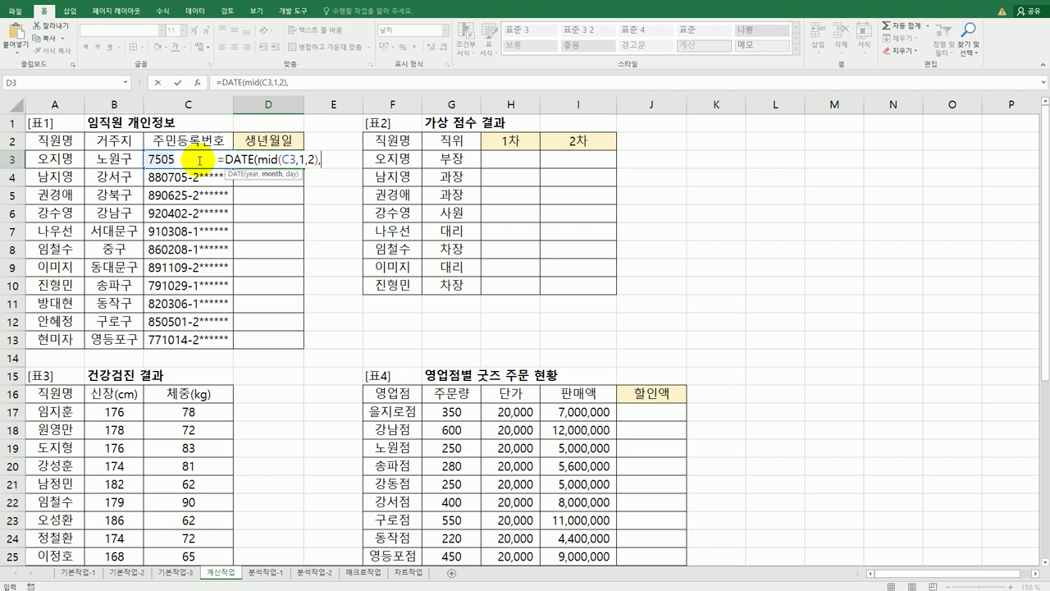
# Add MID(C3,3,2) as the month argument of the DATE formula in D3
pyautogui.write('mid(')
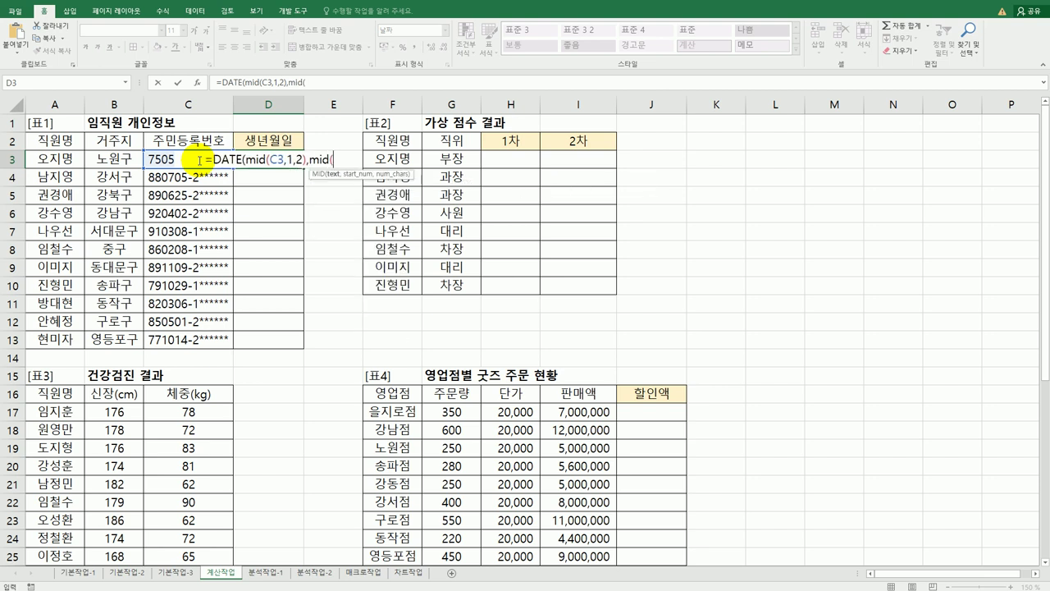
pyautogui.click(154, 161)
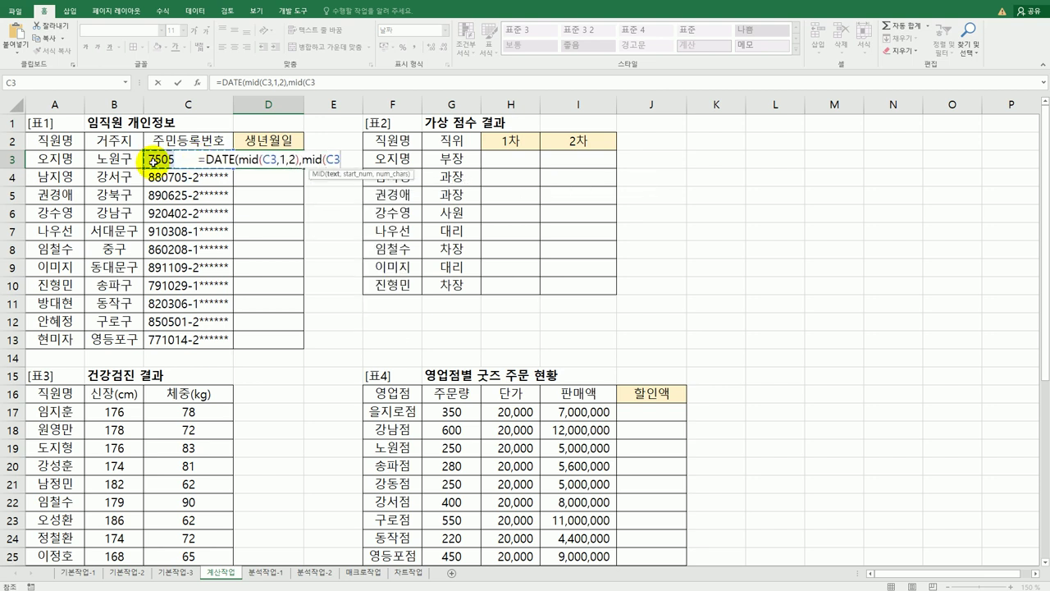
pyautogui.write(',')
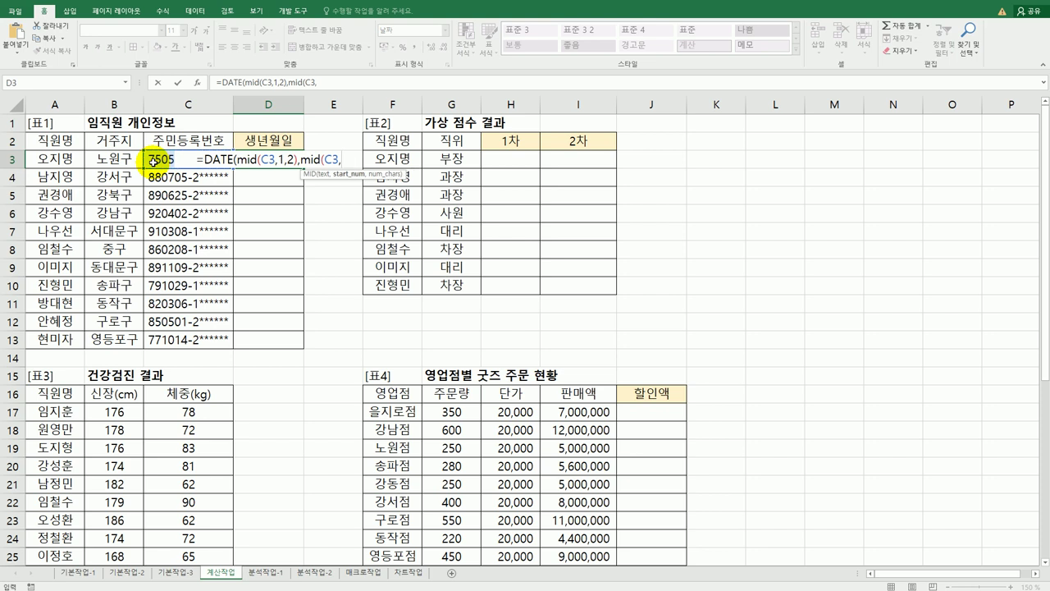
pyautogui.write('3,')
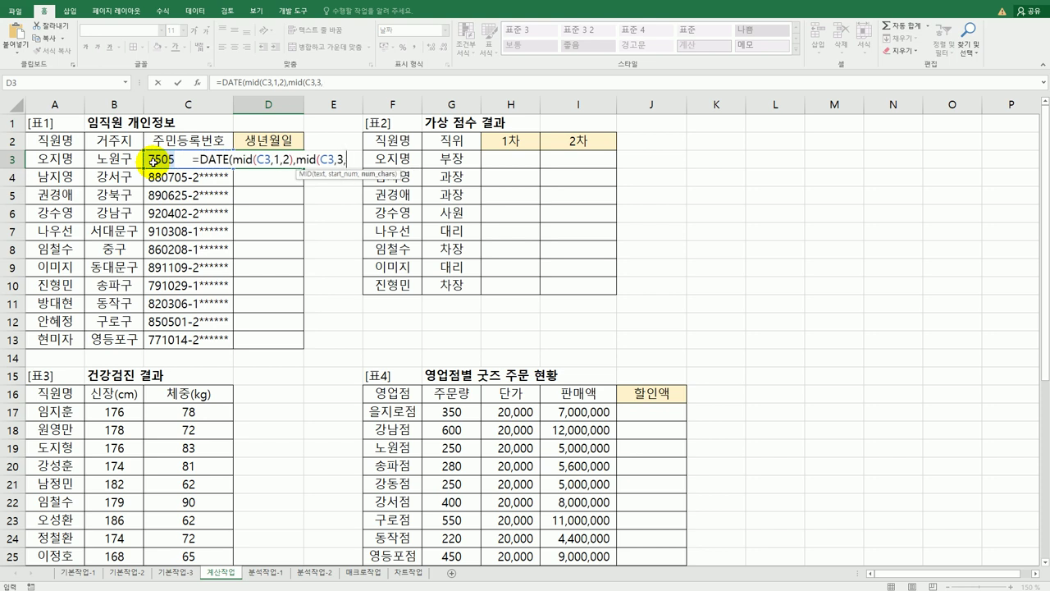
pyautogui.write('2)')
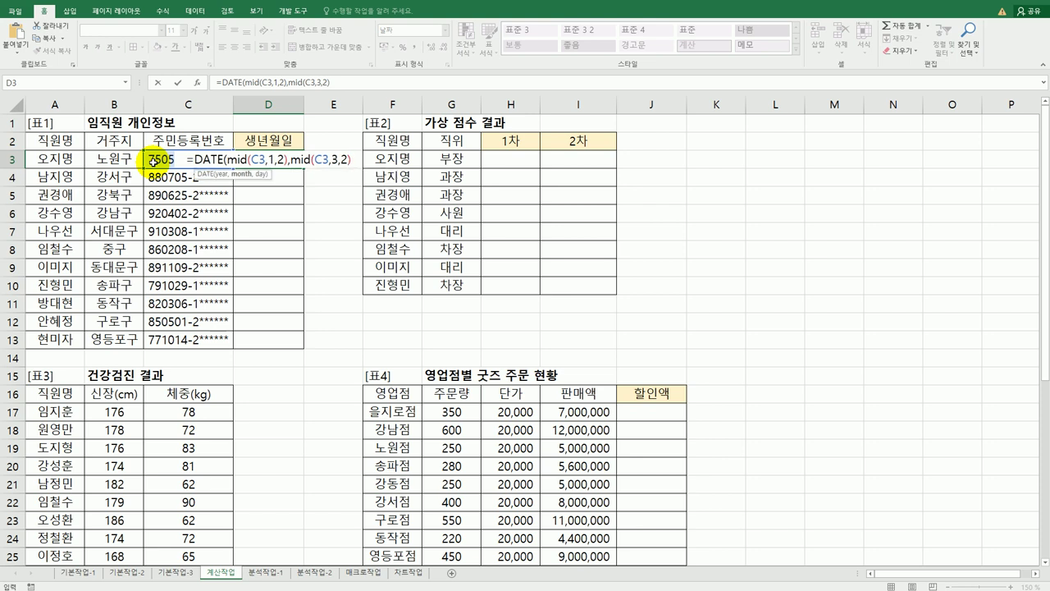
pyautogui.write(',')
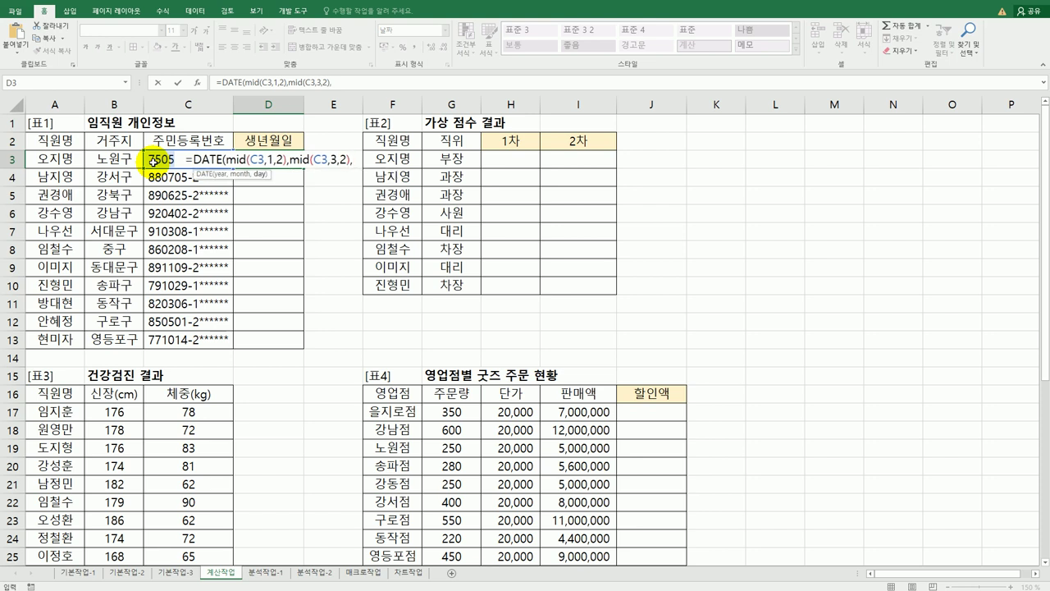
# Complete the D3 formula with MID(C3,5,2) as the day argument and fill it down to D13
pyautogui.write('mid(')
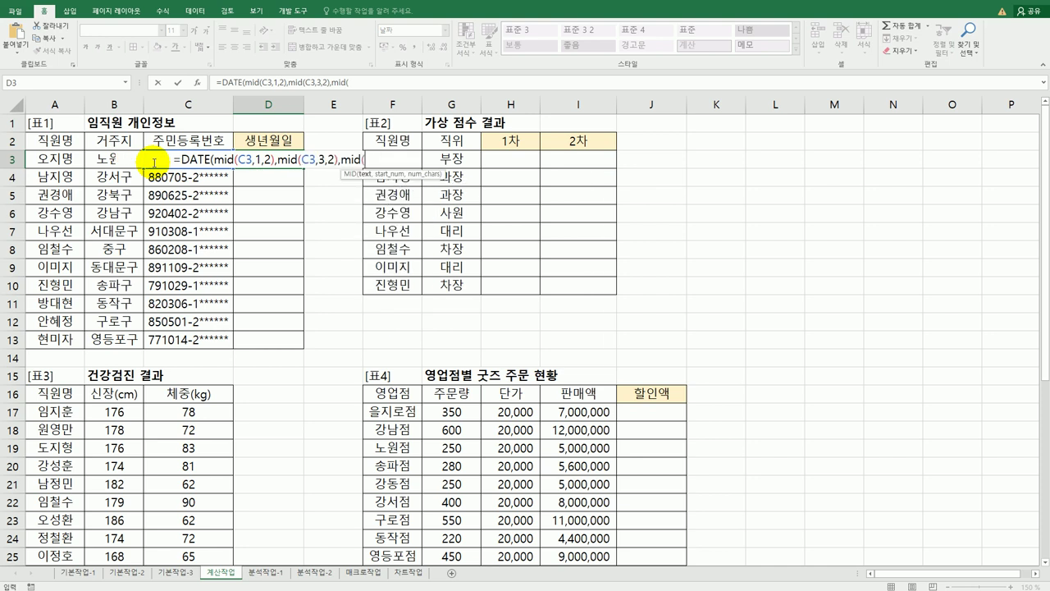
pyautogui.click(155, 163)
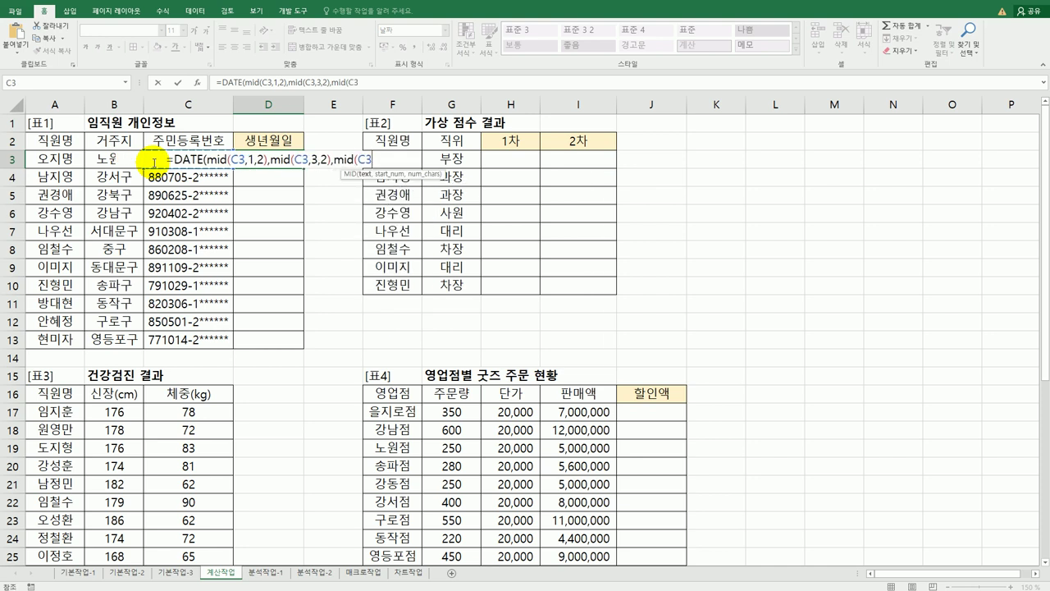
pyautogui.write(',5')
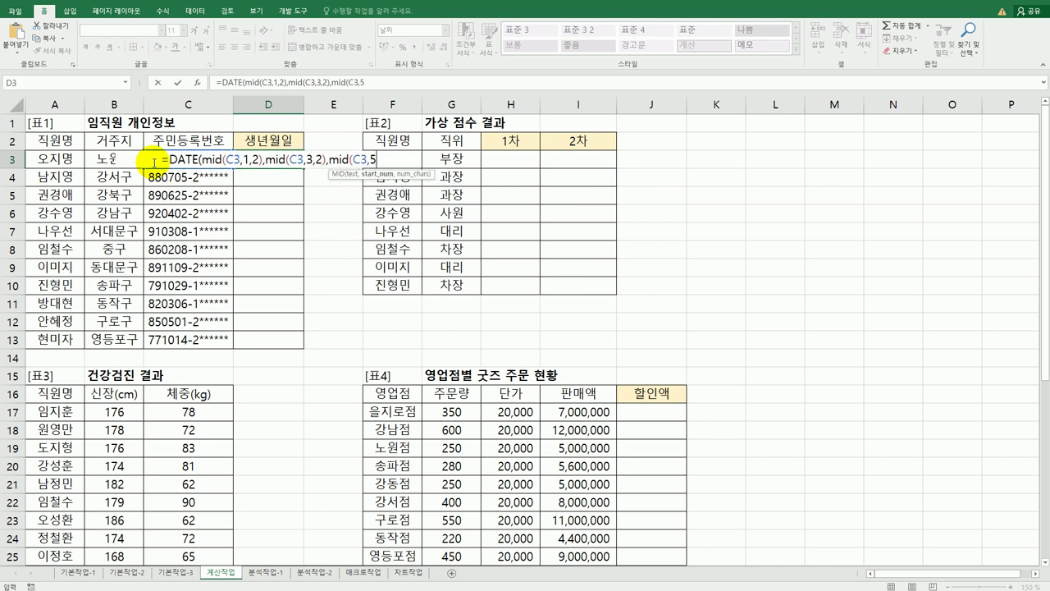
pyautogui.write(',2')
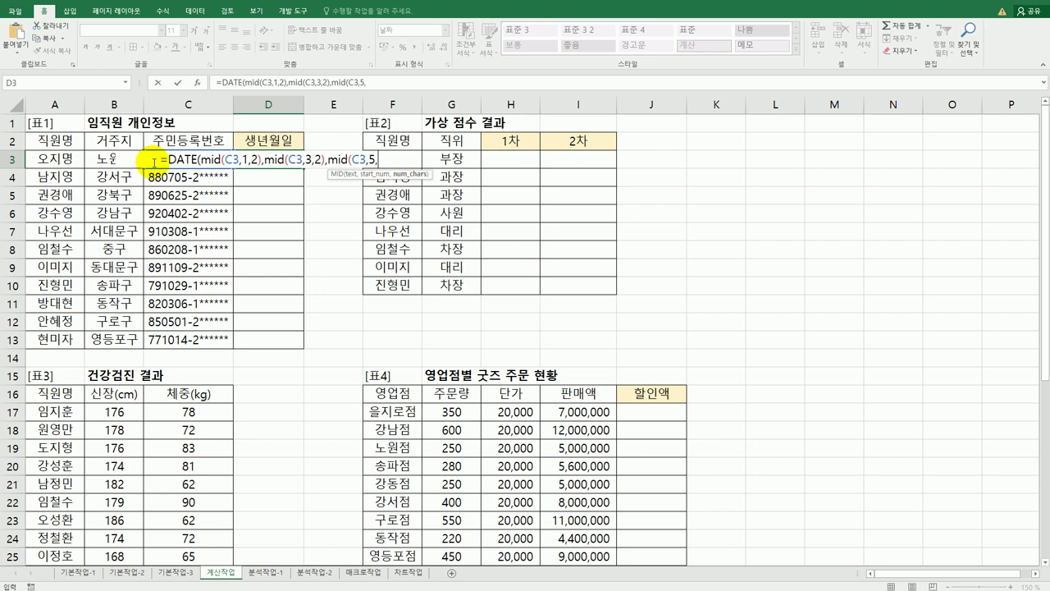
pyautogui.write(')')
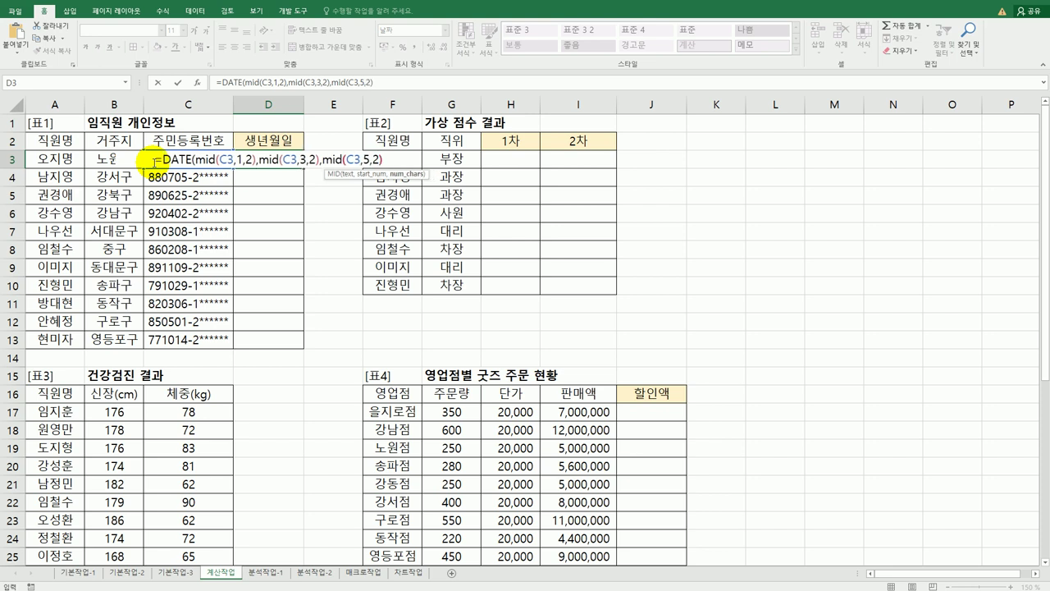
pyautogui.write(')')
pyautogui.press('Return')
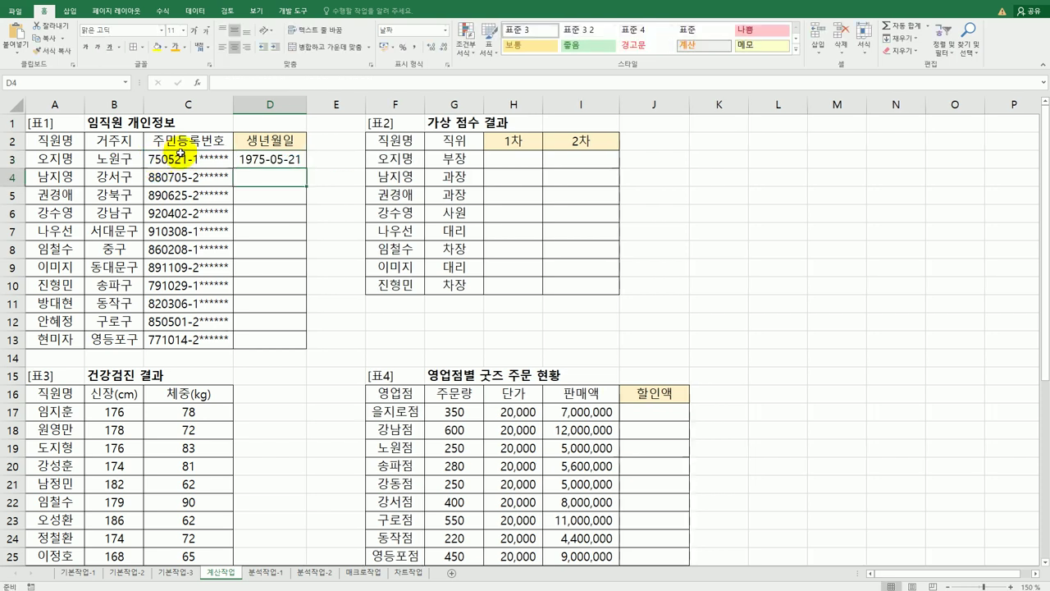
pyautogui.click(288, 162)
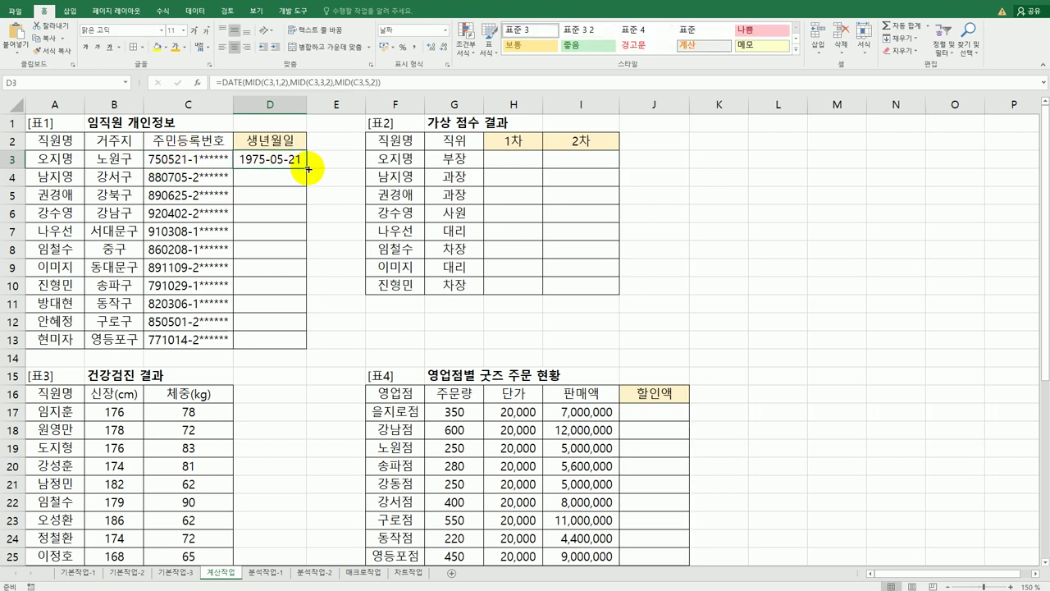
pyautogui.moveTo(308, 168); pyautogui.dragTo(285, 350)
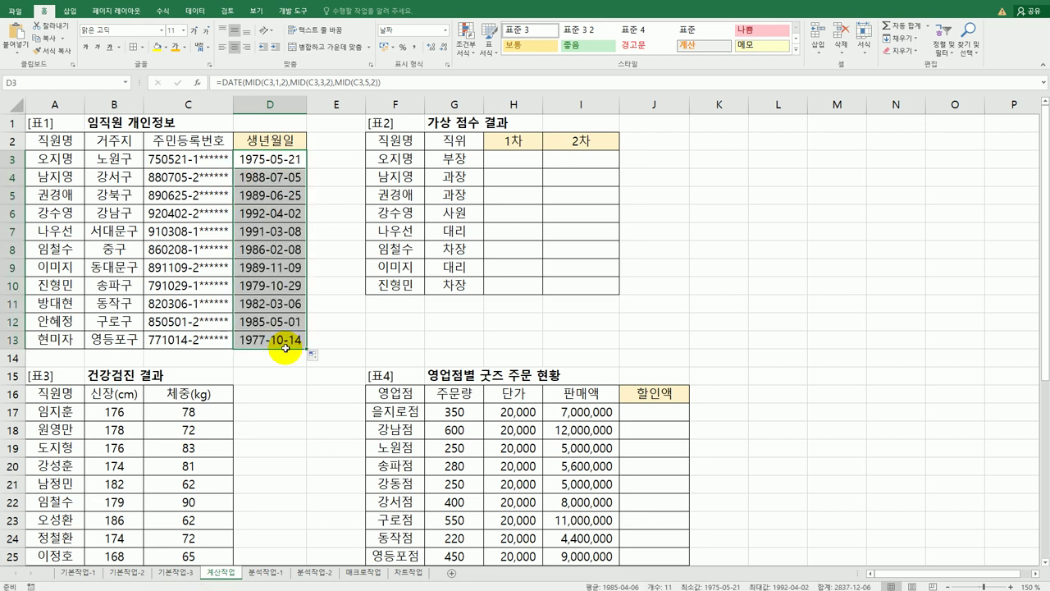
# Check the 표2 task instructions in the exam document and locate its target range H3:I10 on sheet 계산작업
pyautogui.hotkey('alt', 'Tab')
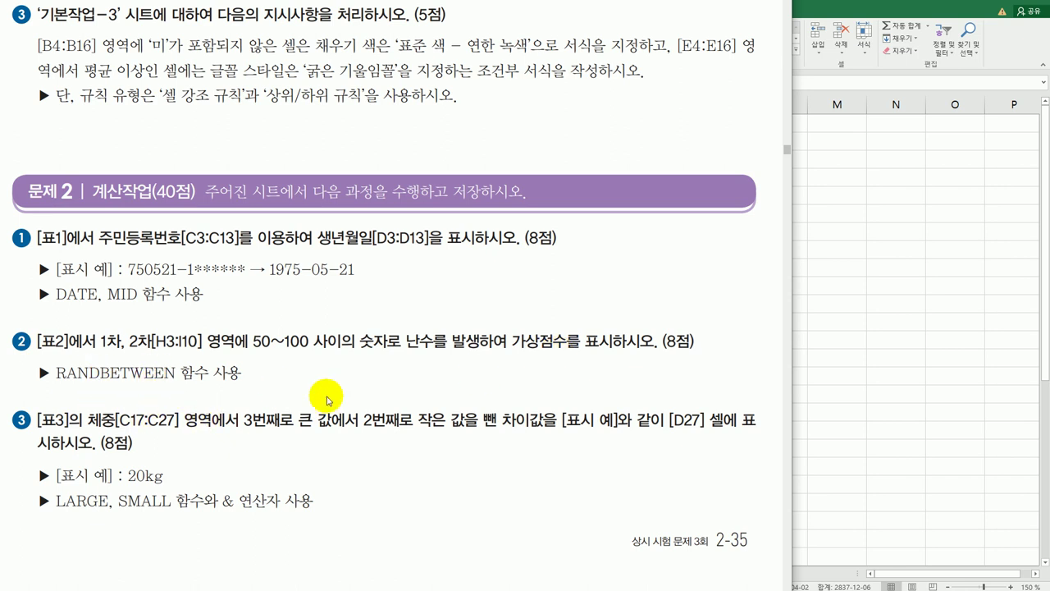
pyautogui.click(809, 356)
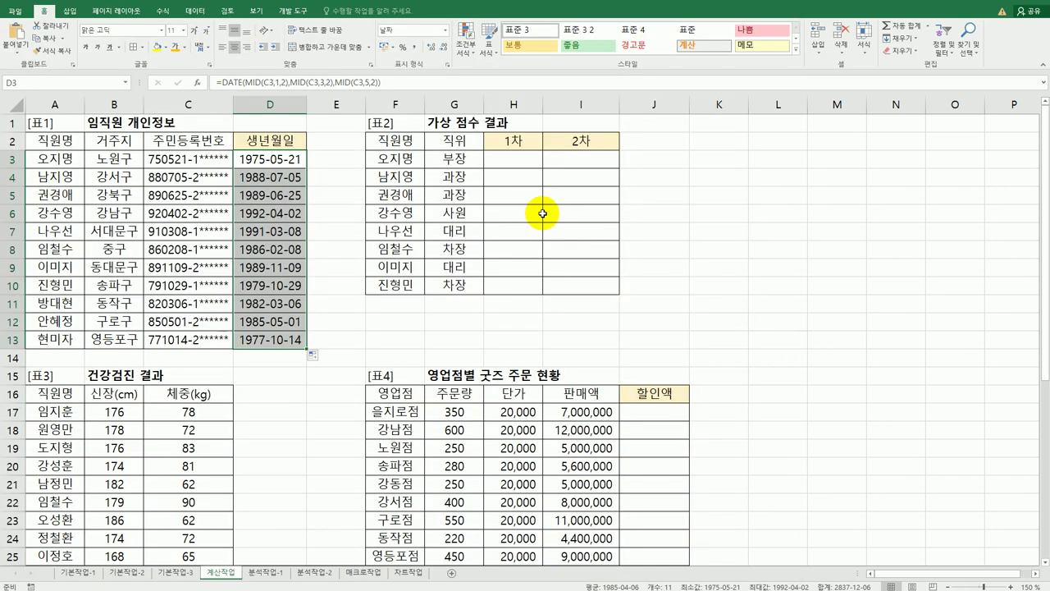
pyautogui.click(510, 165)
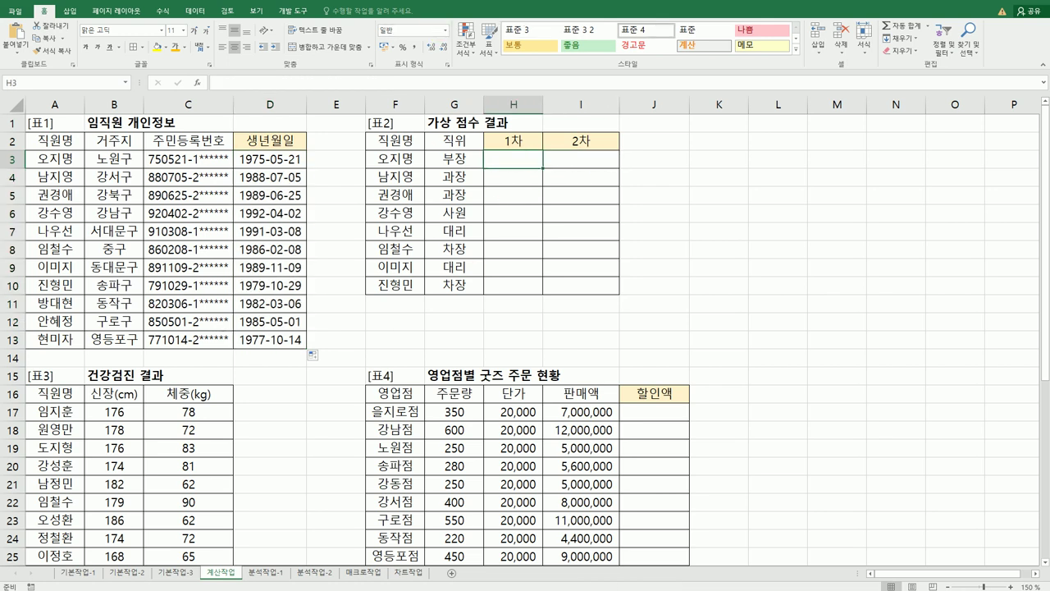
pyautogui.hotkey('alt', 'Tab')
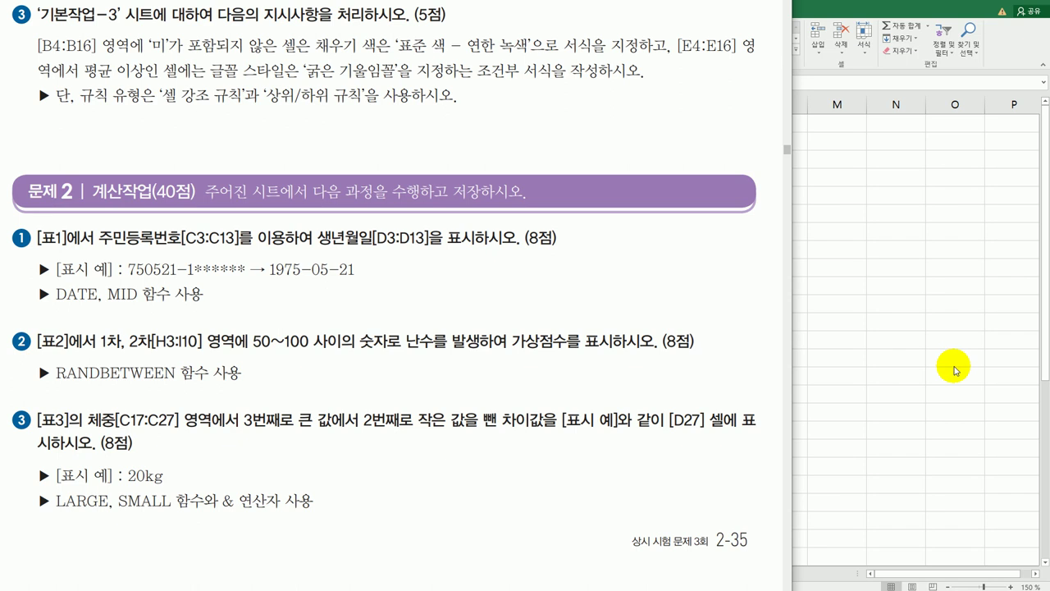
pyautogui.hotkey('alt', 'Tab')
pyautogui.moveTo(529, 161); pyautogui.dragTo(586, 286)
pyautogui.click(742, 332)
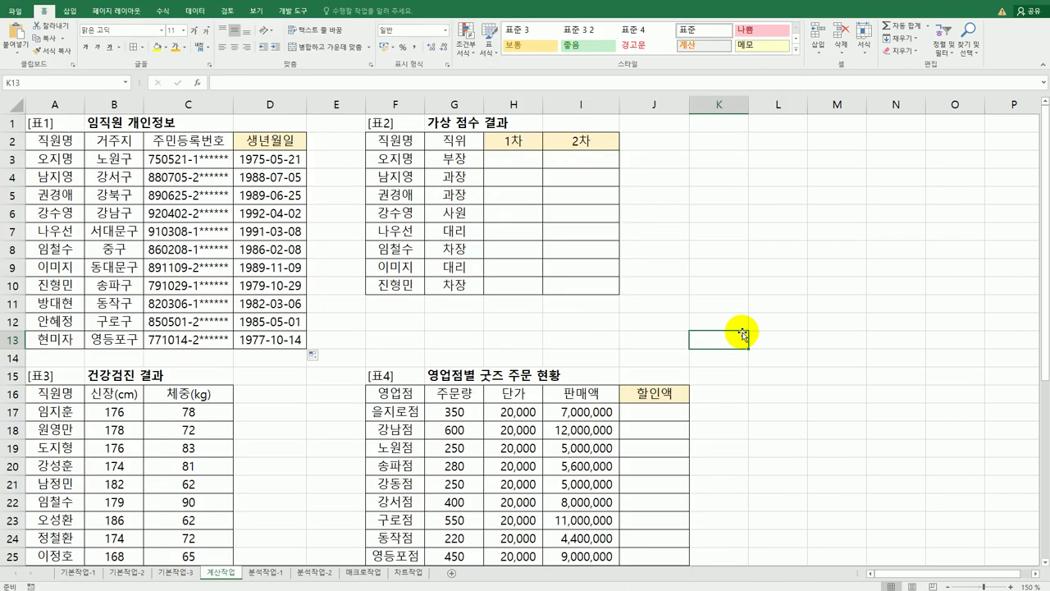
# Enter the formula =RANDBETWEEN(50,100) in cell H3, the first 1차 score of 표2
pyautogui.click(510, 164)
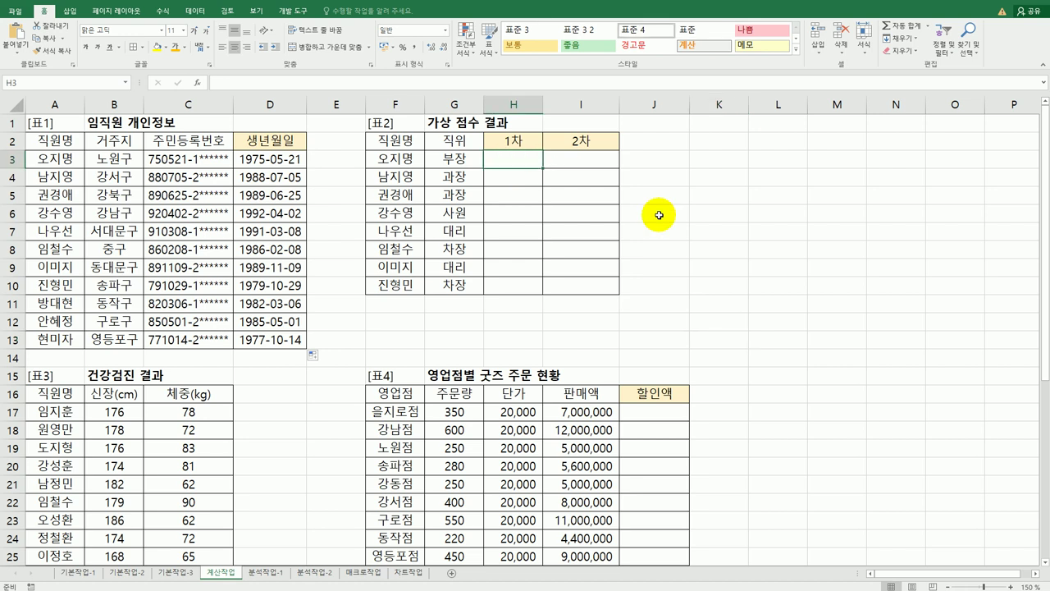
pyautogui.write('=')
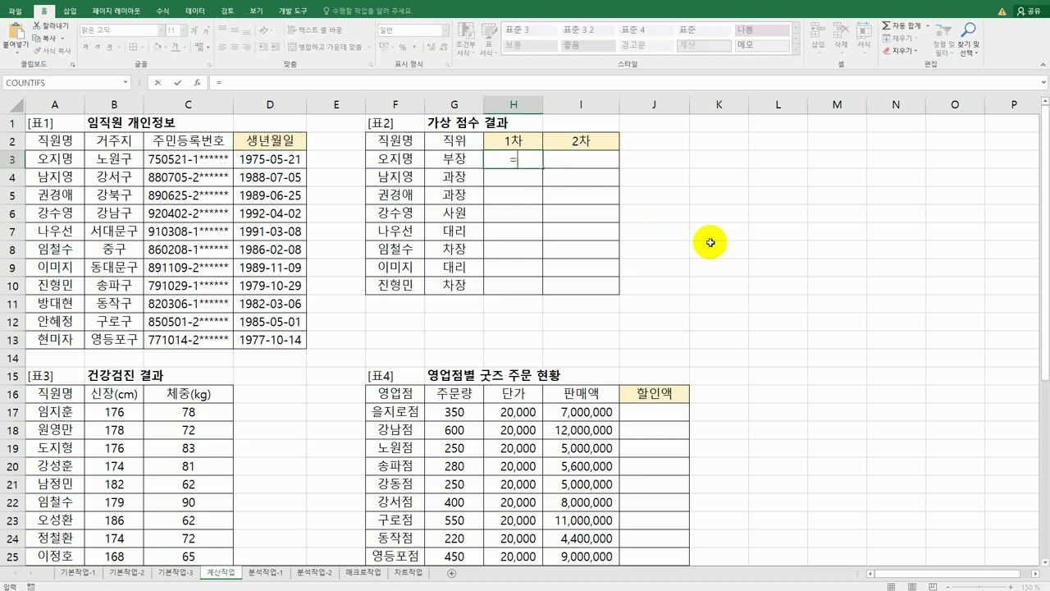
pyautogui.write('r')
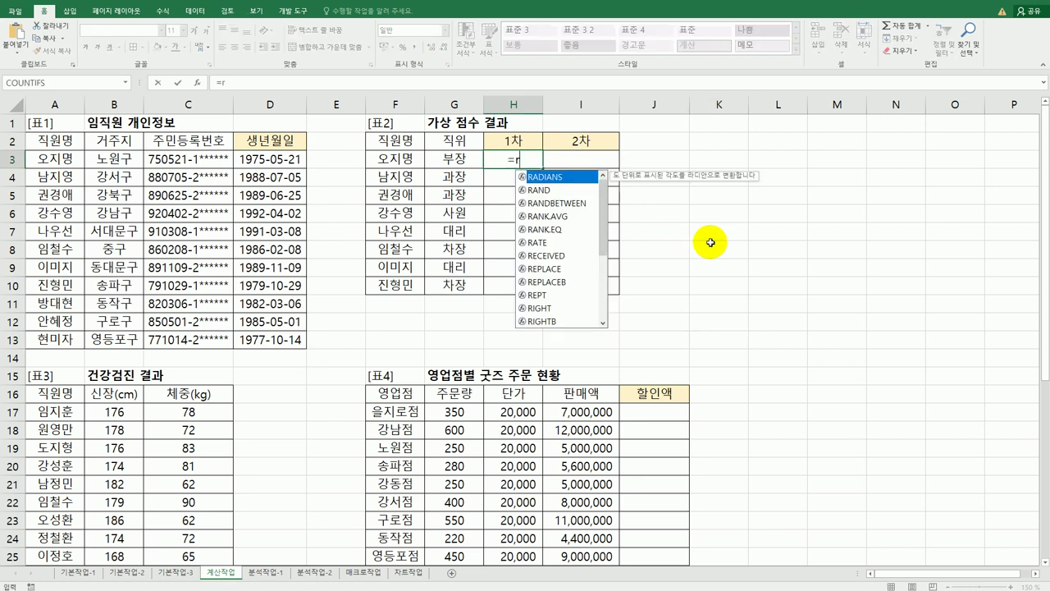
pyautogui.write('and')
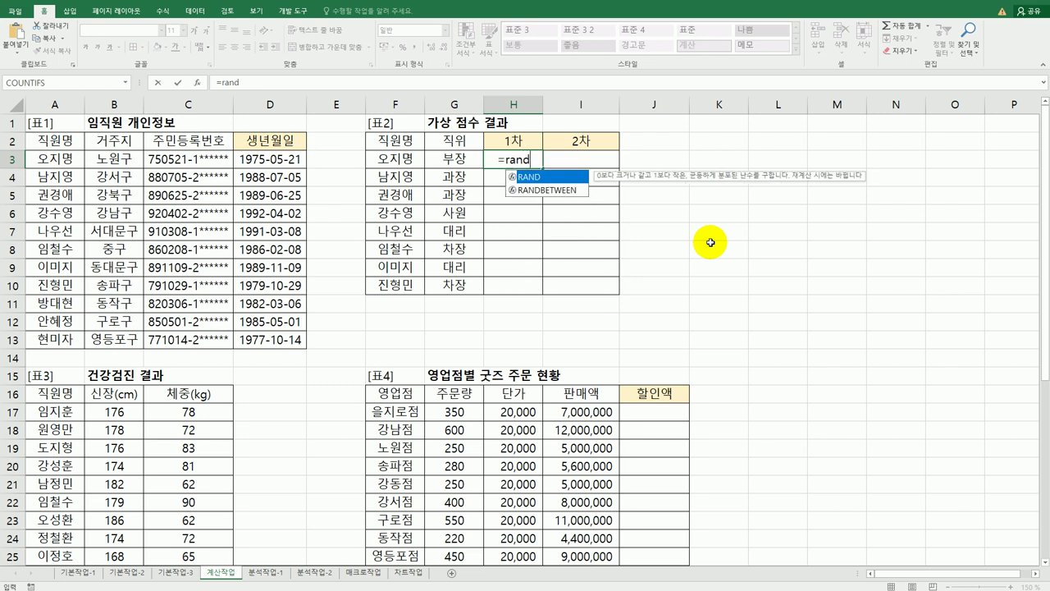
pyautogui.press('Down')
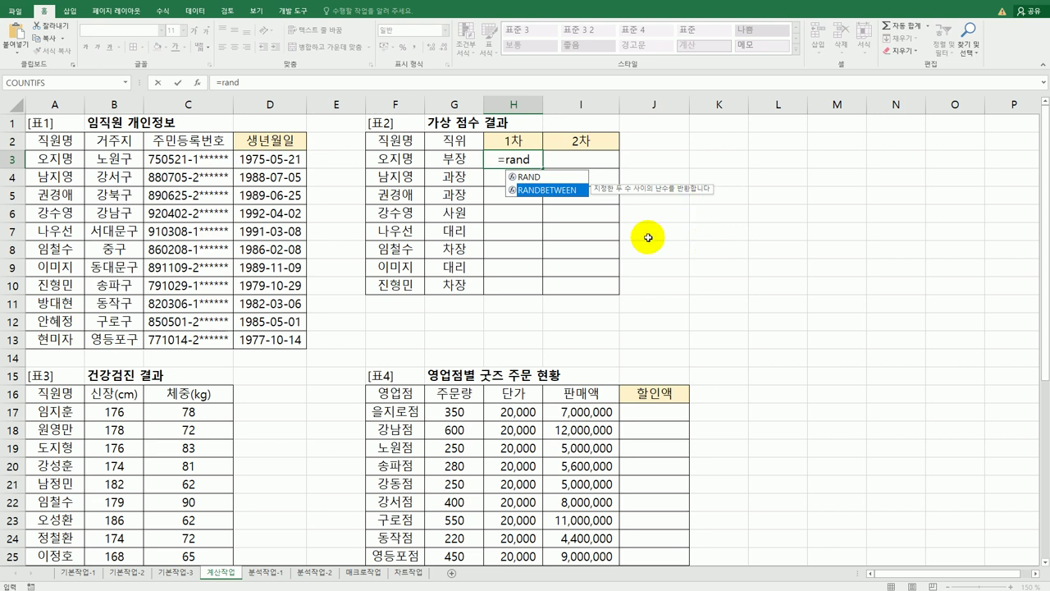
pyautogui.doubleClick(542, 190)
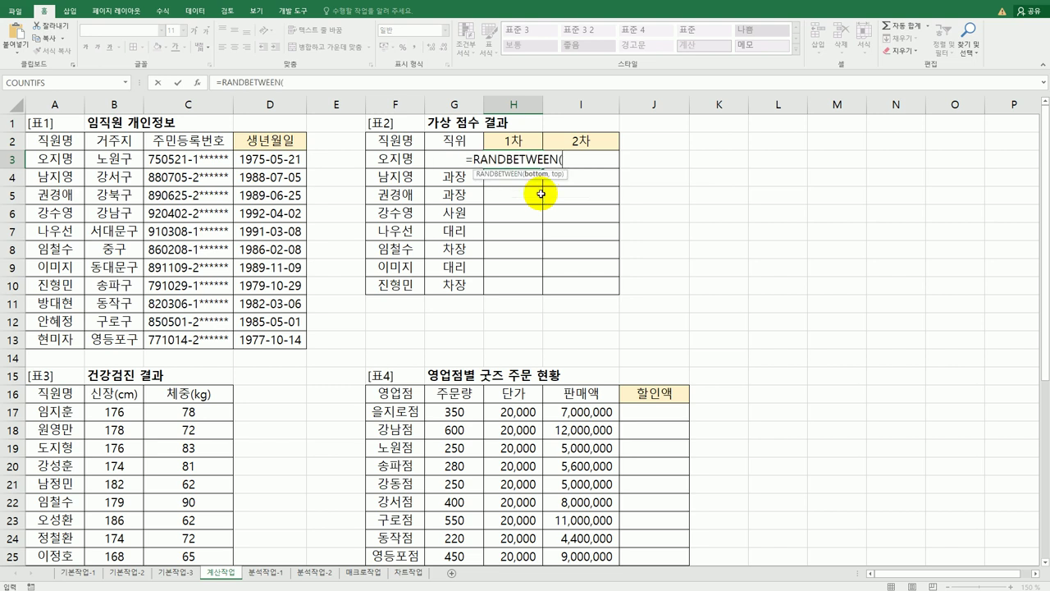
pyautogui.write('50')
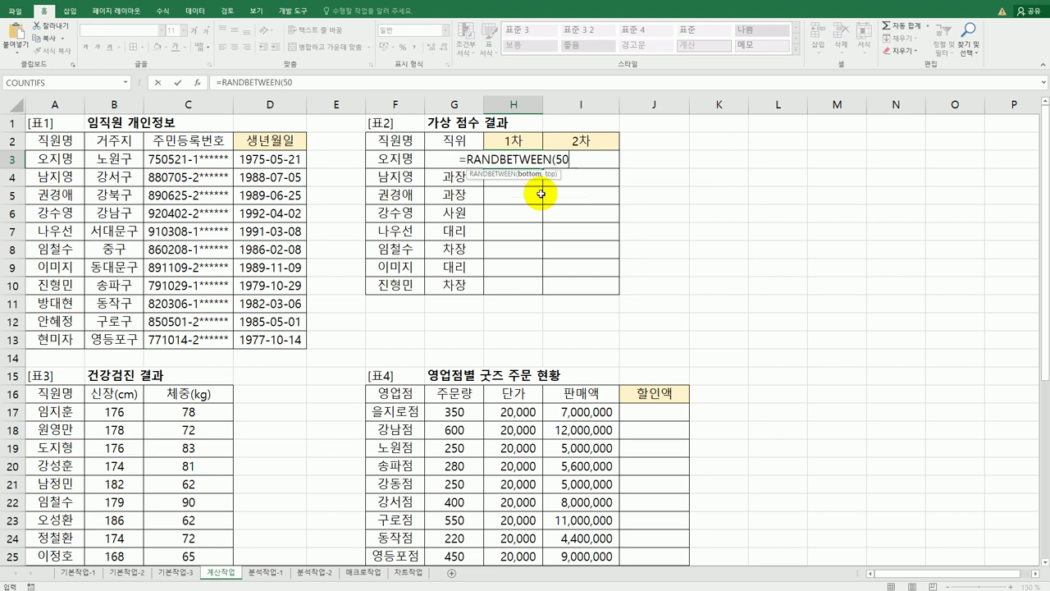
pyautogui.write(',100')
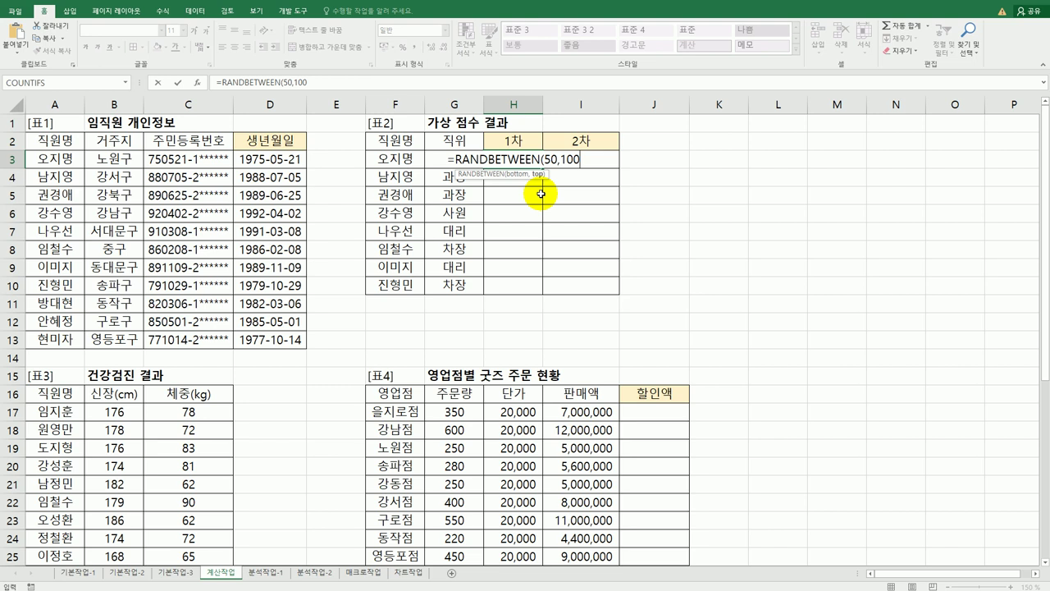
pyautogui.write(')')
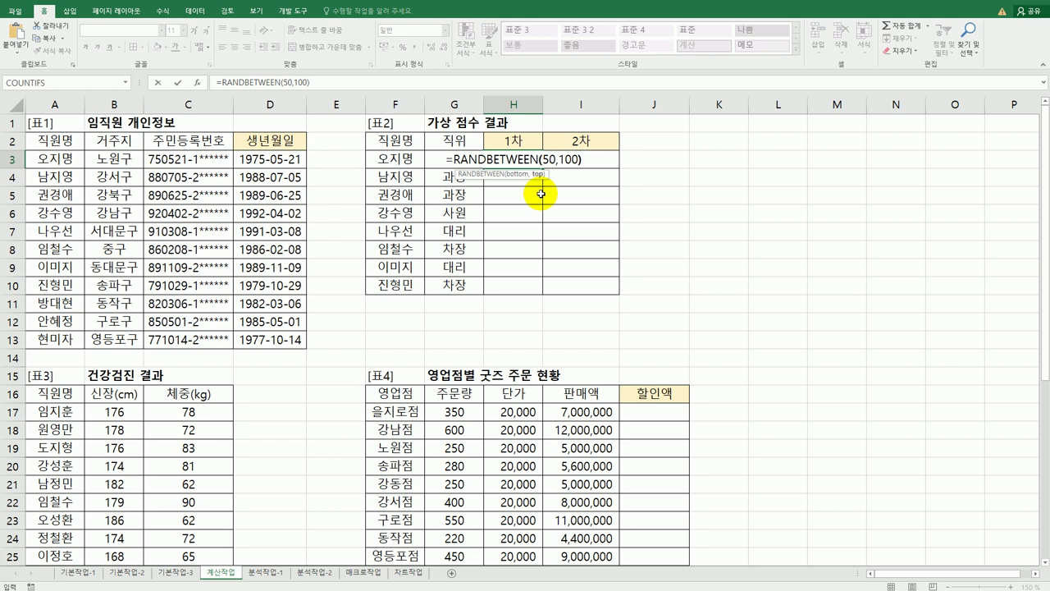
pyautogui.press('Return')
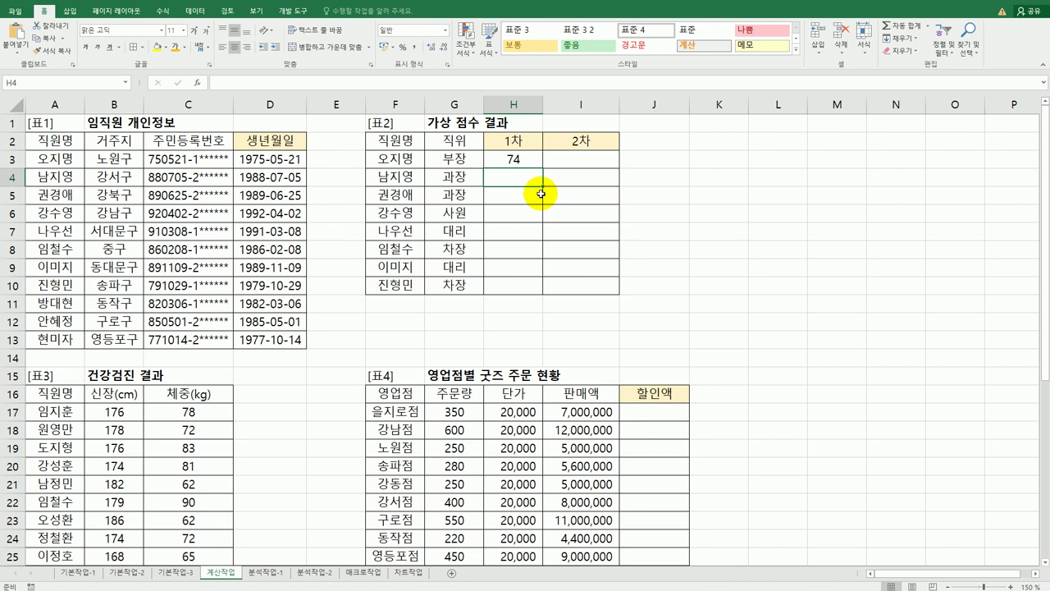
# Fill the H3 formula across the 1차 and 2차 columns of 표2, covering H3:I10
pyautogui.click(524, 161)
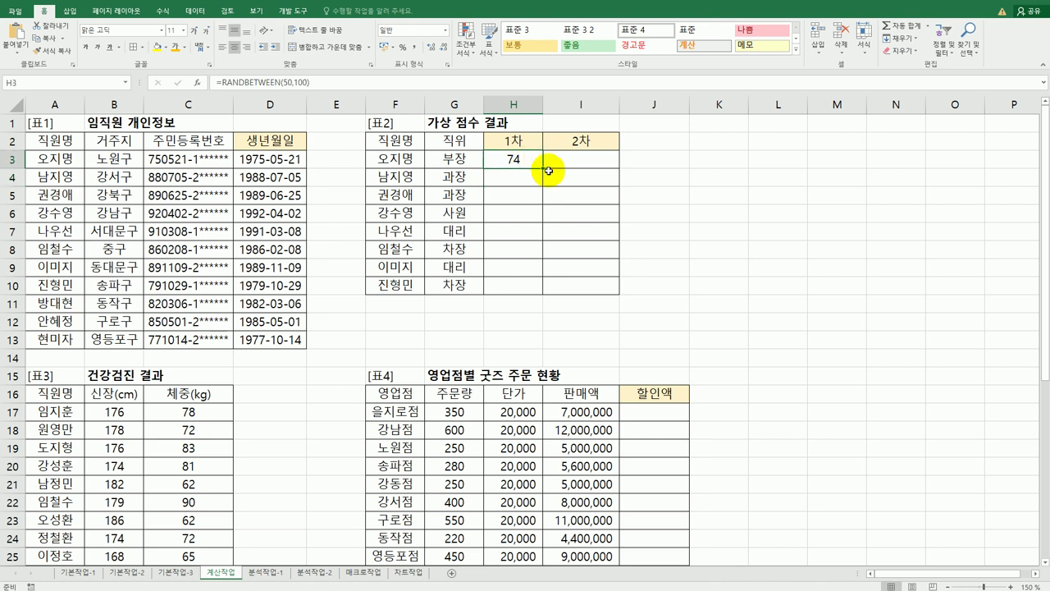
pyautogui.moveTo(548, 171); pyautogui.dragTo(591, 297)
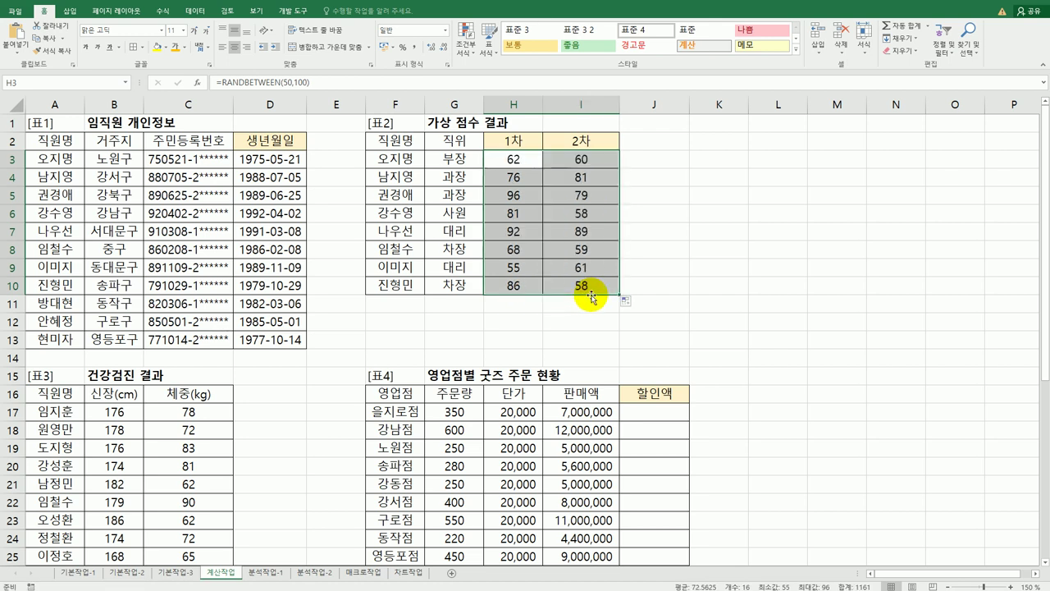
pyautogui.click(589, 289)
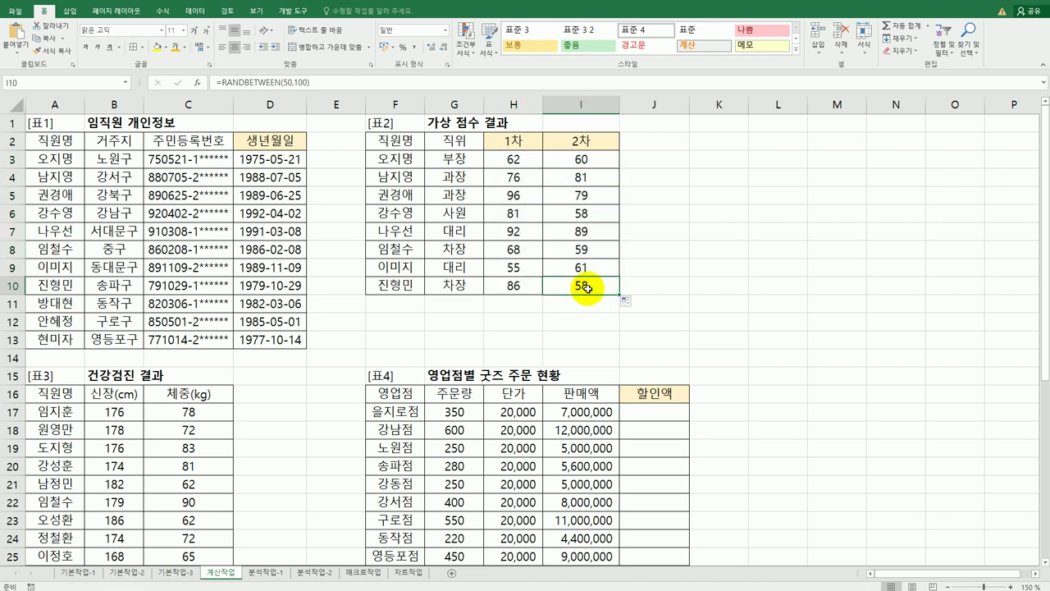
# Review the RANDBETWEEN formula in H3 and re-enter it to recalculate the random scores
pyautogui.click(517, 158)
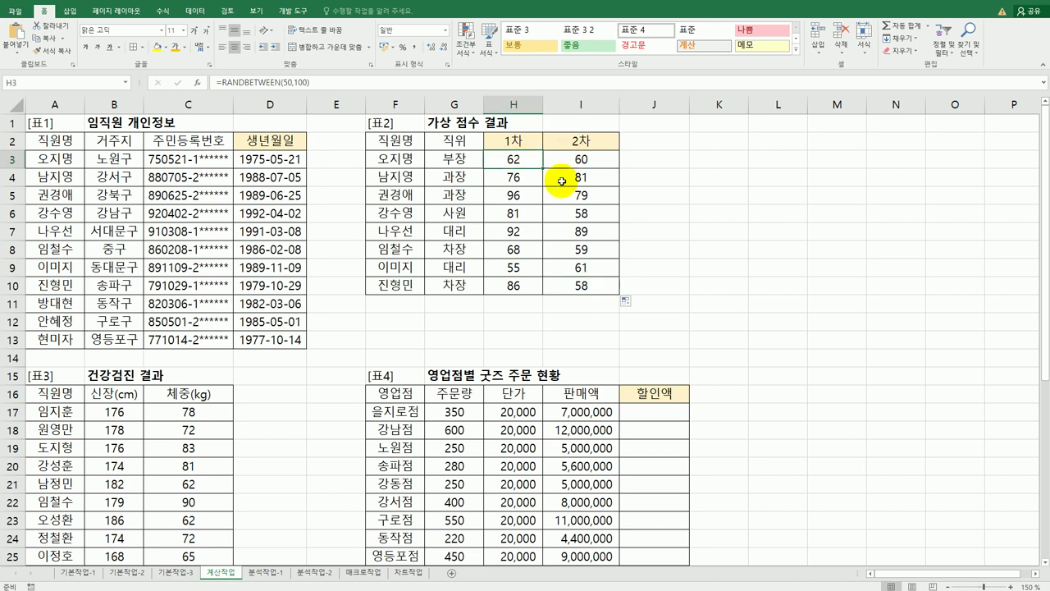
pyautogui.doubleClick(533, 160)
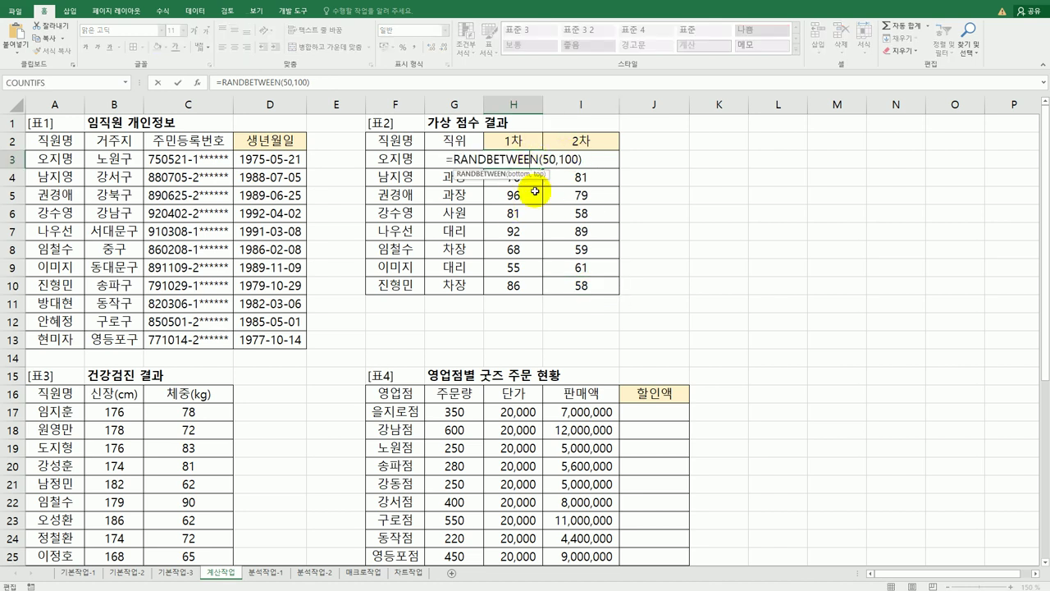
pyautogui.click(591, 160)
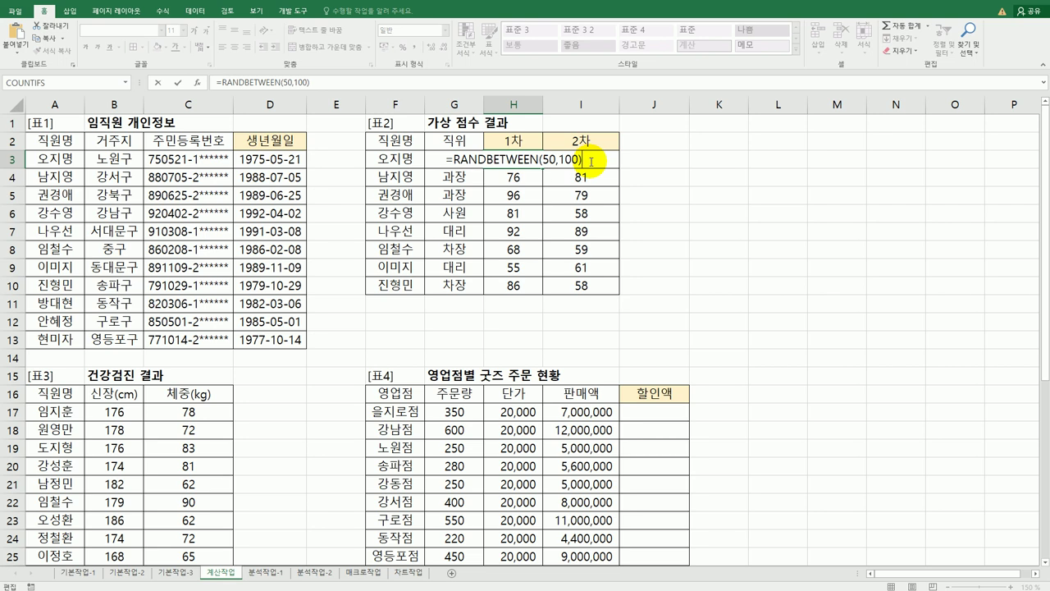
pyautogui.press('Return')
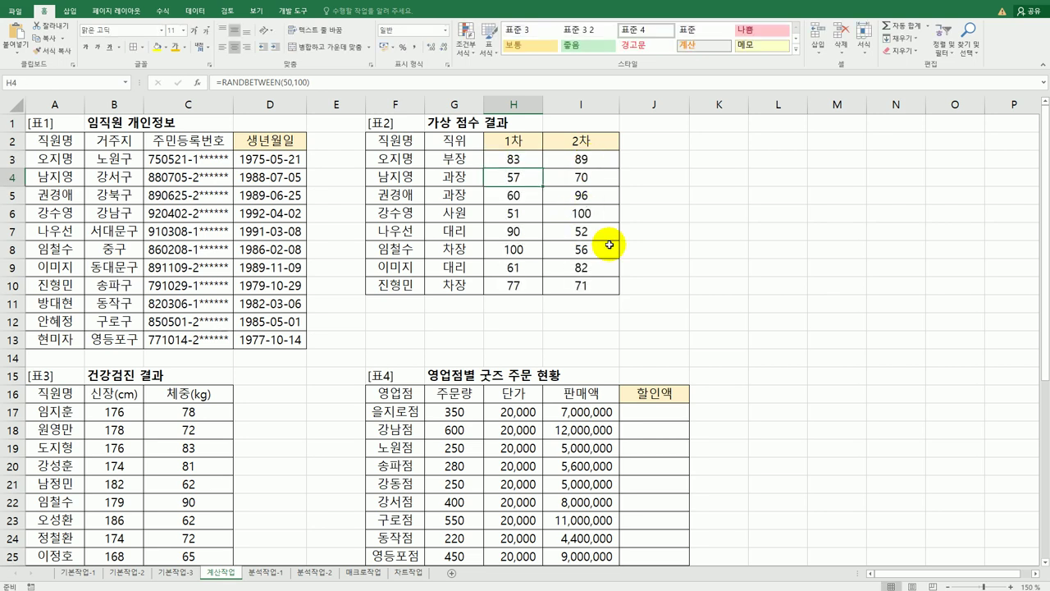
# Check the 표3 task in the exam document and enter =LARGE(C17:C27,3) in D27 under 몸무게 차이
pyautogui.hotkey('alt', 'Tab')
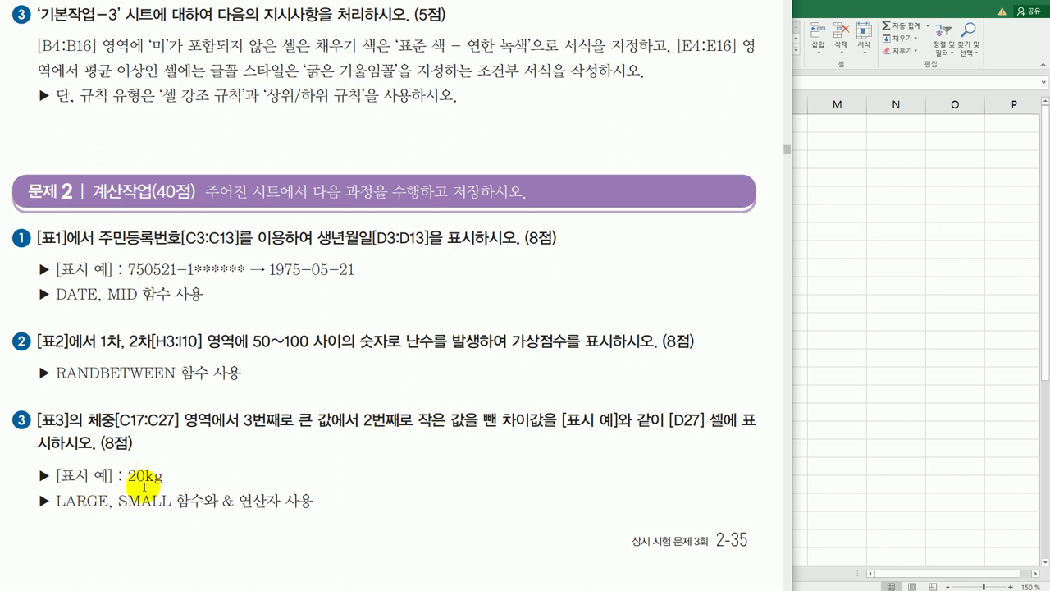
pyautogui.hotkey('alt', 'Tab')
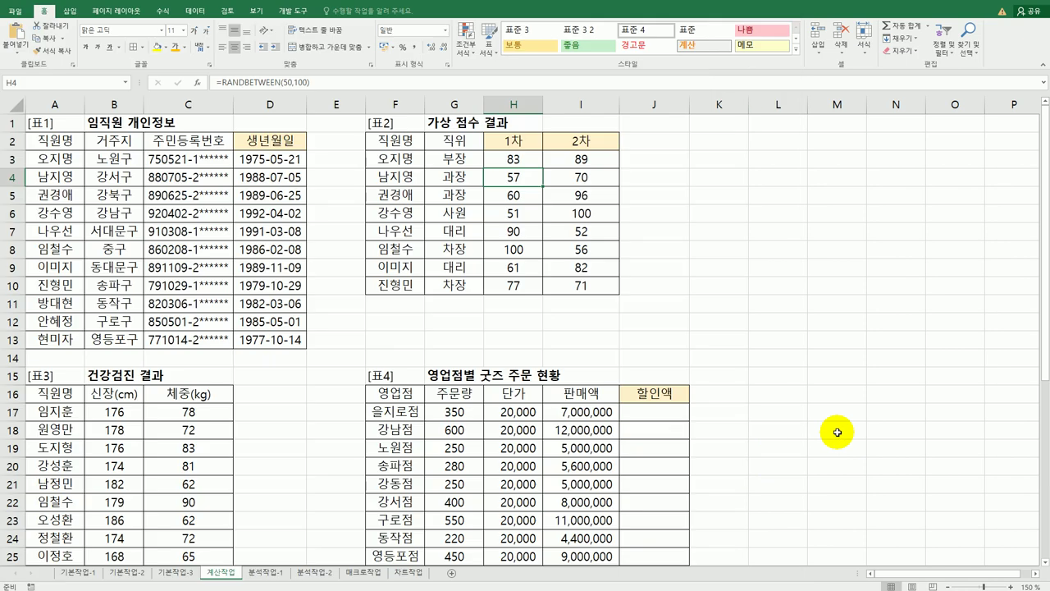
pyautogui.scroll(-2, 837, 432)
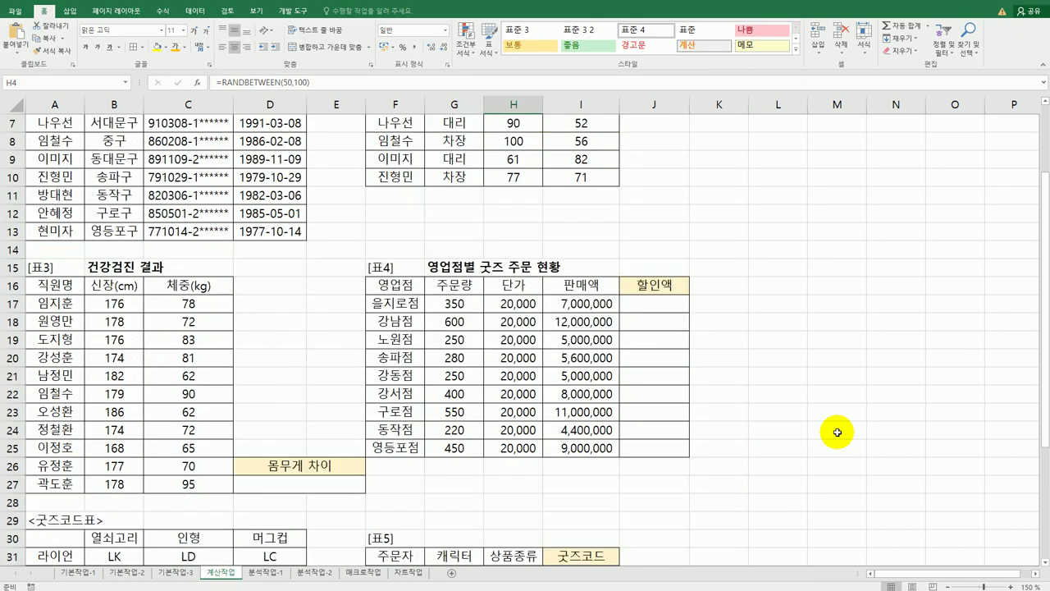
pyautogui.click(337, 488)
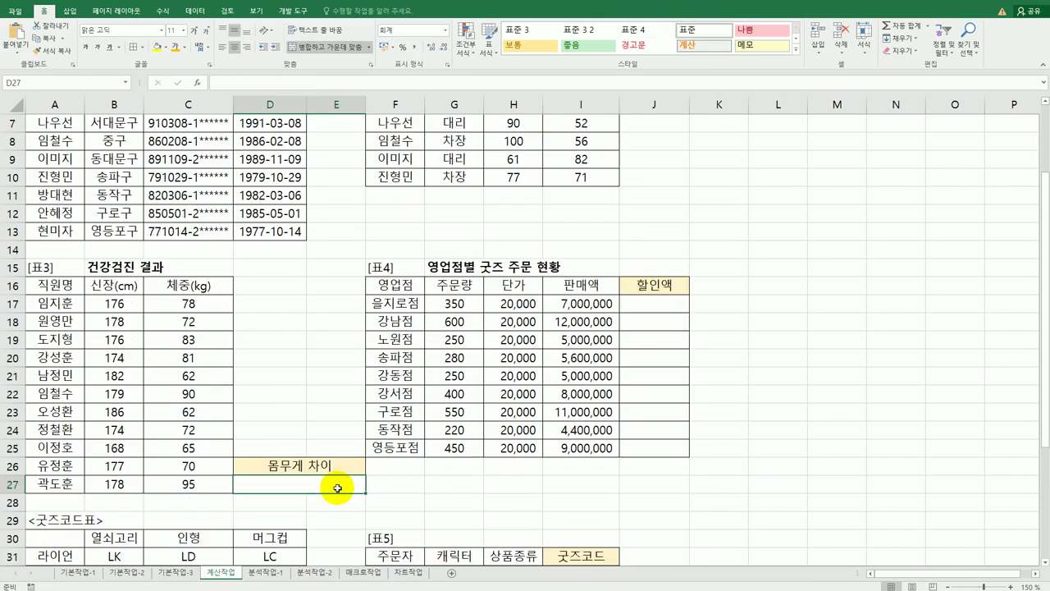
pyautogui.write('=la')
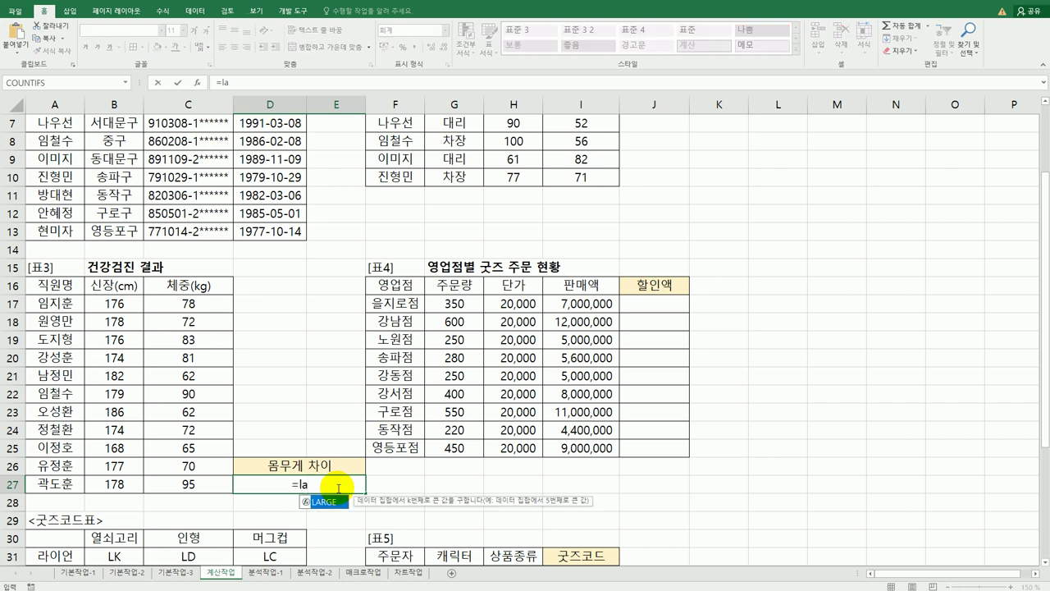
pyautogui.press('Tab')
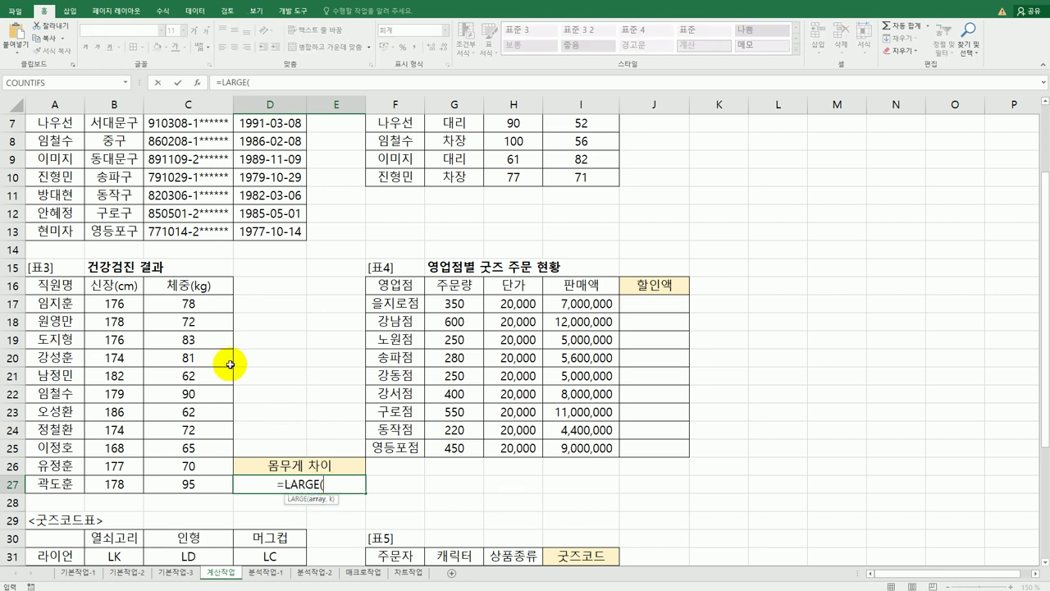
pyautogui.moveTo(194, 307); pyautogui.dragTo(184, 483)
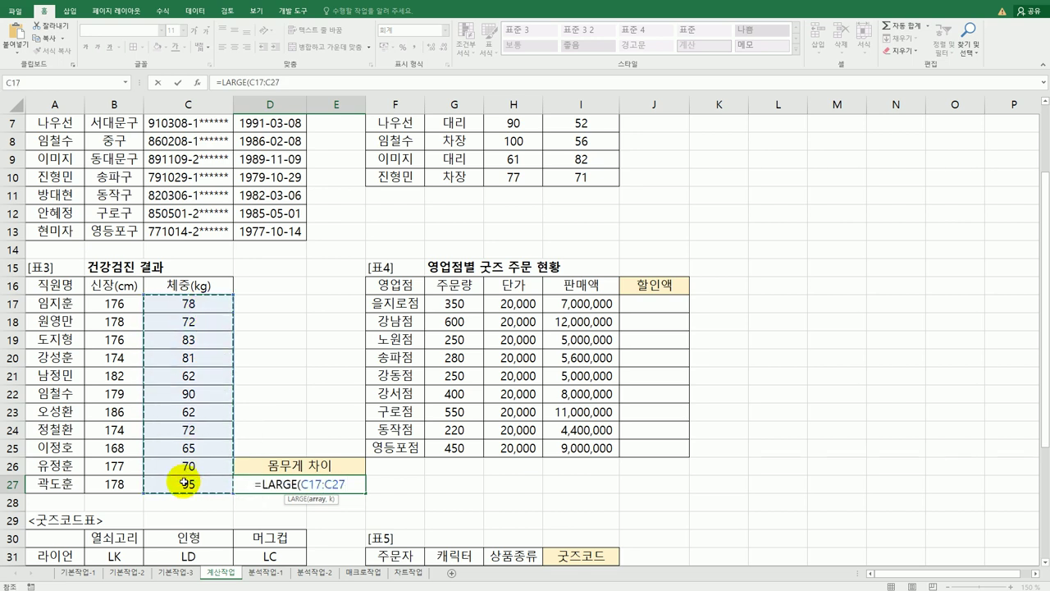
pyautogui.write(',')
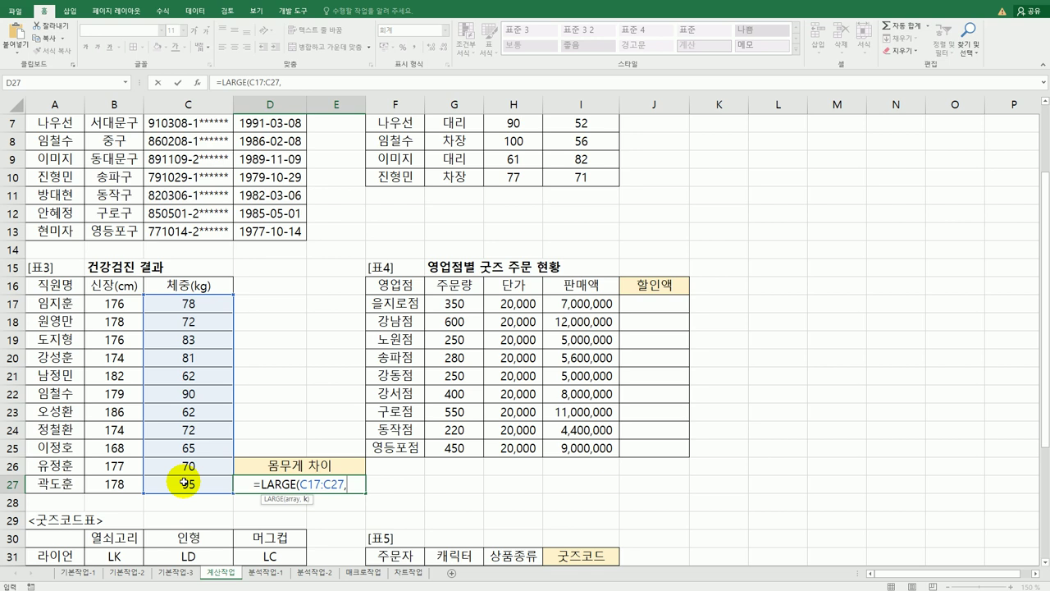
pyautogui.write('3')
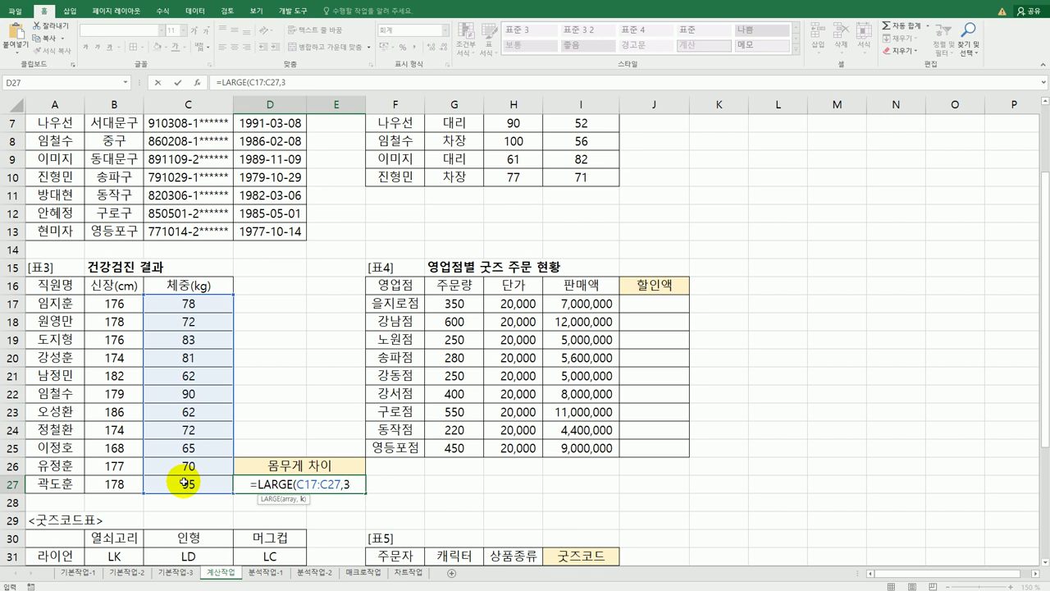
pyautogui.write(')')
pyautogui.hotkey('ctrl', 'Return')
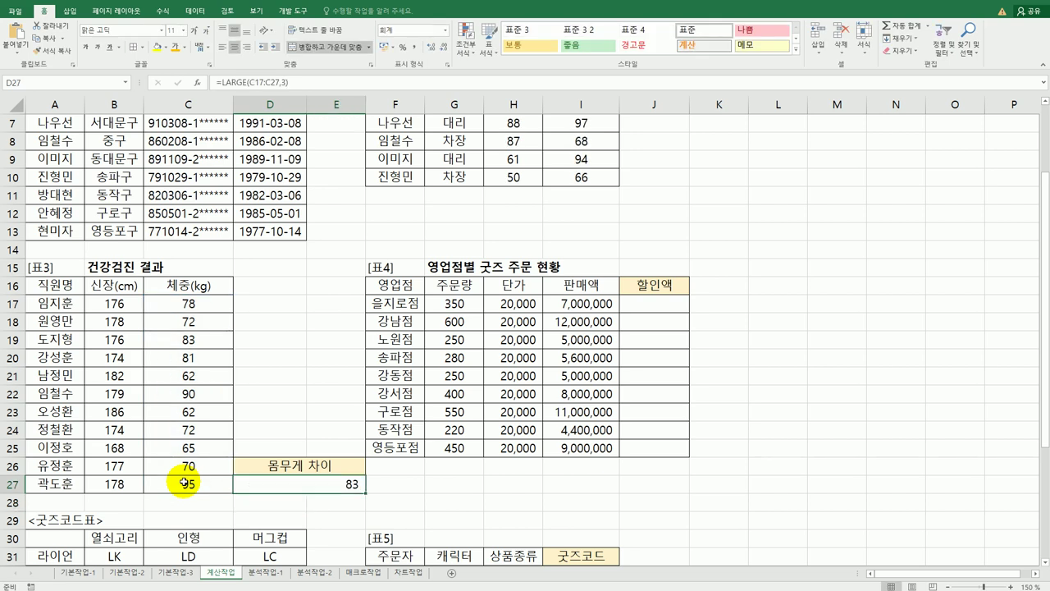
# Extend the D27 formula by subtracting SMALL(C17:C27,2) from the LARGE result
pyautogui.doubleClick(310, 483)
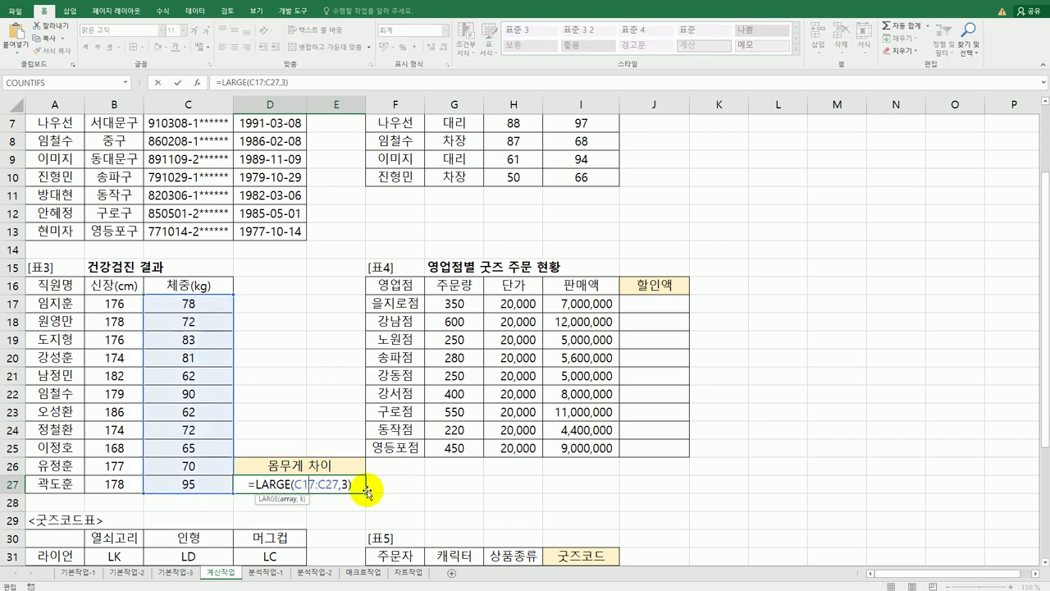
pyautogui.write('-')
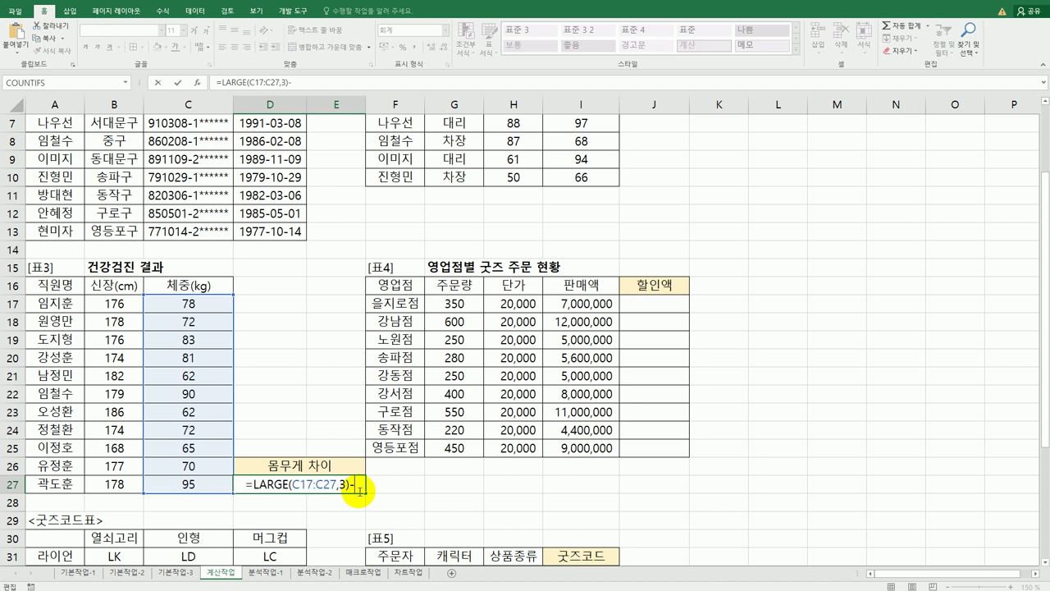
pyautogui.write('SMALL(')
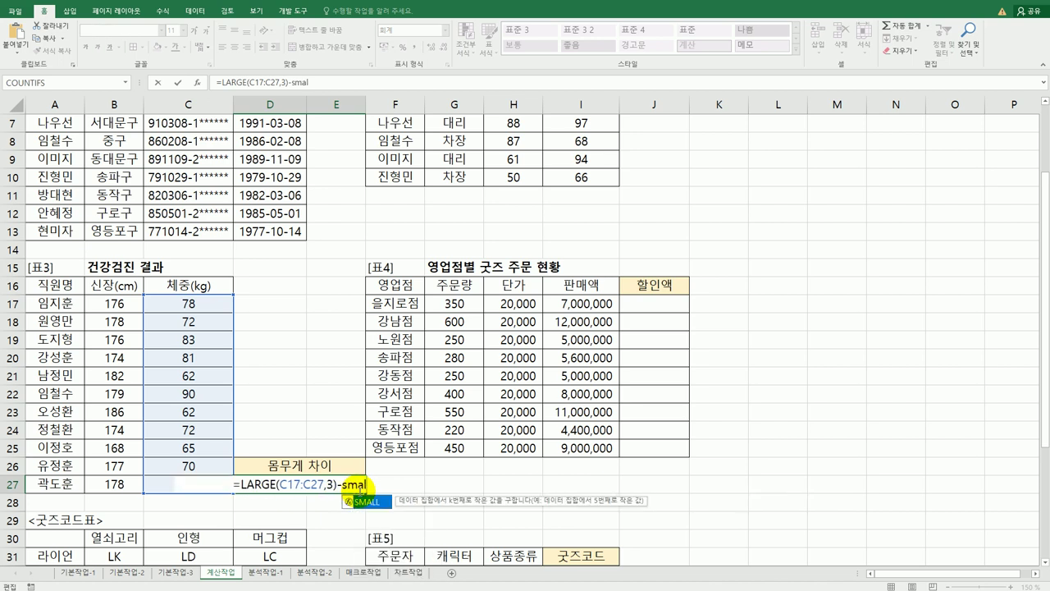
pyautogui.click(188, 302)
pyautogui.moveTo(189, 302); pyautogui.dragTo(190, 476)
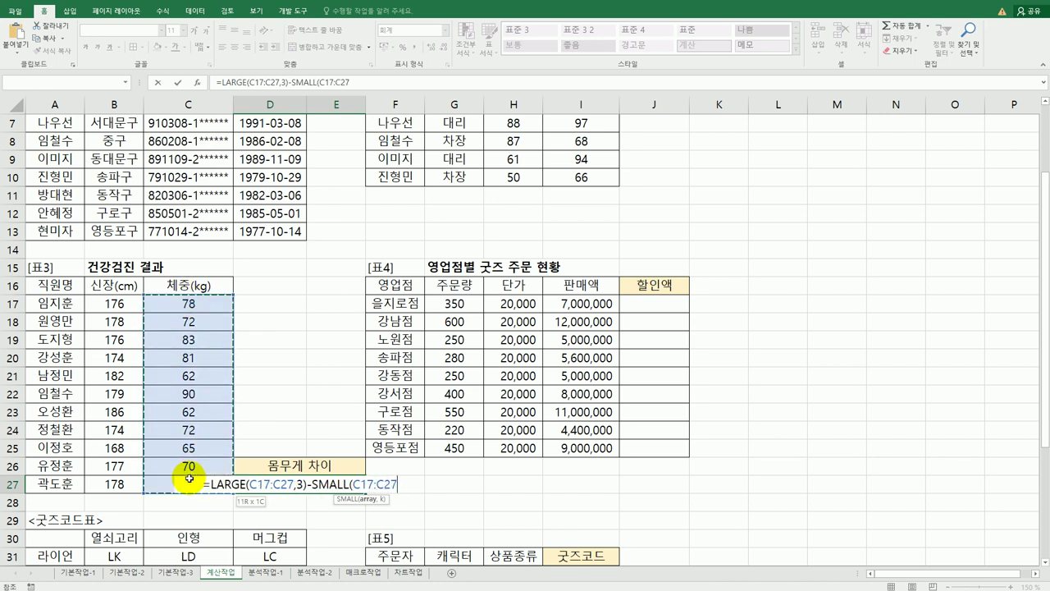
pyautogui.write(',')
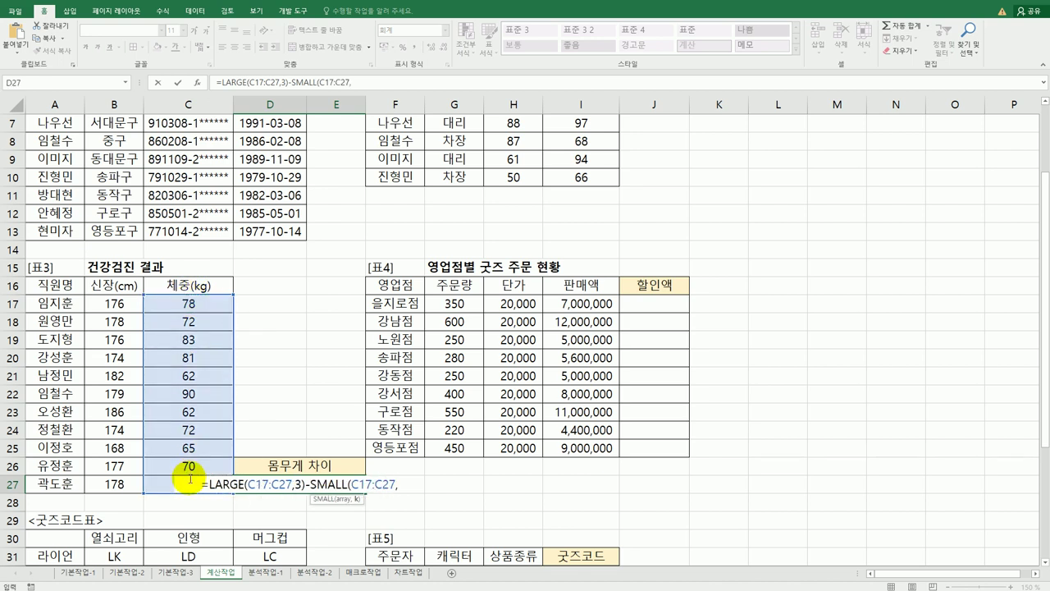
pyautogui.write('2')
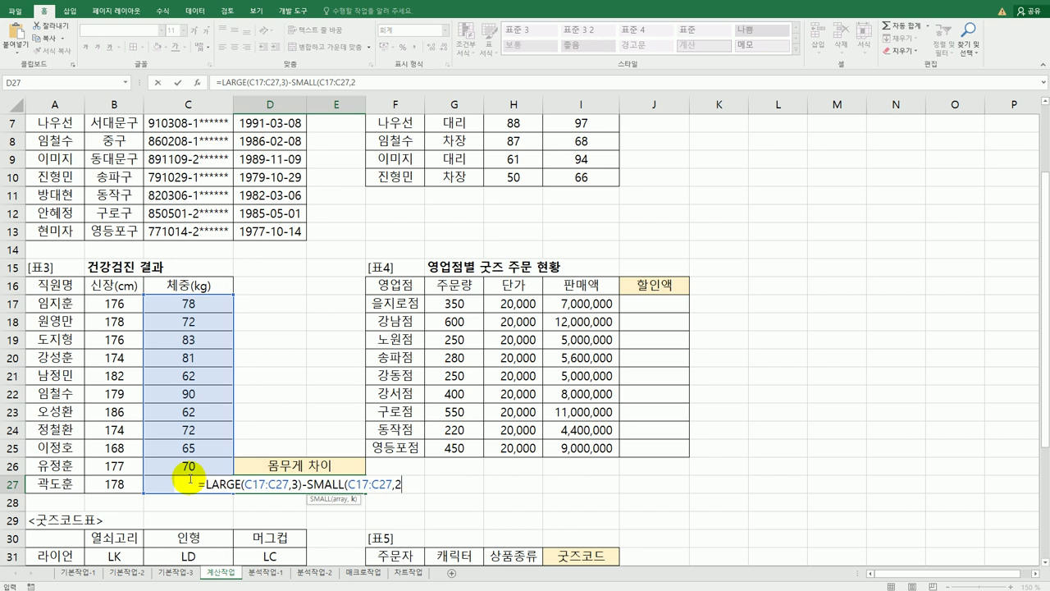
pyautogui.write(')')
pyautogui.press('Return')
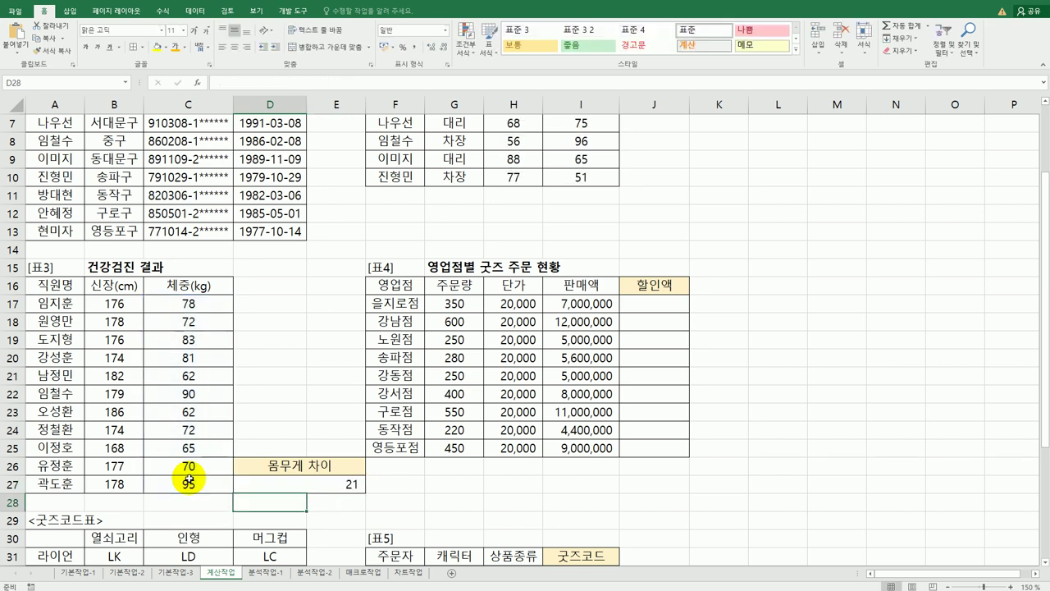
pyautogui.press('Up')
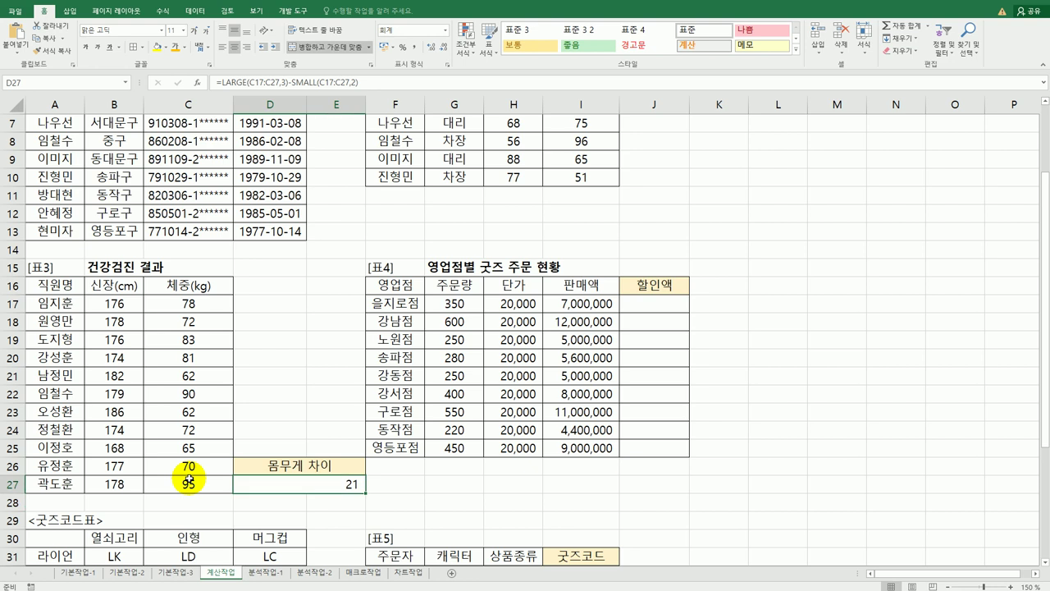
# Append &"kg" to the LARGE minus SMALL formula in D27 under 몸무게 차이
pyautogui.doubleClick(328, 484)
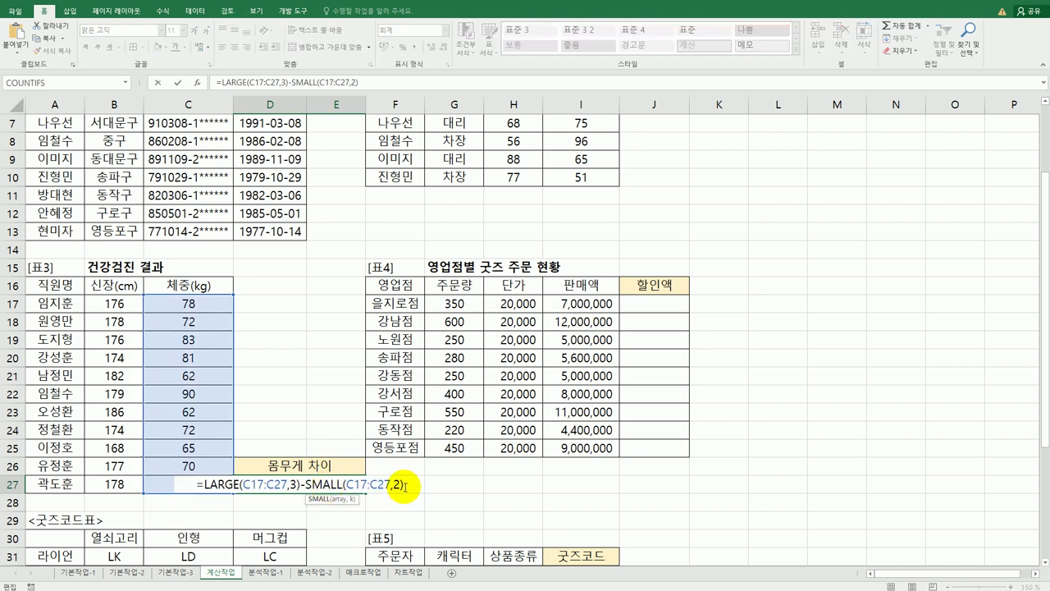
pyautogui.click(404, 484)
pyautogui.write('&"ㅏㅎ')
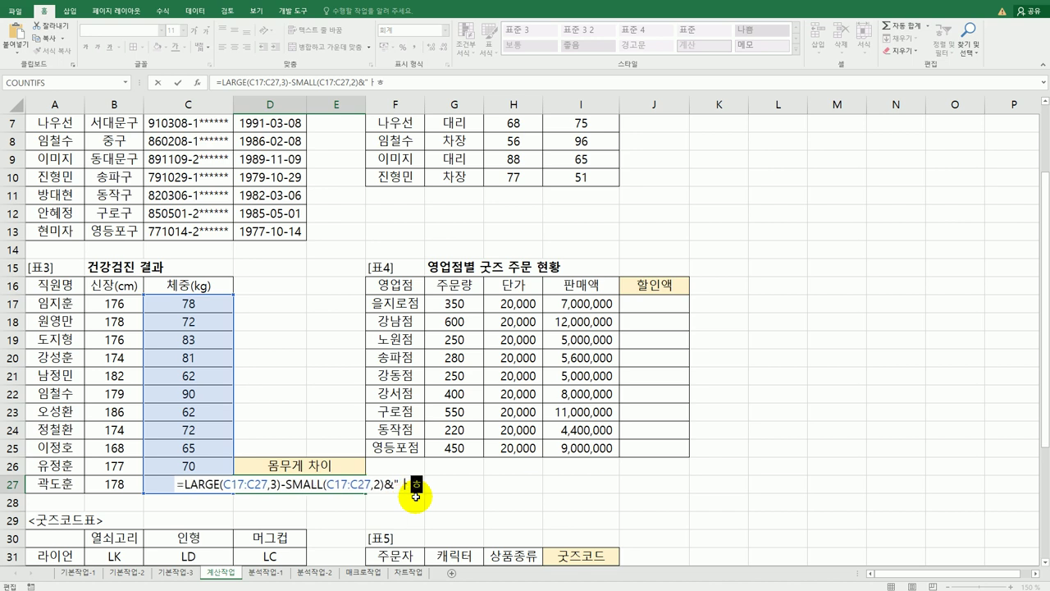
pyautogui.press('BackSpace')
pyautogui.write('kg')
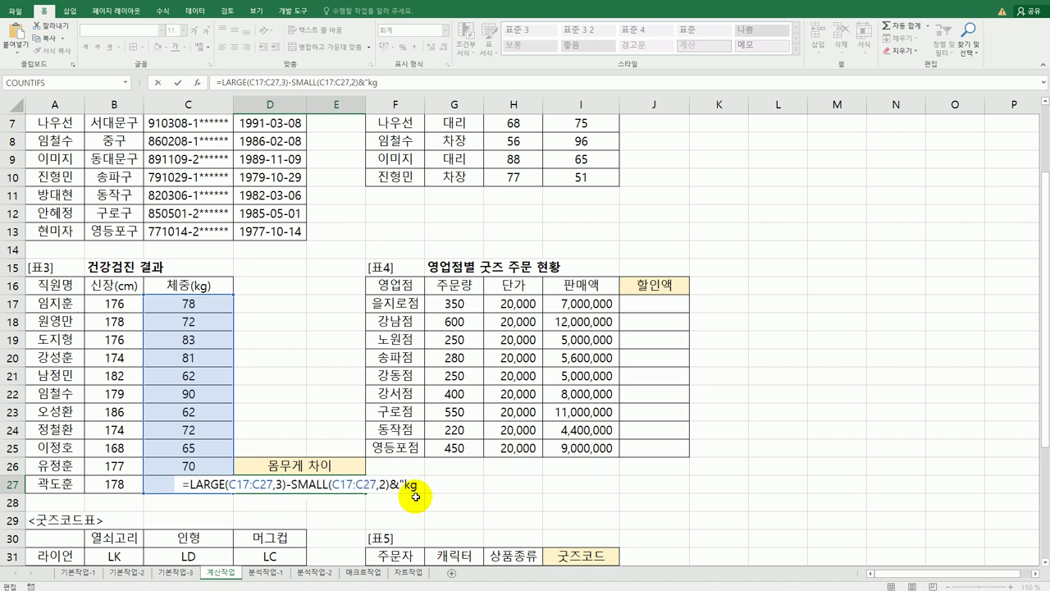
pyautogui.write('"')
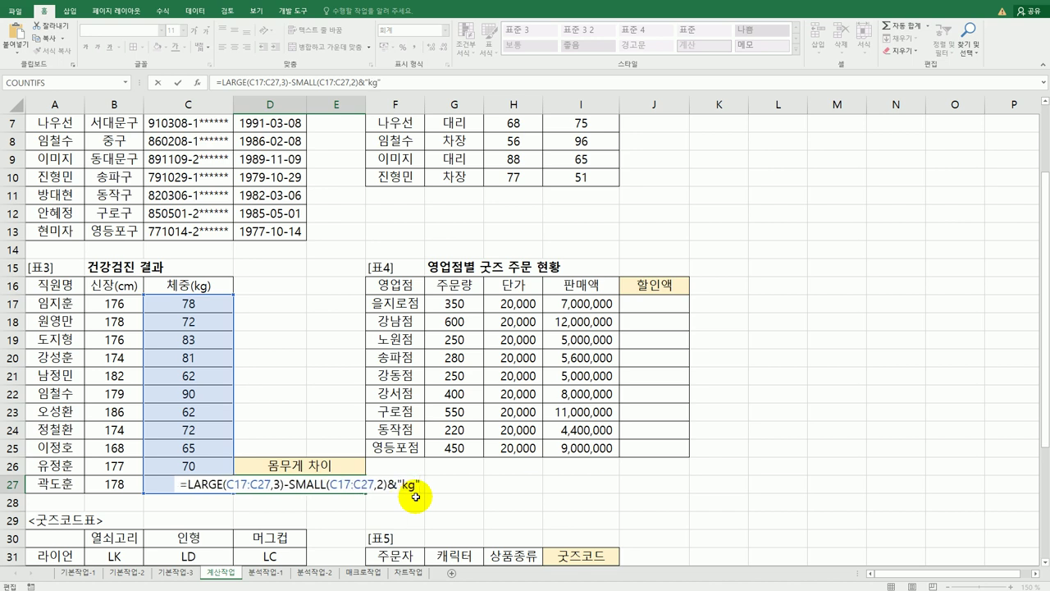
pyautogui.press('Return')
pyautogui.click(352, 485)
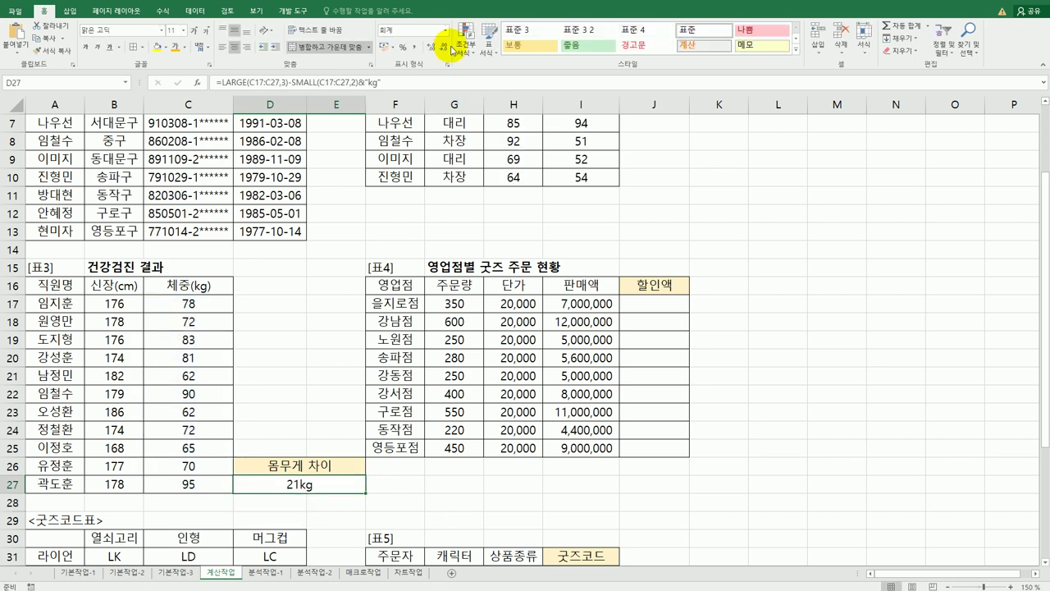
# Check the 표4 task in the exam document and start an IF formula in J17 under 할인액
pyautogui.hotkey('alt', 'Tab')
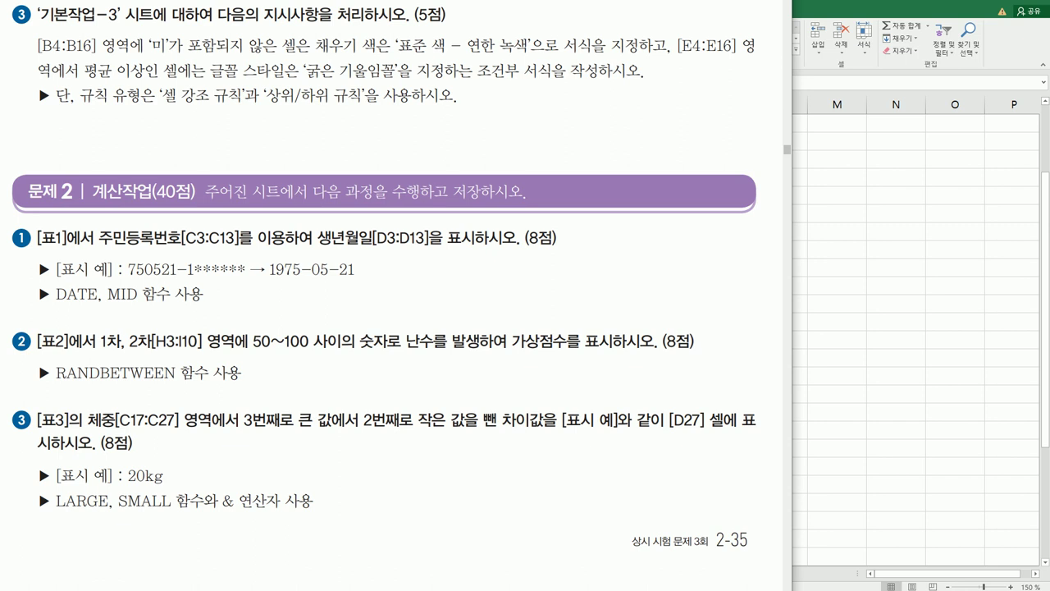
pyautogui.press('Left')
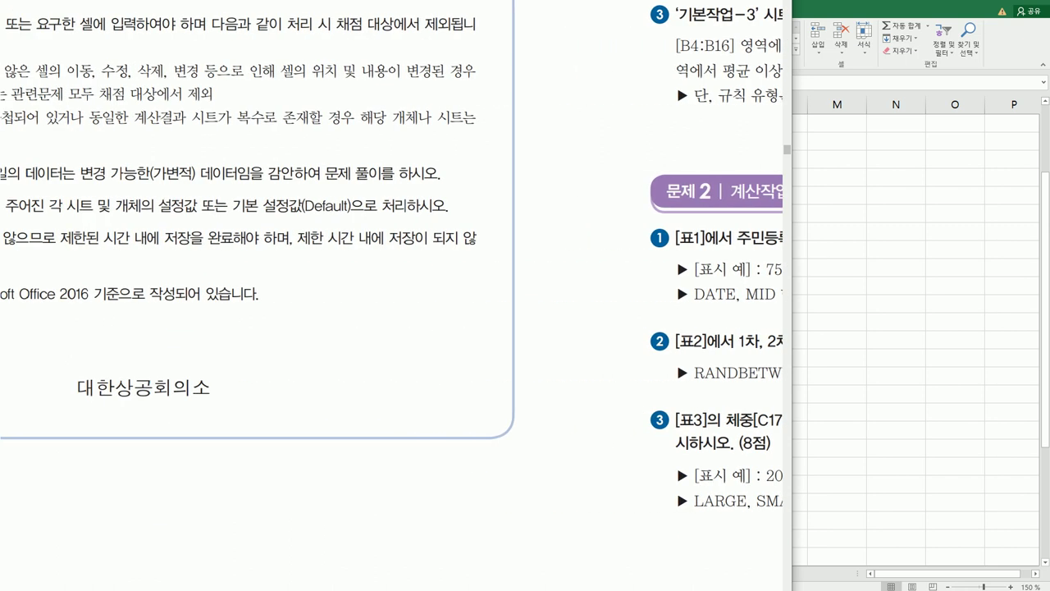
pyautogui.scroll(-10, 394, 295)
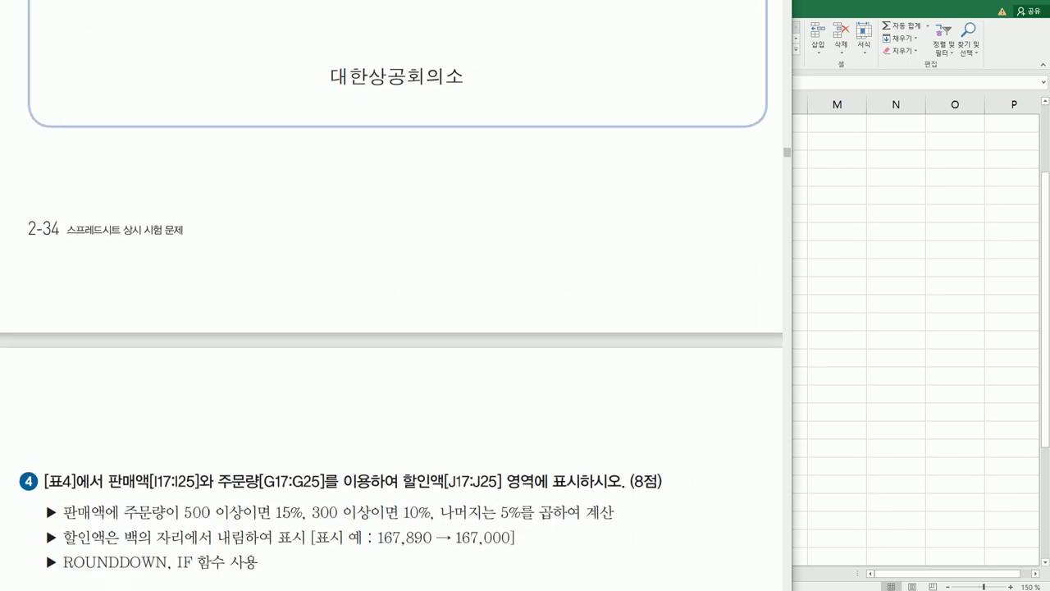
pyautogui.scroll(-2, 393, 295)
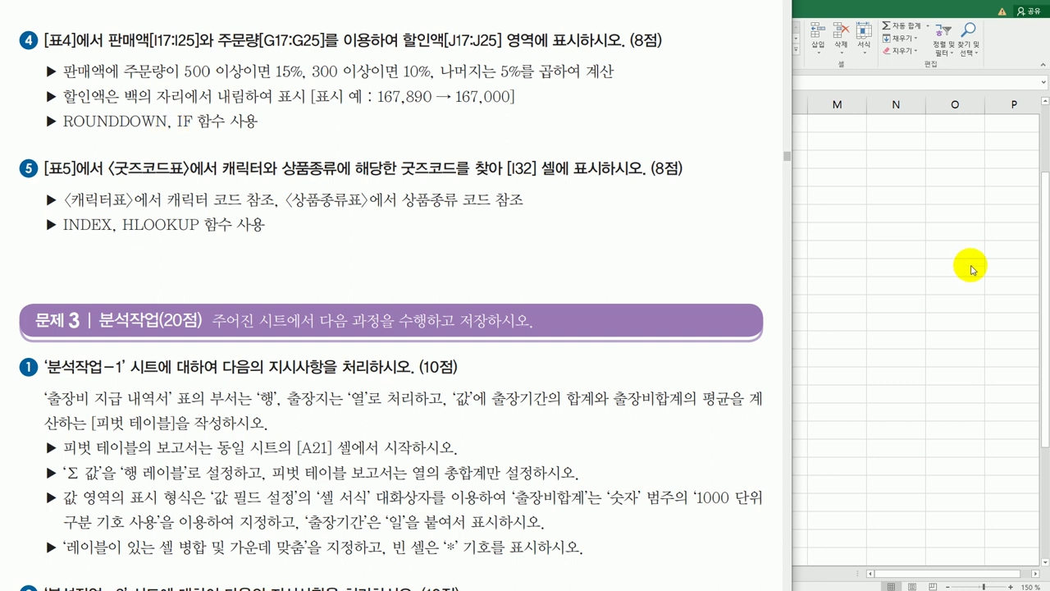
pyautogui.click(875, 268)
pyautogui.click(675, 303)
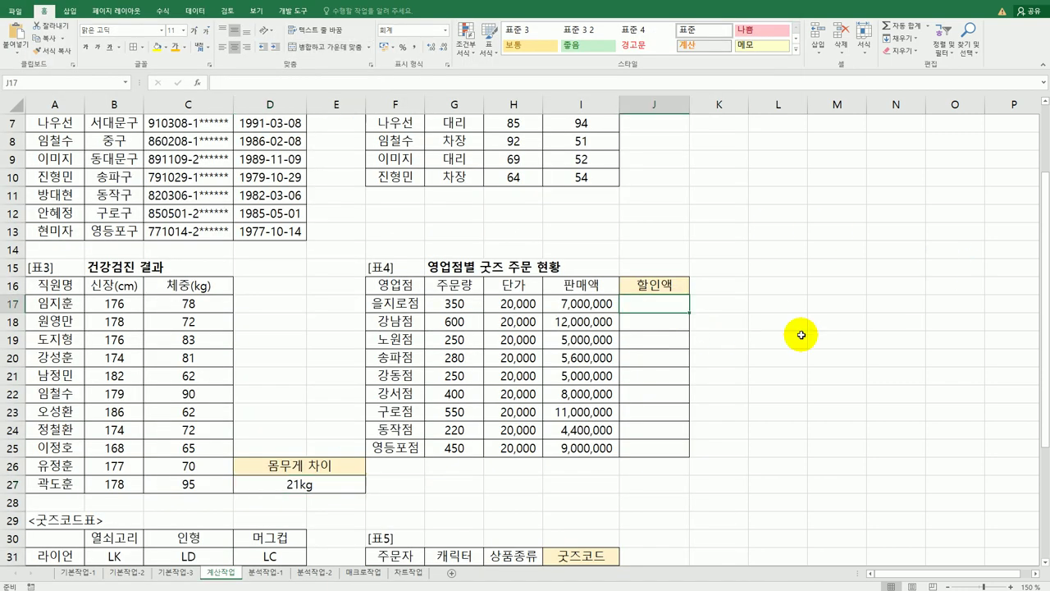
pyautogui.write('=if')
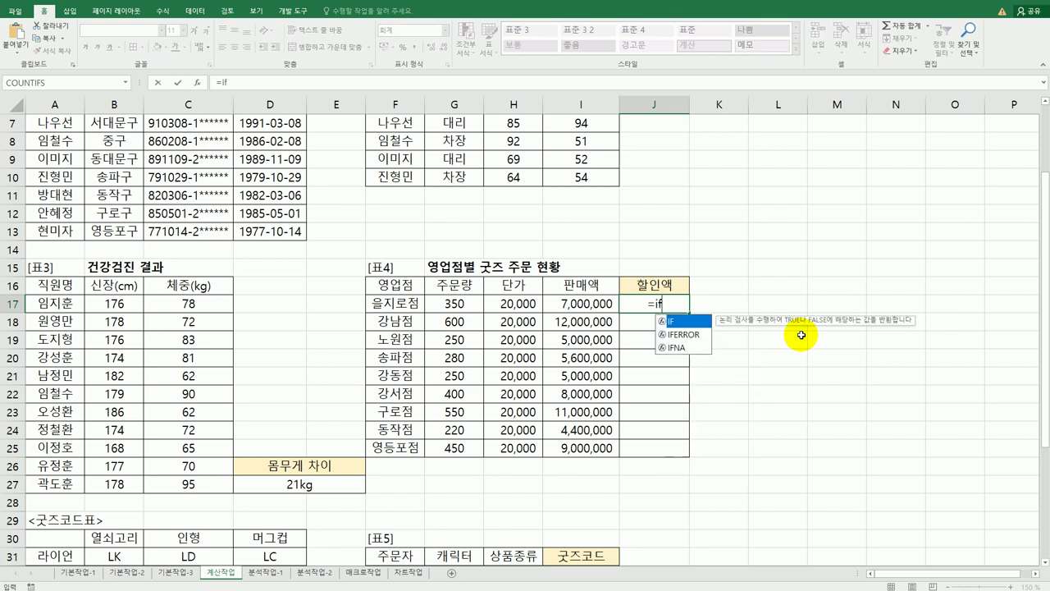
pyautogui.write('(')
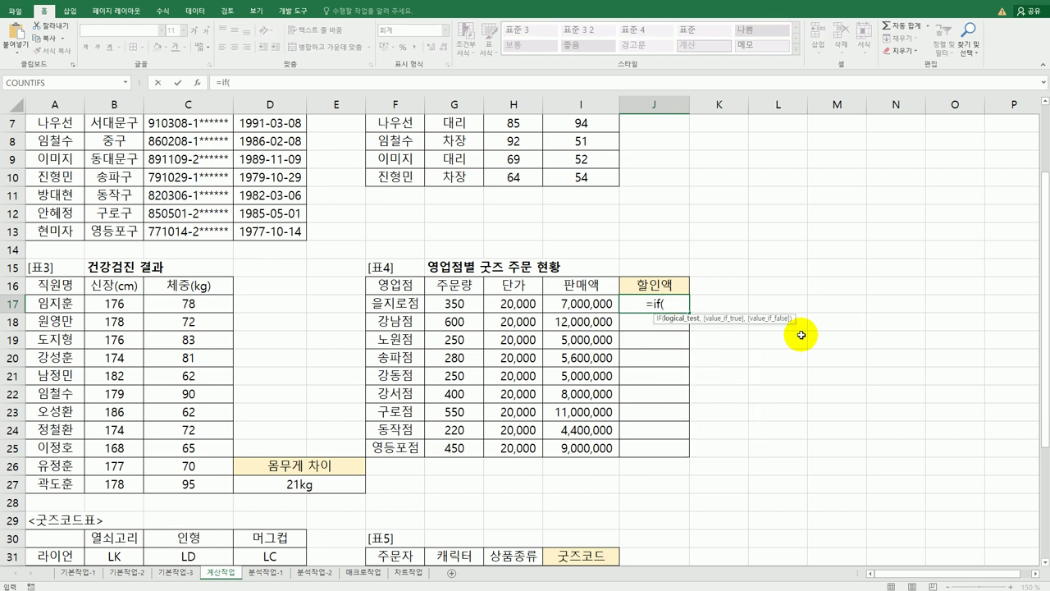
# Enter G17>=500 as the IF condition in J17 and I17*15% as its true result
pyautogui.click(460, 304)
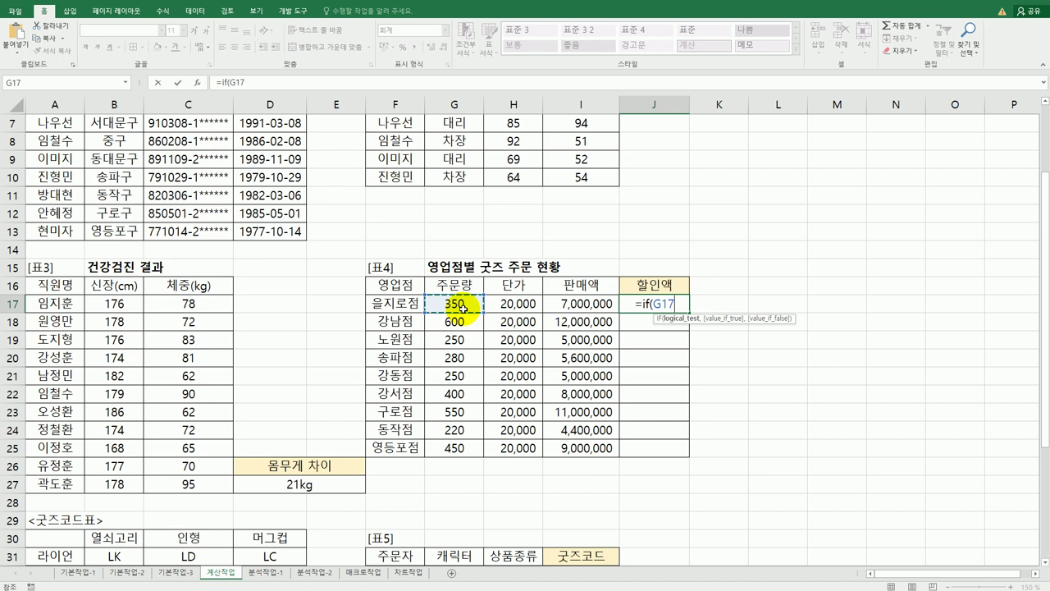
pyautogui.write('>')
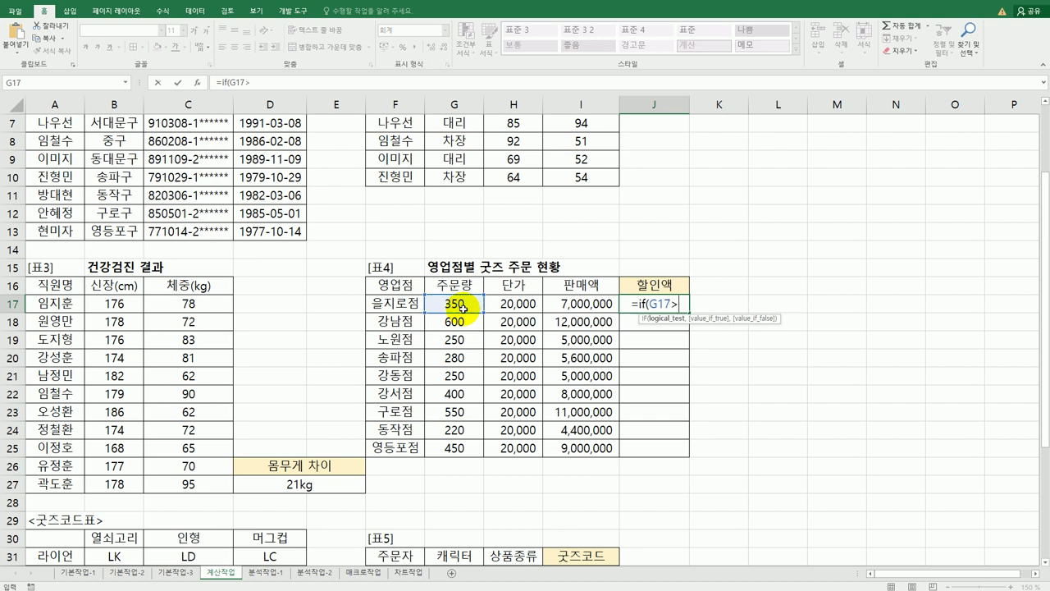
pyautogui.write('=500,')
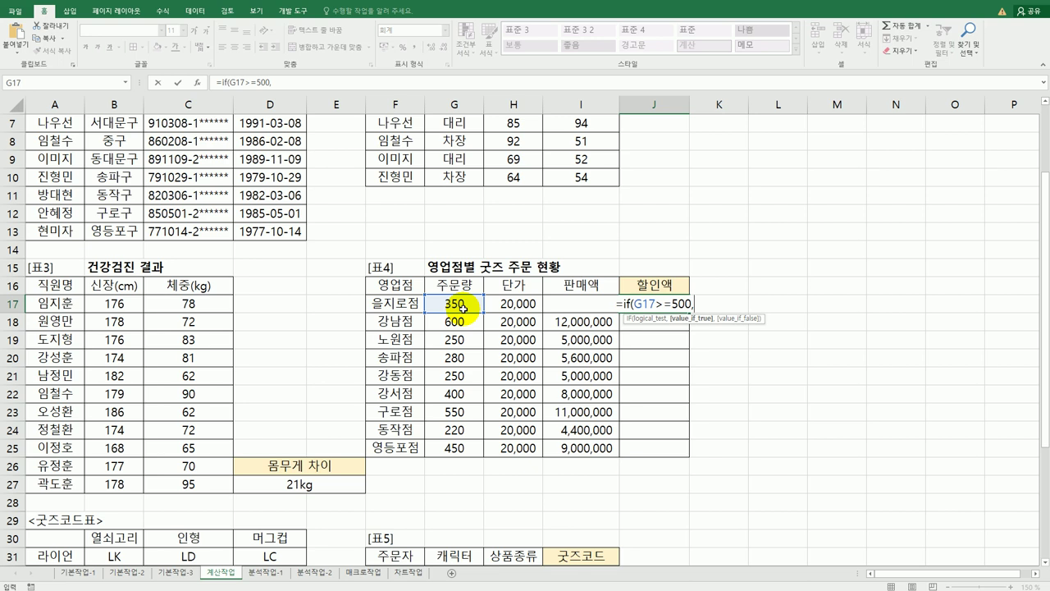
pyautogui.press('Left')
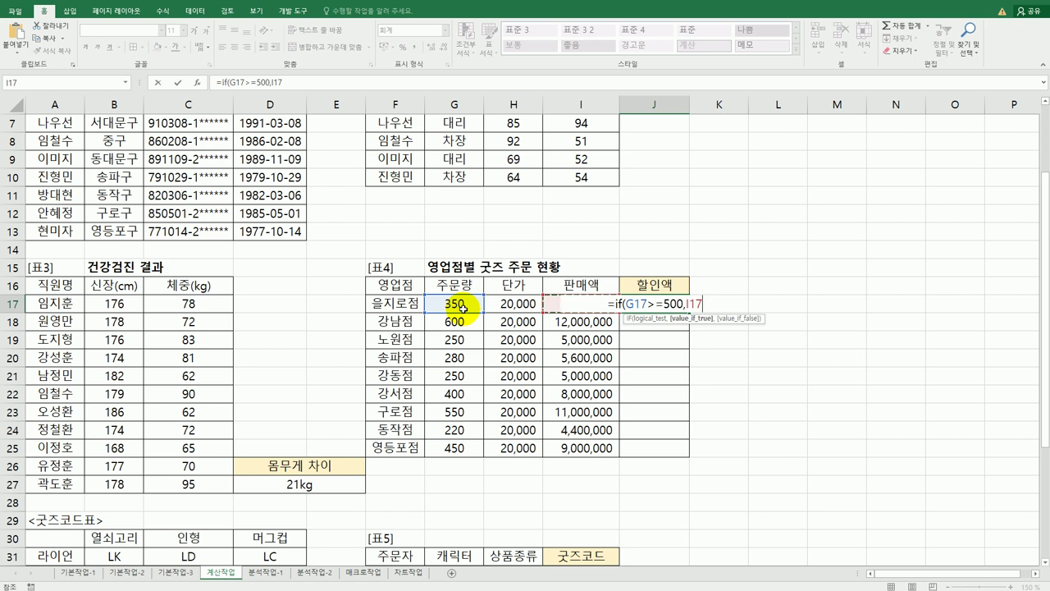
pyautogui.write('*15')
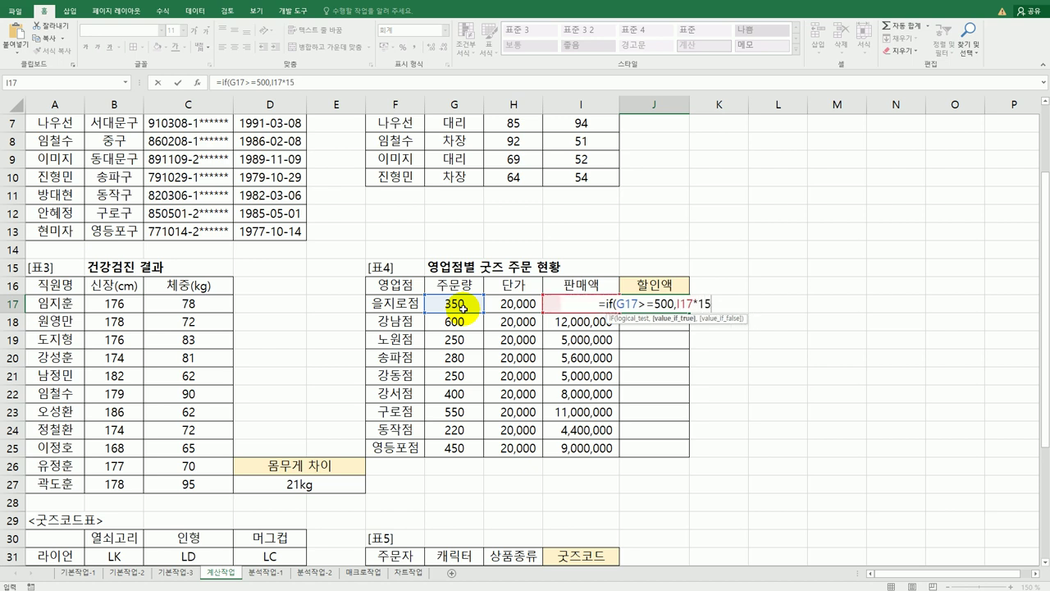
pyautogui.write('%,')
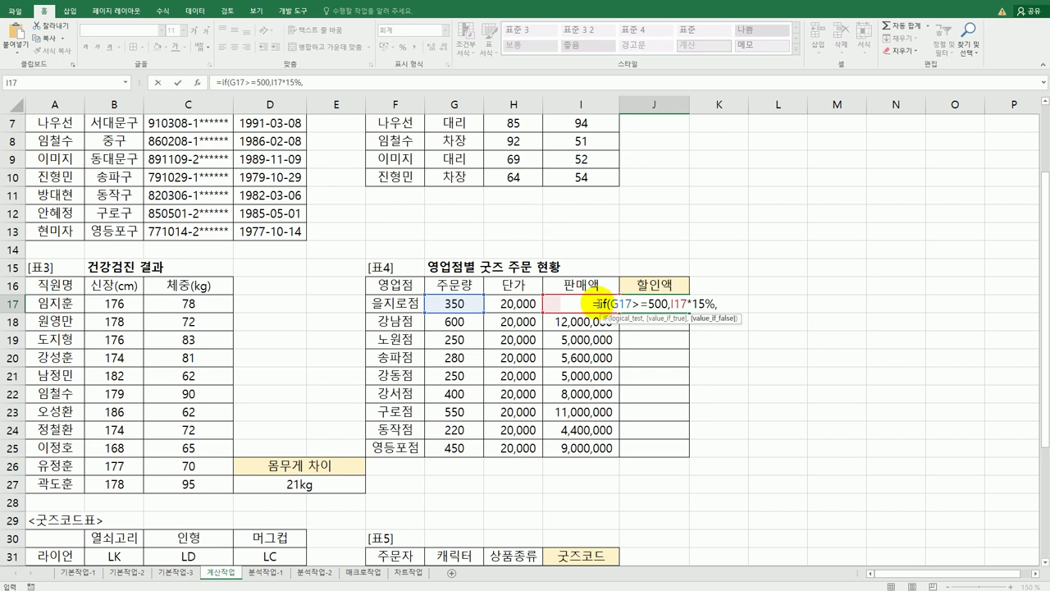
# Duplicate the IF clause as the false argument in J17, setting its threshold to 300 and its rate to 10%
pyautogui.moveTo(596, 303); pyautogui.dragTo(727, 298)
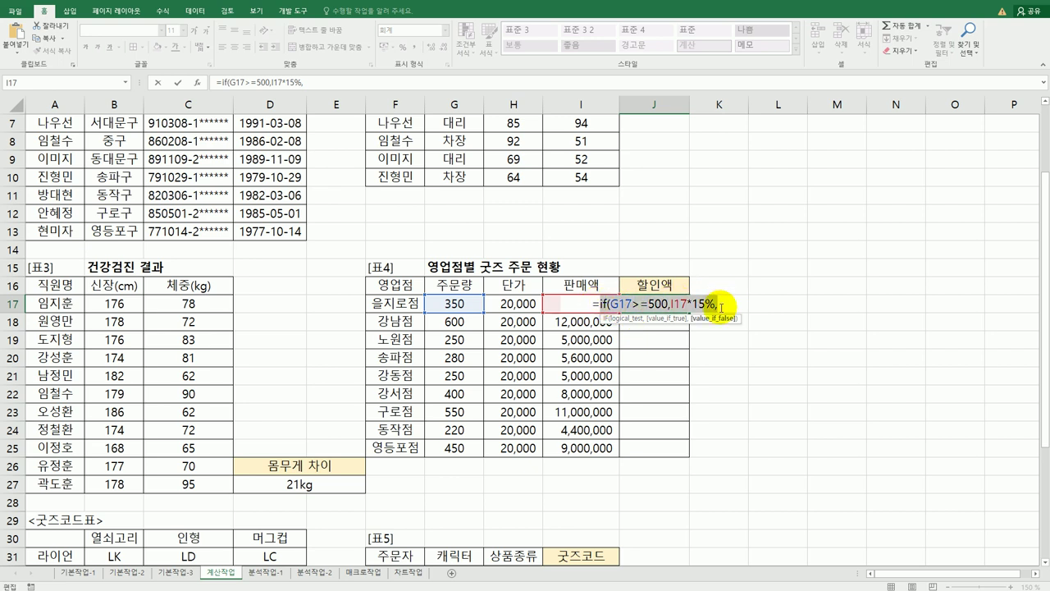
pyautogui.click(727, 298)
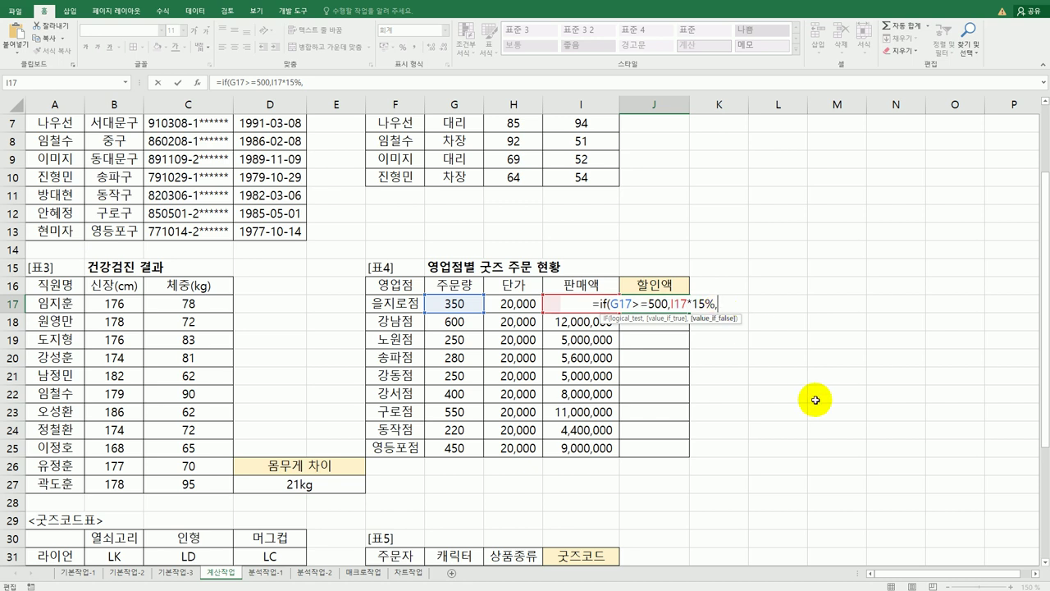
pyautogui.hotkey('ctrl', 'v')
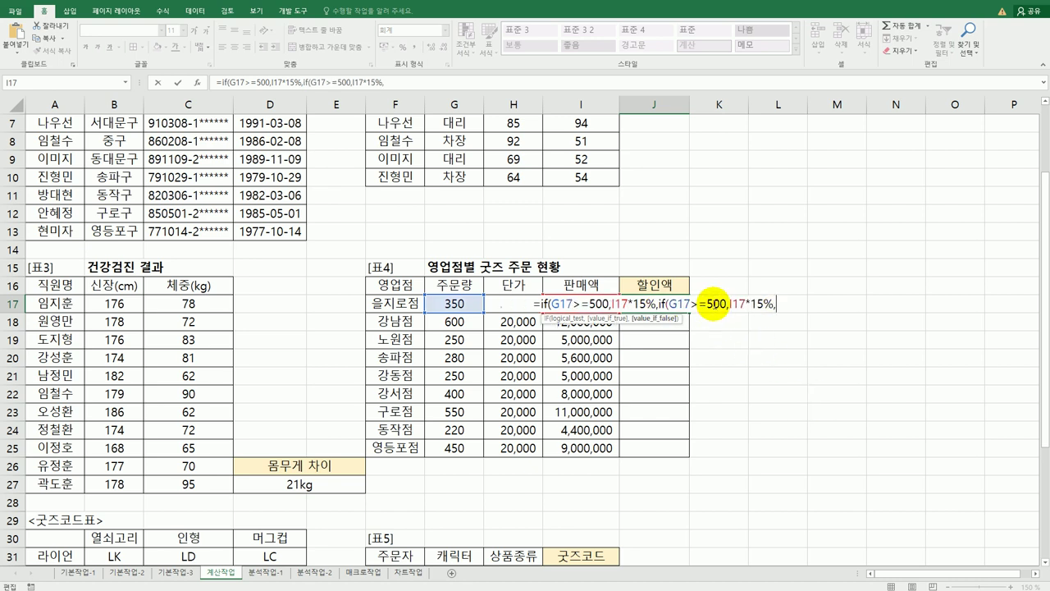
pyautogui.moveTo(714, 305); pyautogui.dragTo(707, 305)
pyautogui.write('3')
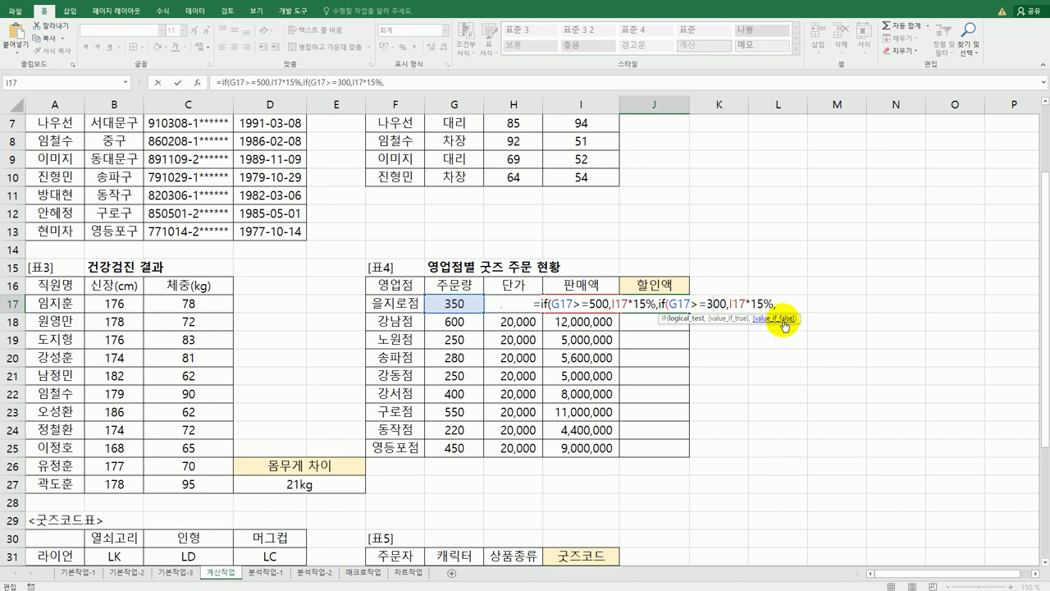
pyautogui.moveTo(767, 304); pyautogui.dragTo(762, 304)
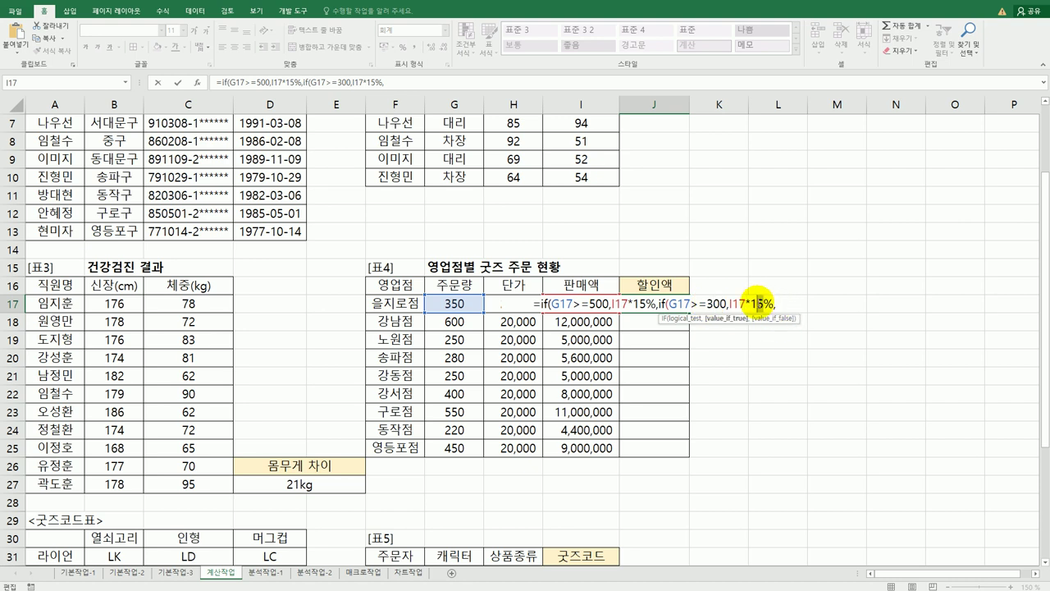
pyautogui.write('0')
pyautogui.click(790, 307)
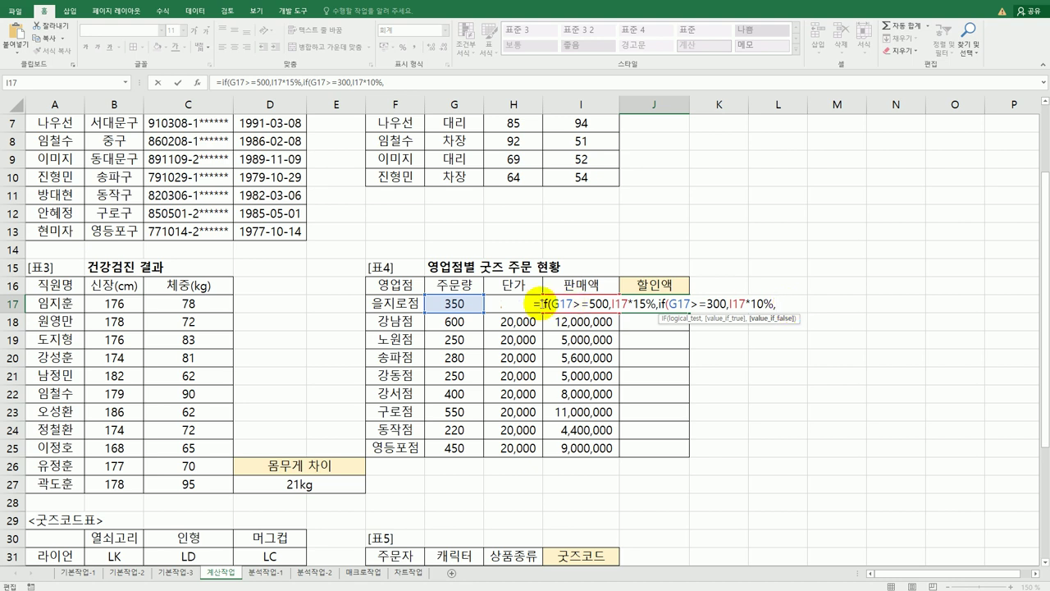
# Finish the nested IF in J17 with I17*5% as the last result and fill the formula down to J25
pyautogui.write('i17')
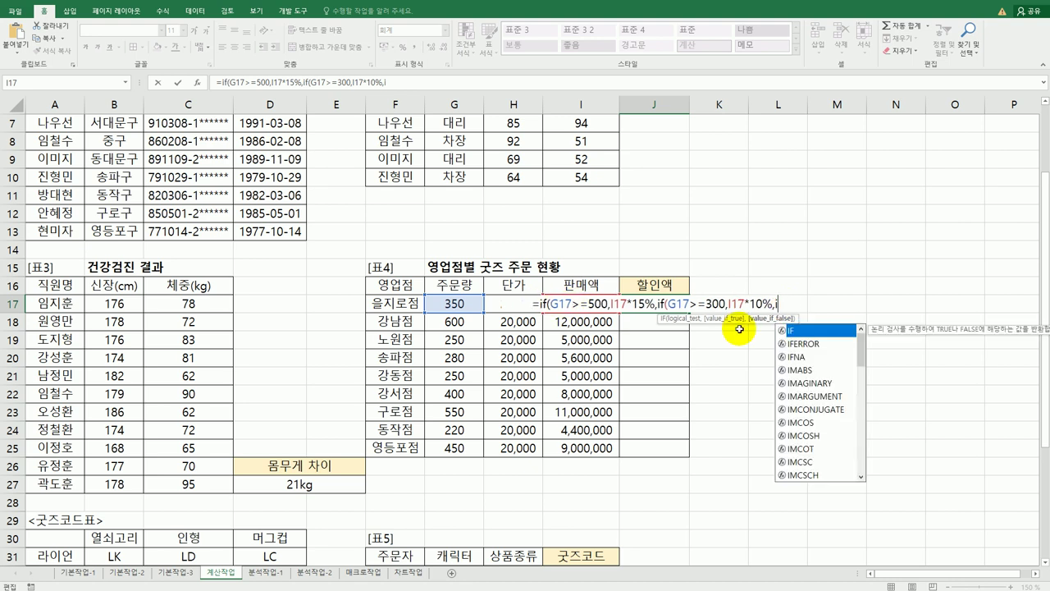
pyautogui.write('*')
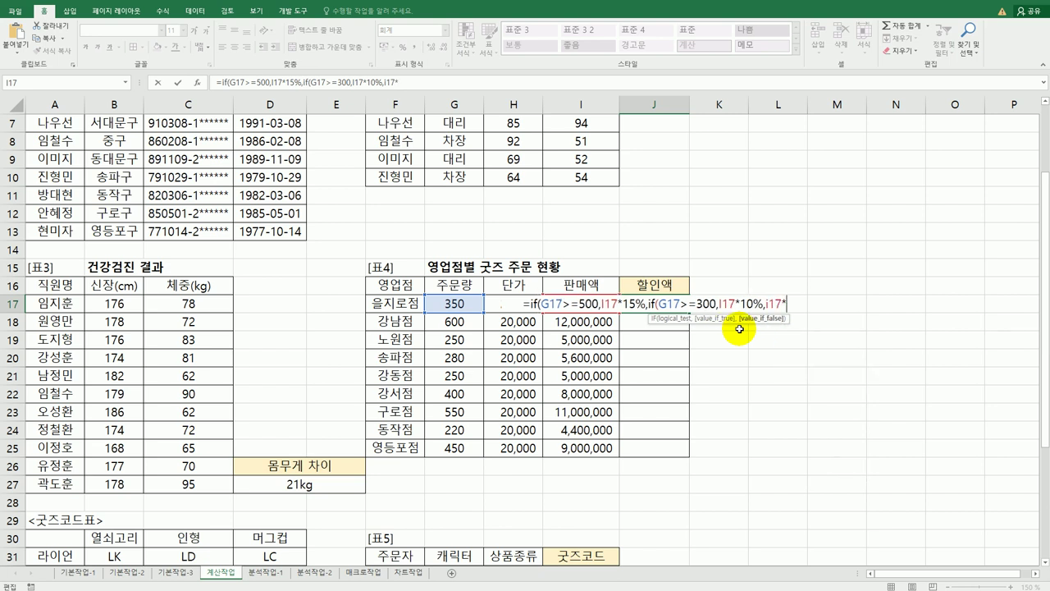
pyautogui.write('5')
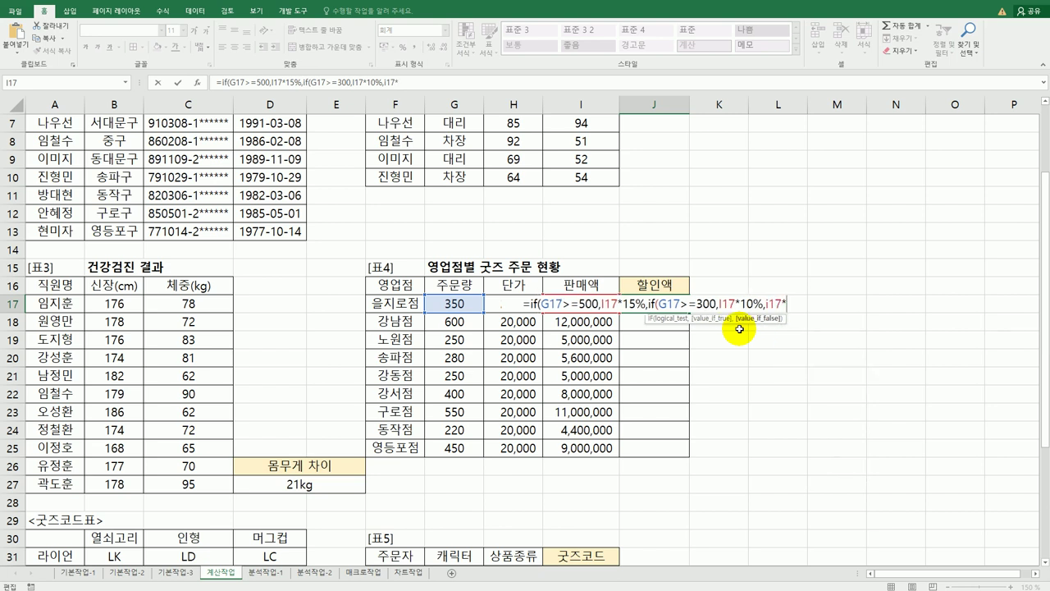
pyautogui.write('%')
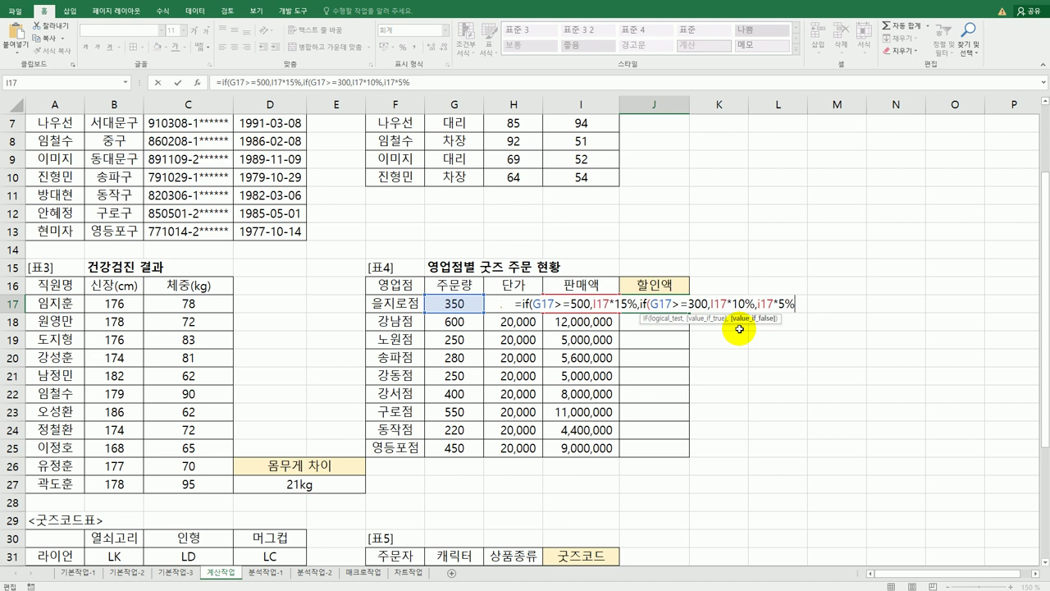
pyautogui.write('))')
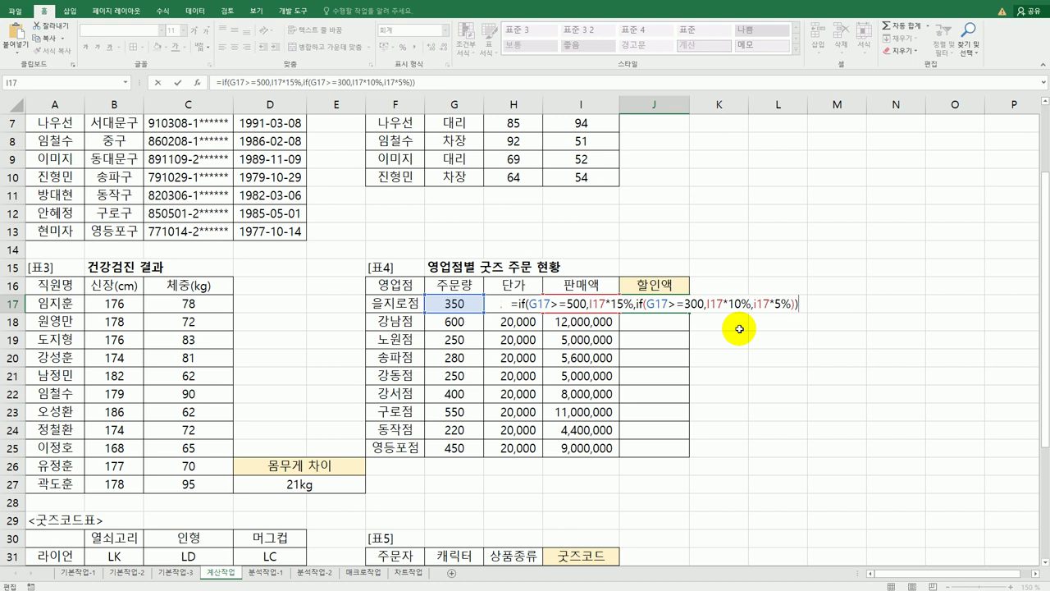
pyautogui.press('Return')
pyautogui.click(673, 303)
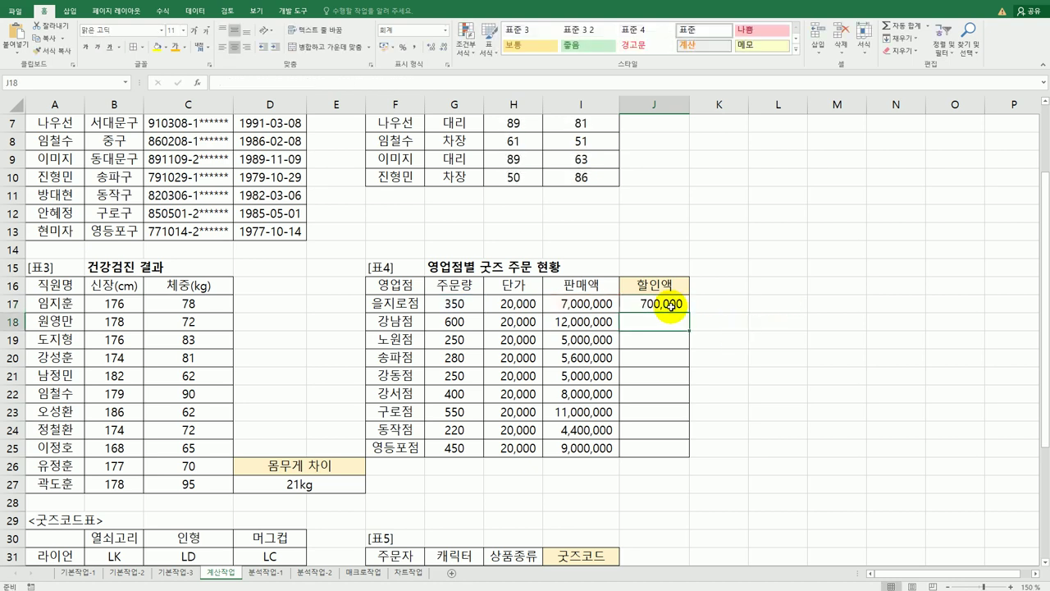
pyautogui.moveTo(690, 312); pyautogui.dragTo(675, 447)
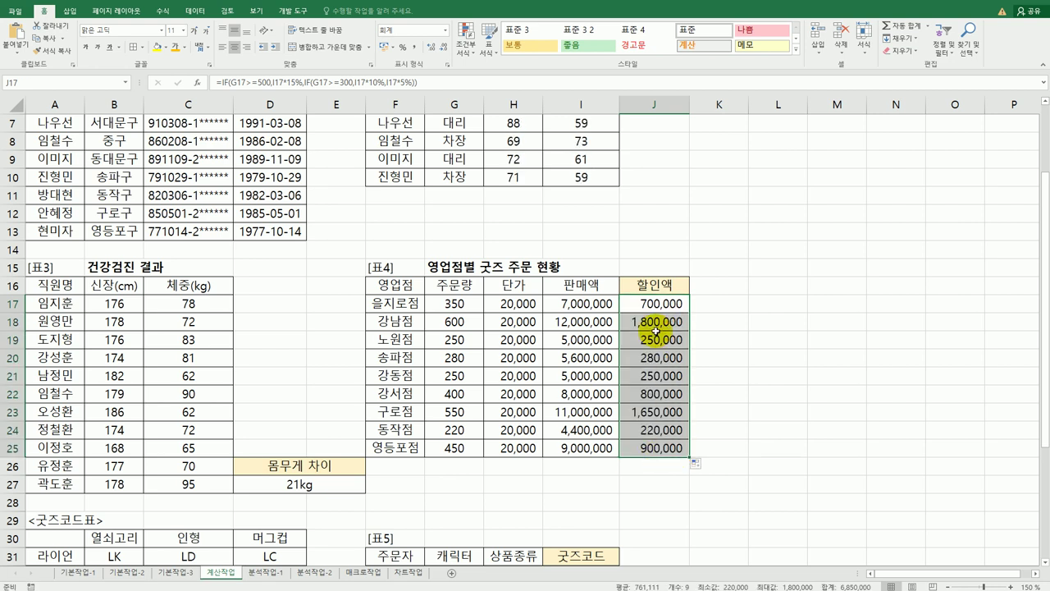
# Wrap the nested IF in J17 in ROUNDDOWN with -3 as the number of digits and fill the formula down to J25
pyautogui.click(659, 302)
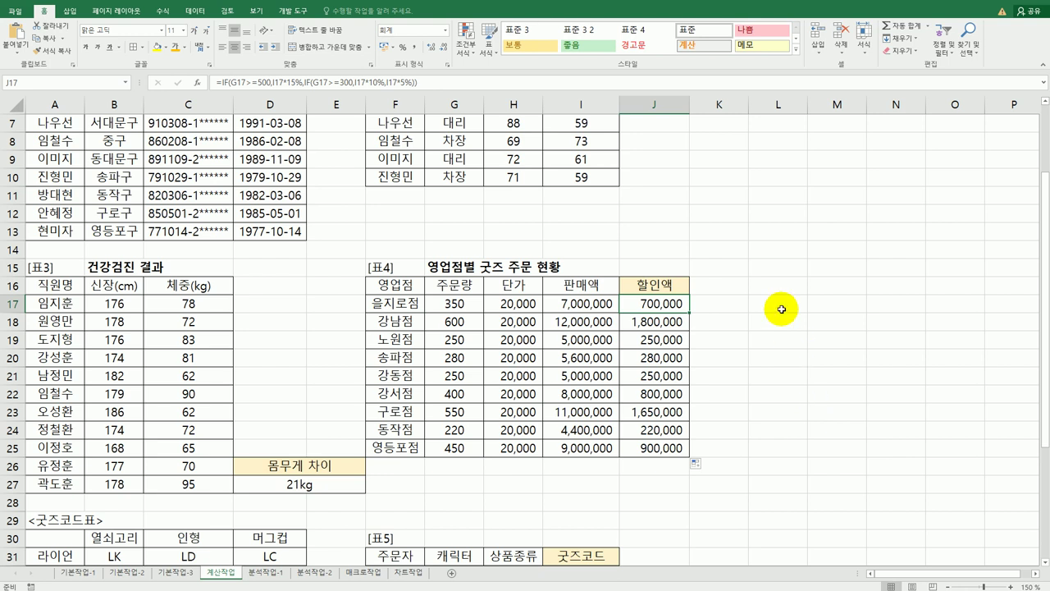
pyautogui.doubleClick(669, 305)
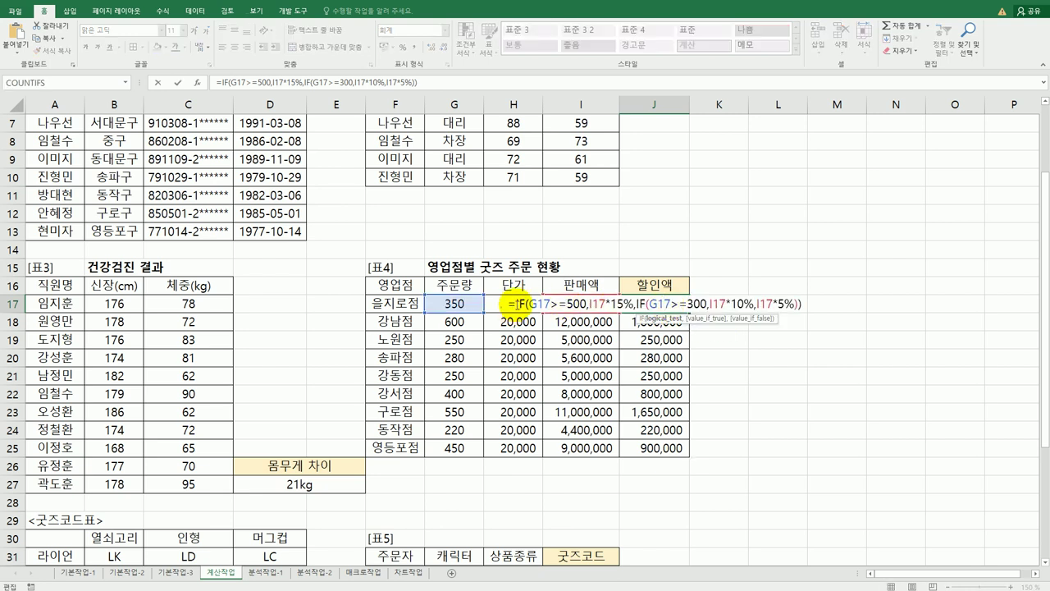
pyautogui.click(593, 312)
pyautogui.write('round')
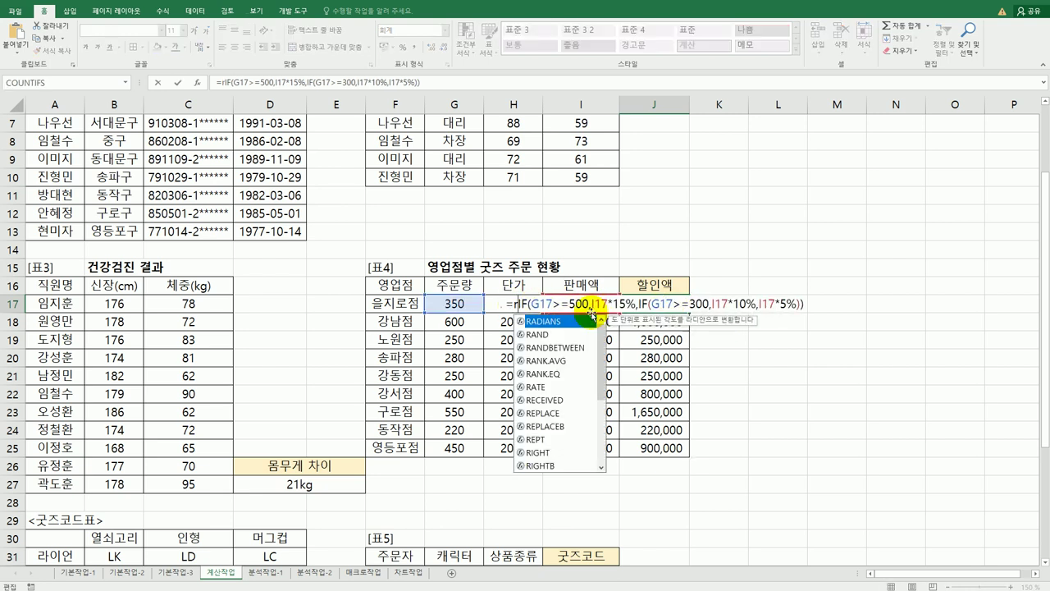
pyautogui.press('Down')
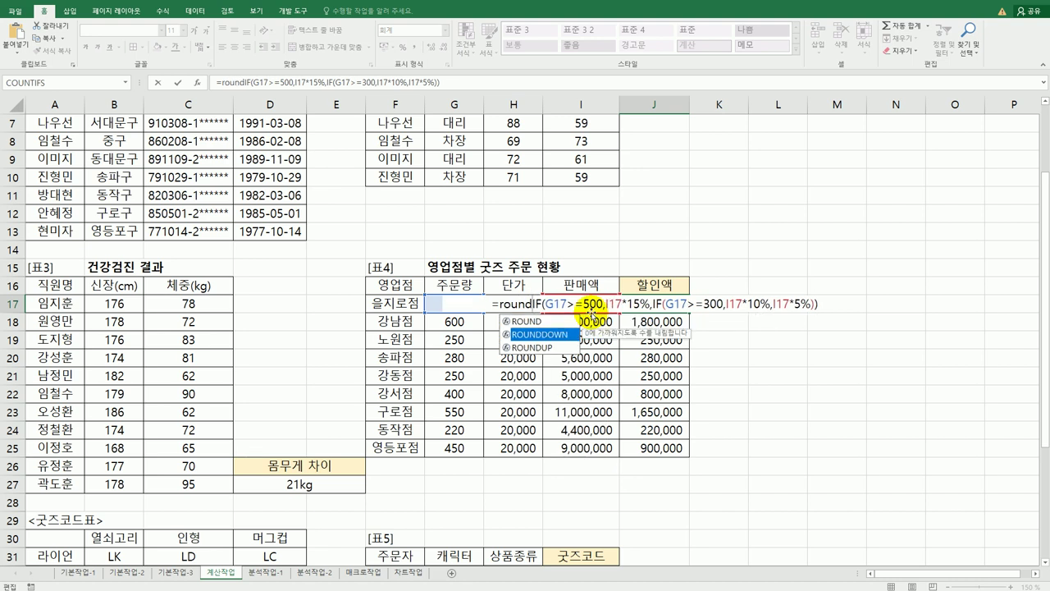
pyautogui.press('Tab')
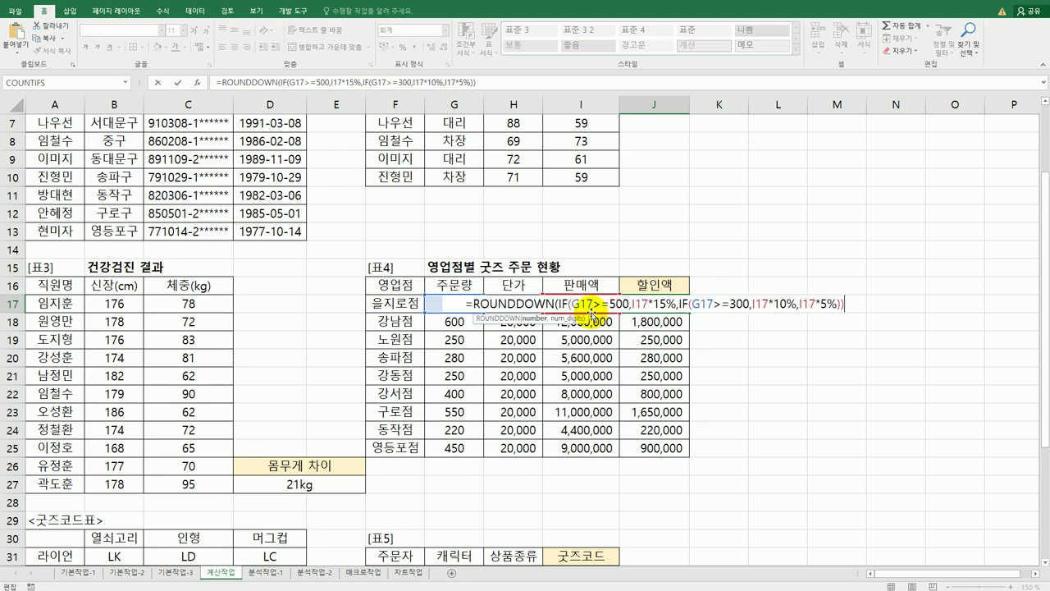
pyautogui.write(',-')
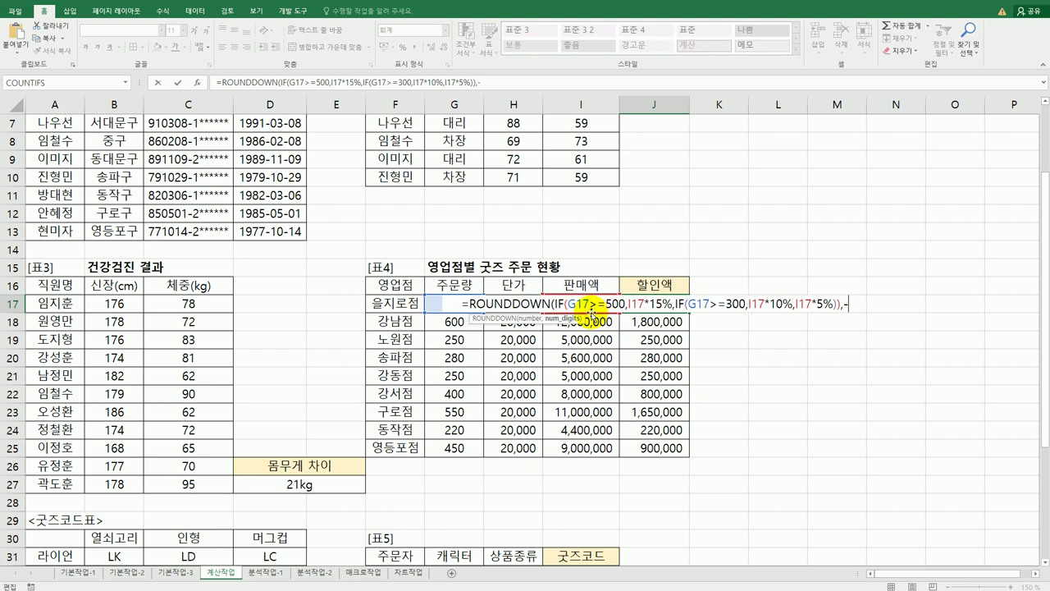
pyautogui.write('3')
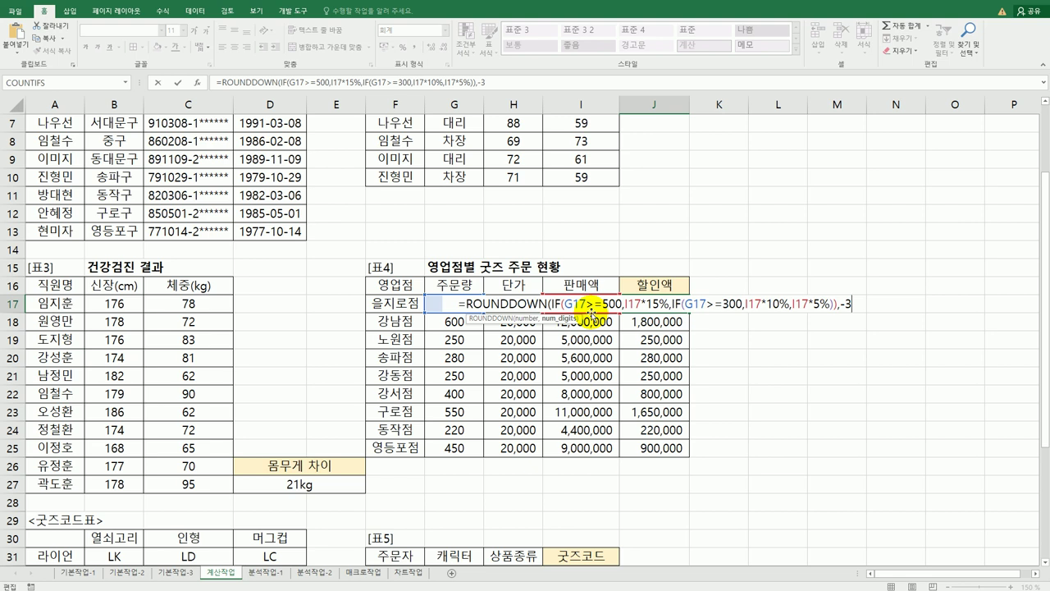
pyautogui.write(')')
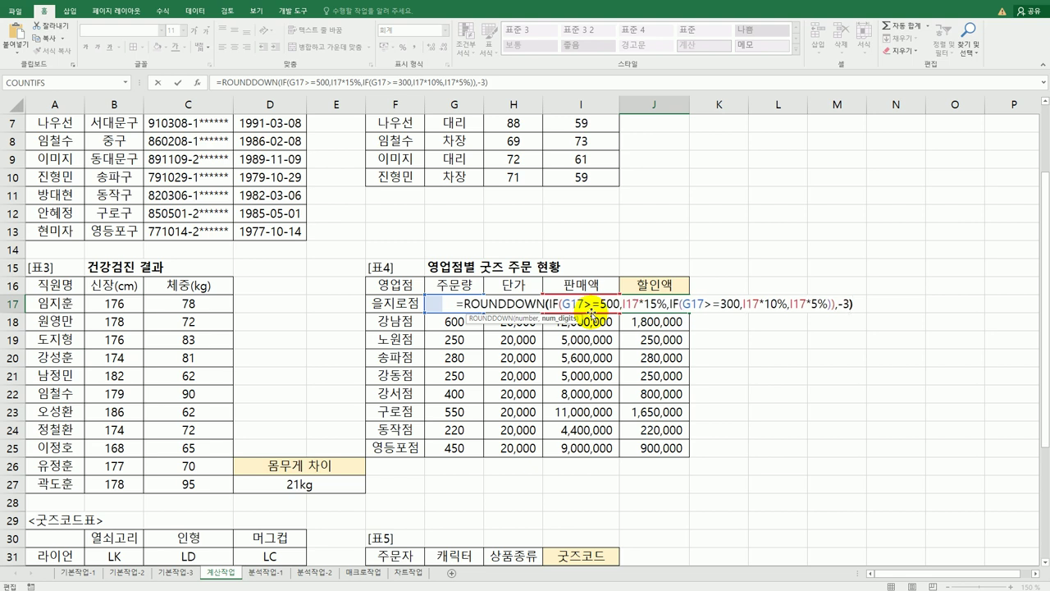
pyautogui.press('Return')
pyautogui.click(658, 302)
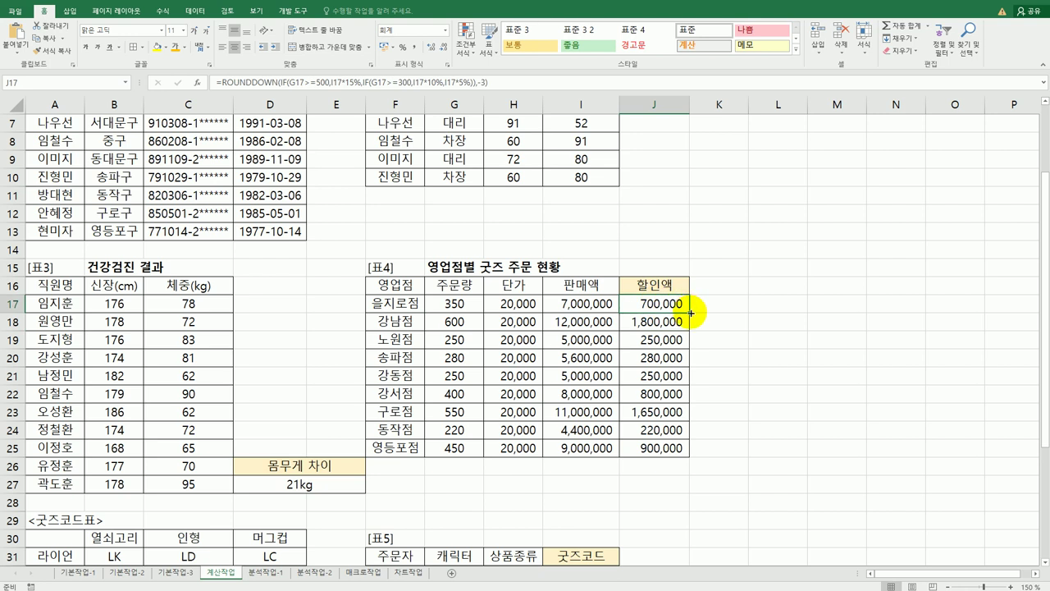
pyautogui.moveTo(690, 311); pyautogui.dragTo(696, 453)
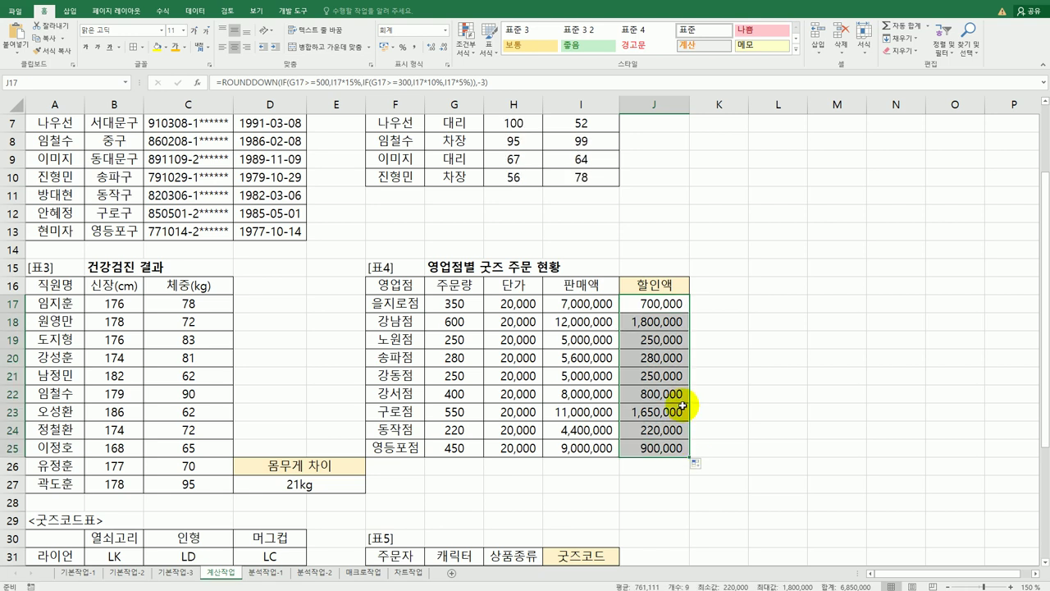
# Reduce the first IF result in J17 to 15% and put I17* in front of the outer IF inside ROUNDDOWN
pyautogui.click(658, 308)
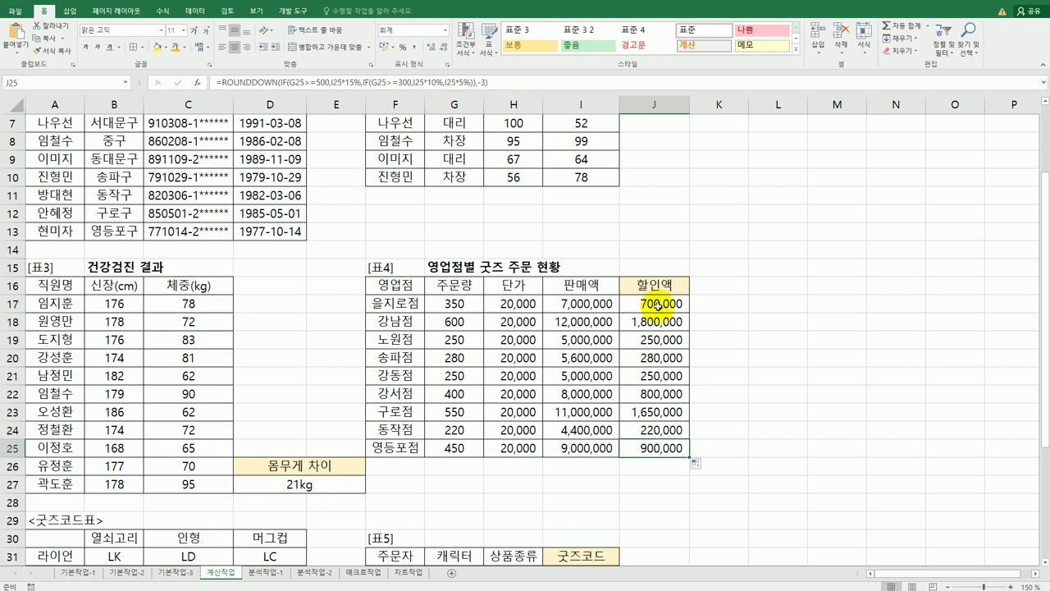
pyautogui.doubleClick(656, 308)
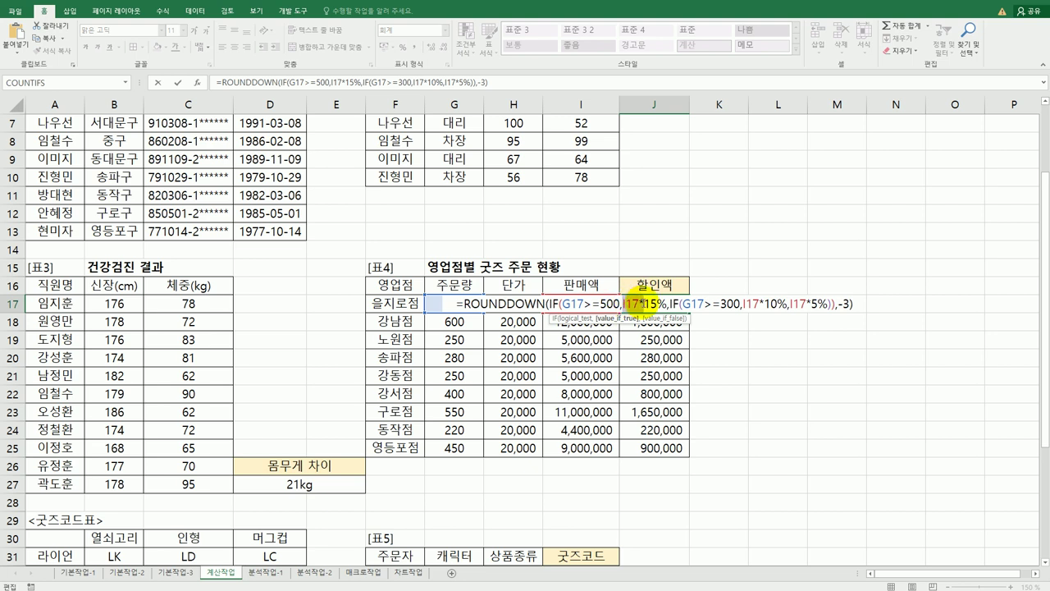
pyautogui.click(645, 303)
pyautogui.press('BackSpace')
pyautogui.press('BackSpace')
pyautogui.press('BackSpace')
pyautogui.press('BackSpace')
pyautogui.click(556, 303)
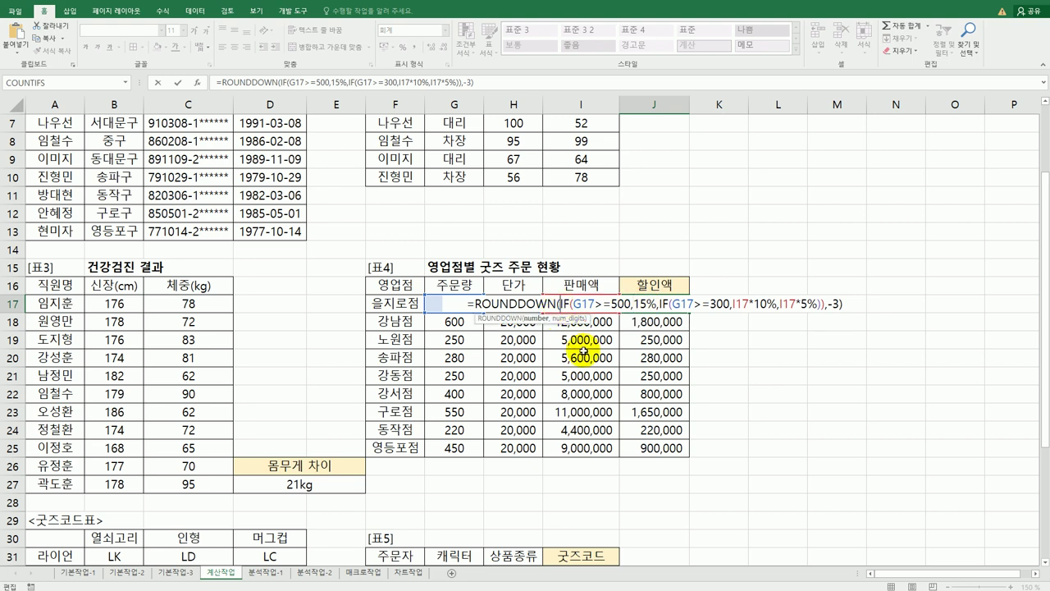
pyautogui.write('I17*')
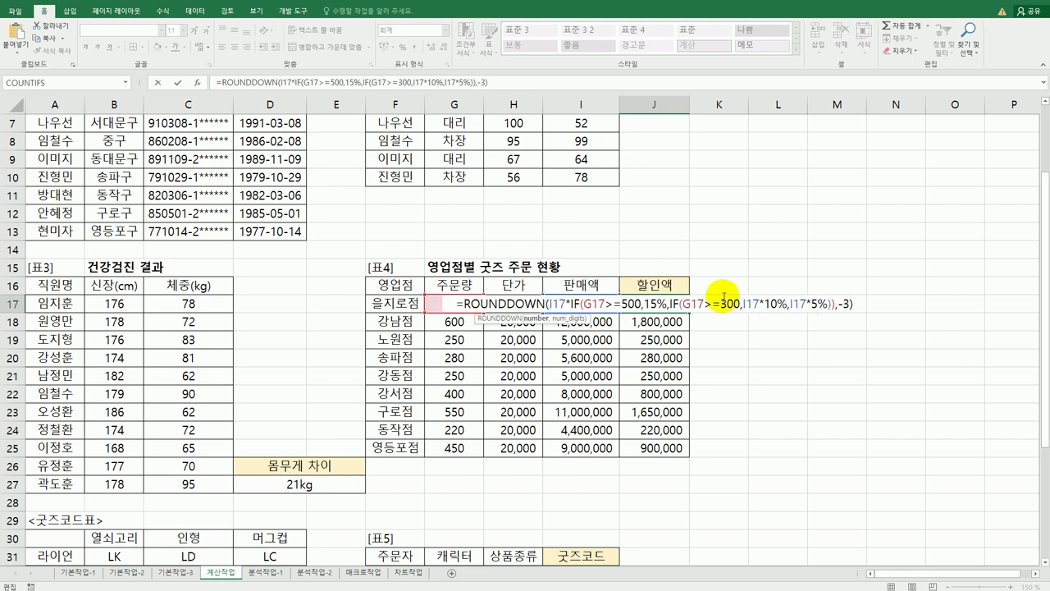
# Reduce the remaining IF results in J17 to 10% and 5% and fill the formula down to J25
pyautogui.moveTo(742, 304); pyautogui.dragTo(763, 305)
pyautogui.press('Delete')
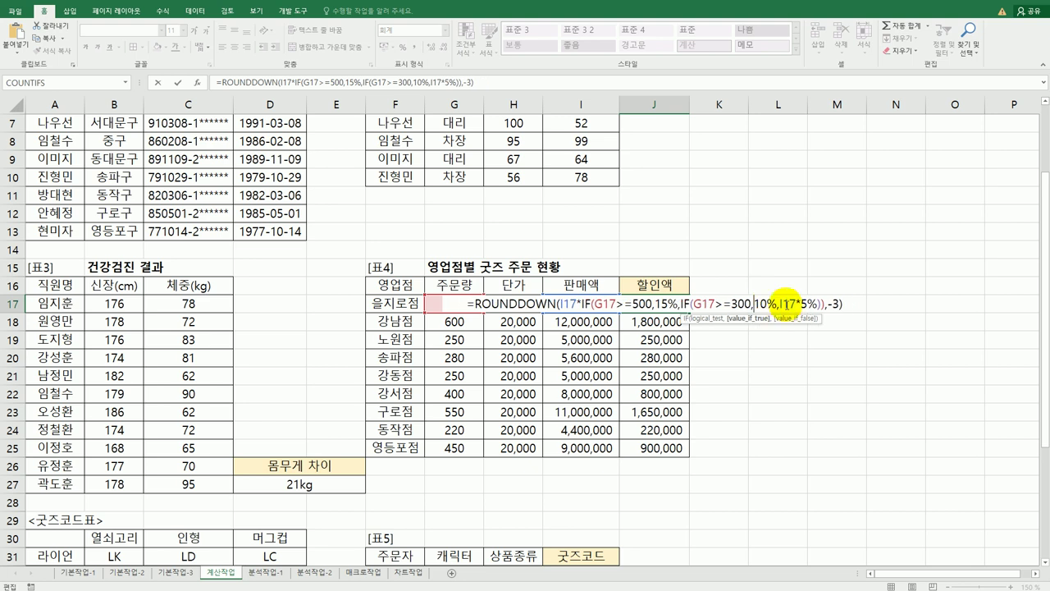
pyautogui.moveTo(756, 305); pyautogui.dragTo(784, 304)
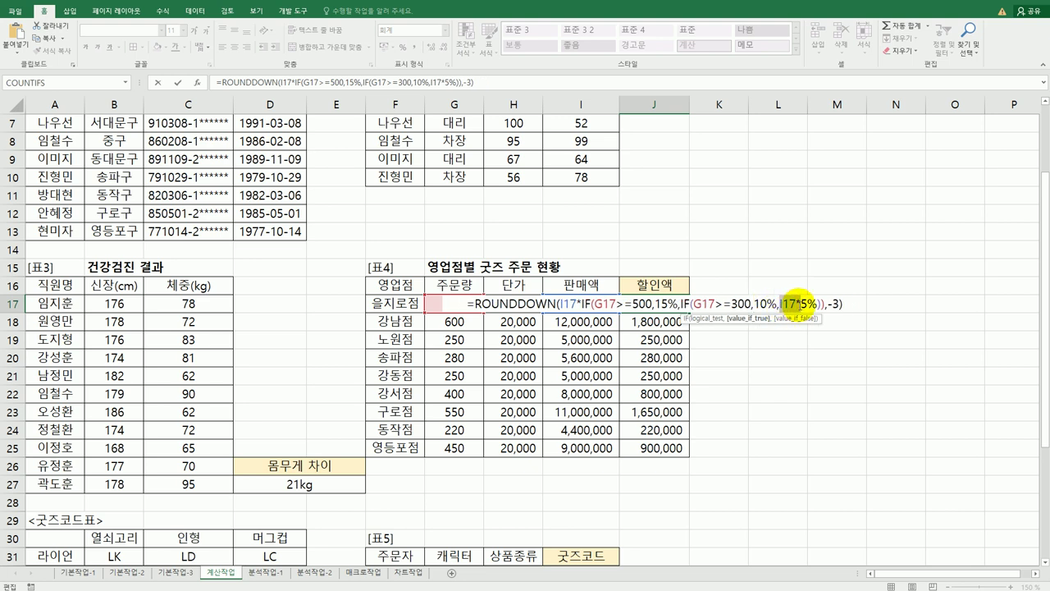
pyautogui.press('Delete')
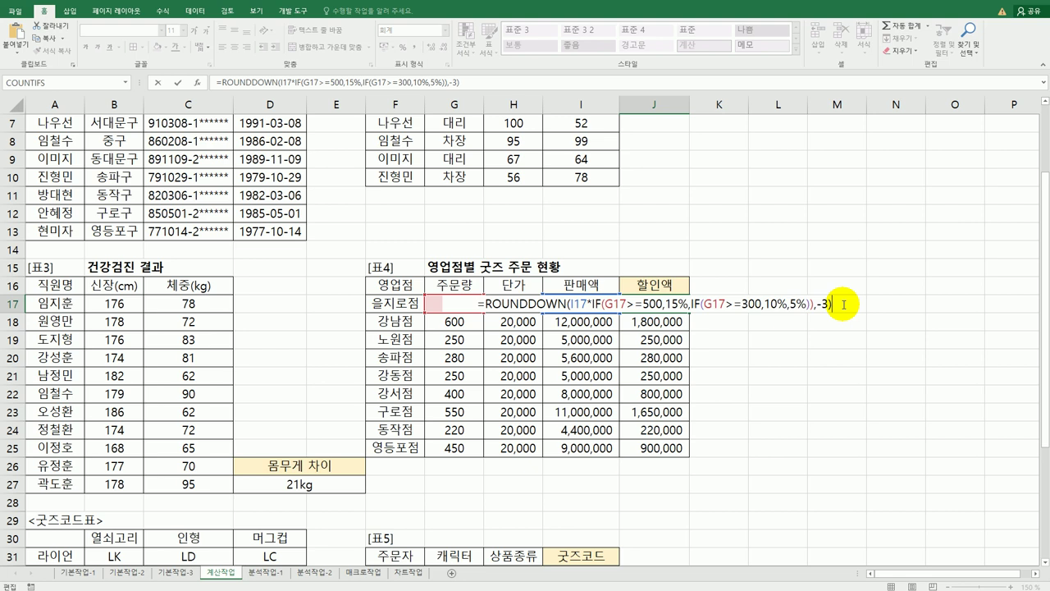
pyautogui.press('Return')
pyautogui.click(673, 302)
pyautogui.moveTo(689, 312); pyautogui.dragTo(682, 458)
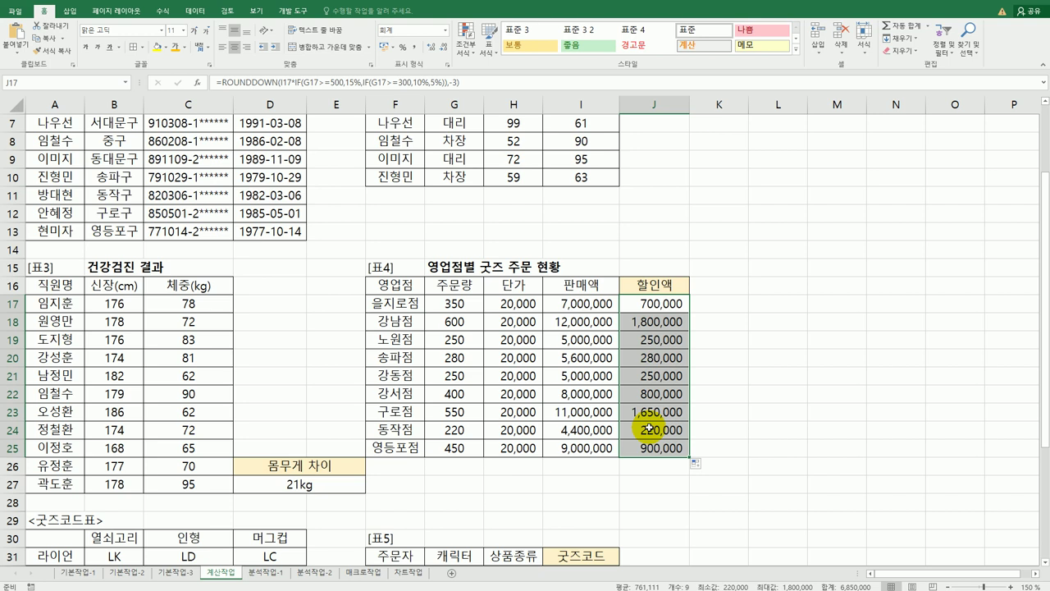
pyautogui.click(648, 426)
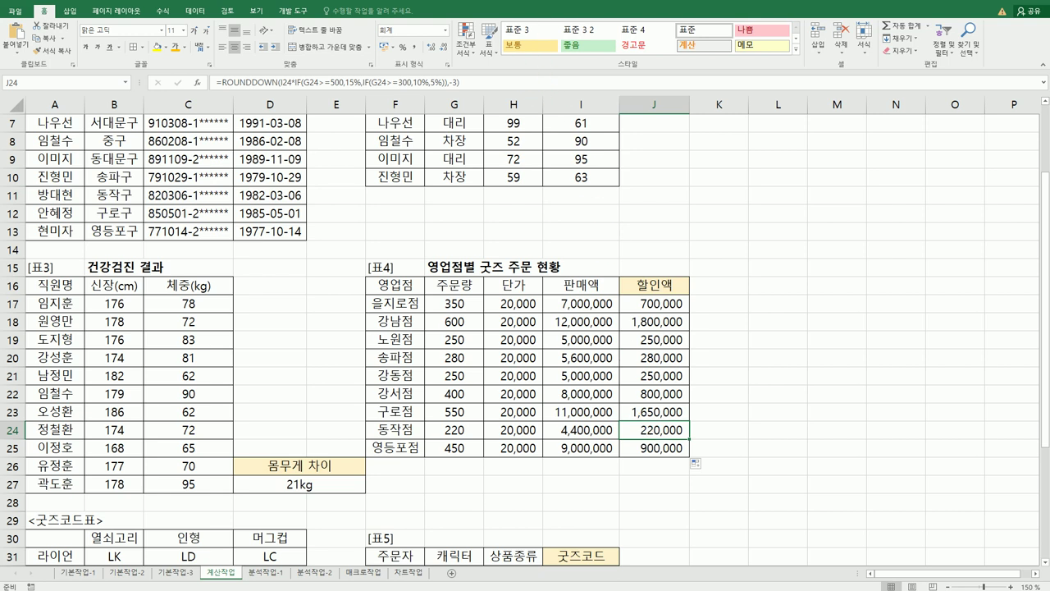
# Read the 표5 task in the exam document and return to the tables on sheet 계산작업
pyautogui.hotkey('alt', 'Tab')
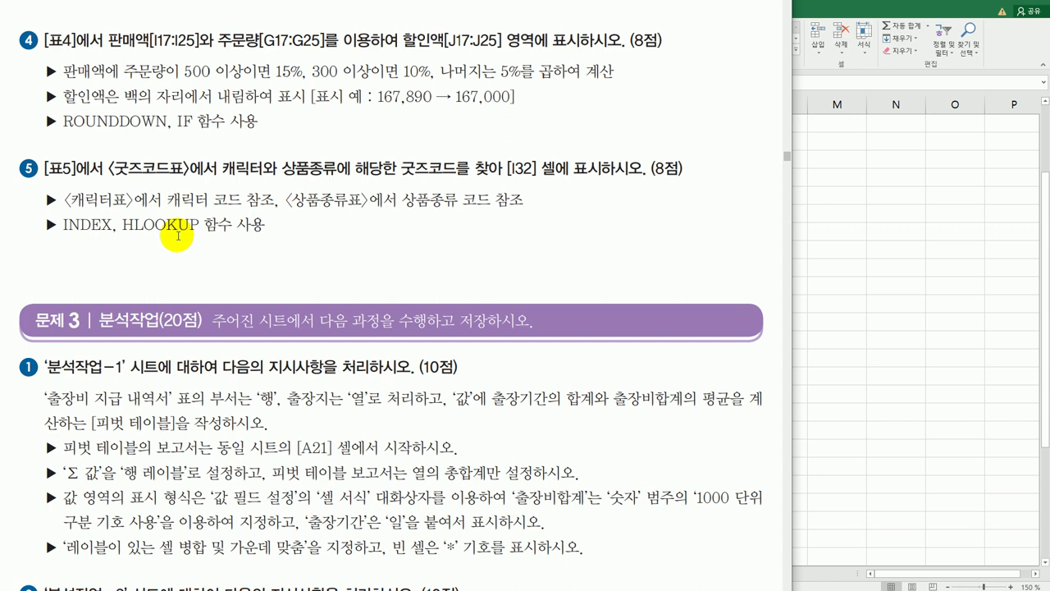
pyautogui.click(846, 329)
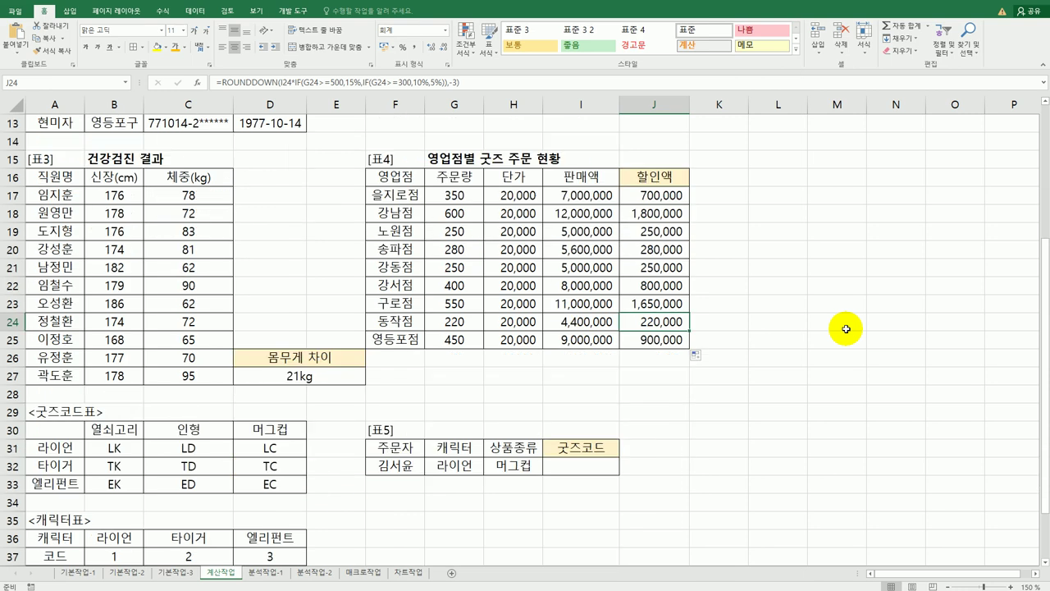
pyautogui.scroll(-3, 845, 329)
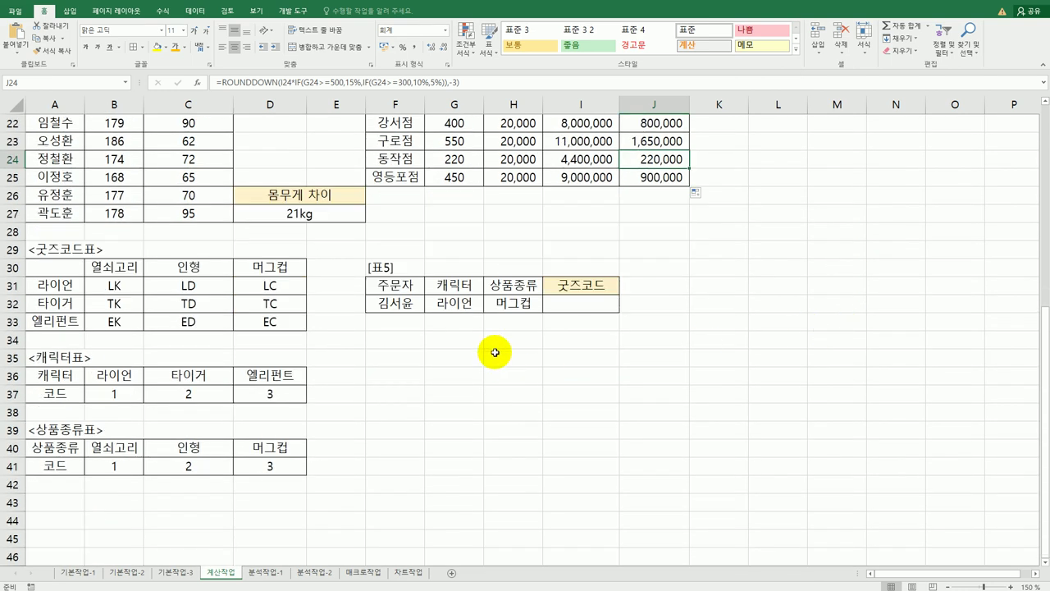
# Examine how the 캐릭터 and 상품종류 entries in 표5 relate to 캐릭터표, 상품종류표 and 굿즈코드표
pyautogui.click(410, 304)
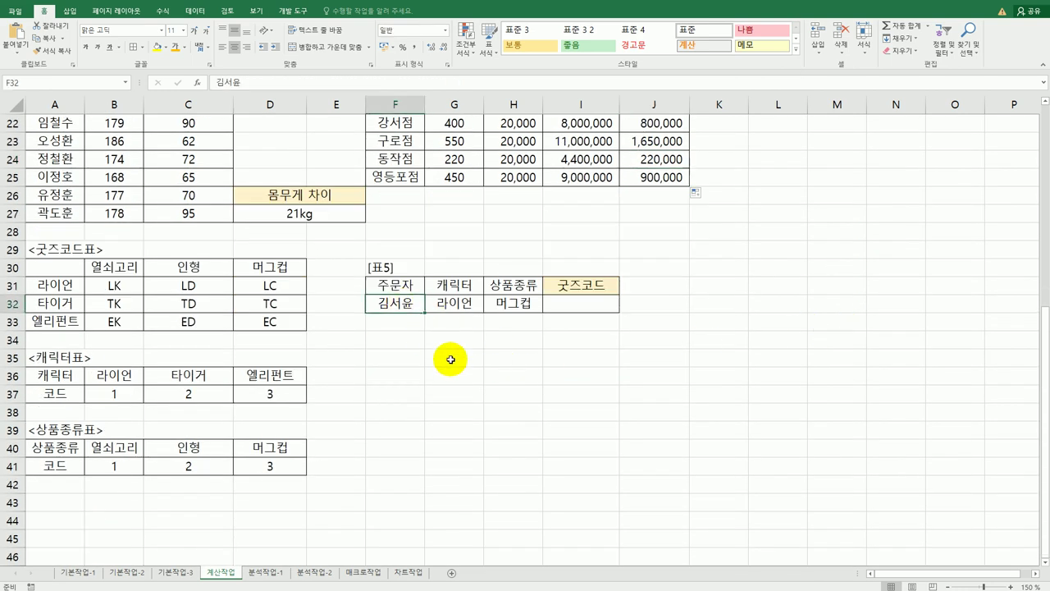
pyautogui.click(453, 303)
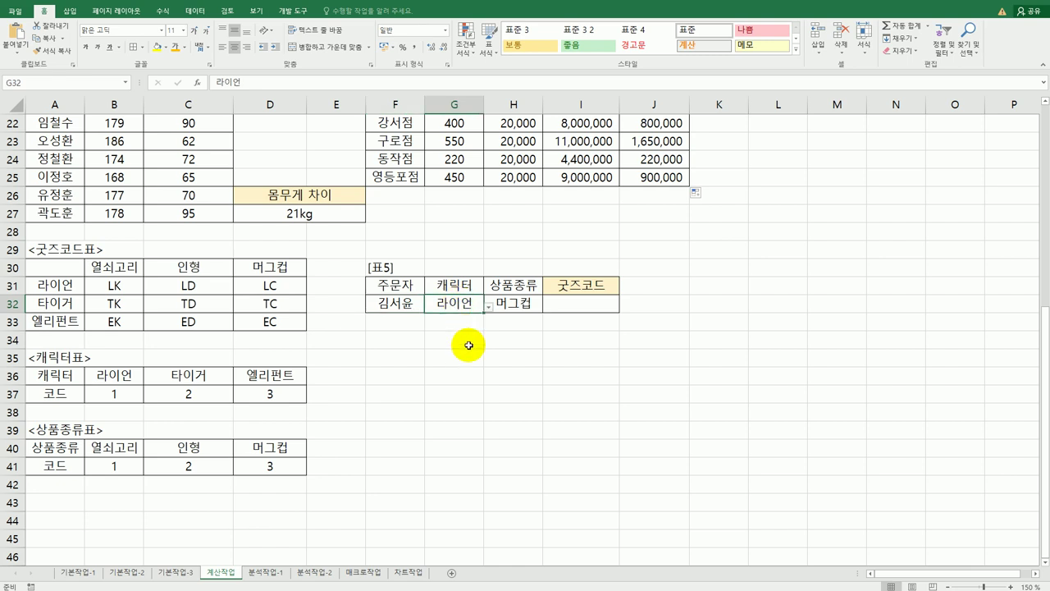
pyautogui.moveTo(113, 381); pyautogui.dragTo(270, 391)
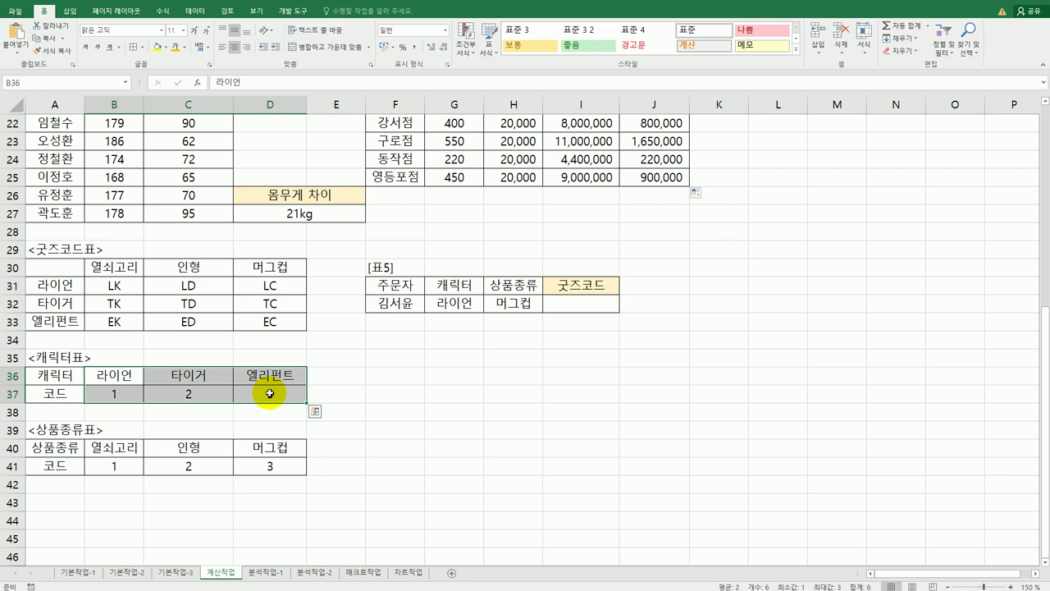
pyautogui.click(131, 393)
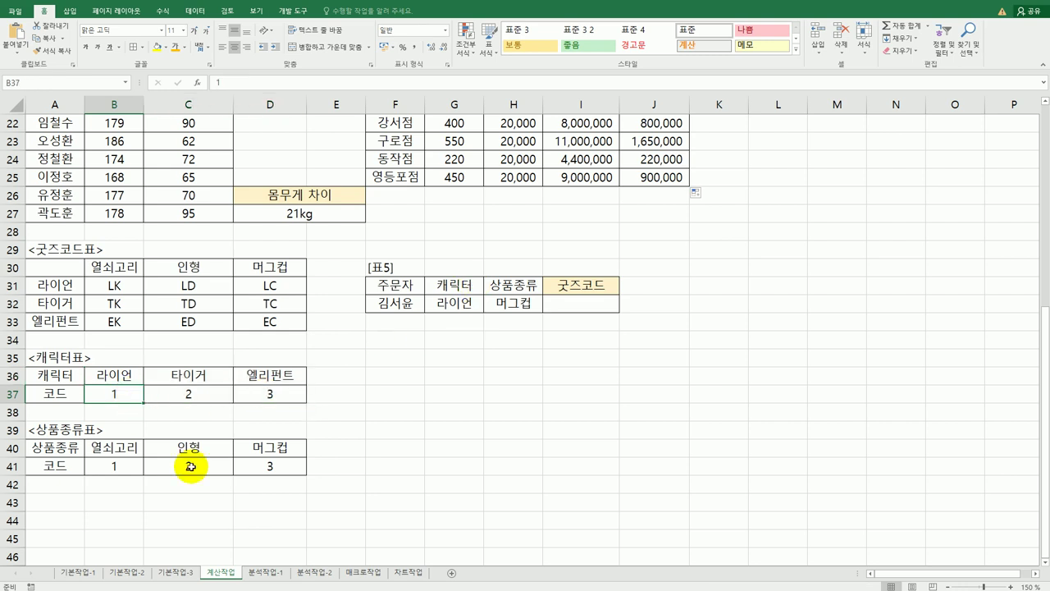
pyautogui.click(526, 286)
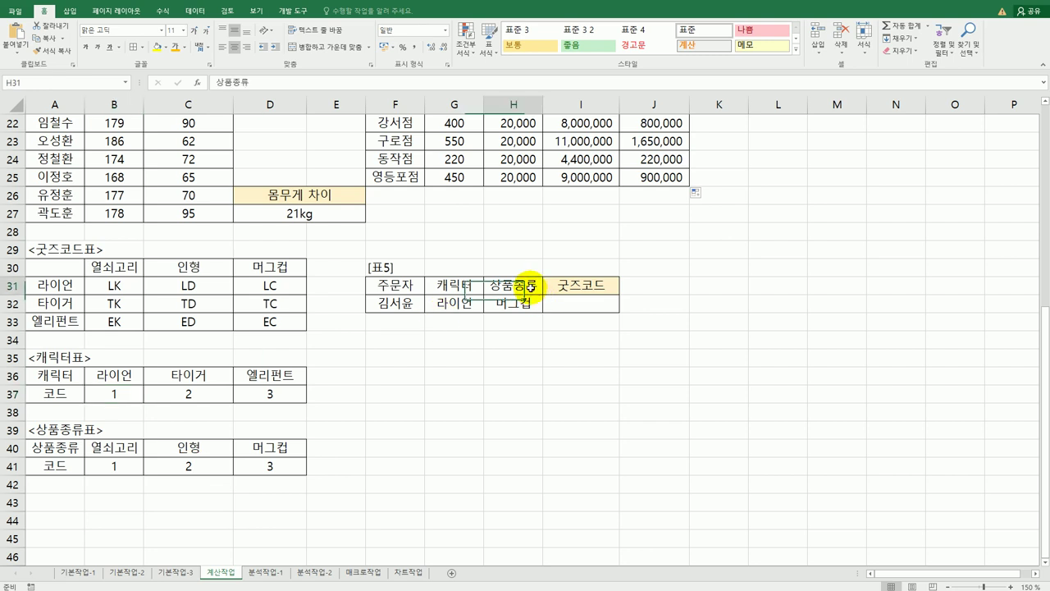
pyautogui.click(518, 309)
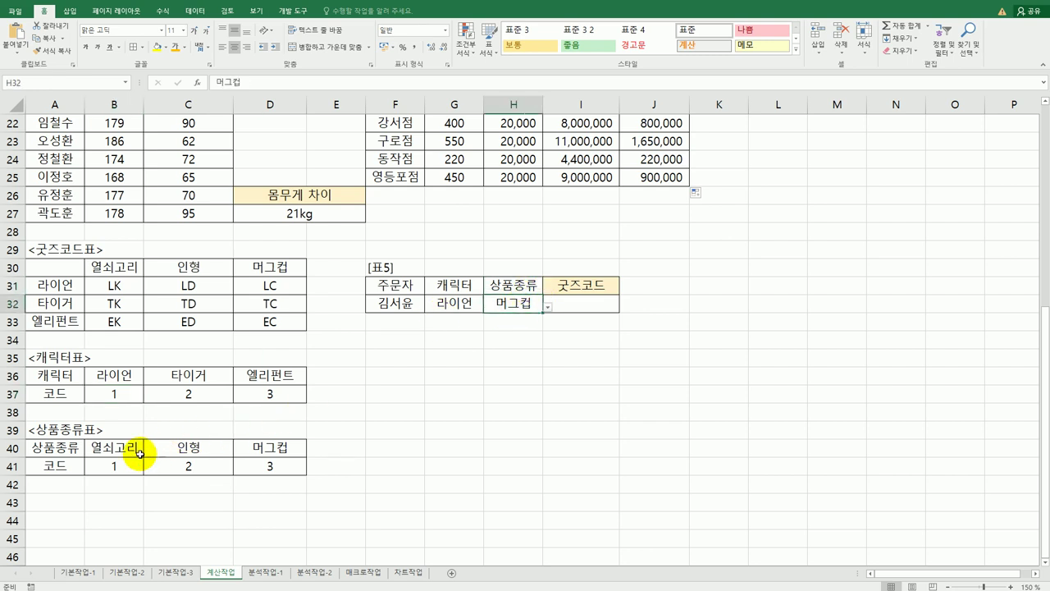
pyautogui.moveTo(132, 454); pyautogui.dragTo(257, 451)
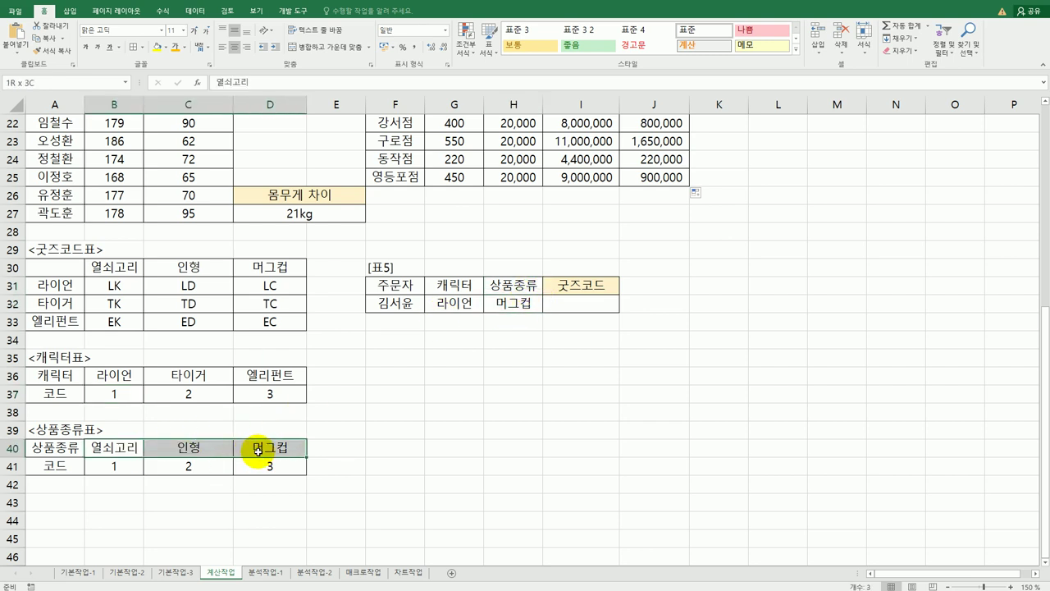
pyautogui.click(268, 465)
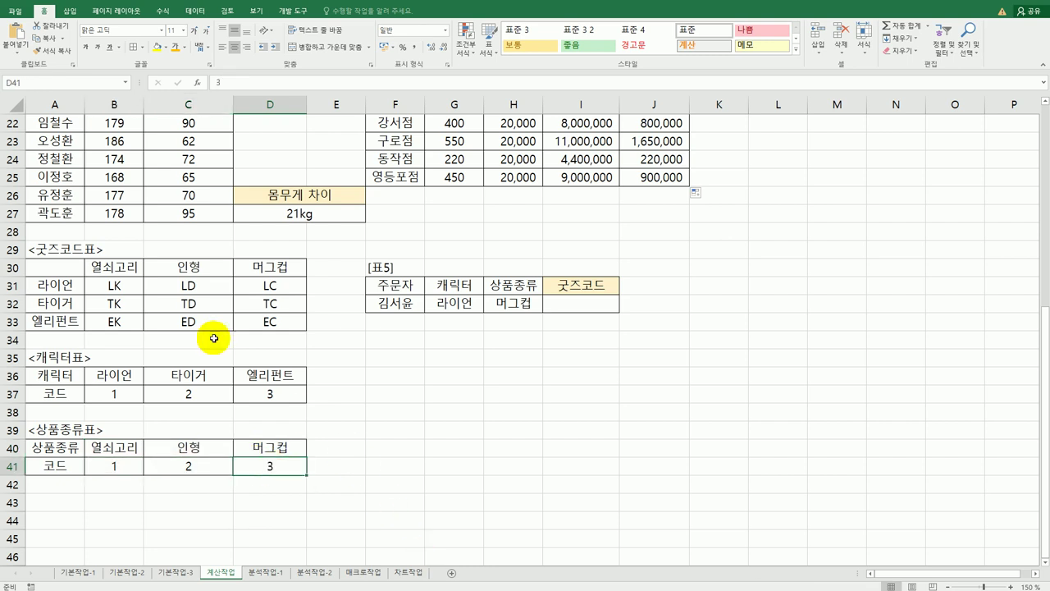
pyautogui.moveTo(113, 286); pyautogui.dragTo(277, 319)
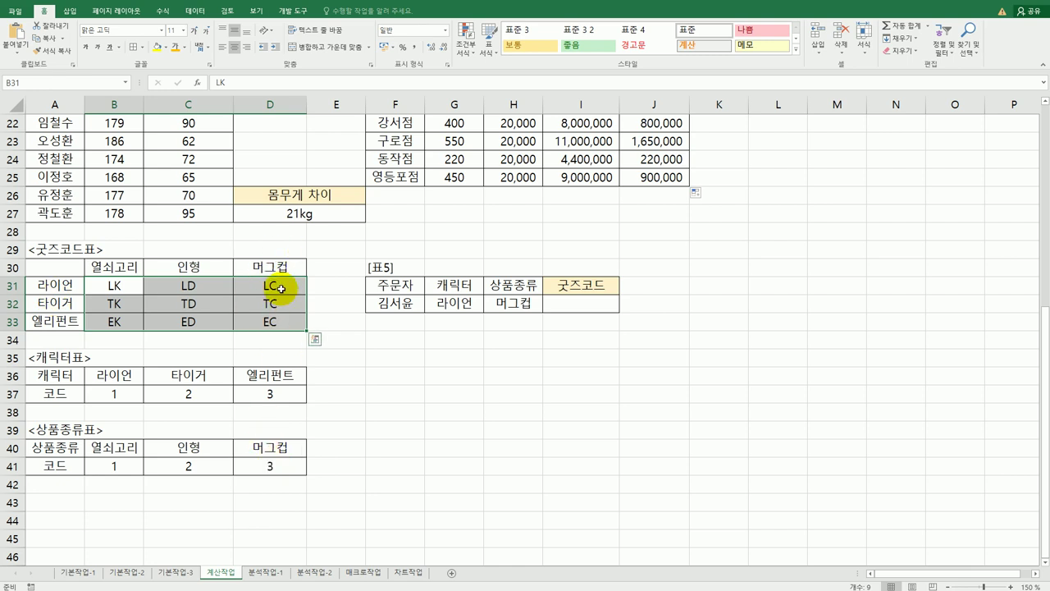
# Start an INDEX formula in I32 with the 굿즈코드표 range B31:D33 as its array
pyautogui.click(606, 303)
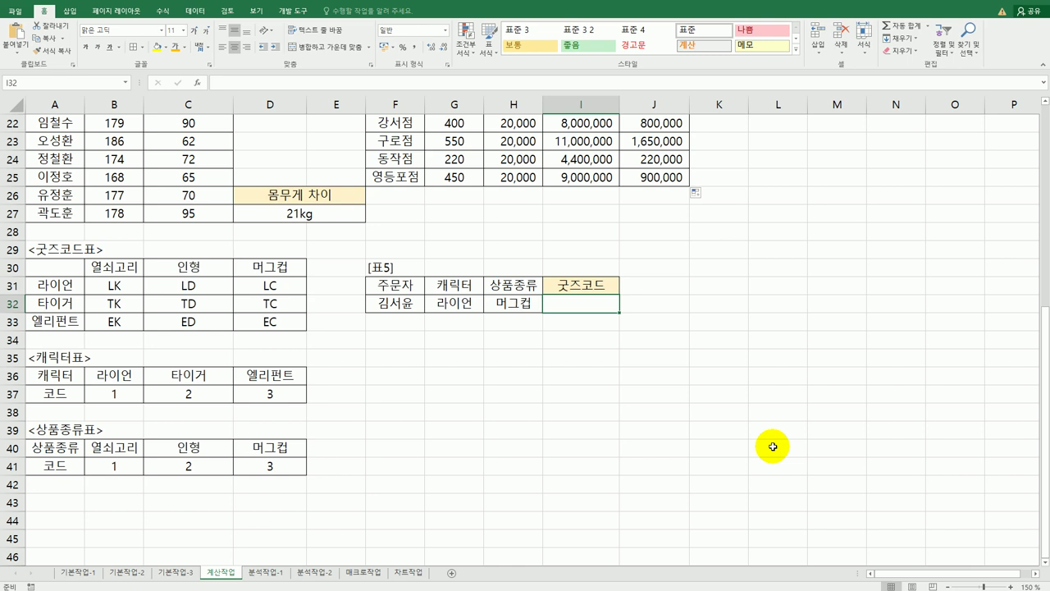
pyautogui.write('=in')
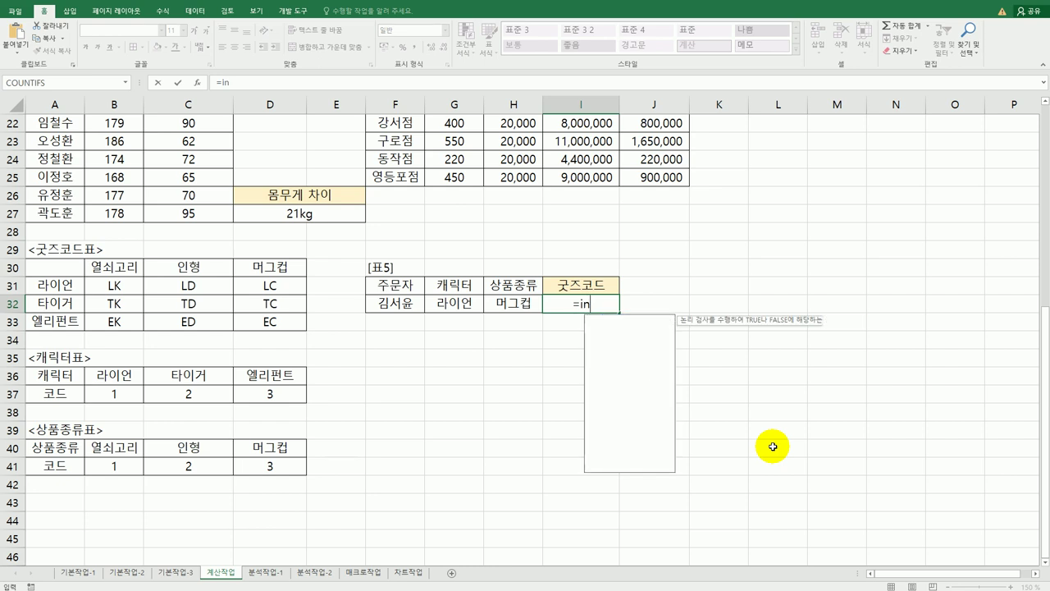
pyautogui.press('Tab')
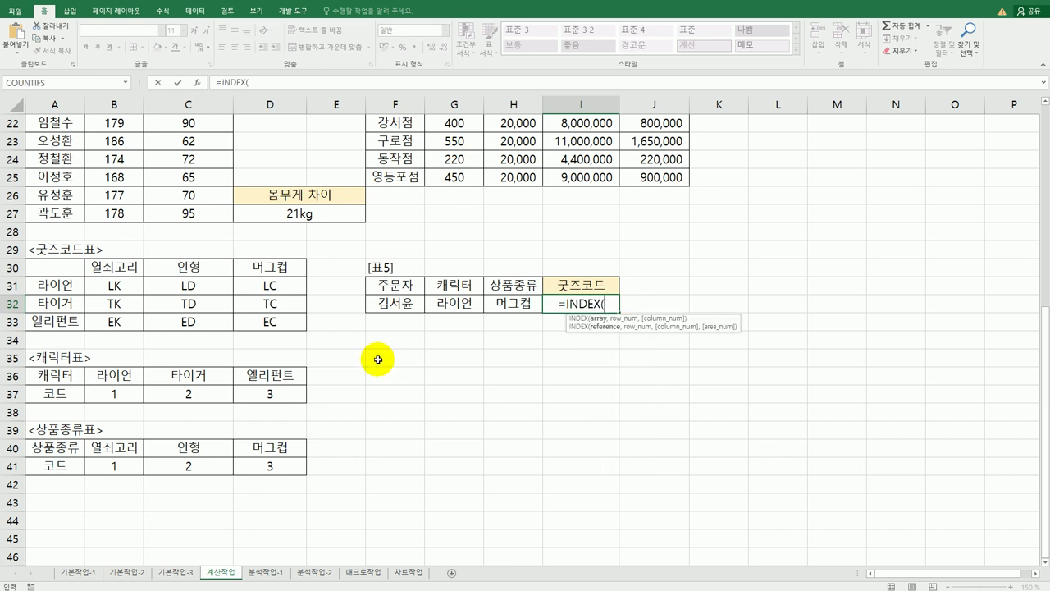
pyautogui.moveTo(123, 287); pyautogui.dragTo(248, 317)
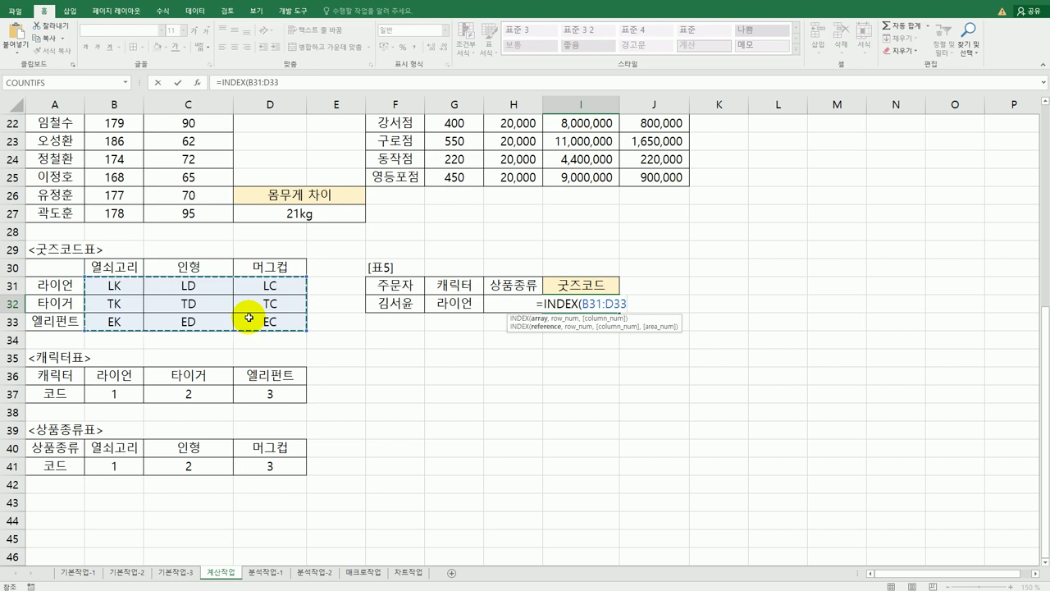
pyautogui.write(',')
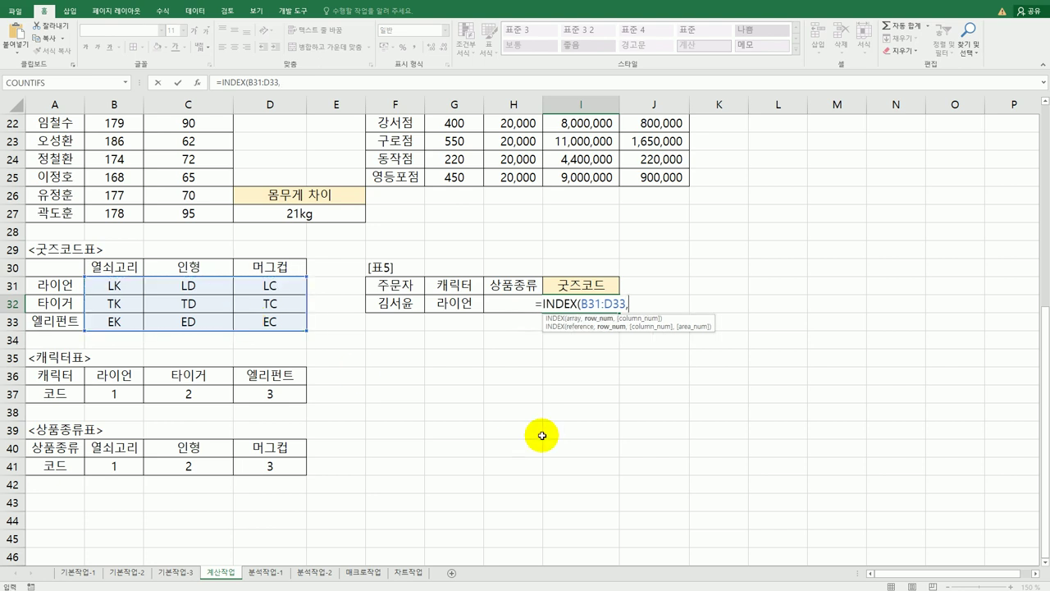
# Add HLOOKUP(G32,B36:D37,2,FALSE) as the row number of the INDEX formula in I32
pyautogui.write('HL')
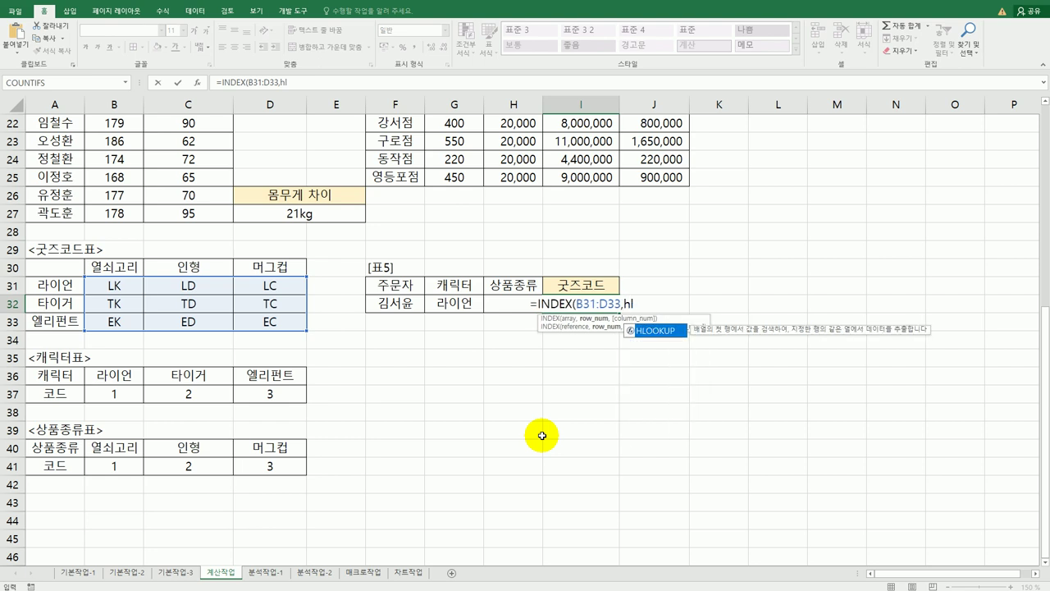
pyautogui.press('Tab')
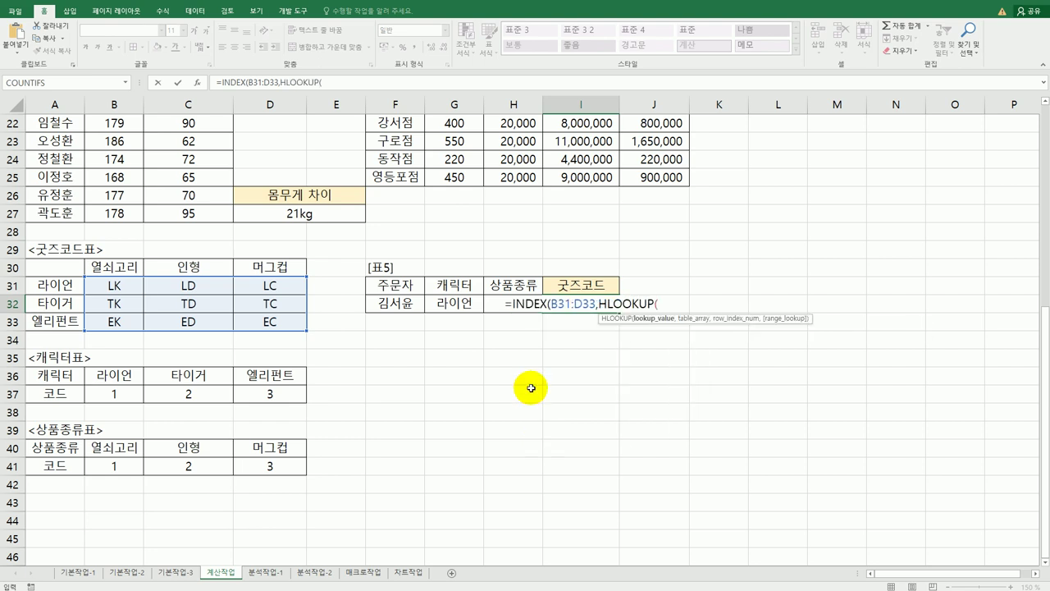
pyautogui.click(457, 305)
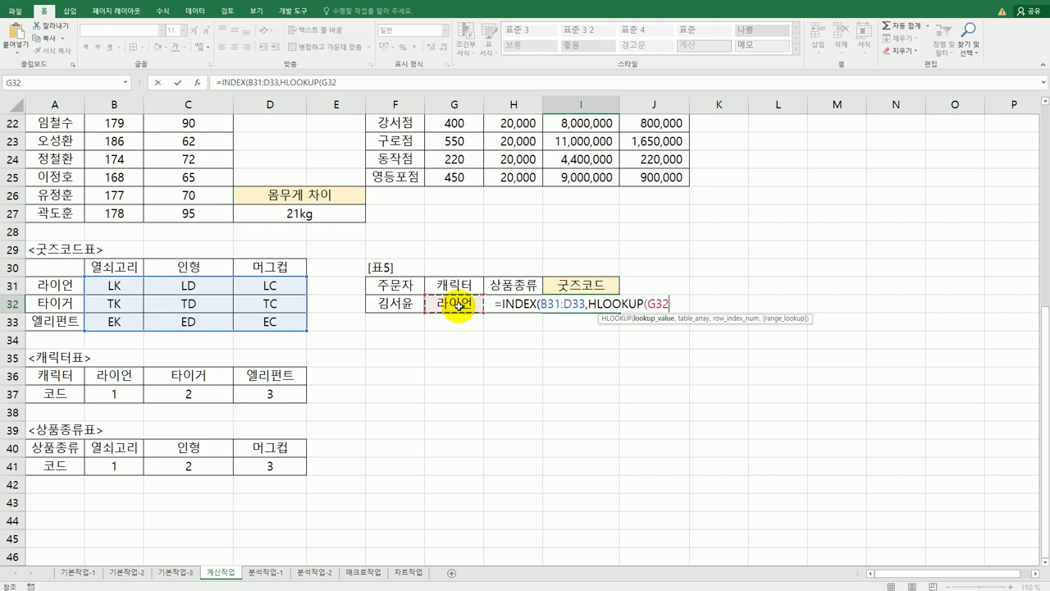
pyautogui.write(',')
pyautogui.moveTo(114, 375); pyautogui.dragTo(246, 400)
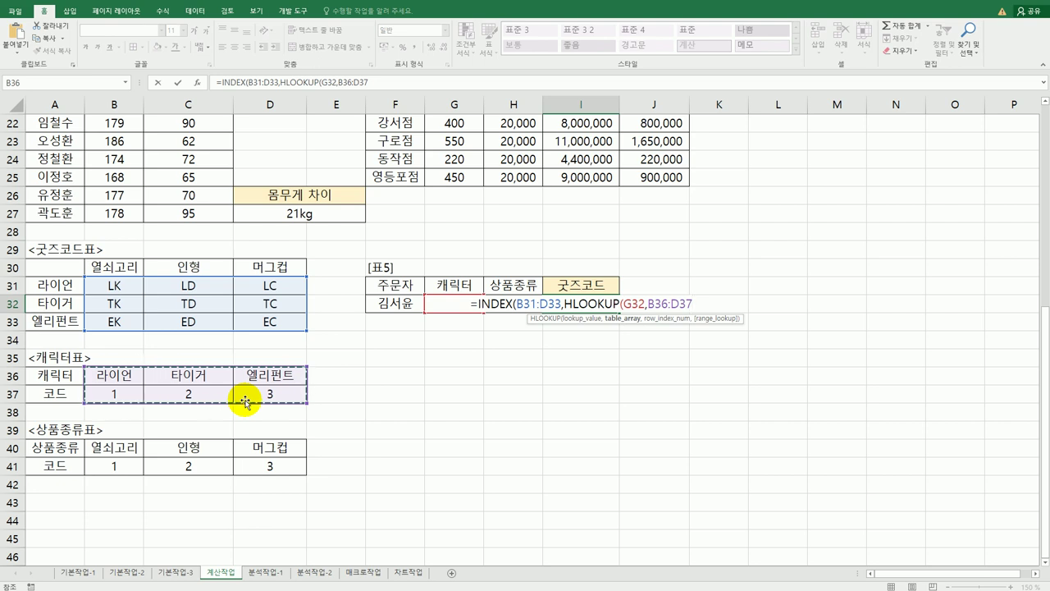
pyautogui.write(',')
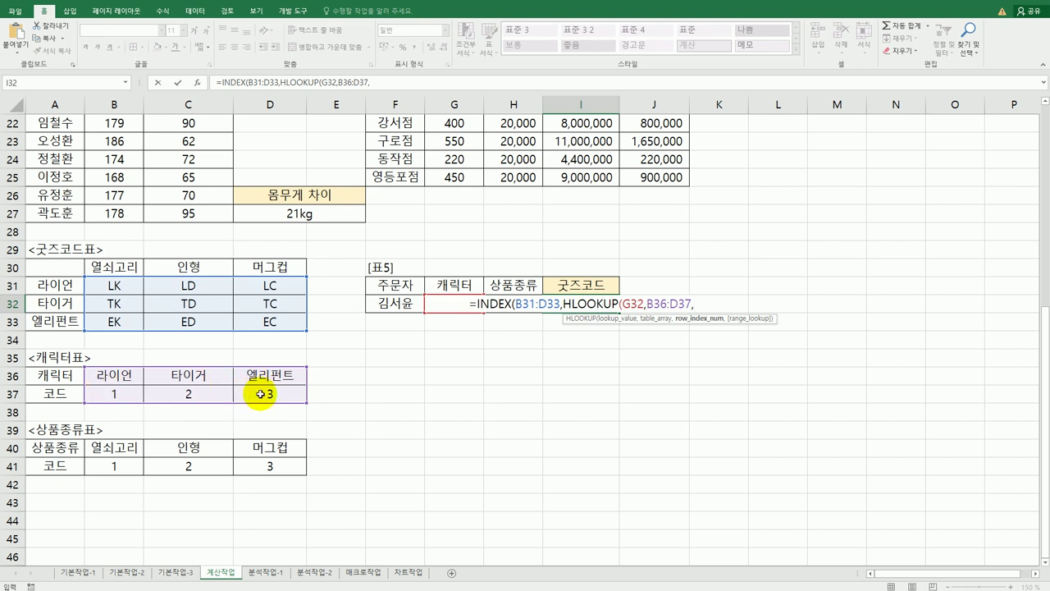
pyautogui.write('2')
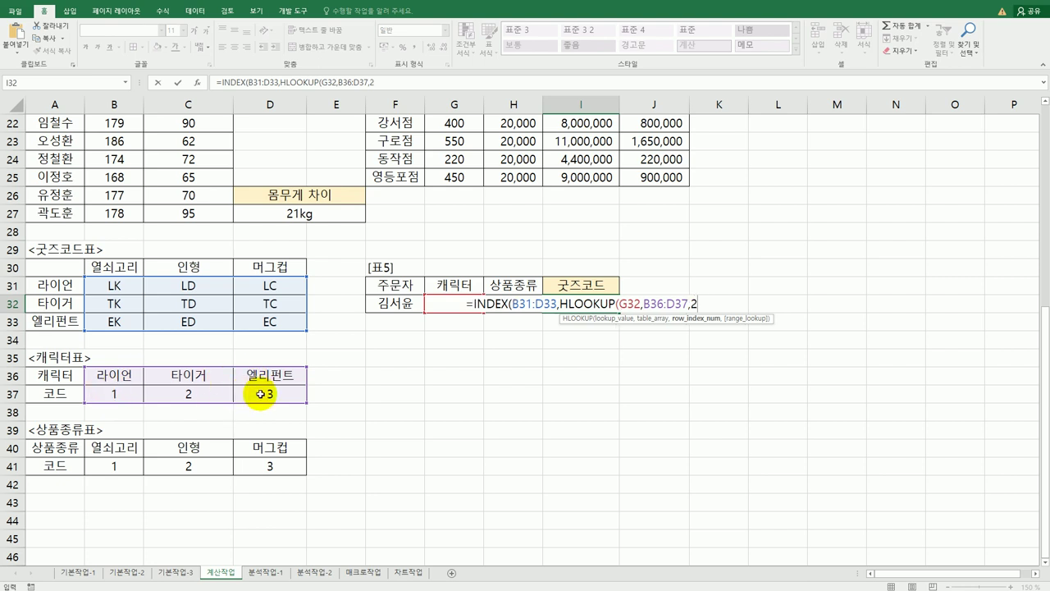
pyautogui.write(',')
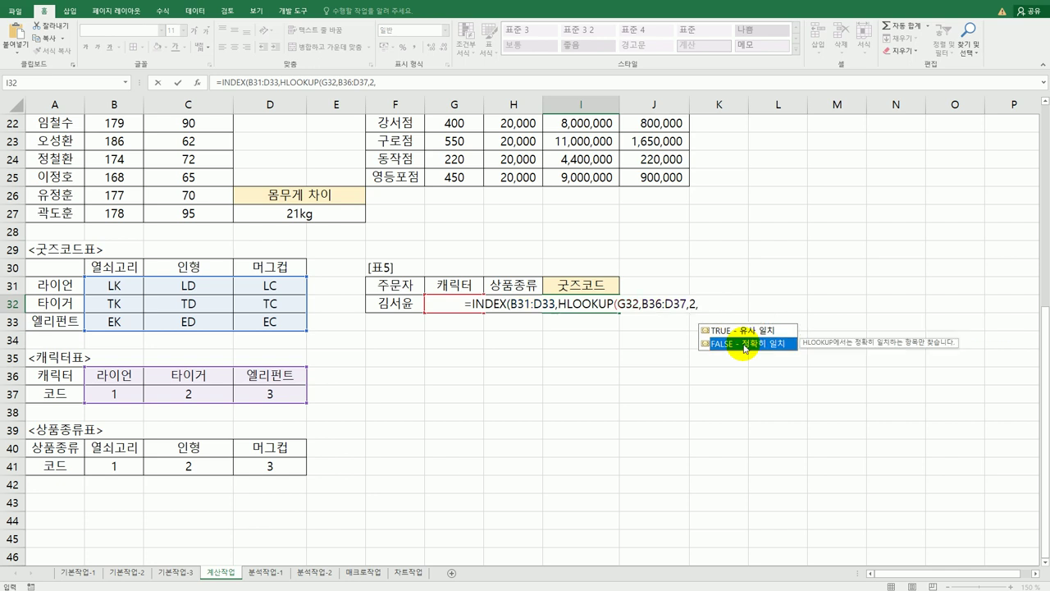
pyautogui.doubleClick(744, 344)
pyautogui.write('),')
# Begin a second HLOOKUP for the INDEX column number, looking up H32 in the 상품종류표 range B40:D41
pyautogui.write('HL')
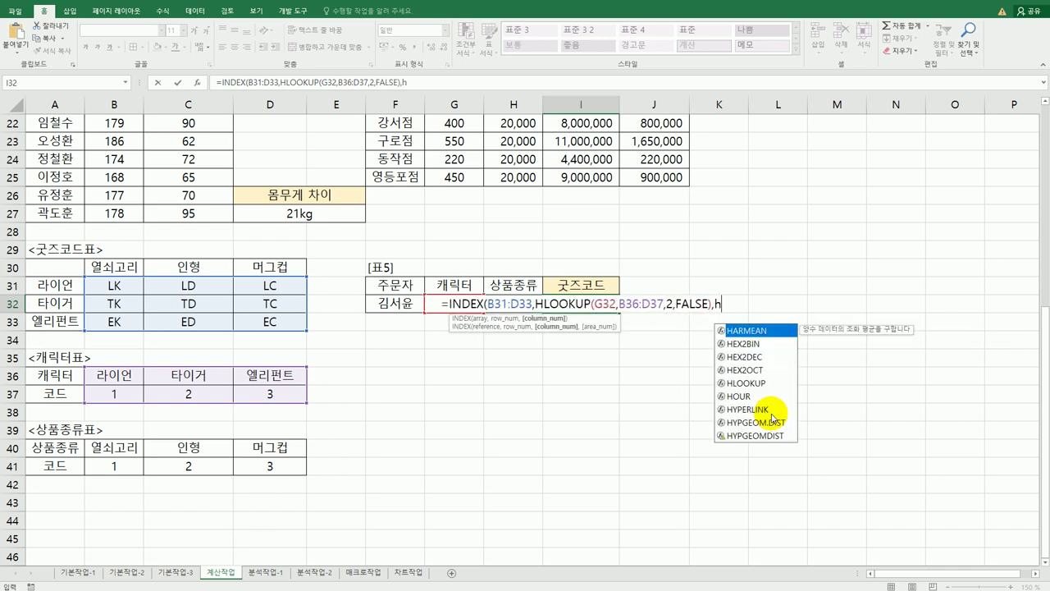
pyautogui.press('Tab')
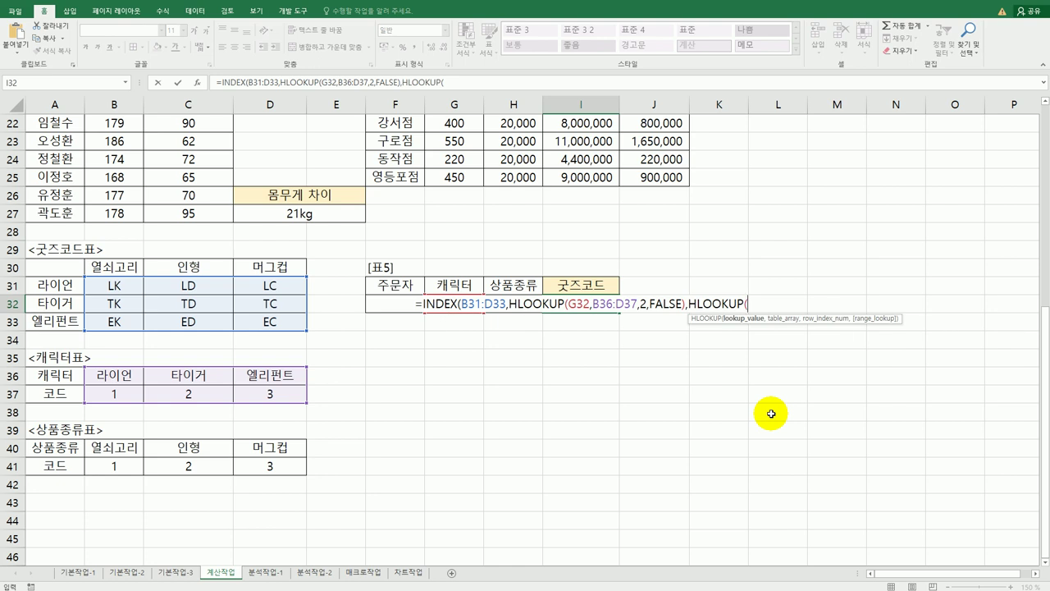
pyautogui.click(506, 304)
pyautogui.write('h')
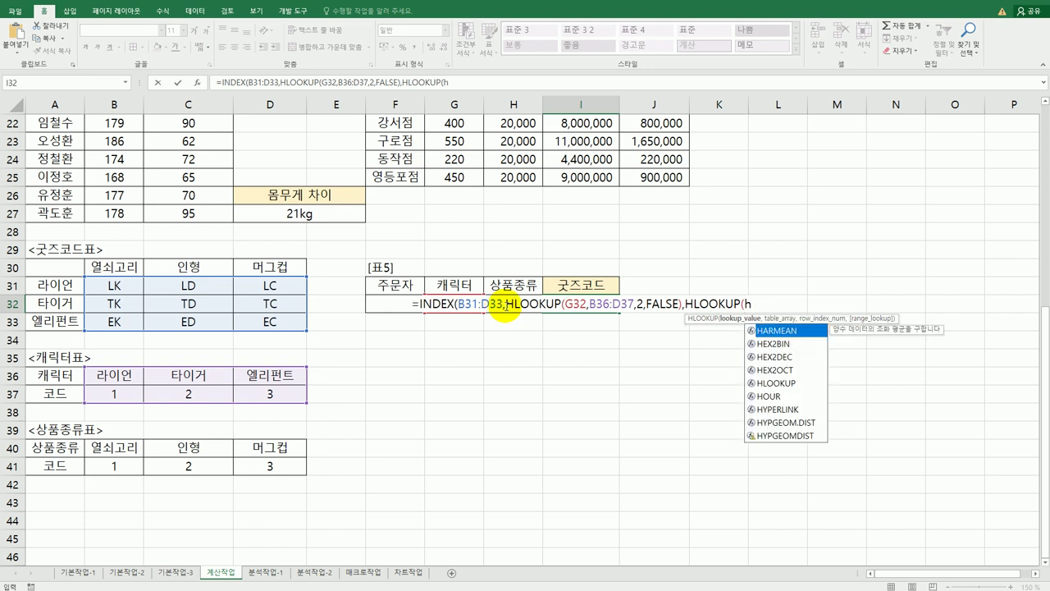
pyautogui.write('32')
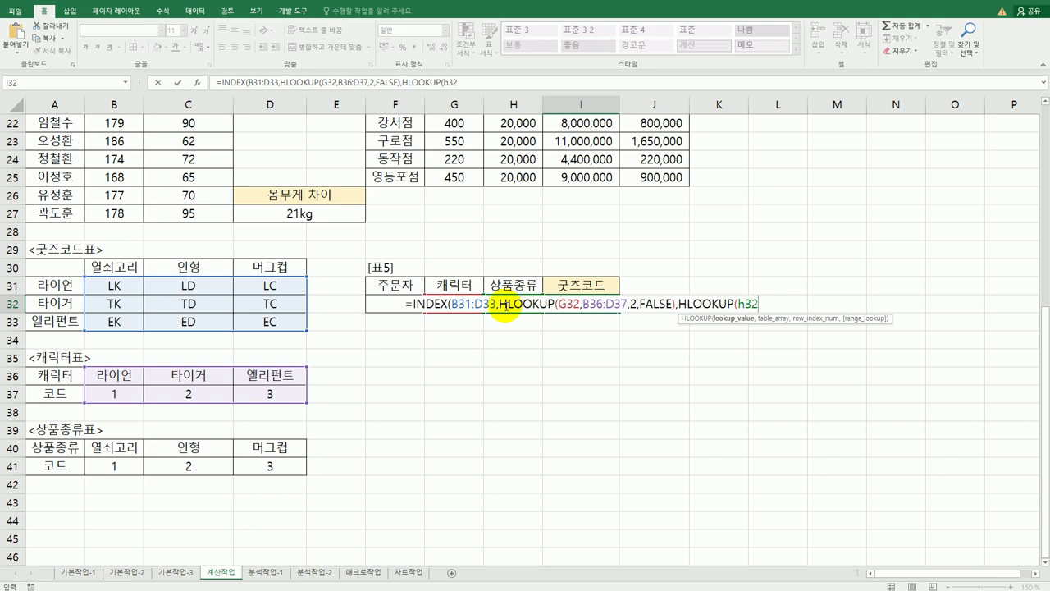
pyautogui.write(',')
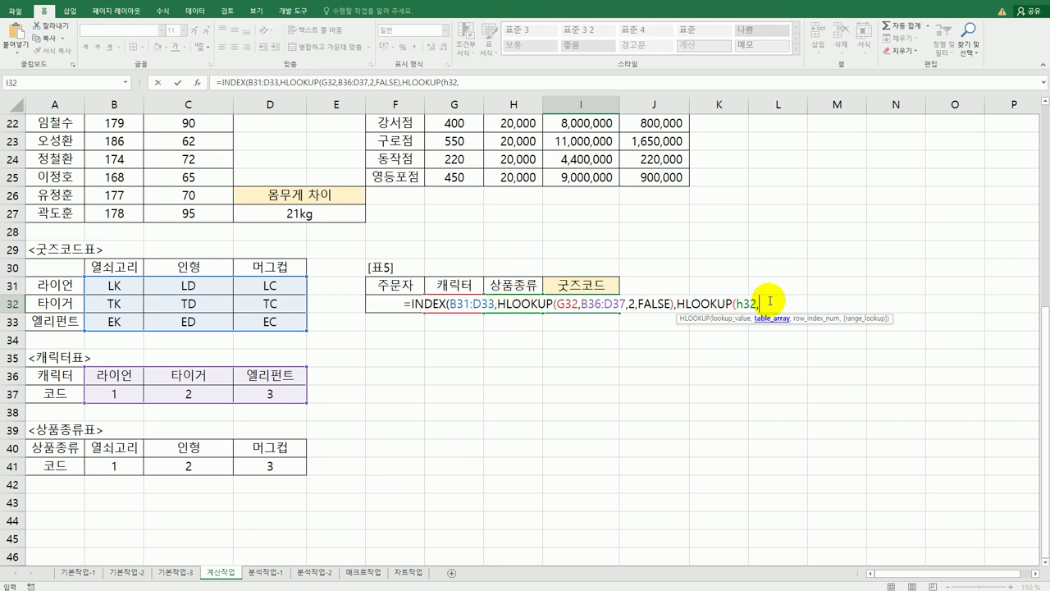
pyautogui.click(113, 450)
pyautogui.moveTo(113, 449); pyautogui.dragTo(244, 464)
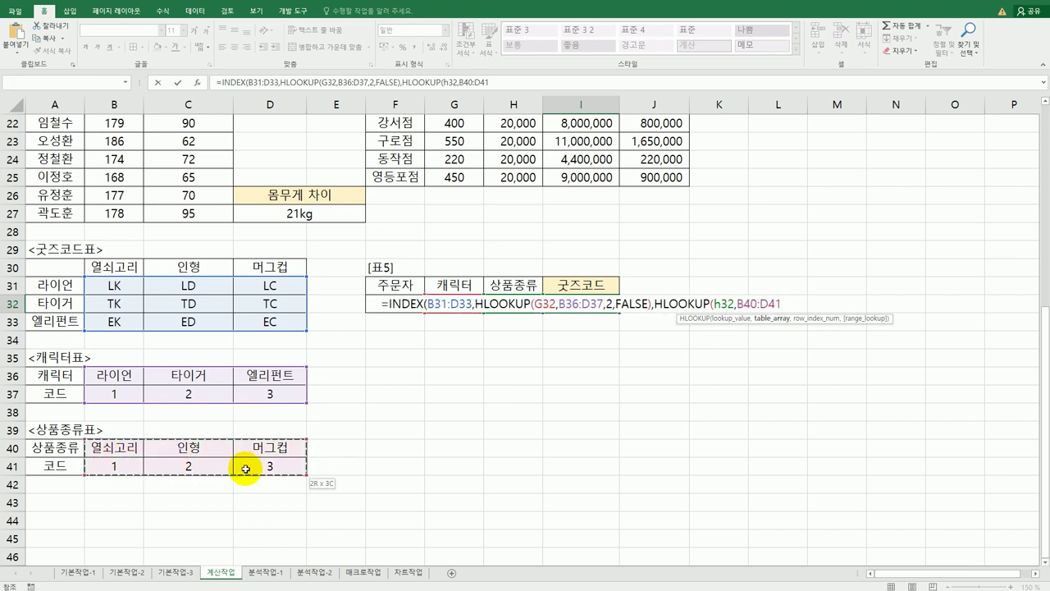
# Complete the second HLOOKUP with row index 2 and exact match FALSE, and enter the finished INDEX formula in I32
pyautogui.write(',')
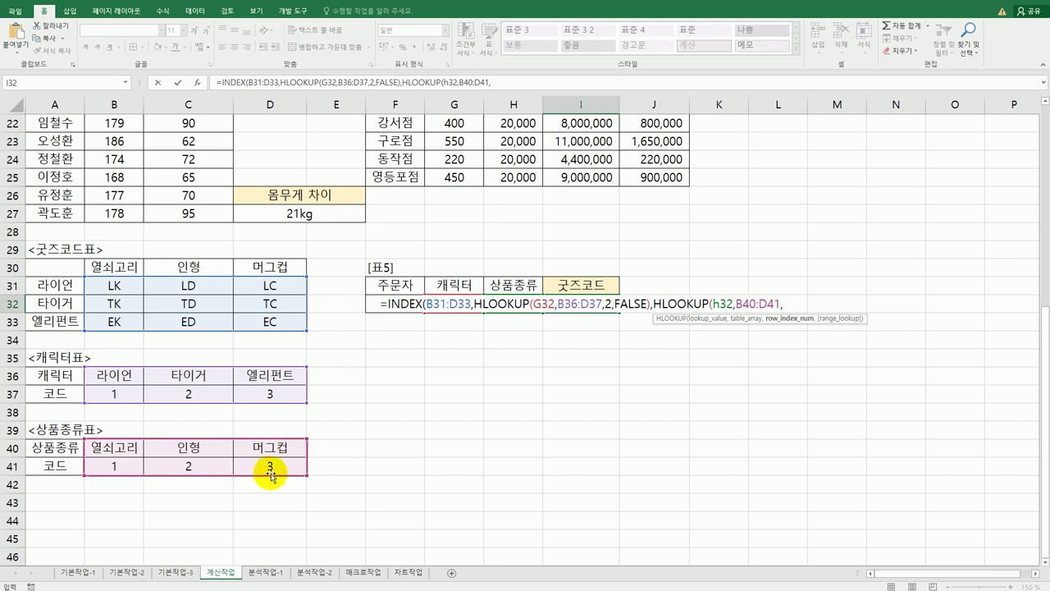
pyautogui.write('2')
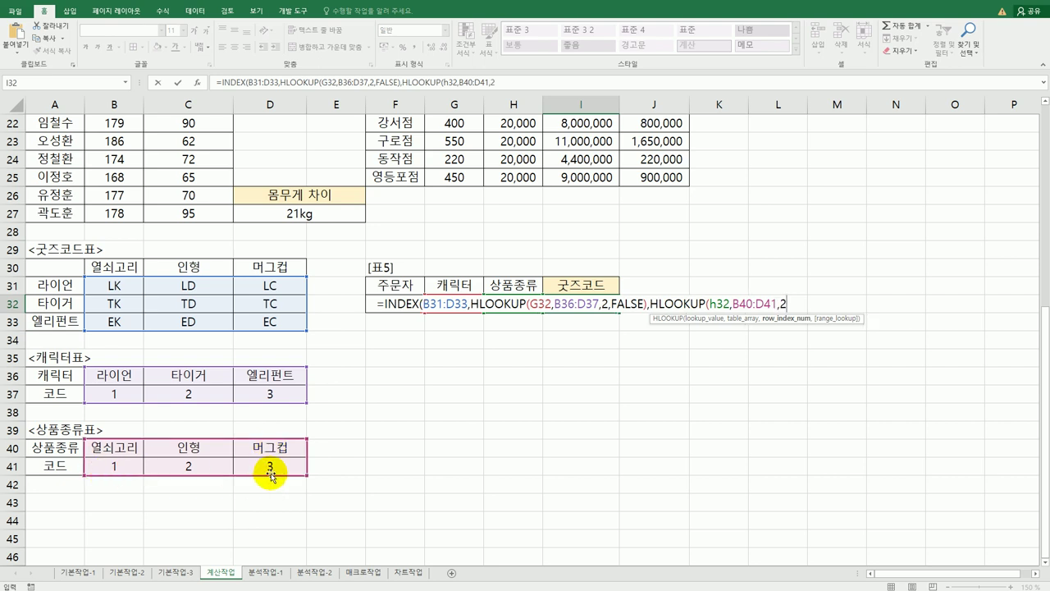
pyautogui.write(',')
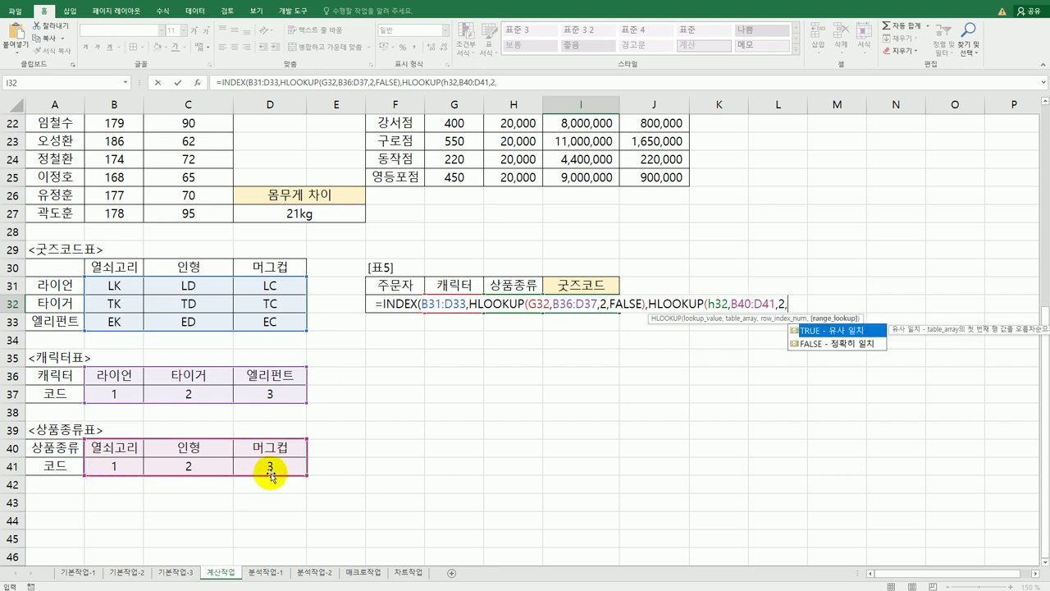
pyautogui.doubleClick(849, 348)
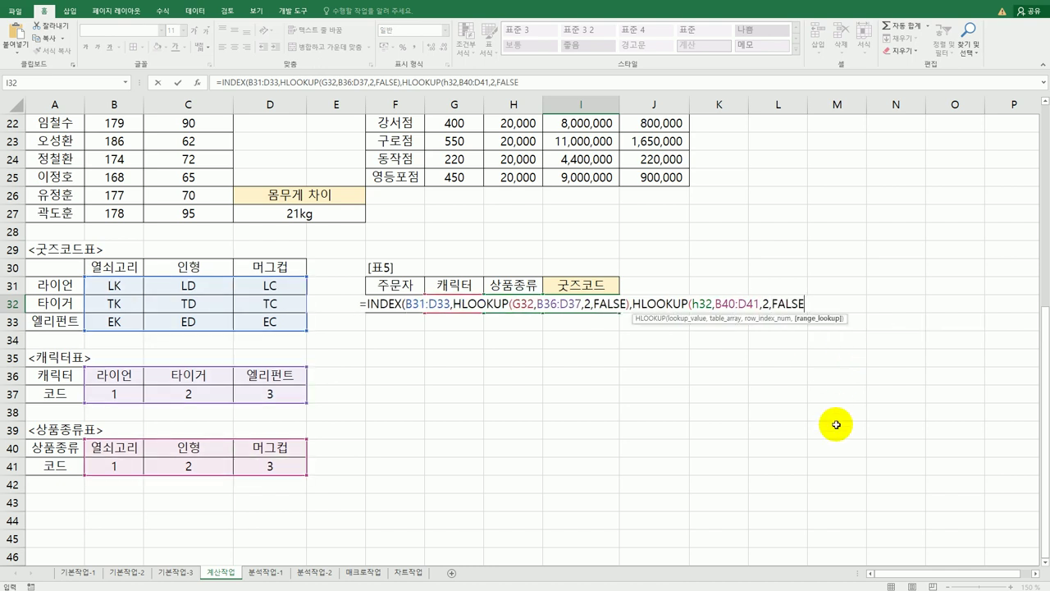
pyautogui.write('))')
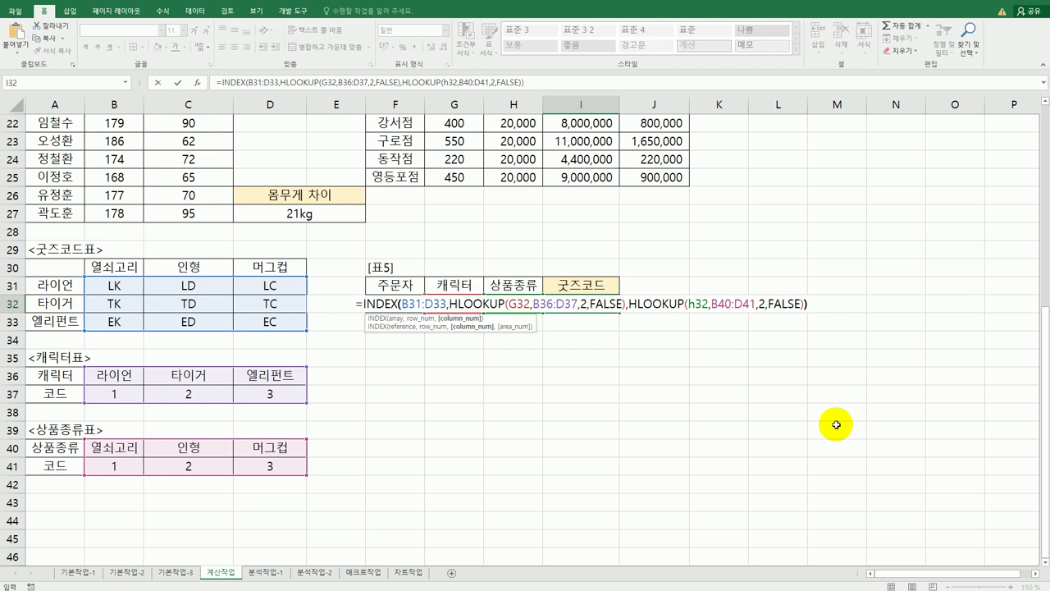
pyautogui.press('Return')
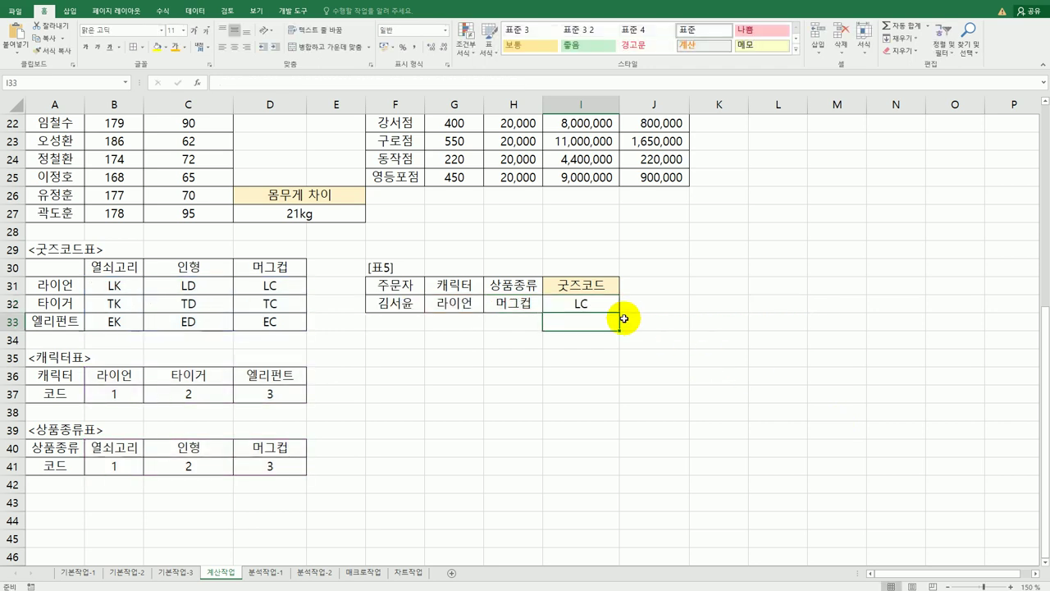
pyautogui.click(587, 305)
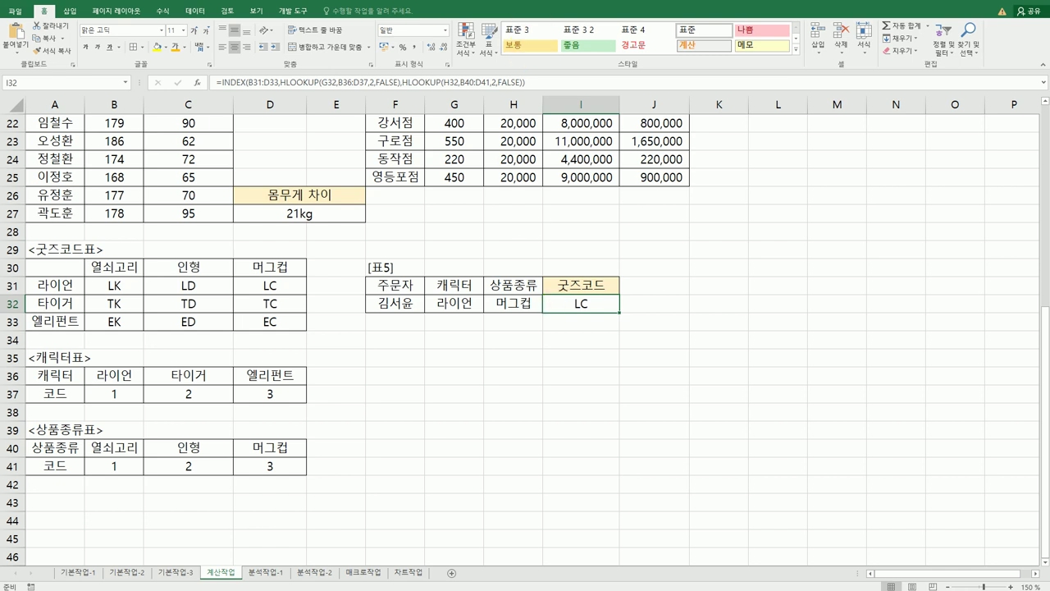
# Switch to the exam document, read the pivot table instructions for 분석작업-1, and return to the workbook
pyautogui.hotkey('alt', 'Tab')
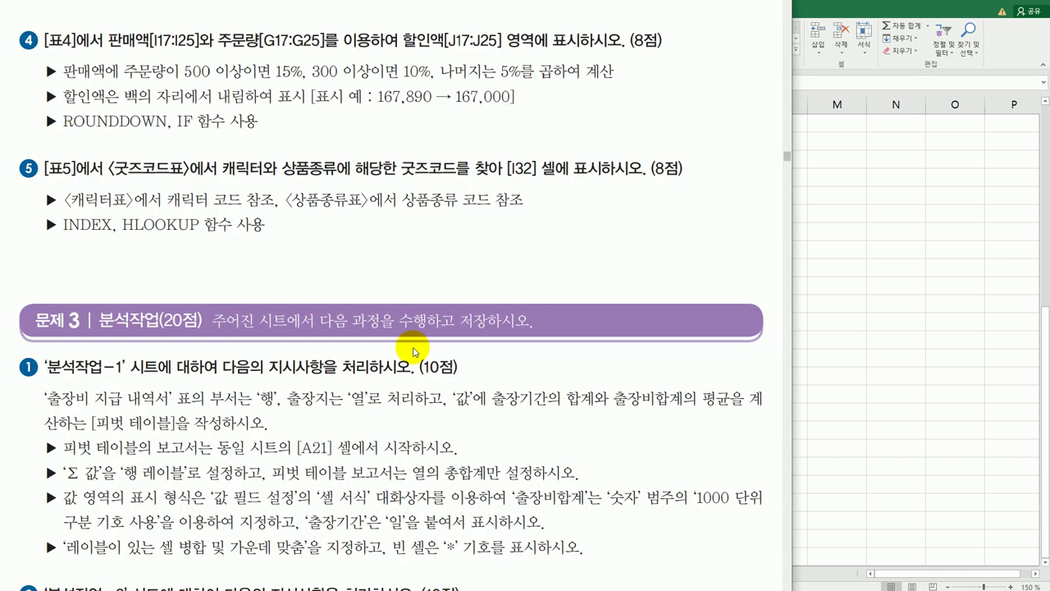
pyautogui.scroll(-5, 413, 350)
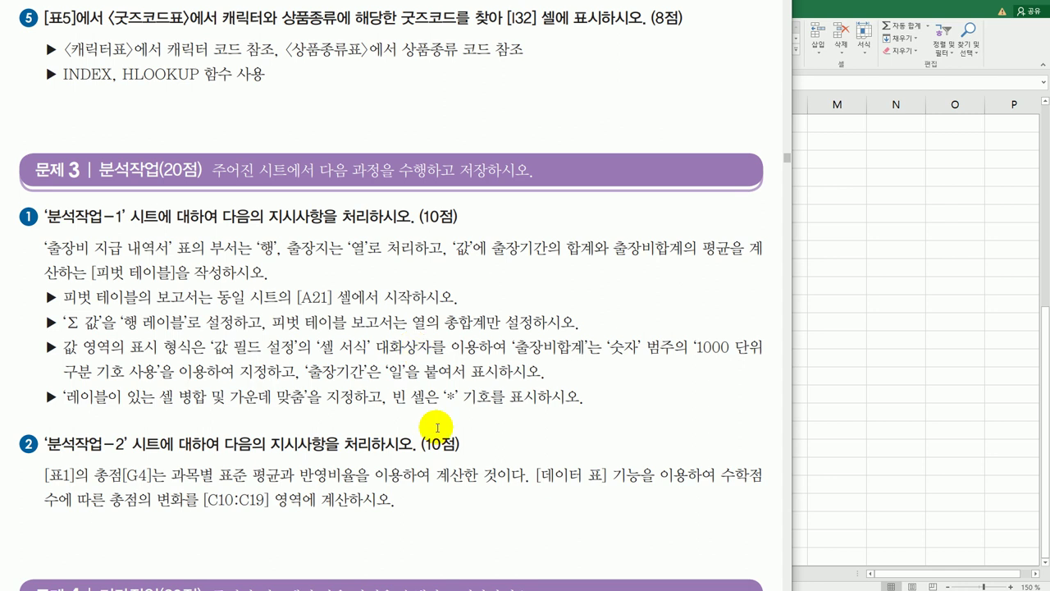
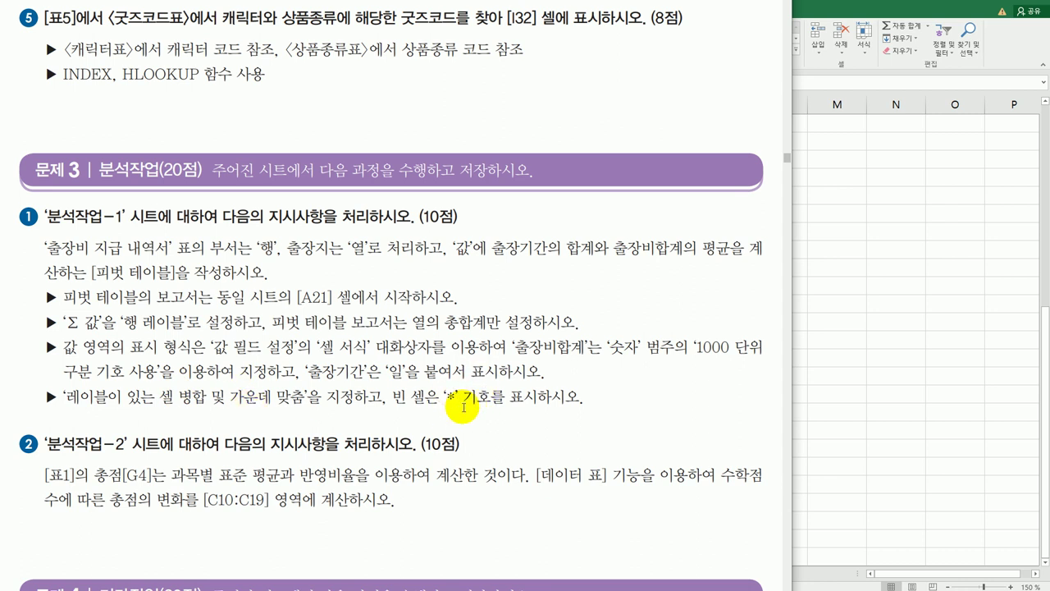
pyautogui.click(820, 346)
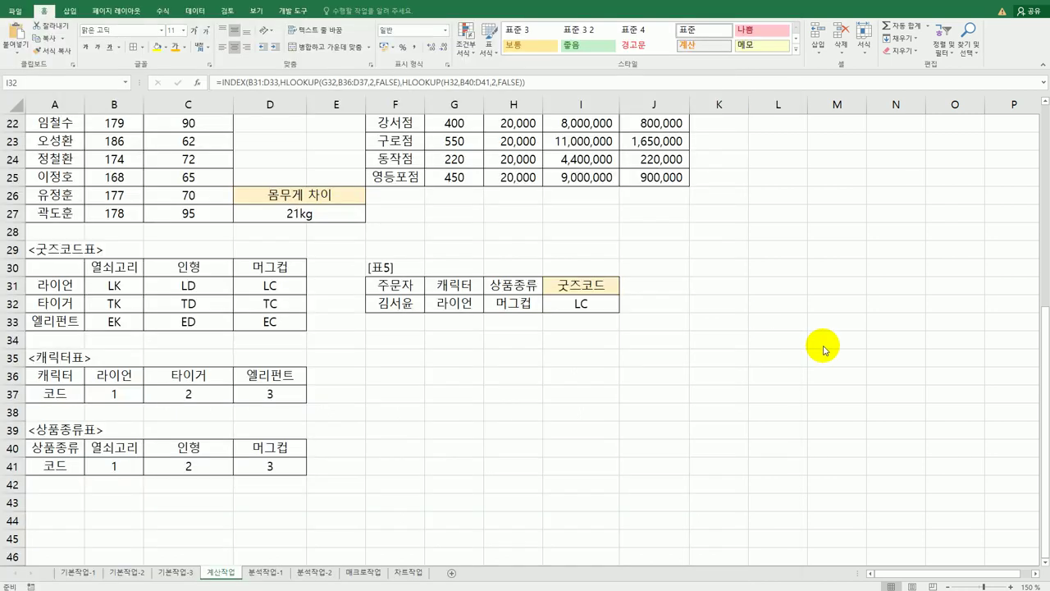
# On sheet 분석작업-1, start a new pivot table from the 출장비 지급 내역서 table range A3:J16
pyautogui.click(266, 572)
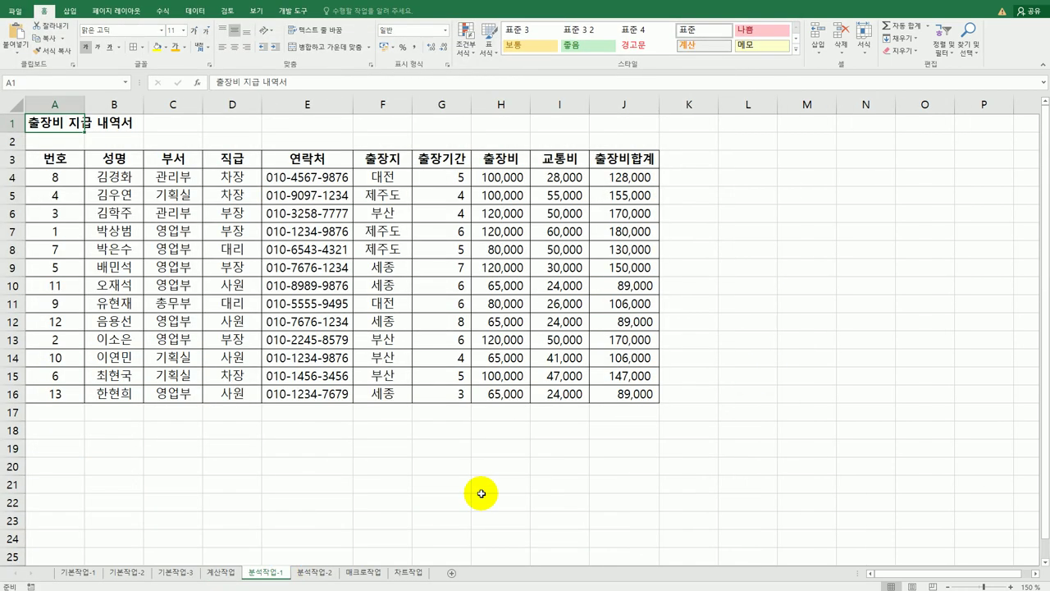
pyautogui.click(232, 262)
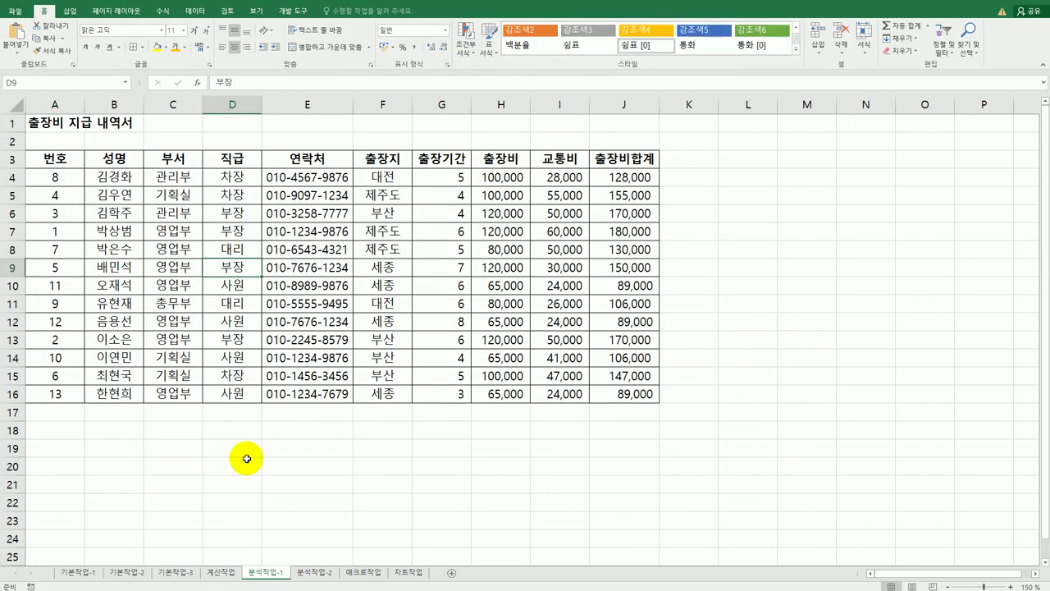
pyautogui.click(70, 13)
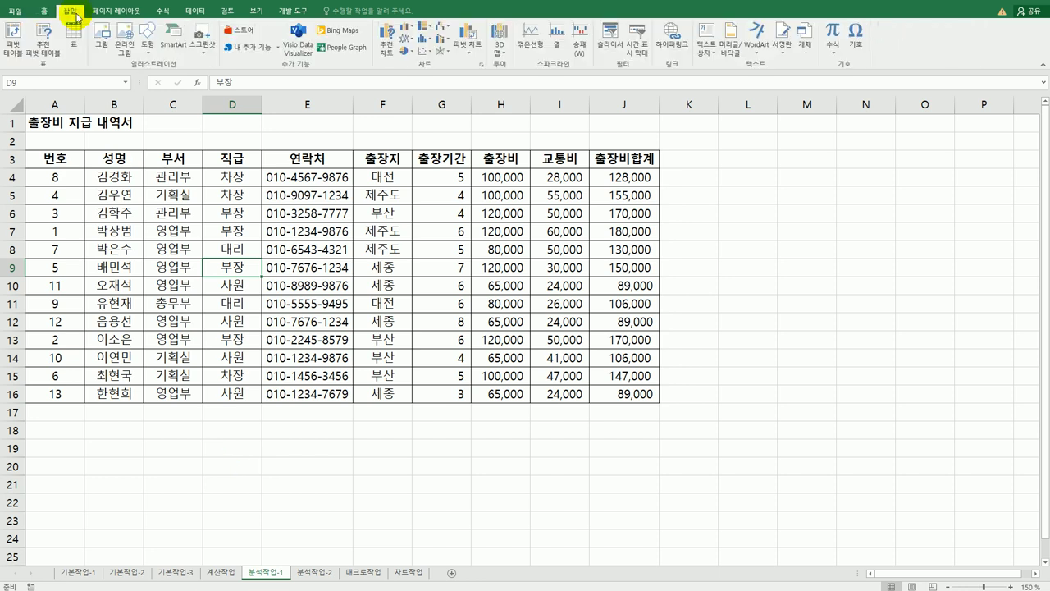
pyautogui.click(13, 41)
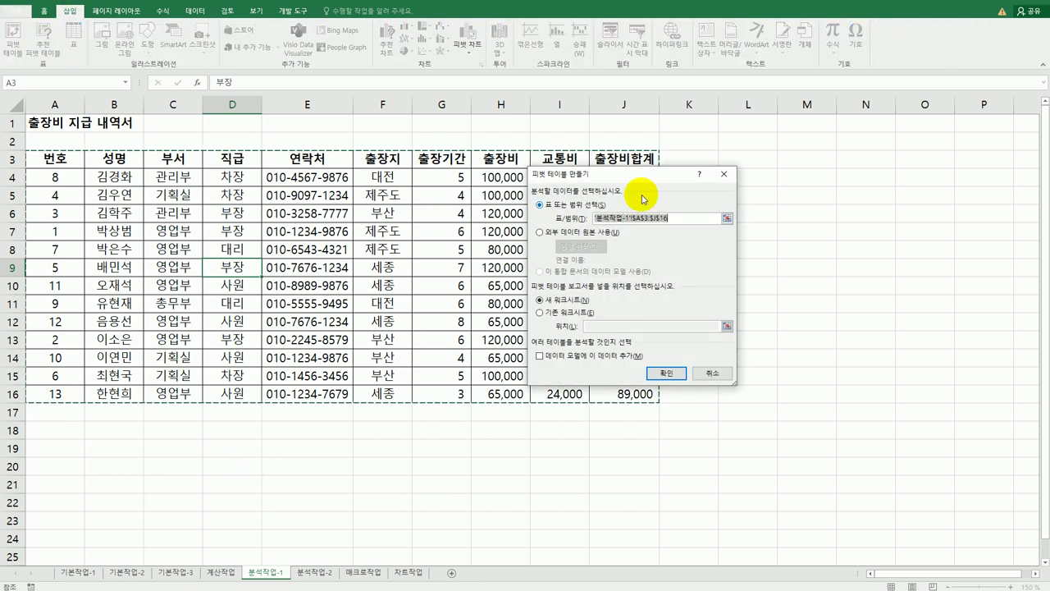
pyautogui.moveTo(649, 174); pyautogui.dragTo(852, 177)
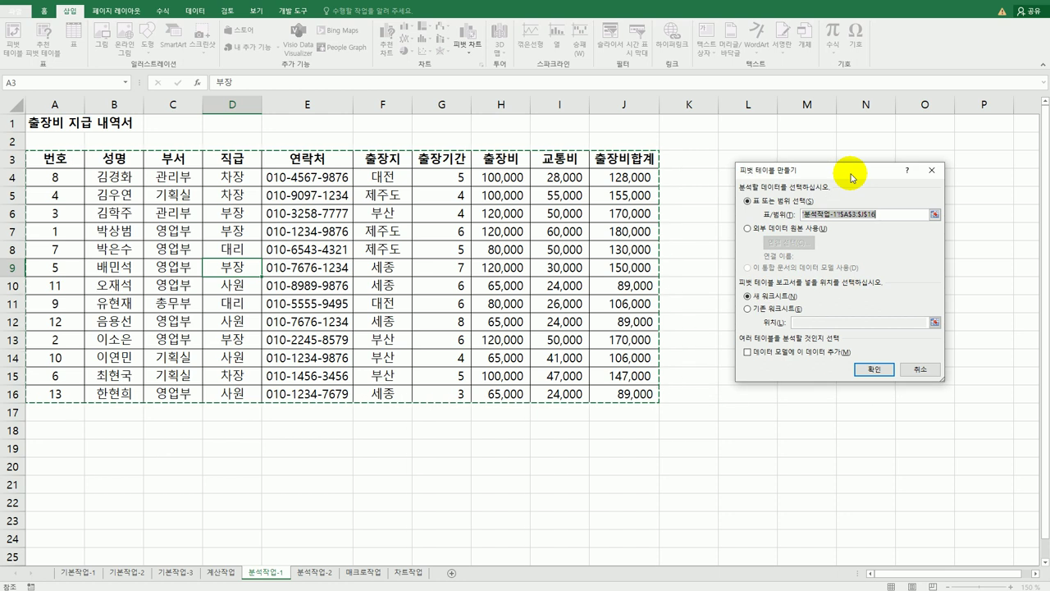
# Check the required location in the exam document and create the pivot table on the existing worksheet at cell A21
pyautogui.click(770, 309)
pyautogui.click(812, 321)
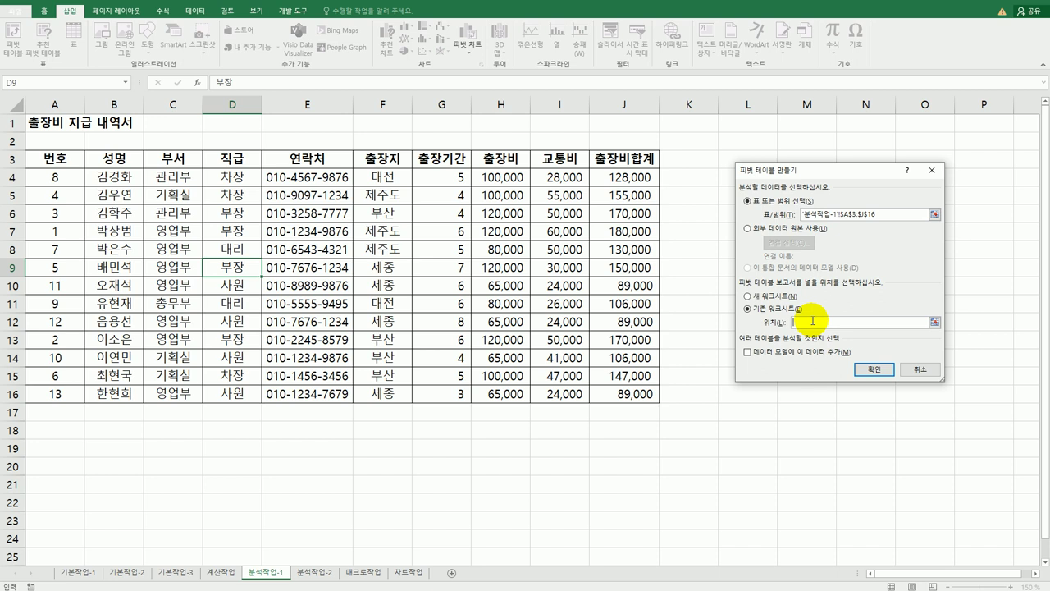
pyautogui.hotkey('alt', 'Tab')
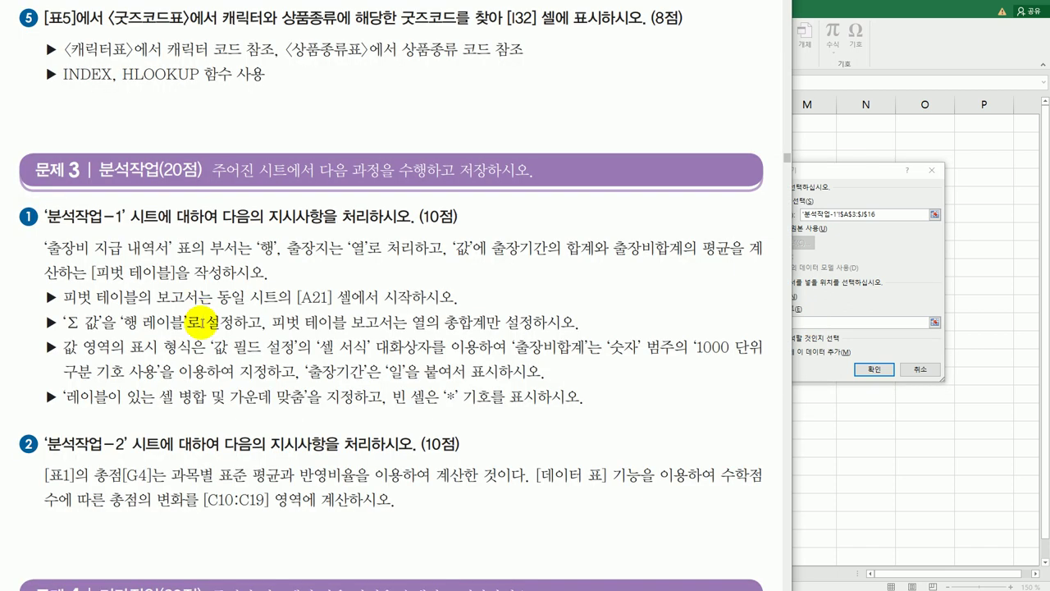
pyautogui.click(863, 174)
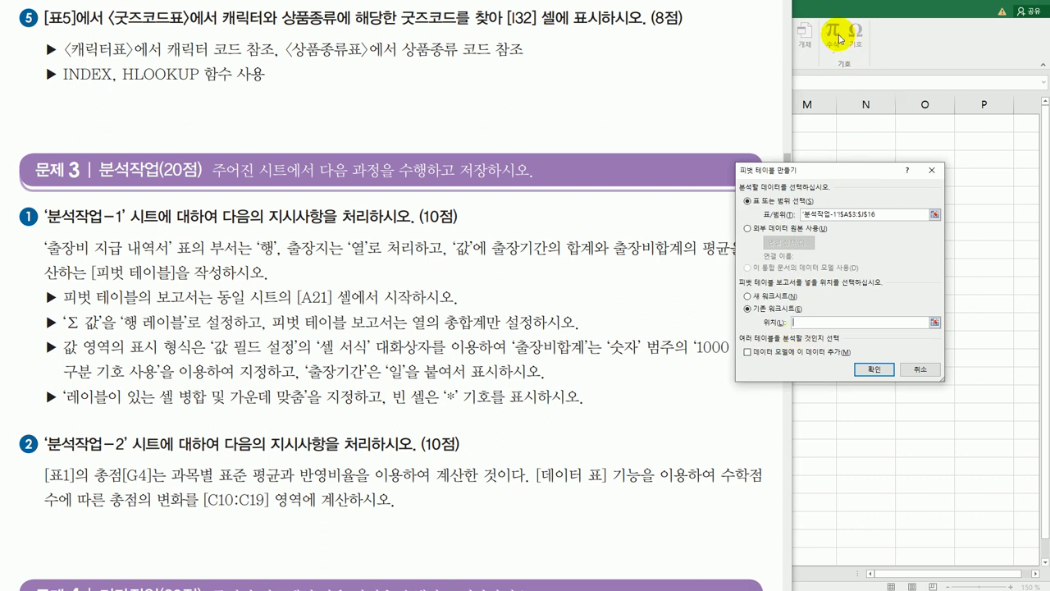
pyautogui.click(824, 7)
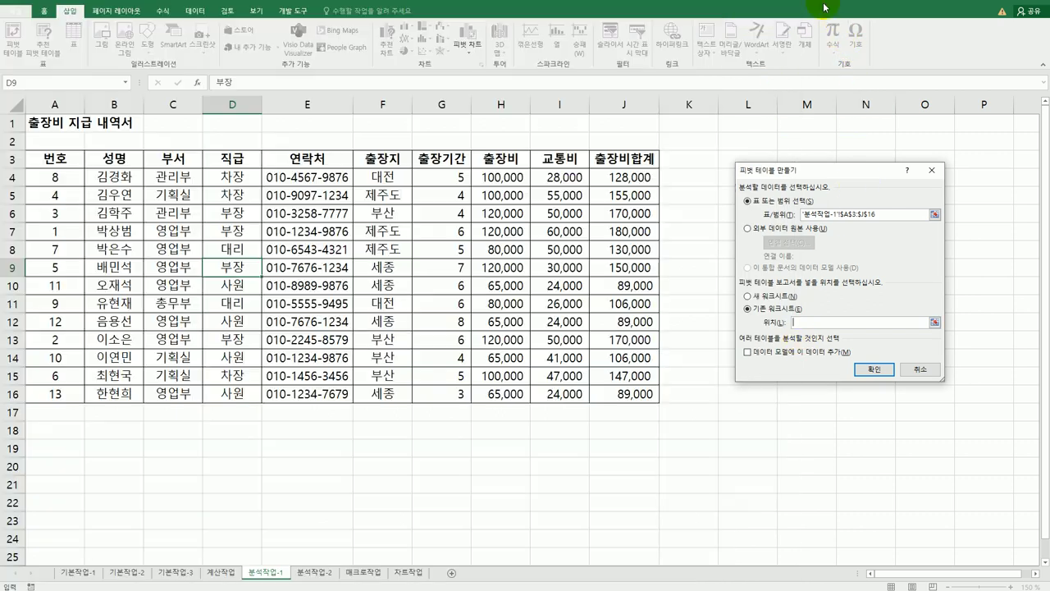
pyautogui.click(51, 484)
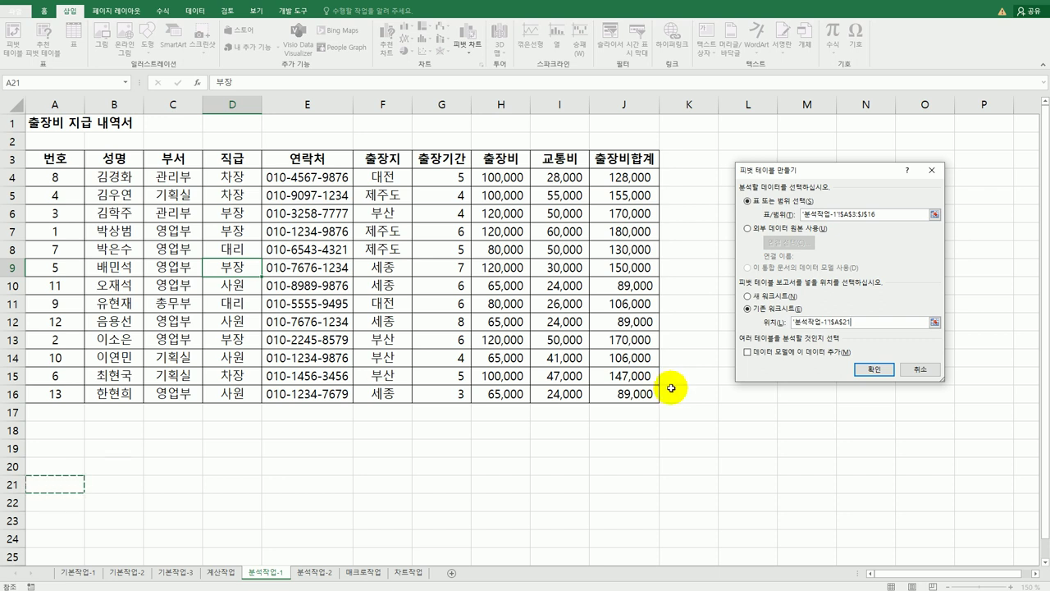
pyautogui.click(870, 367)
# Show the pivot table field list and place 부서 in the rows and 출장지 in the columns
pyautogui.scroll(-4, 592, 444)
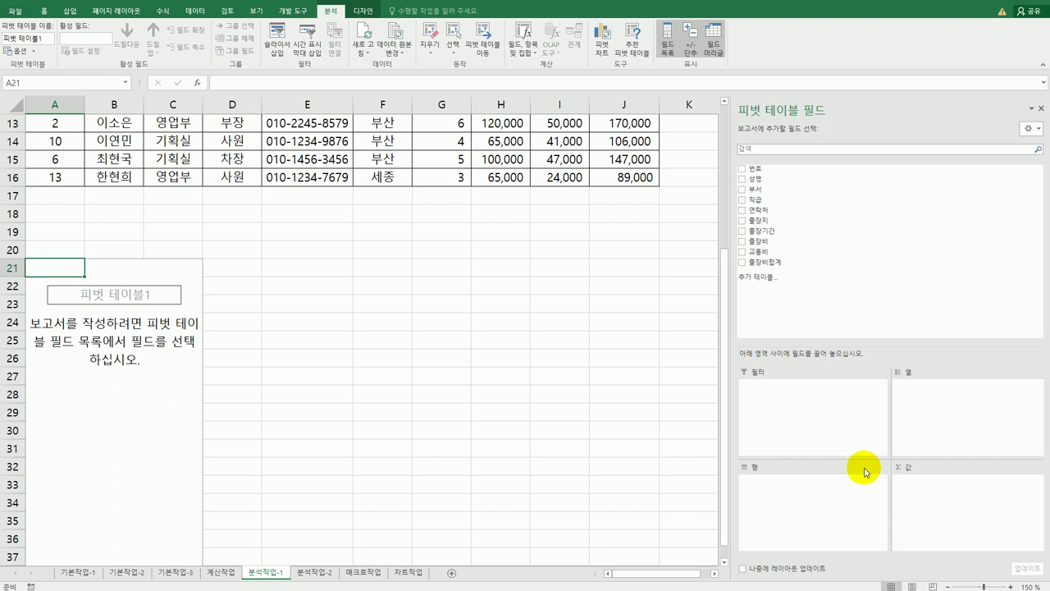
pyautogui.click(1041, 109)
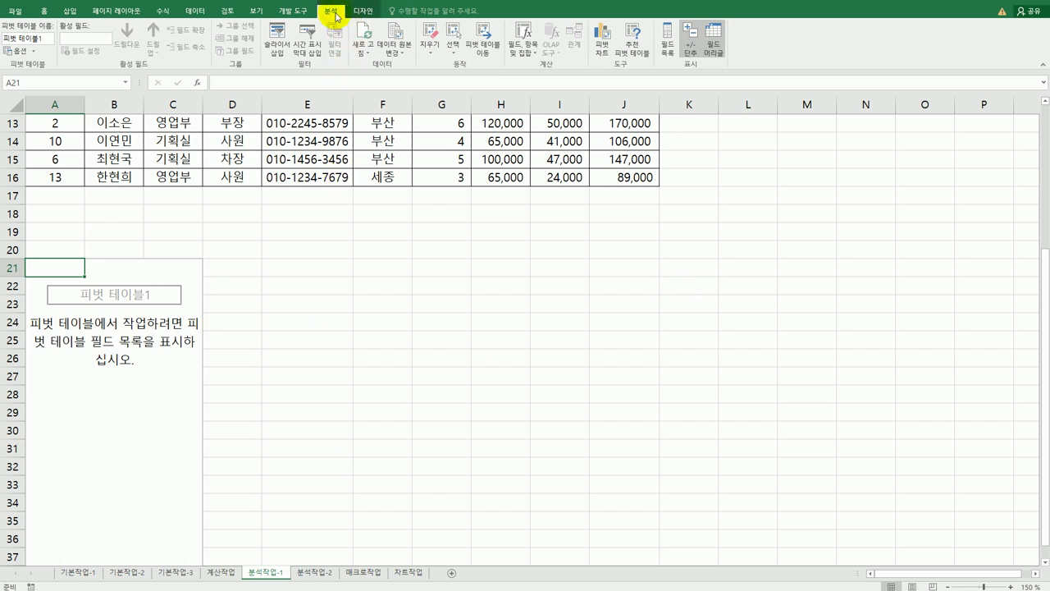
pyautogui.click(668, 47)
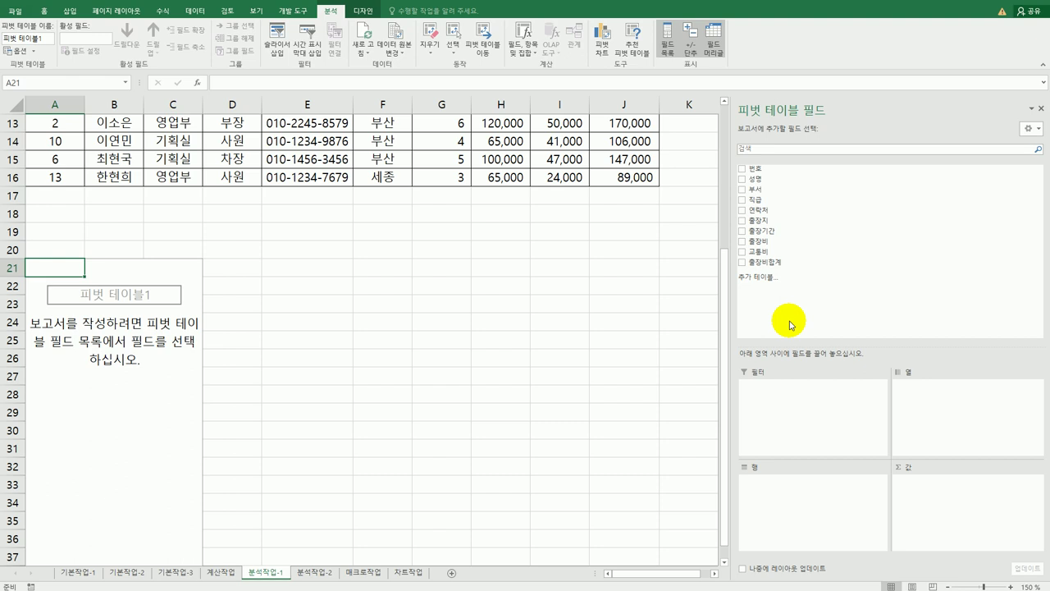
pyautogui.moveTo(774, 190); pyautogui.dragTo(769, 487)
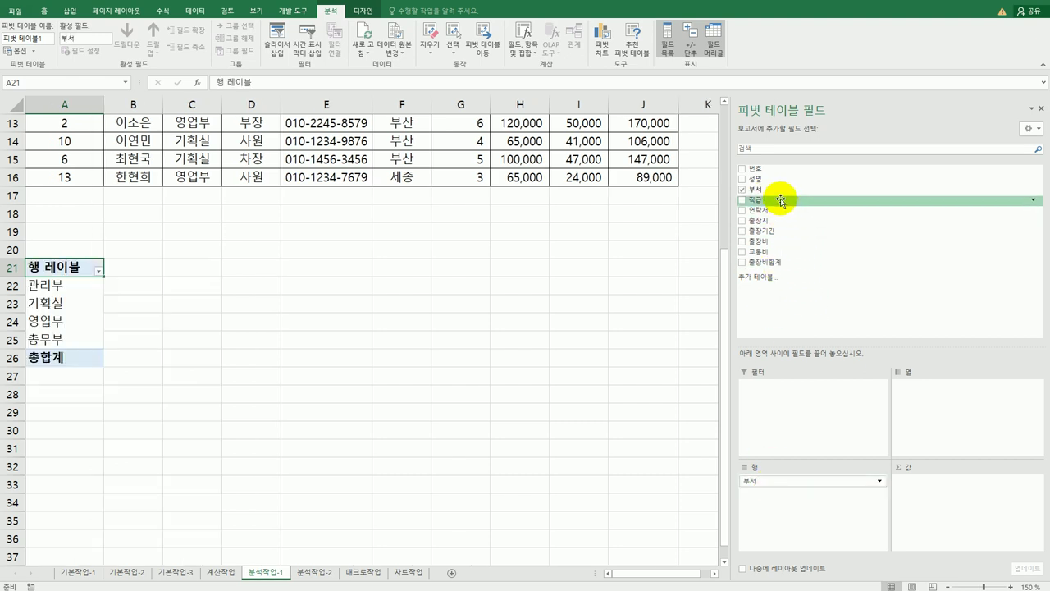
pyautogui.moveTo(780, 220); pyautogui.dragTo(909, 394)
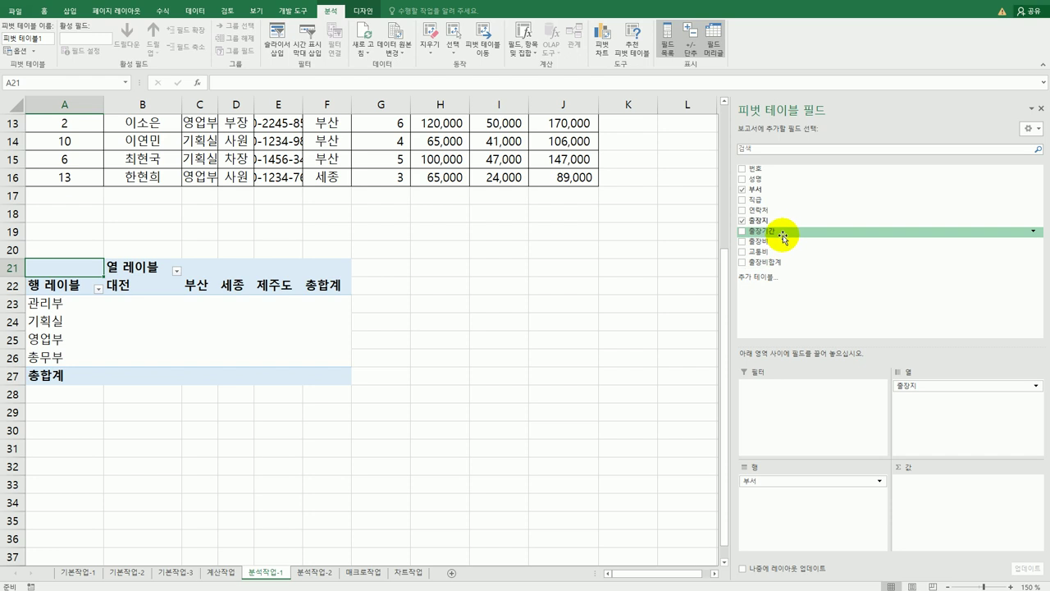
# Add 출장기간 and 출장비합계 to the pivot table values and summarize 출장비합계 by 평균
pyautogui.moveTo(784, 237); pyautogui.dragTo(932, 497)
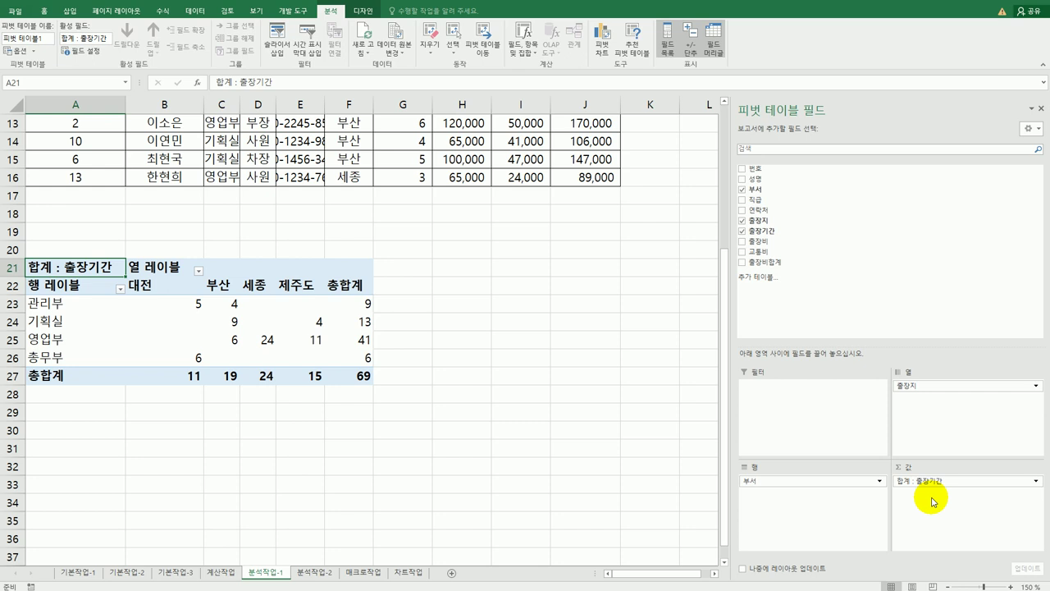
pyautogui.moveTo(768, 265); pyautogui.dragTo(933, 515)
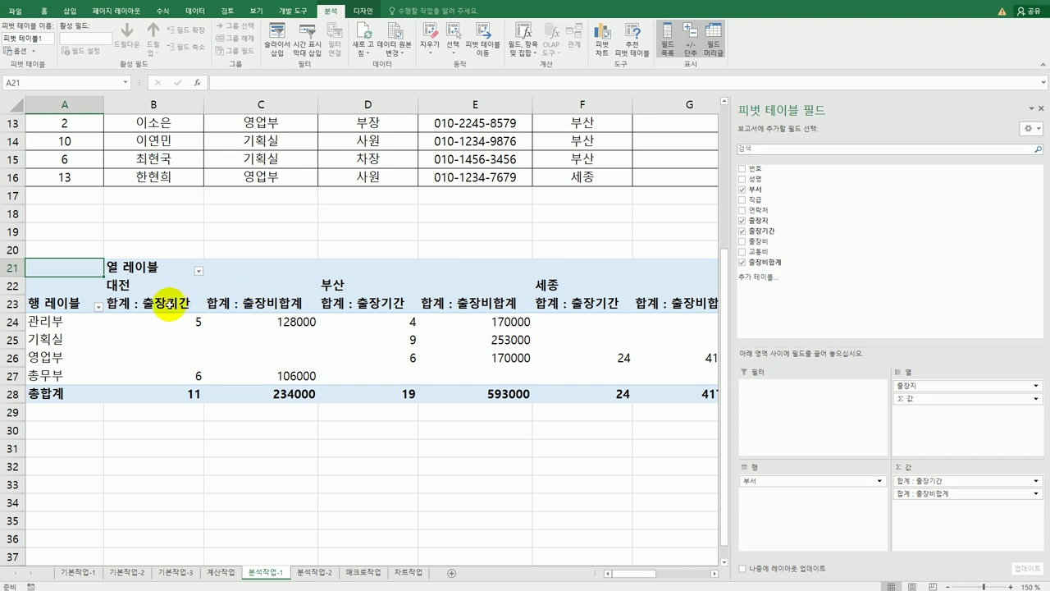
pyautogui.click(259, 304)
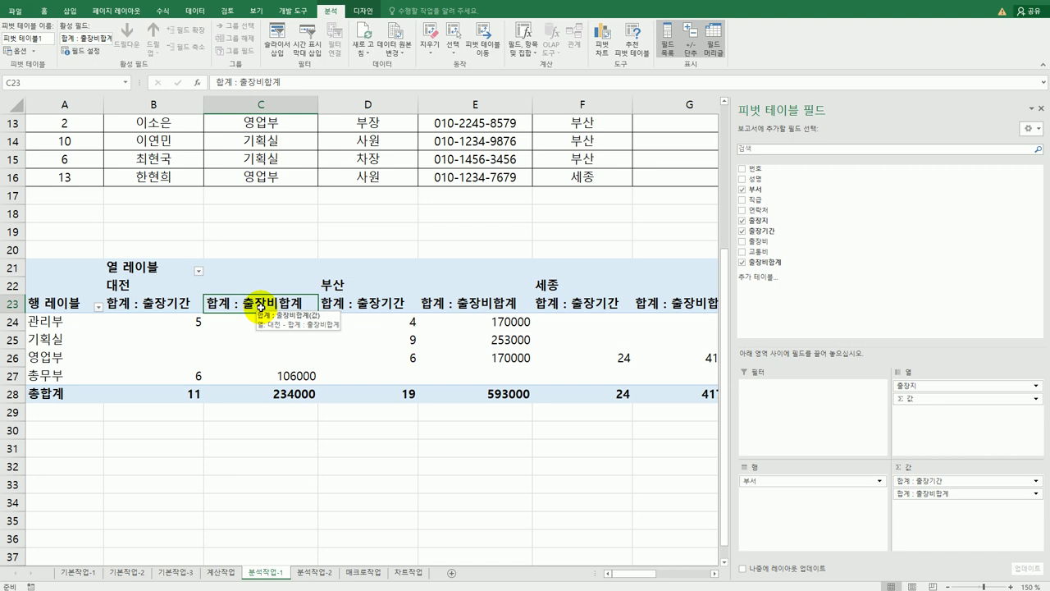
pyautogui.rightClick(259, 306)
pyautogui.moveTo(331, 398)
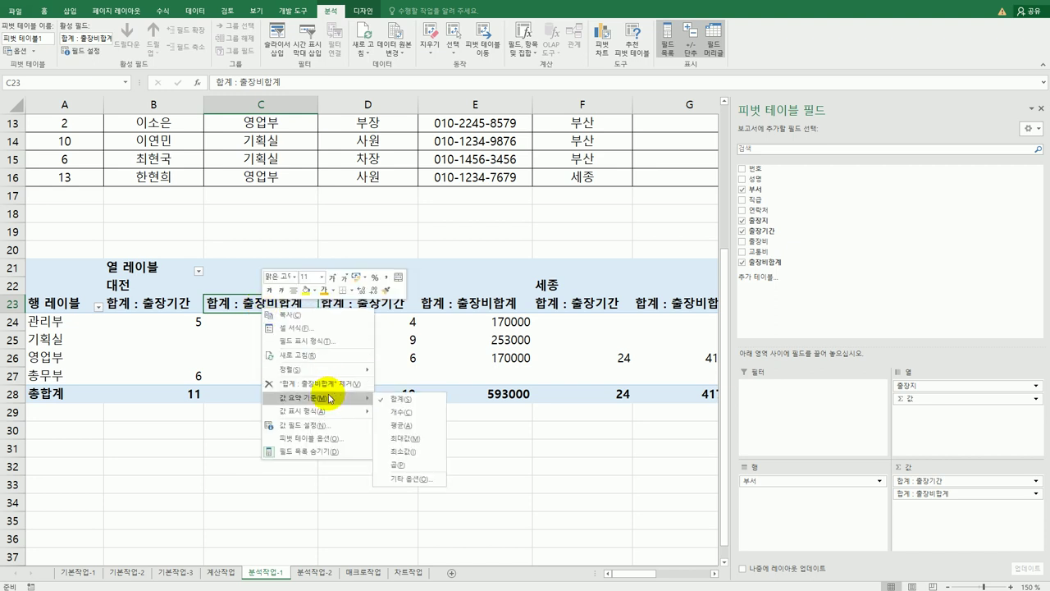
pyautogui.click(437, 429)
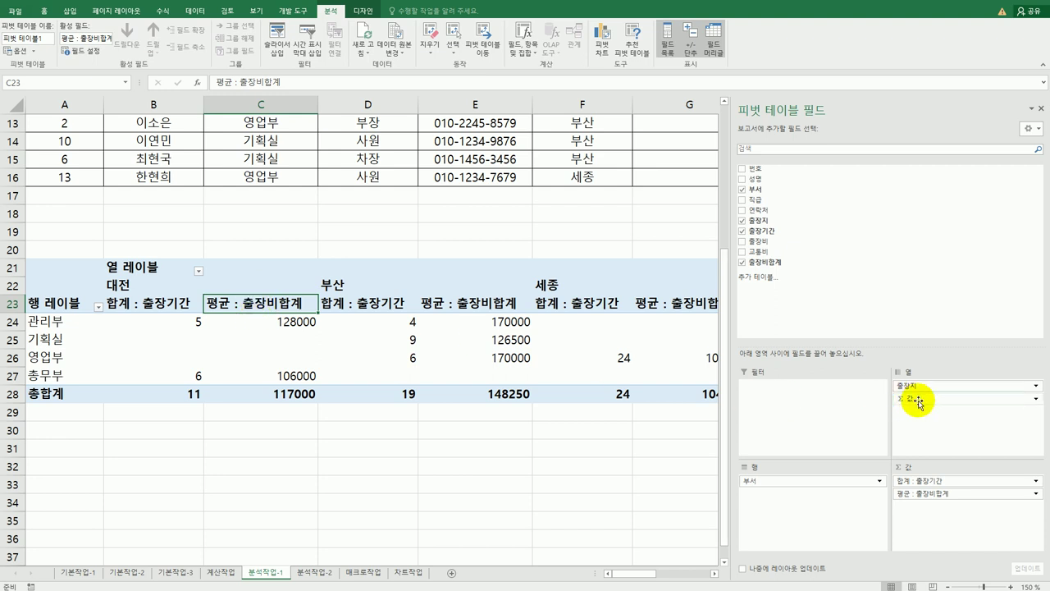
# Move Σ 값 from the columns to the rows and set the pivot table to show grand totals for columns only
pyautogui.moveTo(907, 382); pyautogui.dragTo(808, 532)
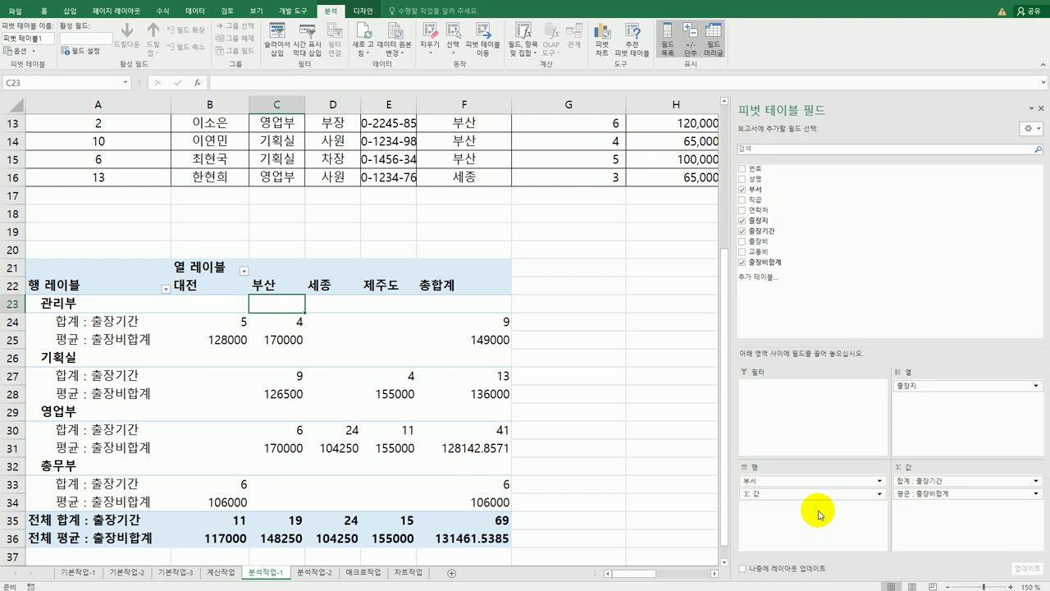
pyautogui.click(366, 12)
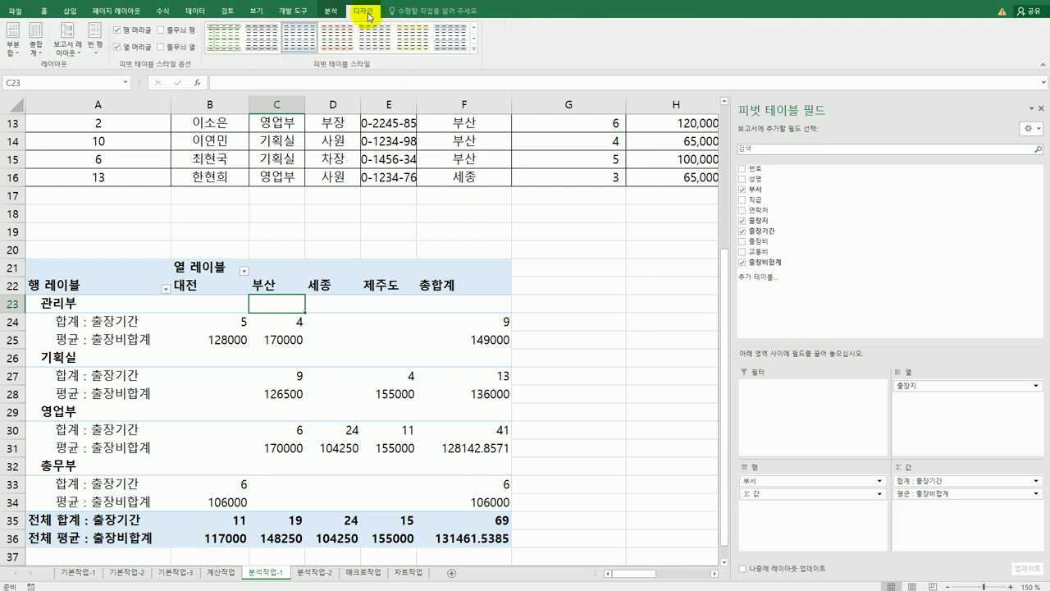
pyautogui.click(34, 45)
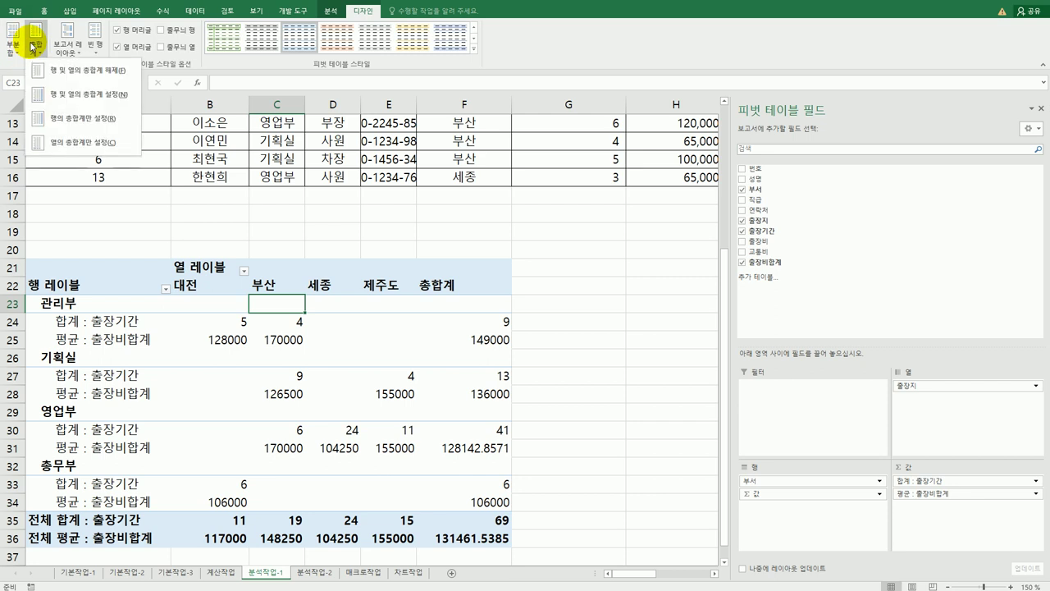
pyautogui.click(67, 144)
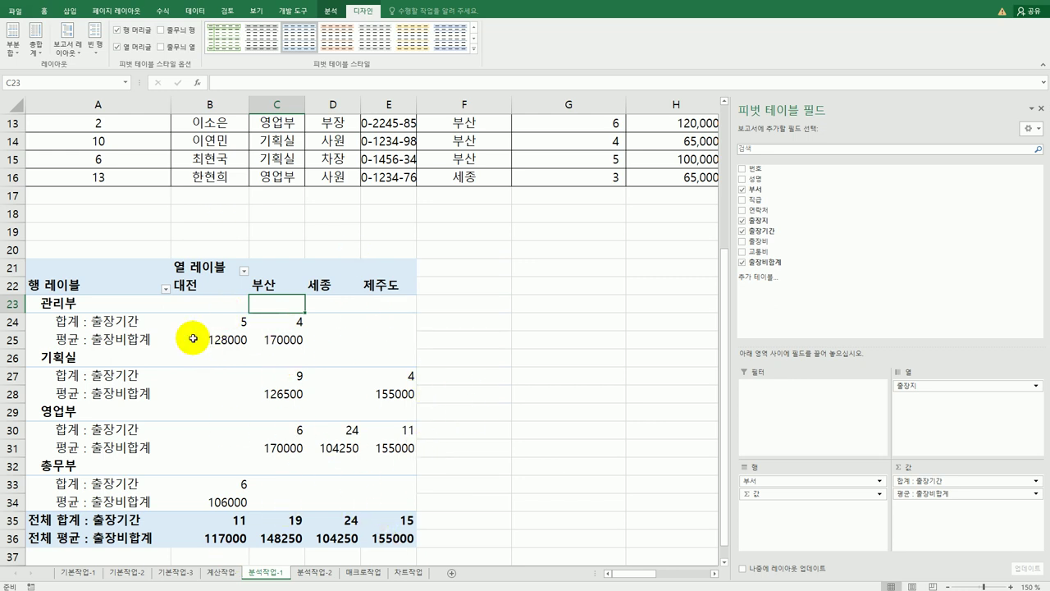
# Format the 평균 : 출장비합계 value field as 숫자 with the 1000 단위 구분 기호 through its value field settings
pyautogui.scroll(-1, 492, 392)
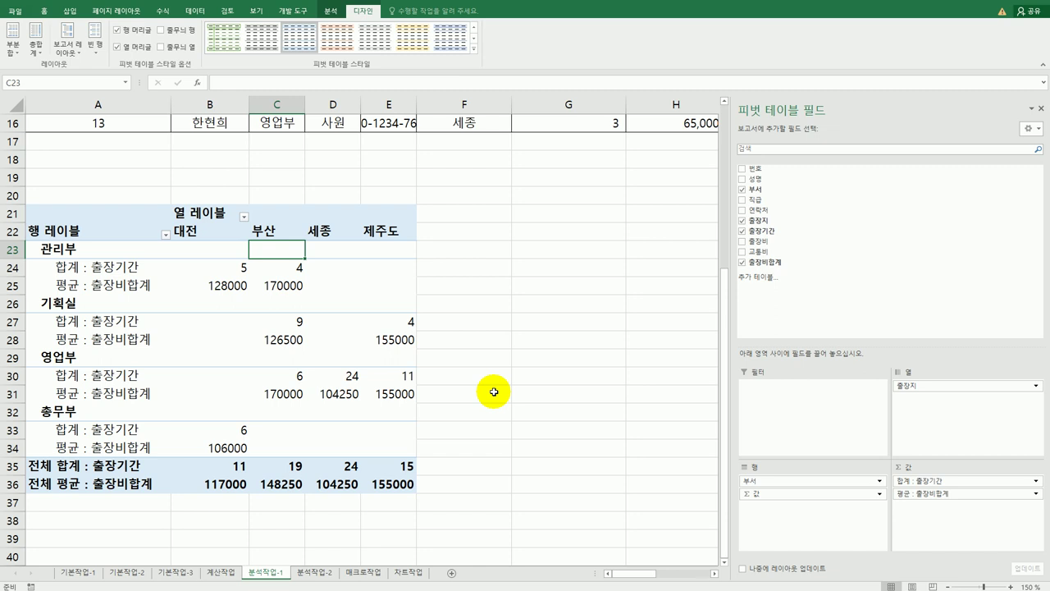
pyautogui.click(125, 286)
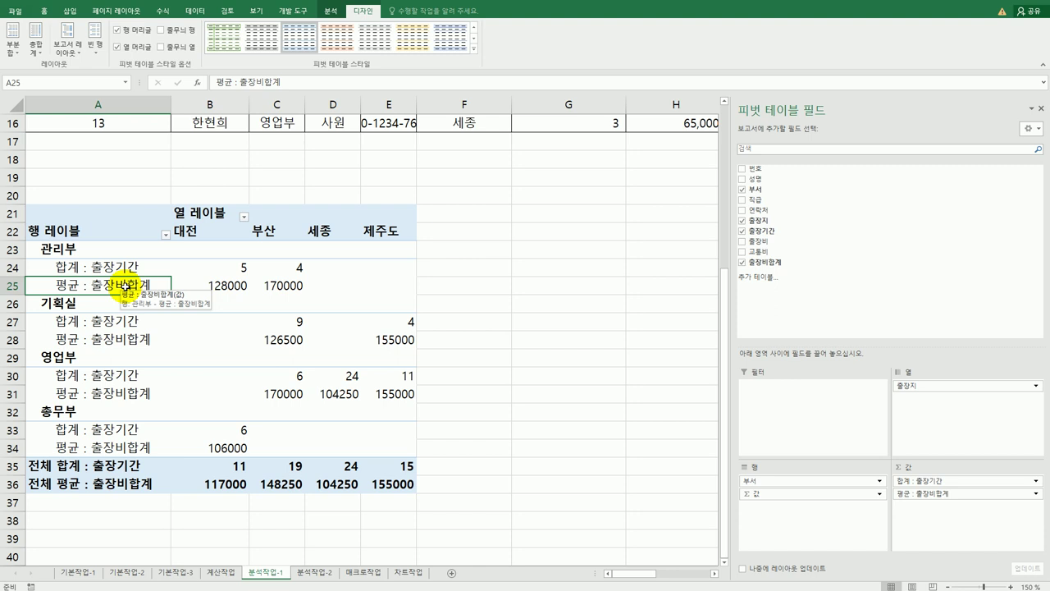
pyautogui.doubleClick(125, 286)
pyautogui.moveTo(783, 189); pyautogui.dragTo(511, 215)
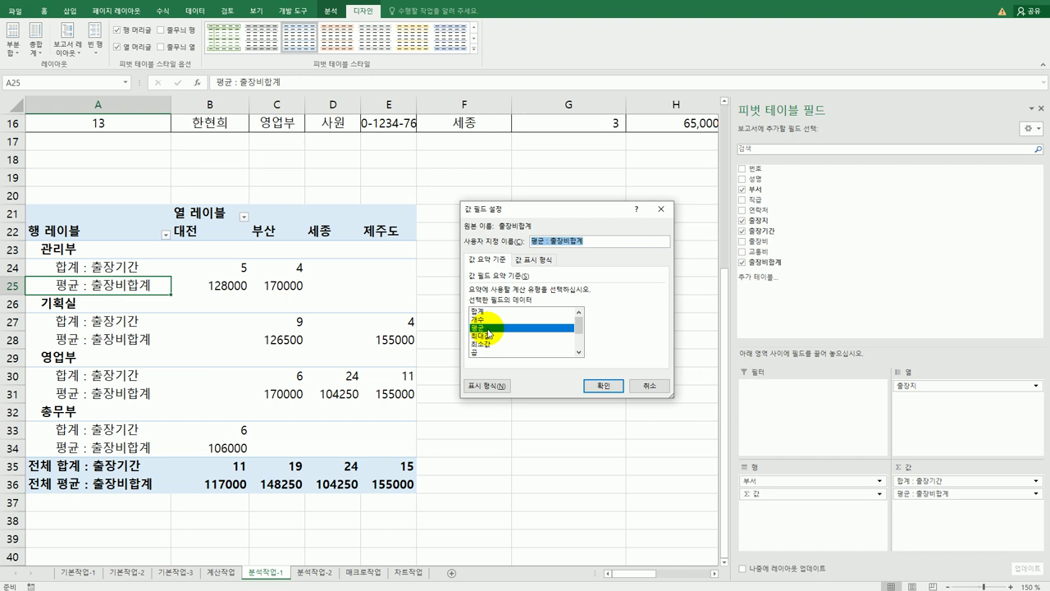
pyautogui.click(491, 389)
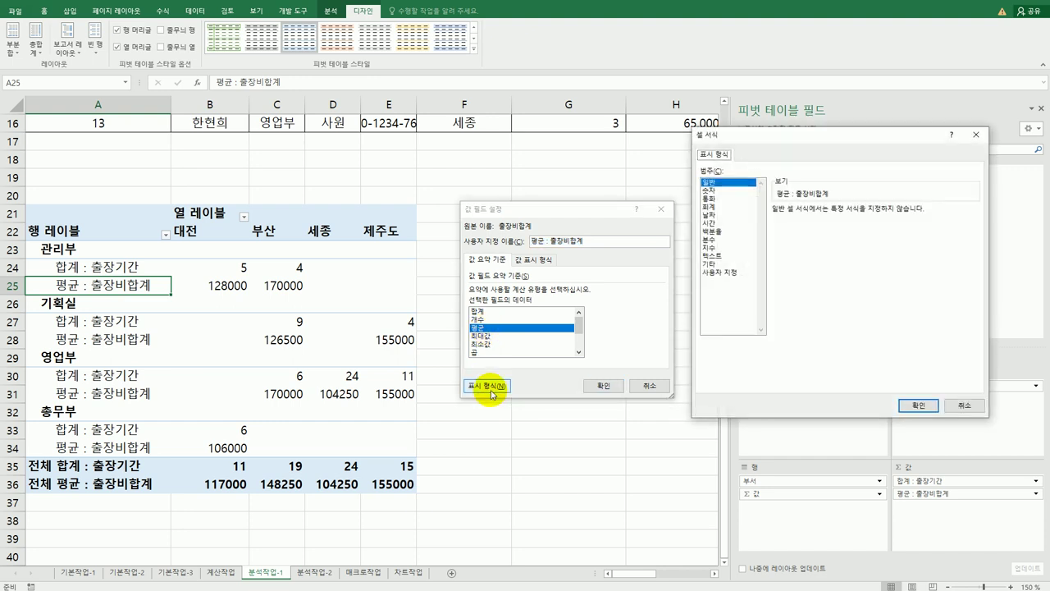
pyautogui.click(712, 190)
pyautogui.click(789, 227)
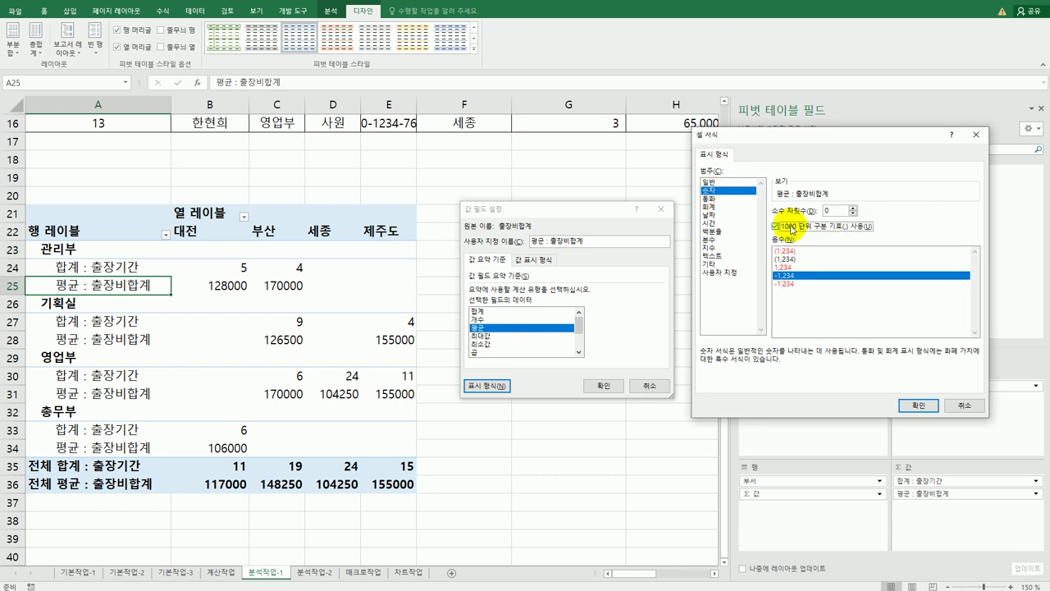
pyautogui.click(916, 405)
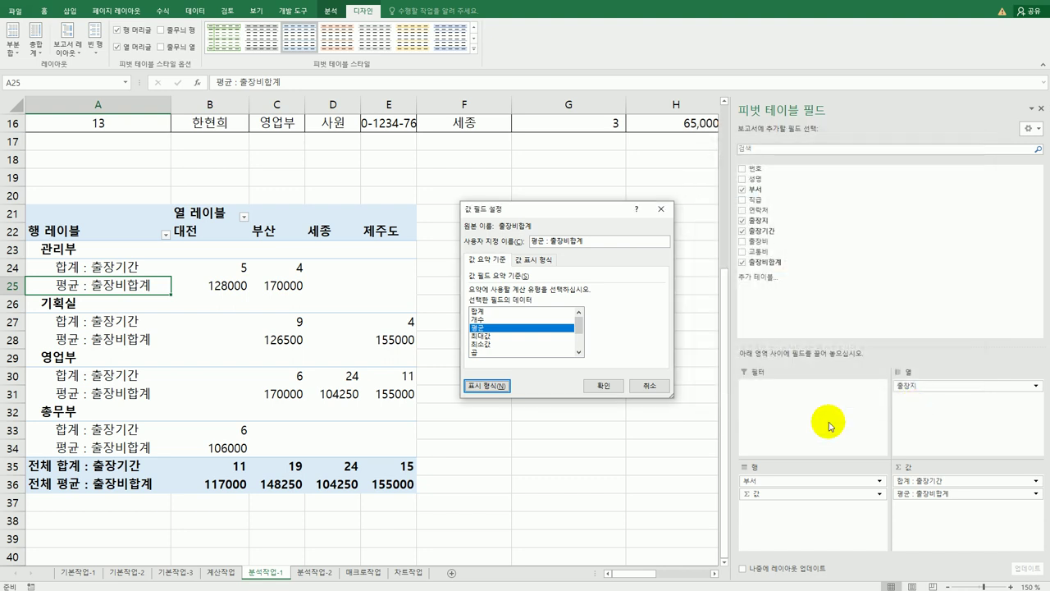
pyautogui.click(589, 384)
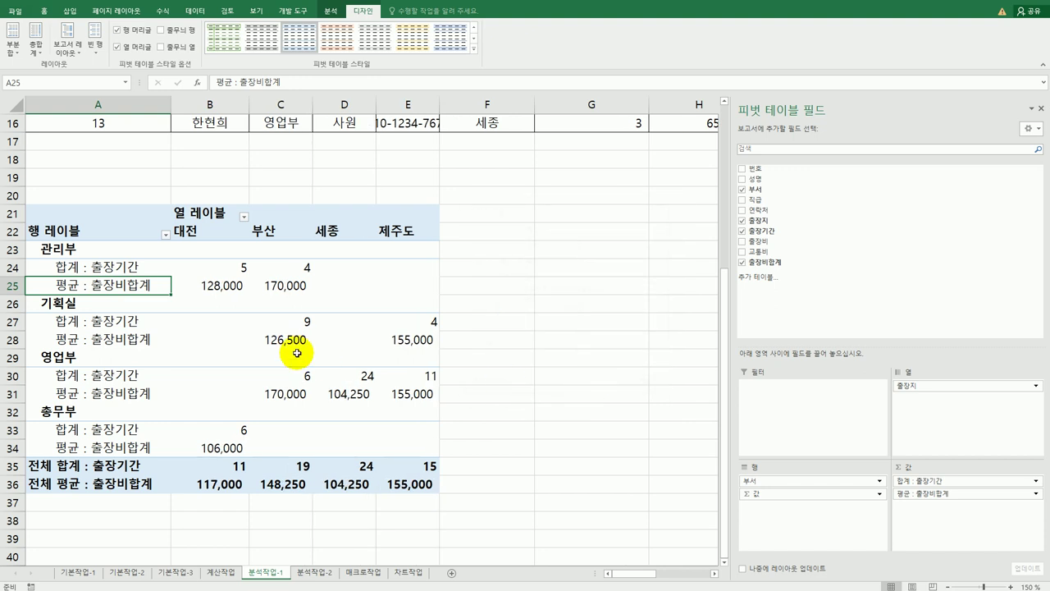
# Apply the custom number format G/표준"일" to the 합계 : 출장기간 value field through its value field settings
pyautogui.click(122, 269)
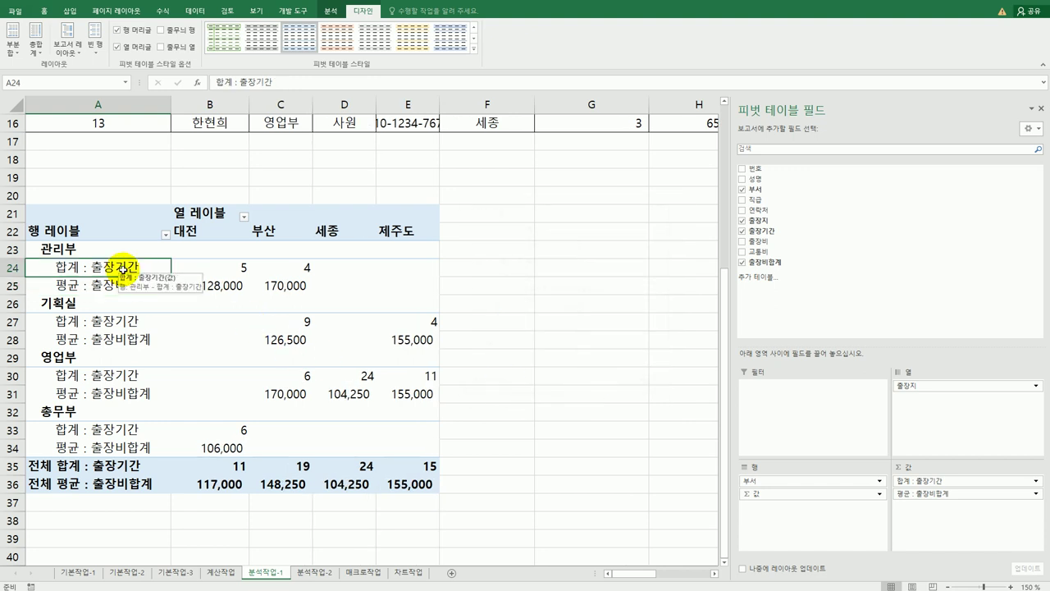
pyautogui.doubleClick(121, 269)
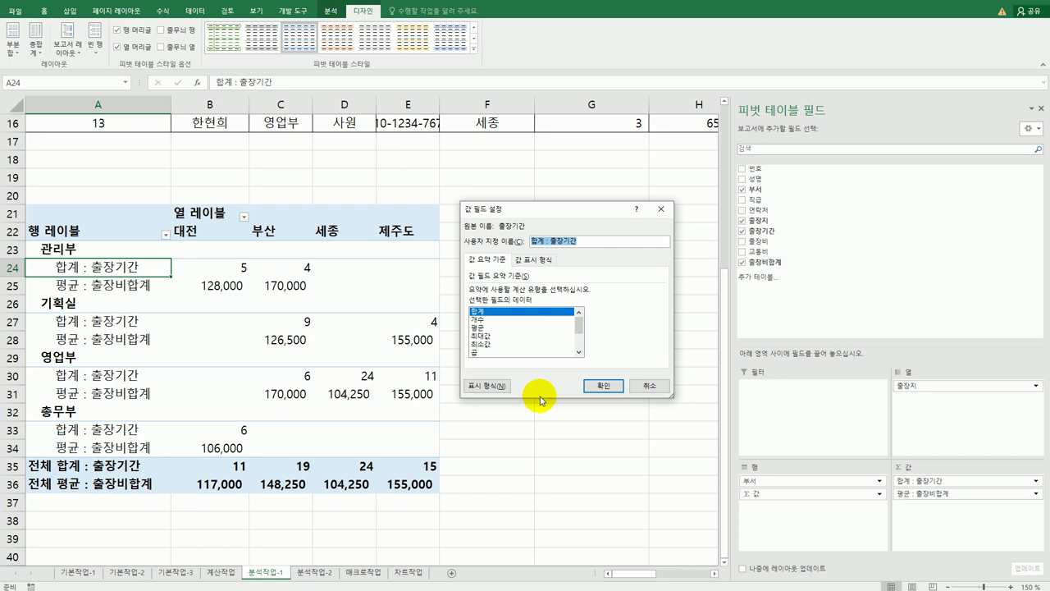
pyautogui.click(485, 389)
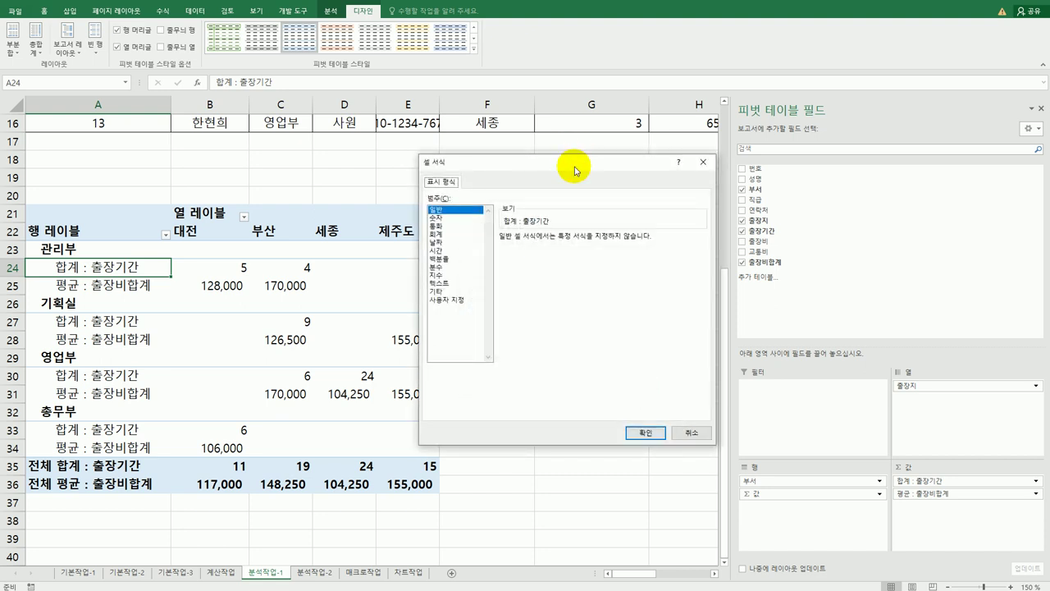
pyautogui.moveTo(572, 159); pyautogui.dragTo(769, 174)
pyautogui.click(640, 304)
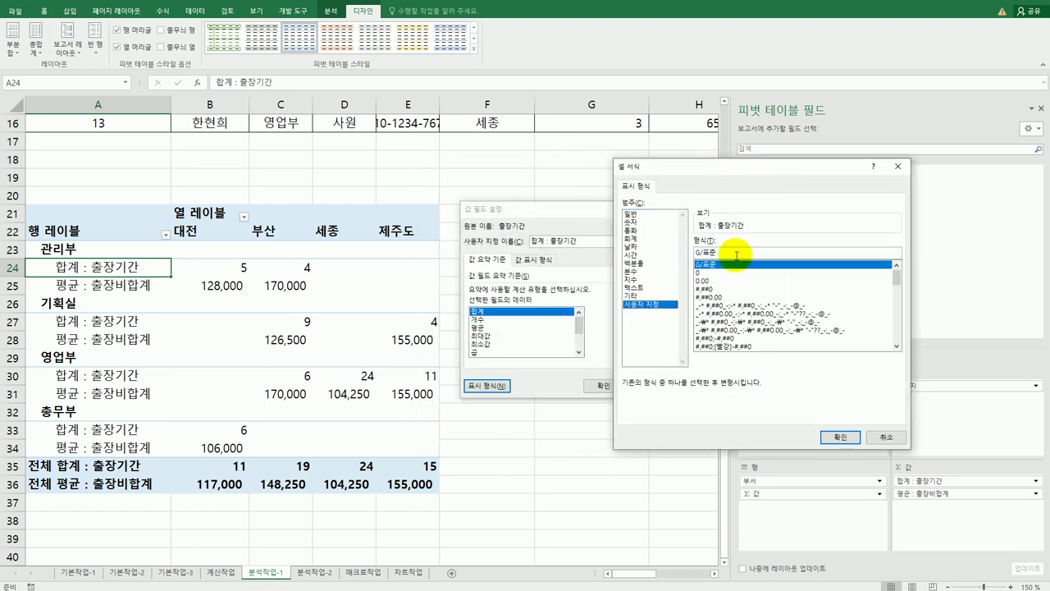
pyautogui.moveTo(737, 256); pyautogui.dragTo(667, 245)
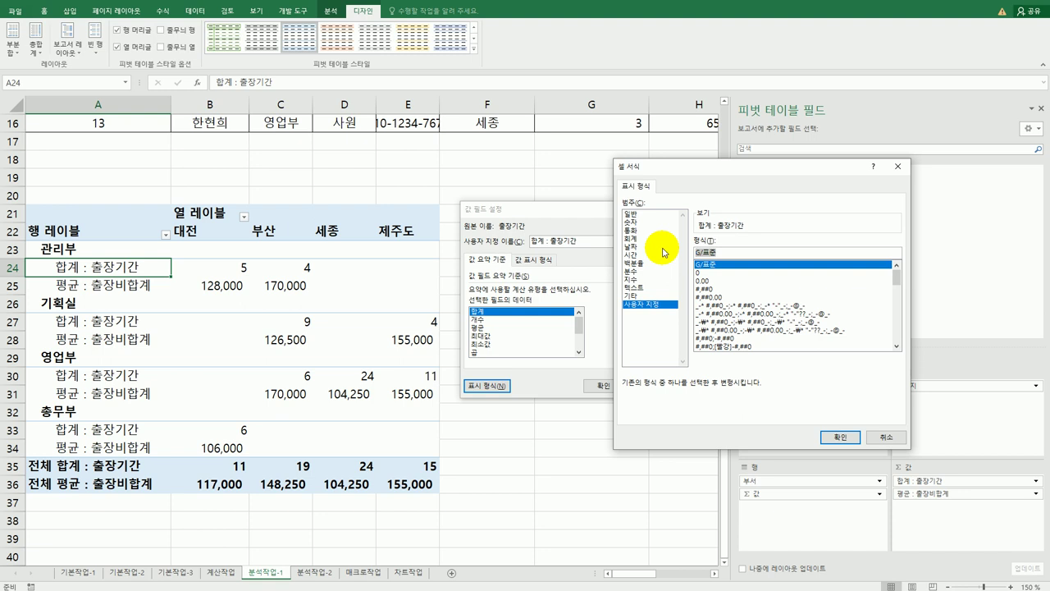
pyautogui.click(740, 253)
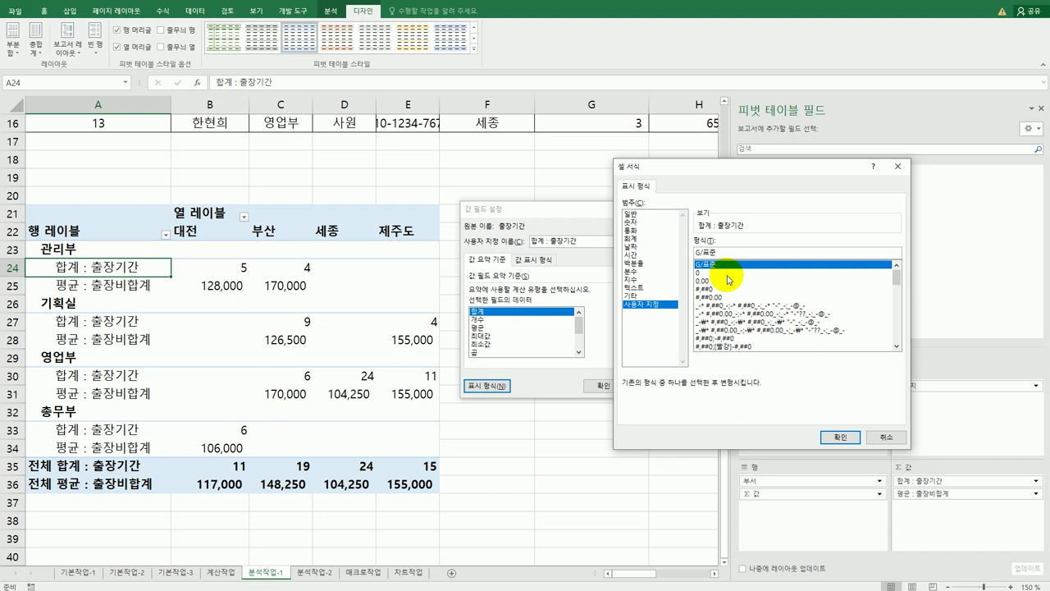
pyautogui.write('"')
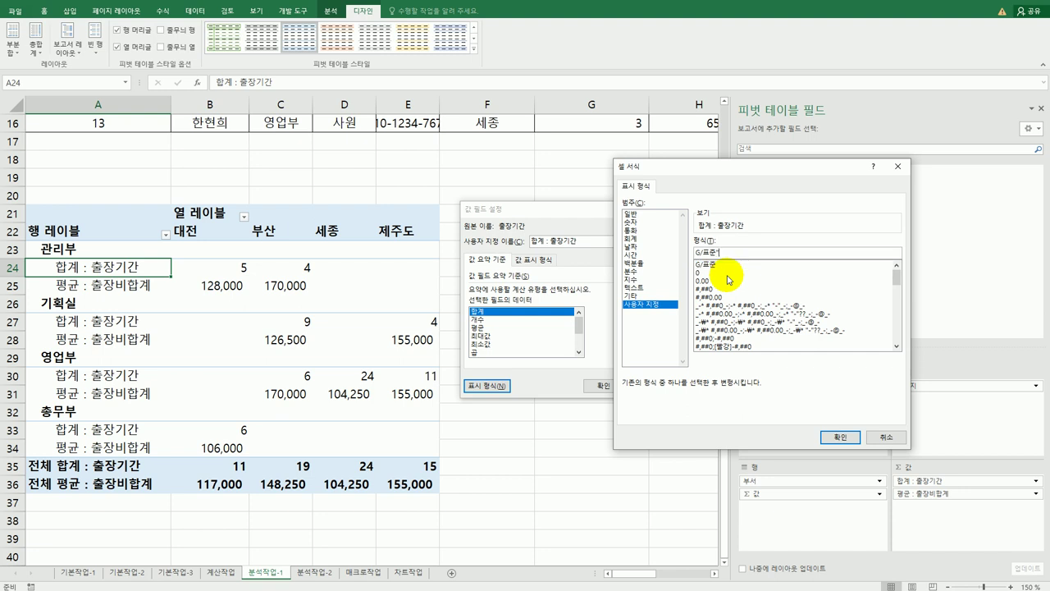
pyautogui.write('ㅇㅣㄹ')
pyautogui.click(840, 437)
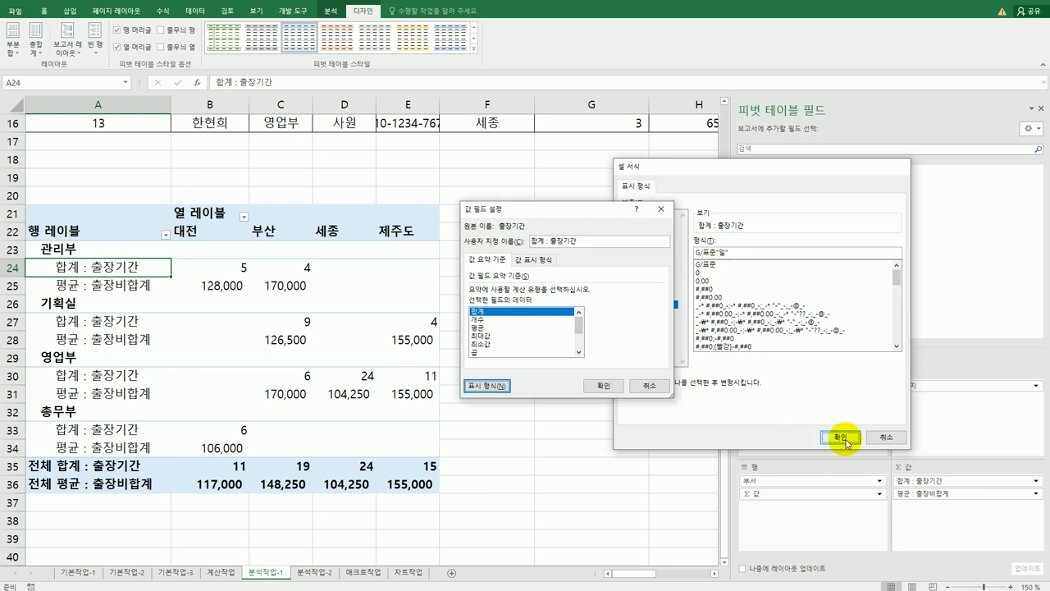
pyautogui.click(605, 387)
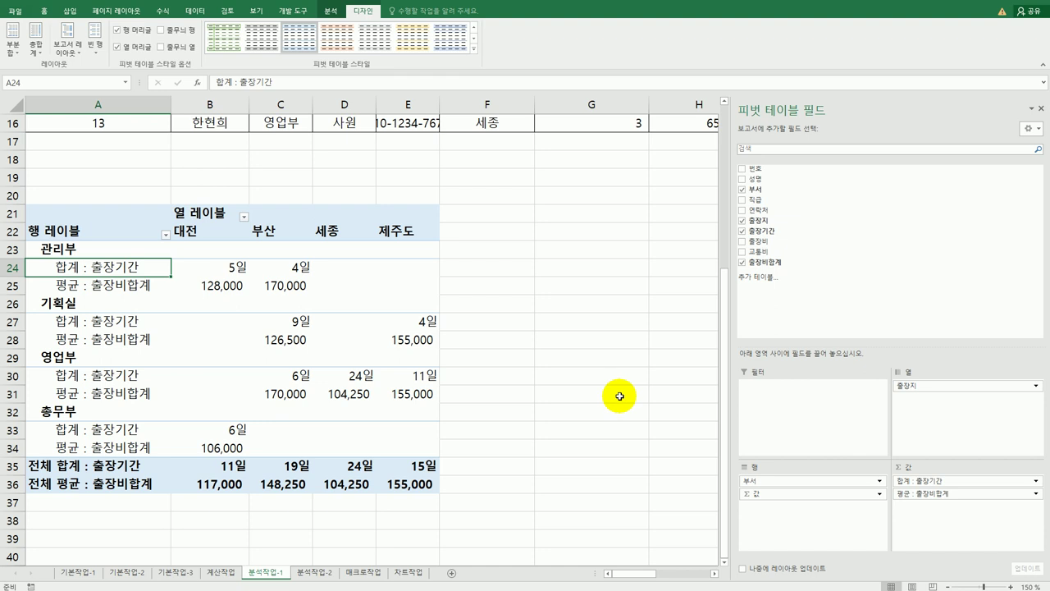
# Set the pivot table options to merge and center cells with labels and to show * for empty cells
pyautogui.rightClick(137, 271)
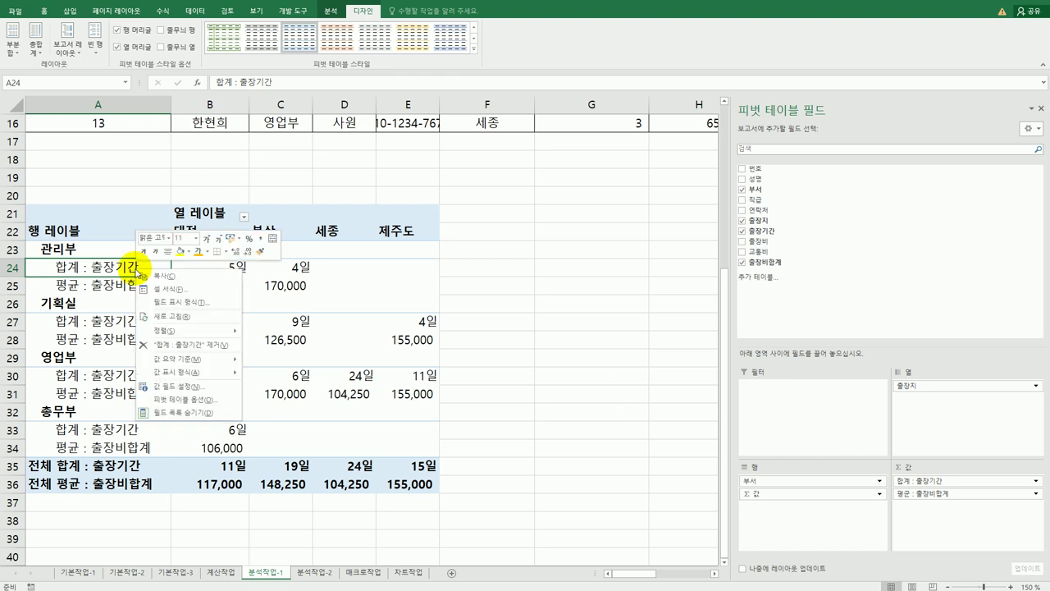
pyautogui.click(205, 400)
pyautogui.moveTo(257, 258); pyautogui.dragTo(667, 158)
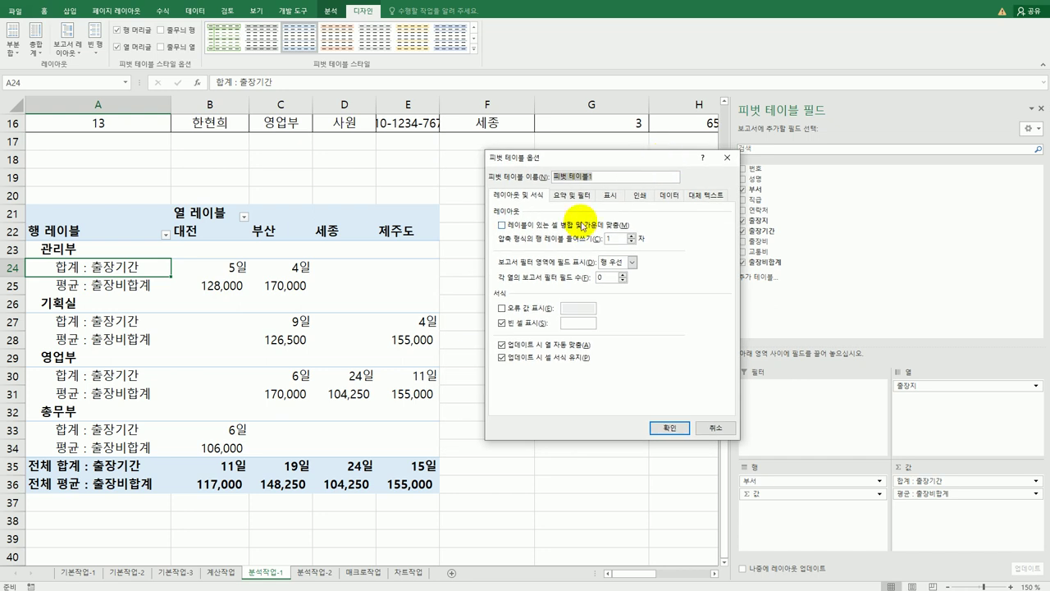
pyautogui.click(584, 225)
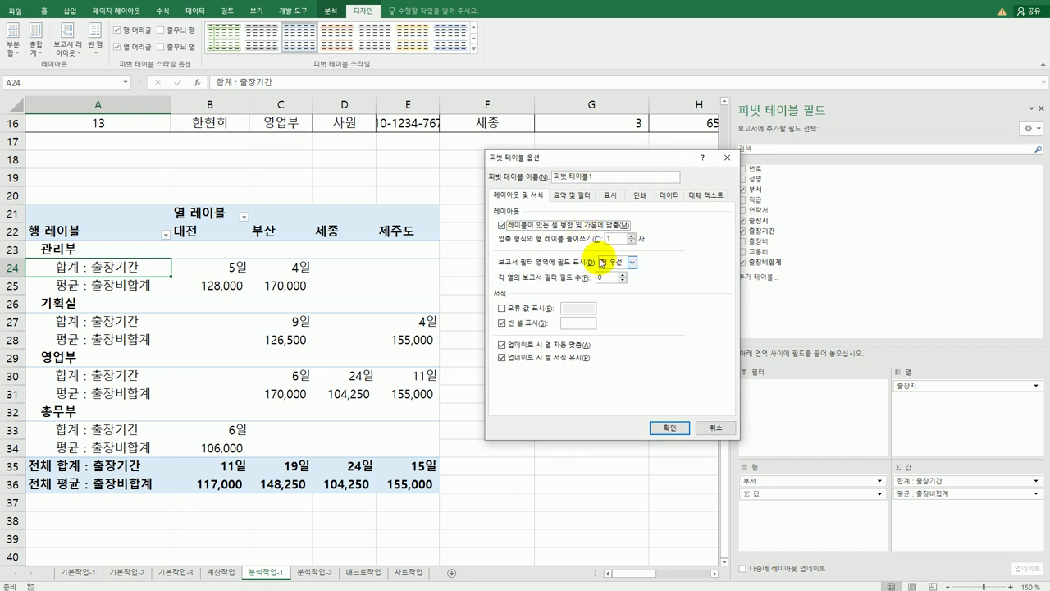
pyautogui.click(583, 323)
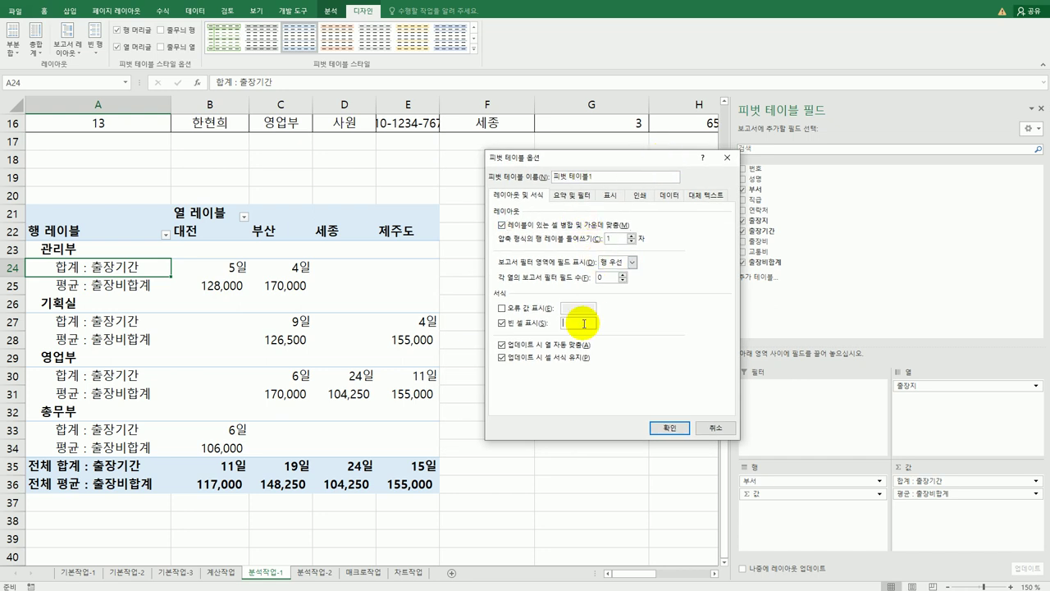
pyautogui.write('*')
pyautogui.click(668, 428)
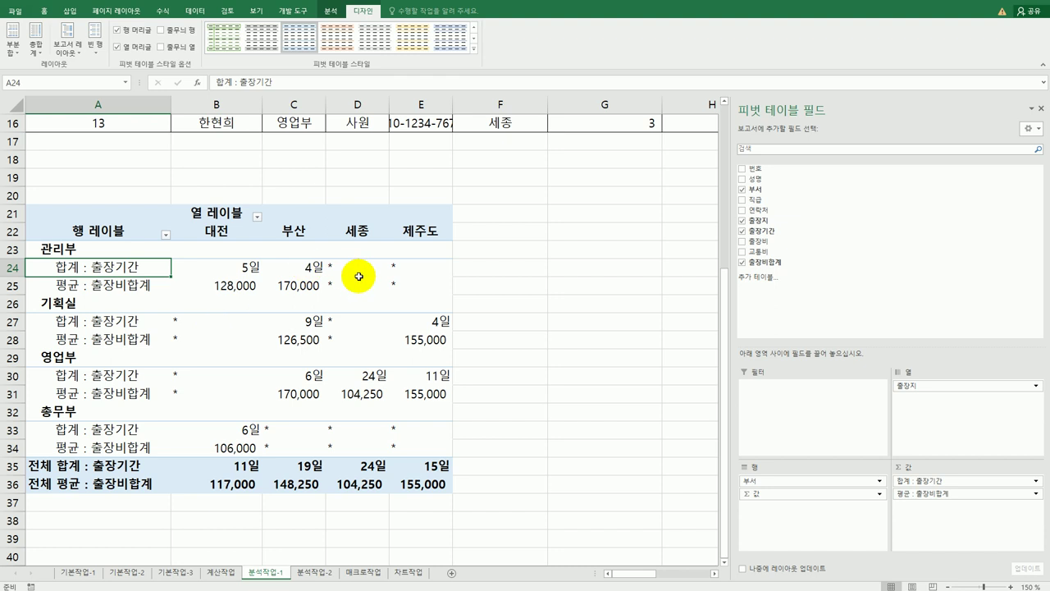
pyautogui.click(517, 501)
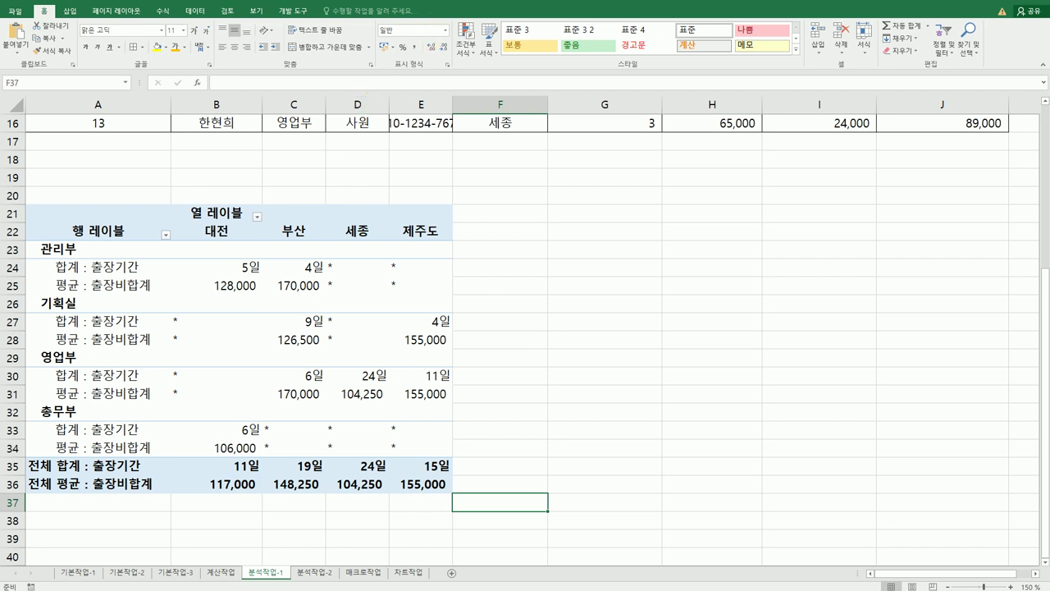
# Read the exam instructions for 분석작업-2 and open that worksheet
pyautogui.hotkey('alt', 'Tab')
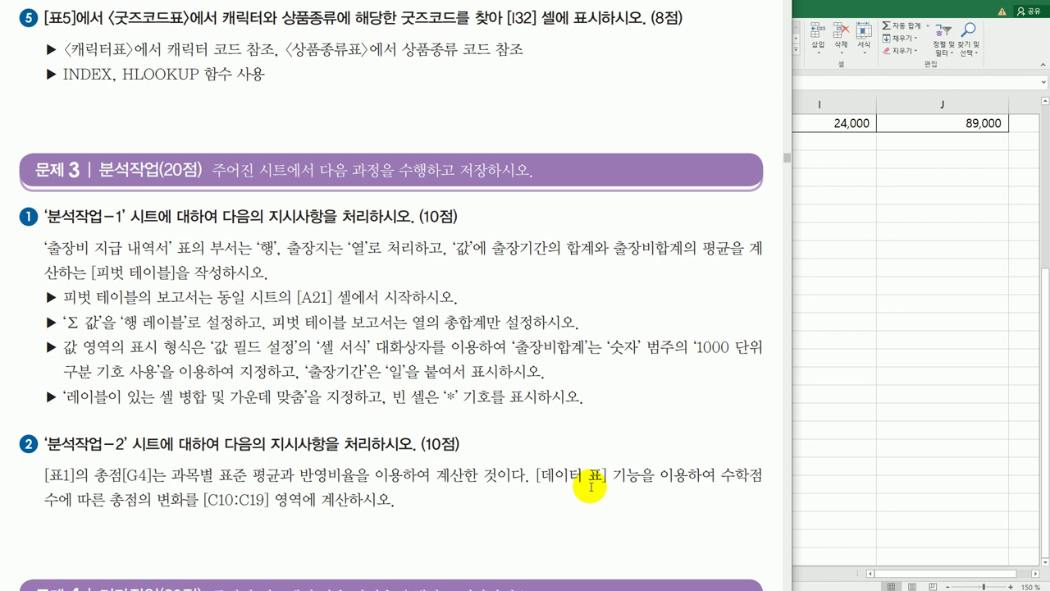
pyautogui.click(878, 438)
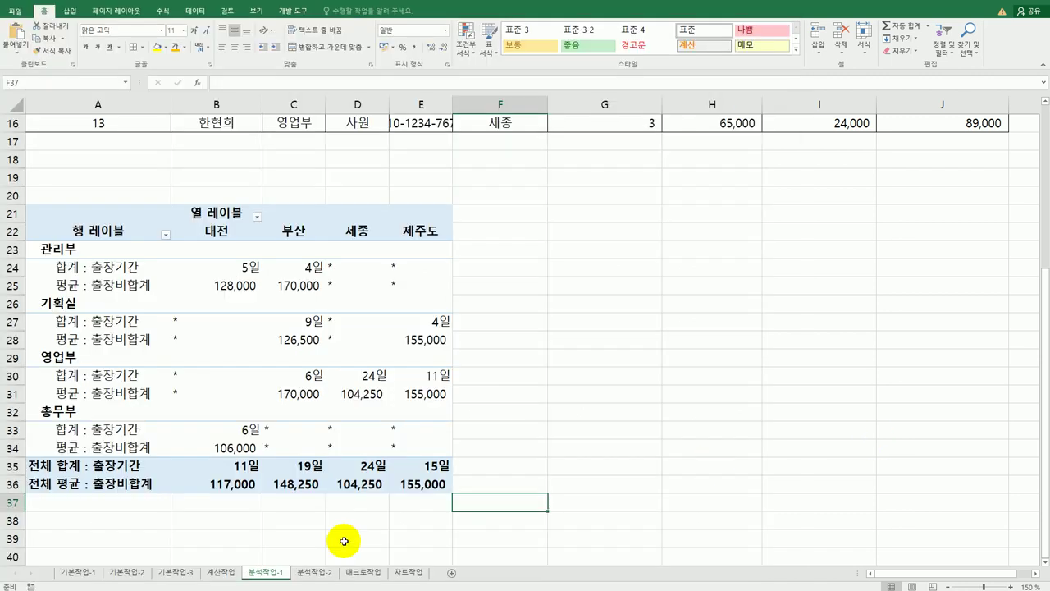
pyautogui.click(304, 571)
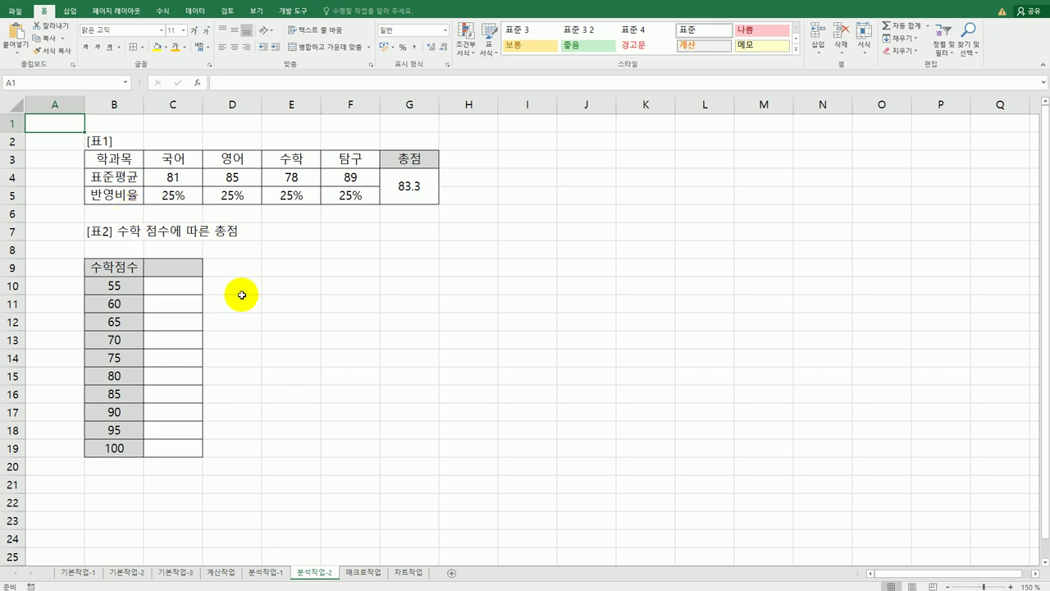
# Examine the 총점 formula in G4, the 수학 average in E4 and the 수학점수 list in B10:B19
pyautogui.click(404, 201)
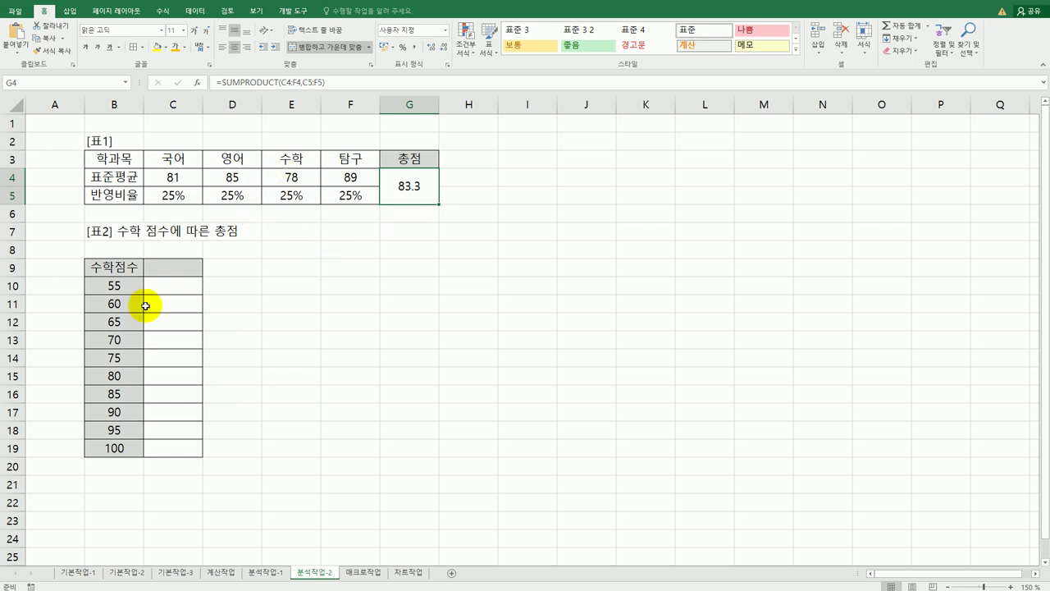
pyautogui.click(289, 176)
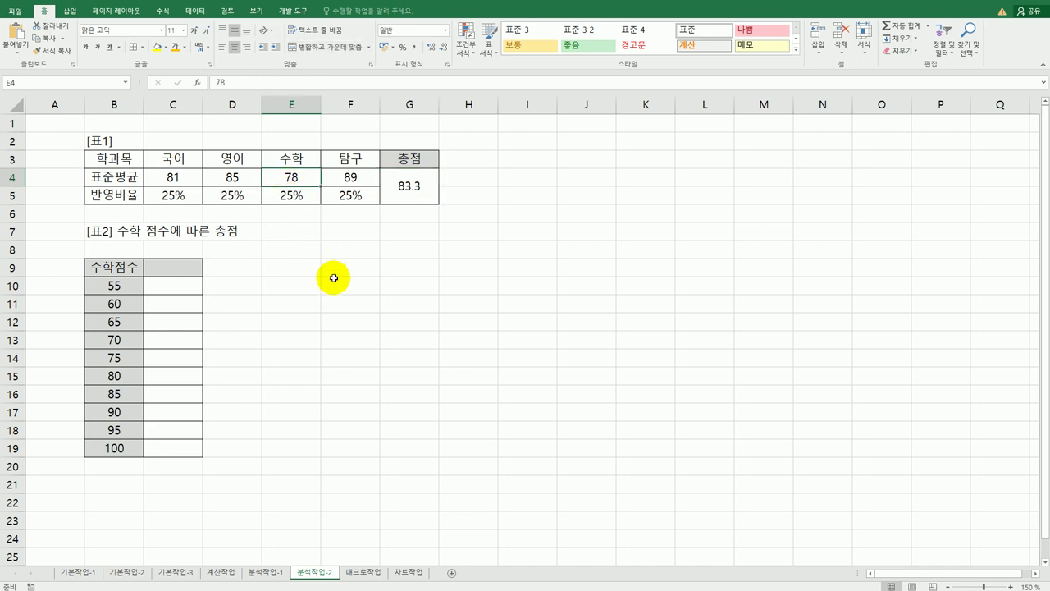
pyautogui.click(113, 286)
pyautogui.click(108, 447)
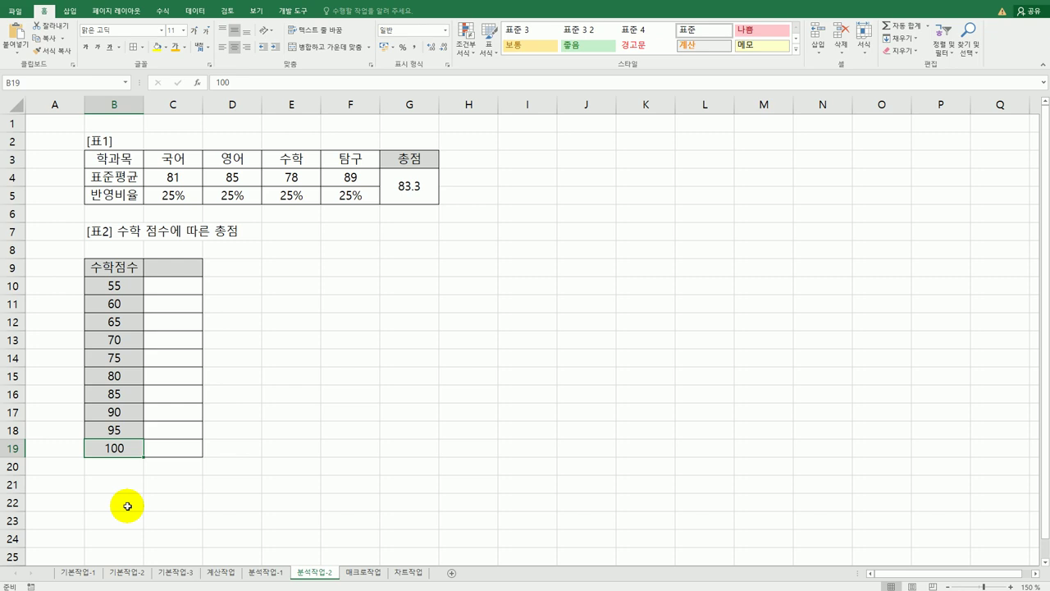
pyautogui.click(404, 186)
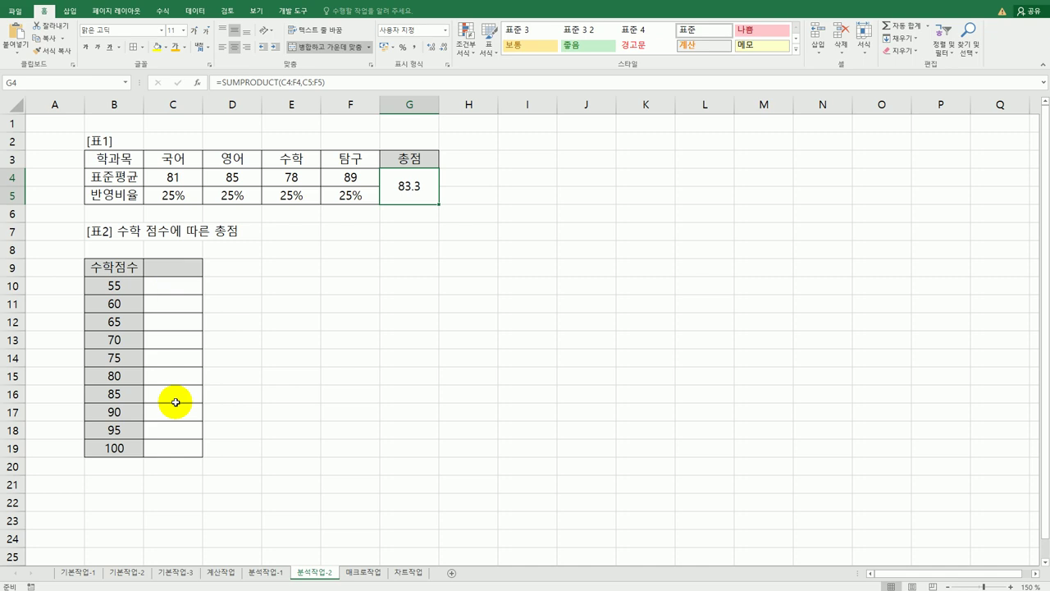
# Link cell C9 to the 총점 cell with the formula =G4
pyautogui.click(155, 265)
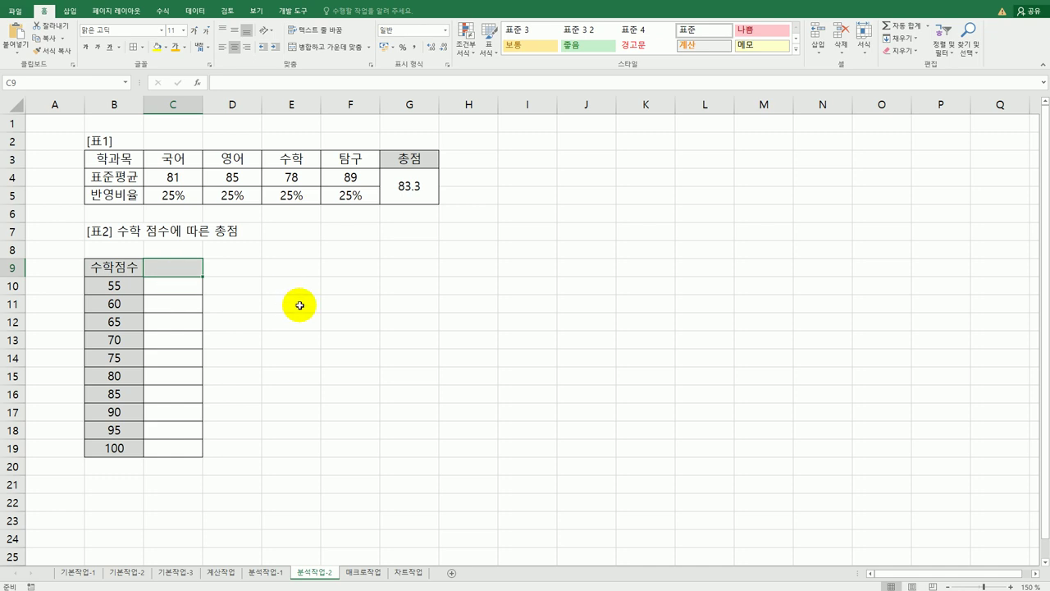
pyautogui.write('=')
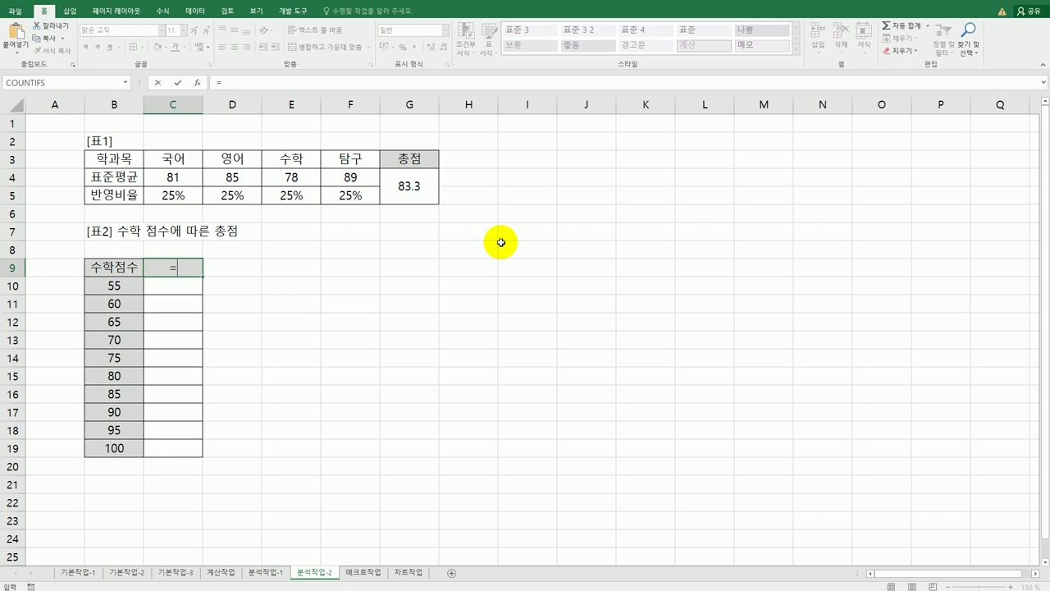
pyautogui.click(417, 175)
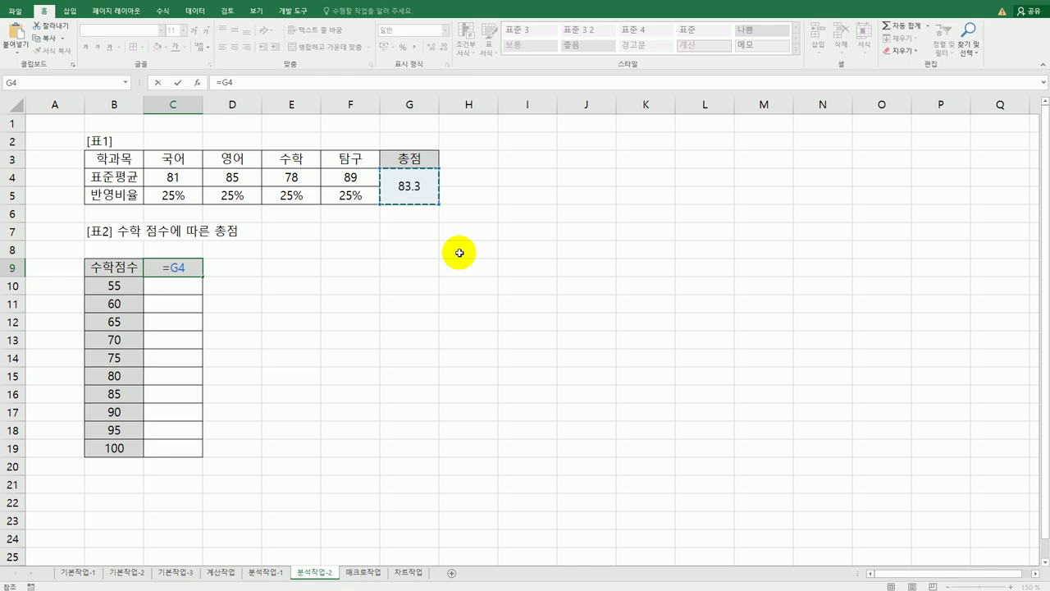
pyautogui.press('Return')
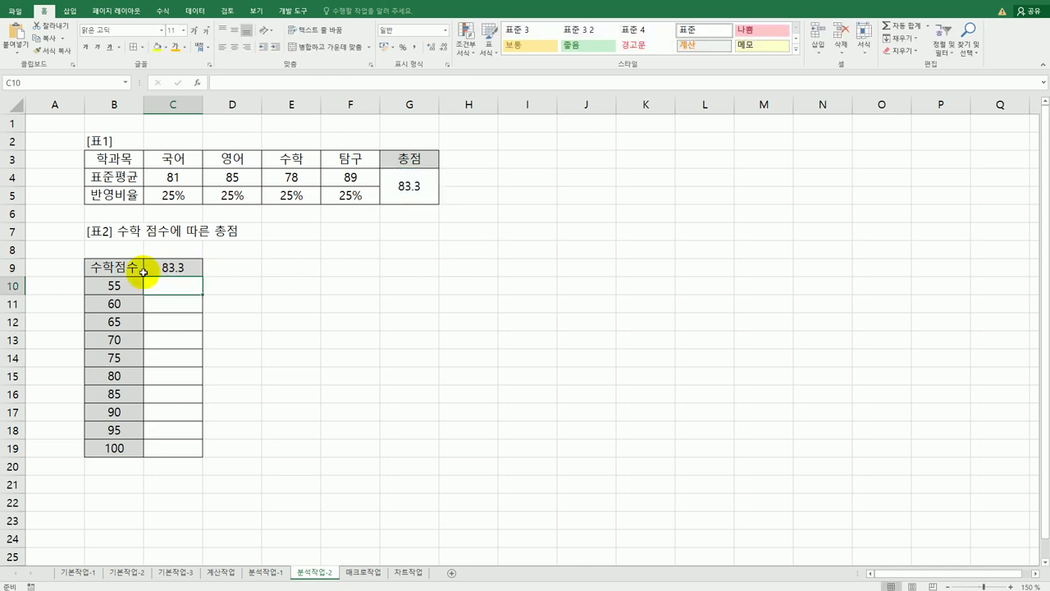
# Create a what-if data table over B9:C19 with $E$4 as the column input cell
pyautogui.moveTo(136, 266); pyautogui.dragTo(165, 451)
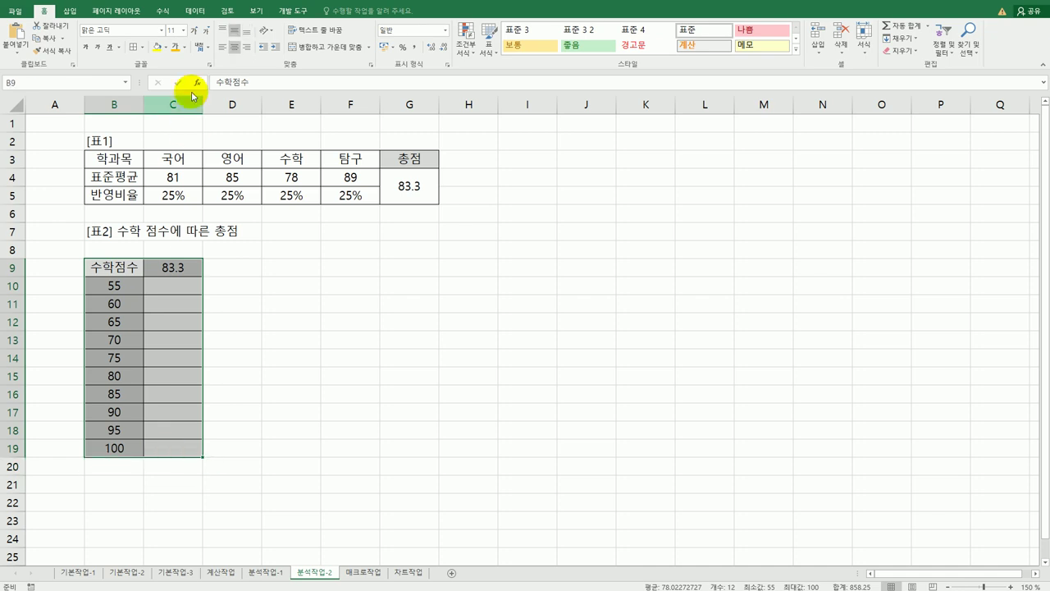
pyautogui.click(197, 10)
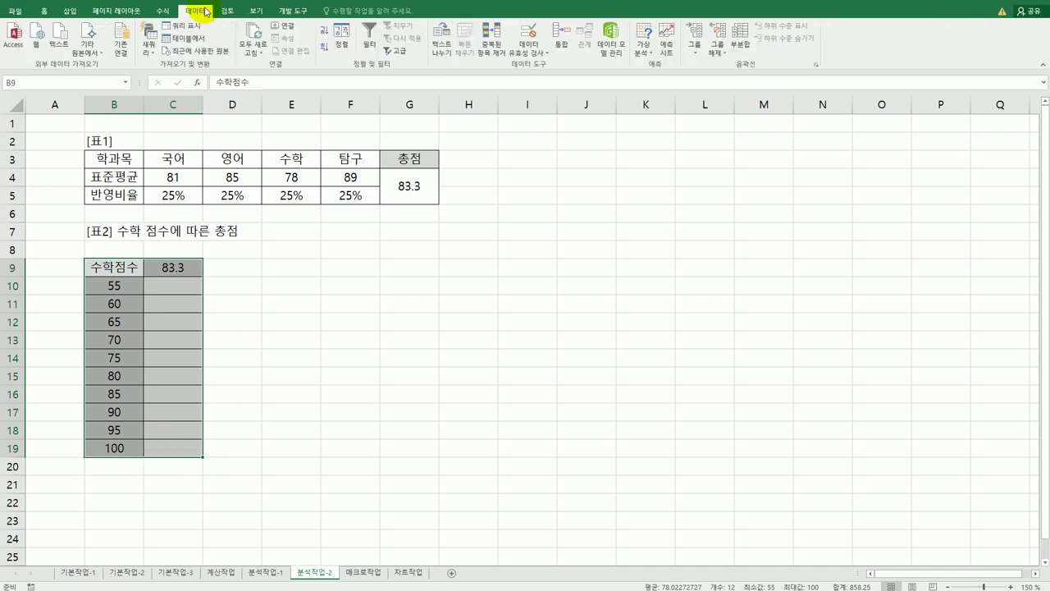
pyautogui.click(646, 51)
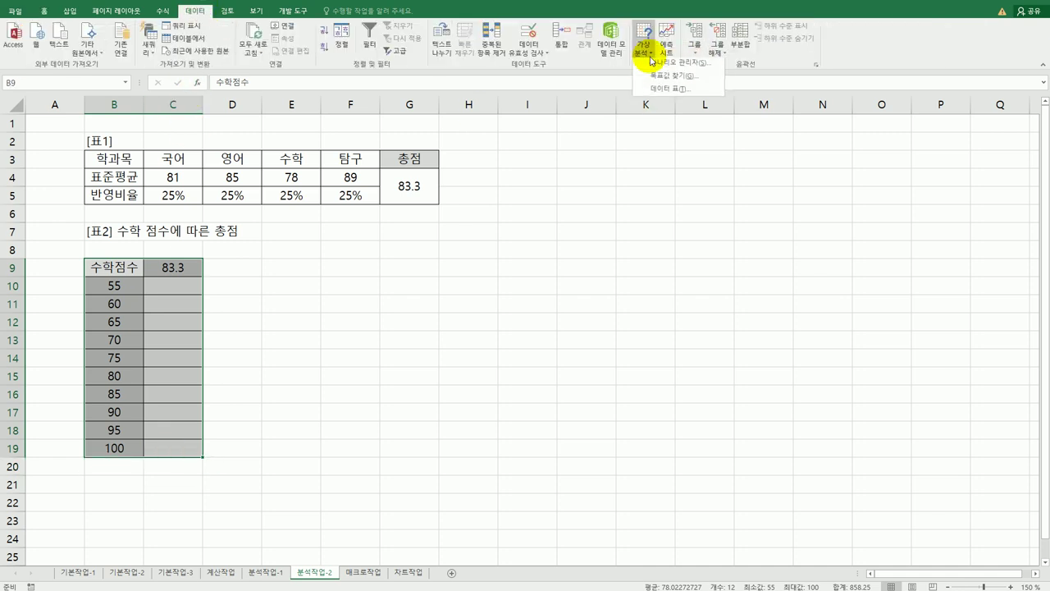
pyautogui.click(658, 91)
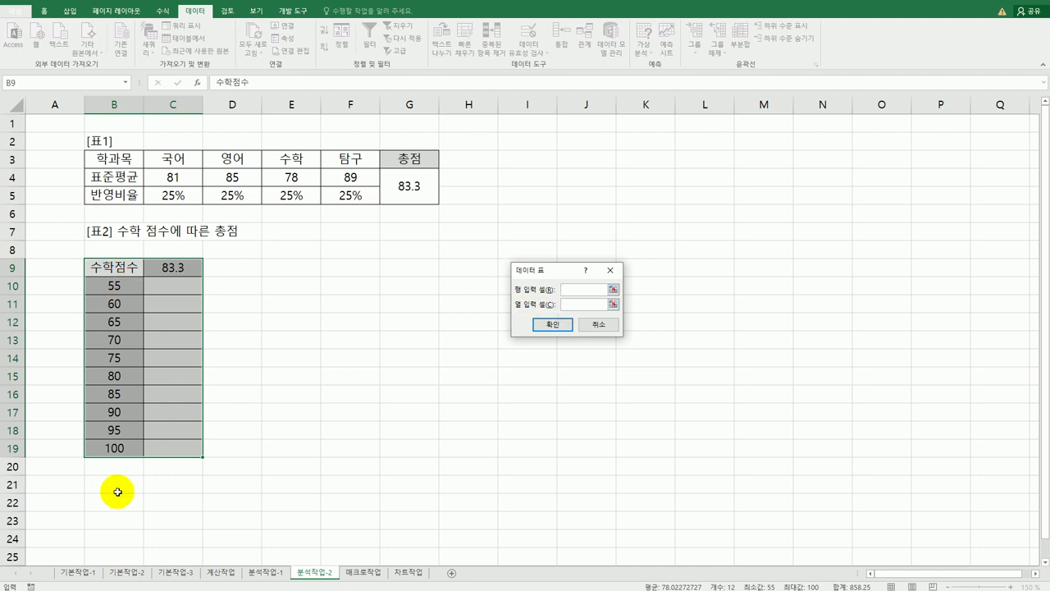
pyautogui.click(576, 304)
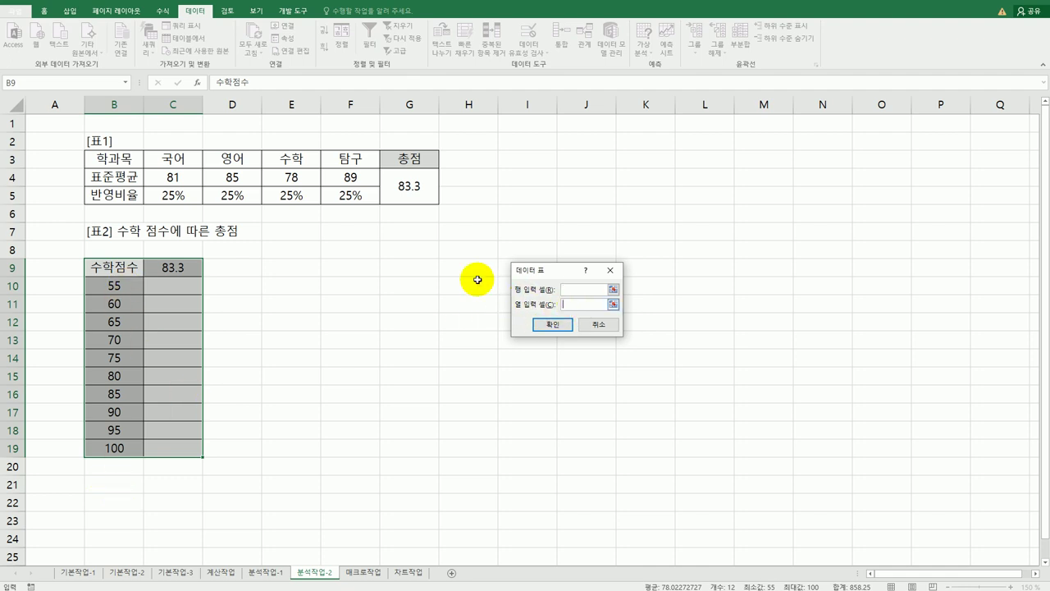
pyautogui.click(293, 178)
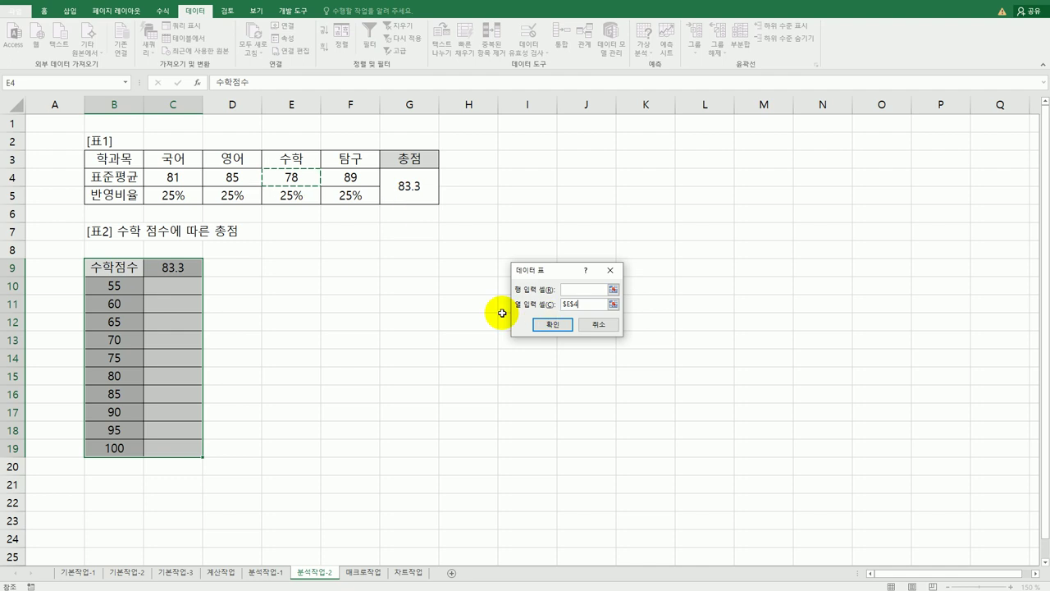
pyautogui.click(569, 327)
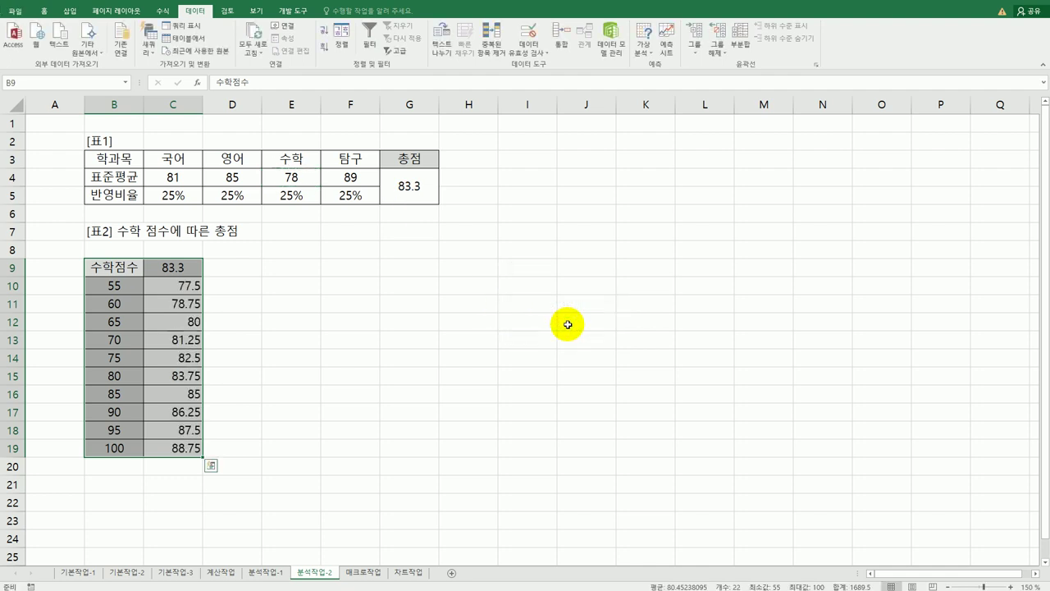
pyautogui.click(187, 450)
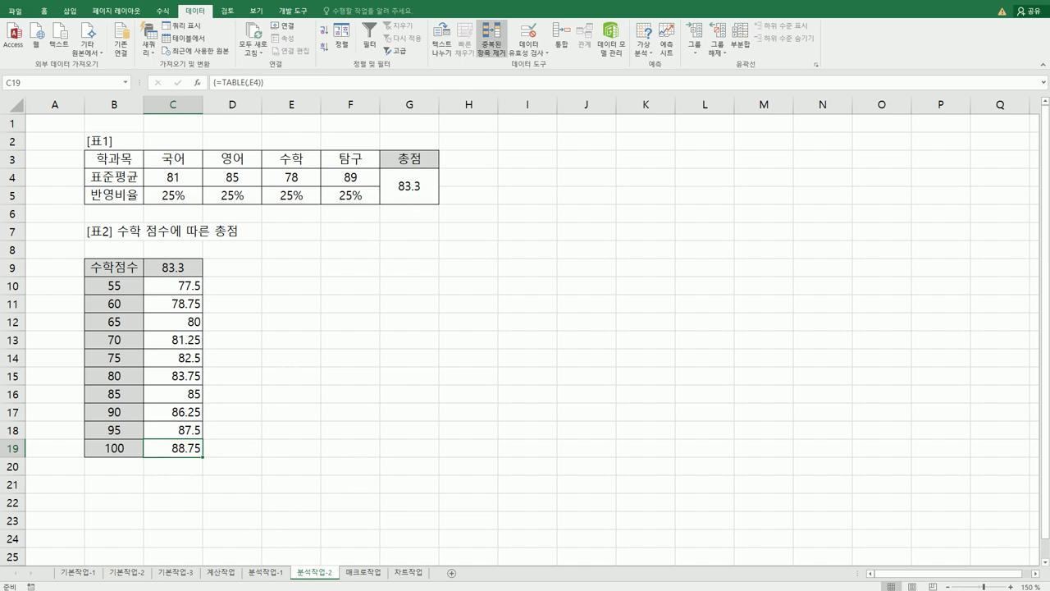
# Switch to the exam document and read the instructions that follow the 분석작업-2 question
pyautogui.hotkey('alt', 'Tab')
pyautogui.scroll(-3, 398, 565)
pyautogui.scroll(-3, 408, 539)
pyautogui.scroll(1, 408, 473)
pyautogui.scroll(-2, 402, 328)
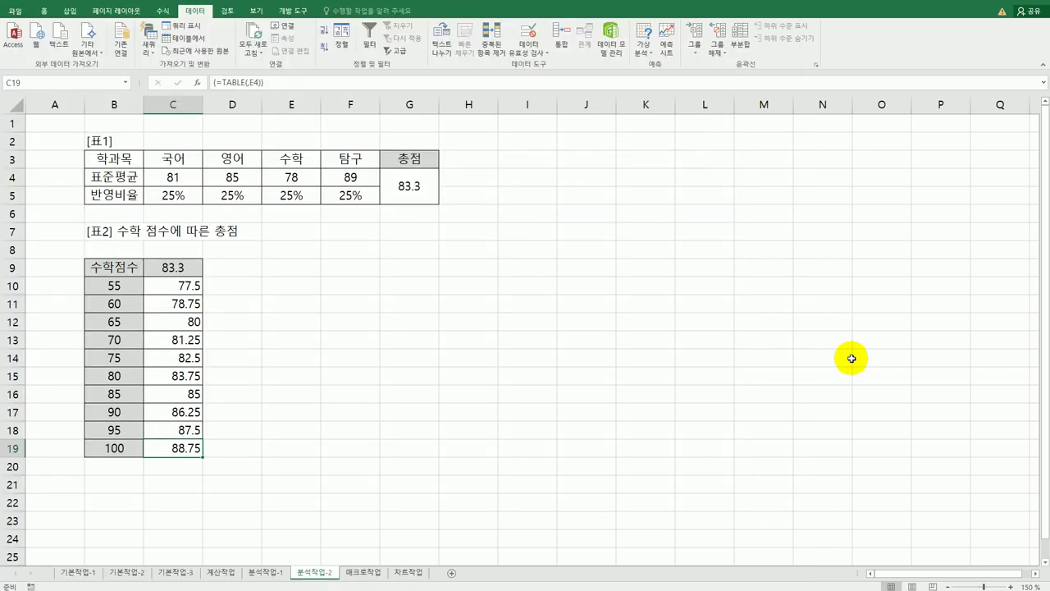
# On the 매크로작업 sheet, draw a 위쪽 리본 shape over B15:C16 and label it 평균
pyautogui.click(364, 572)
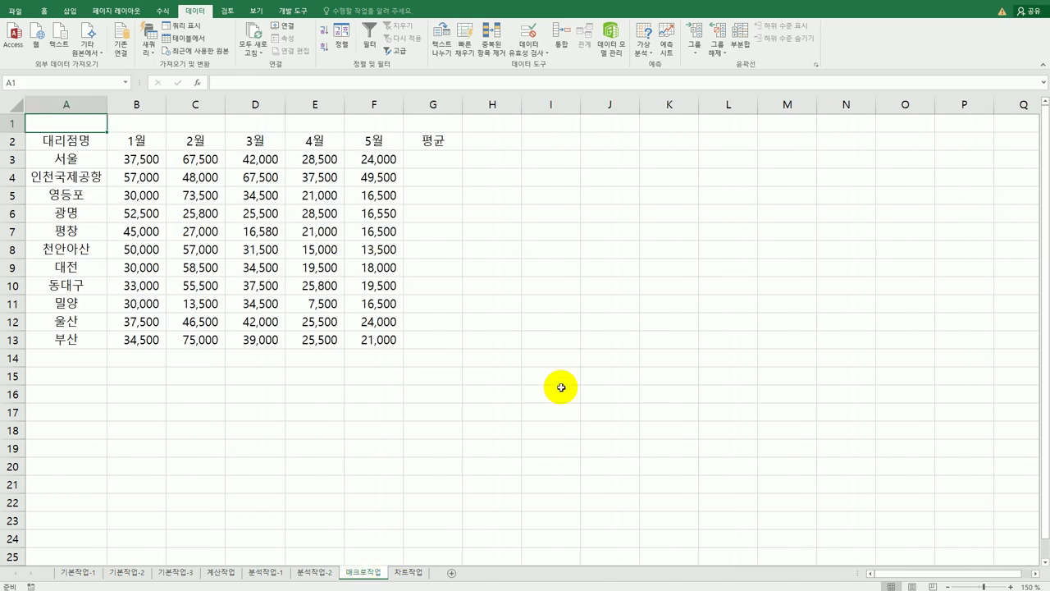
pyautogui.click(71, 14)
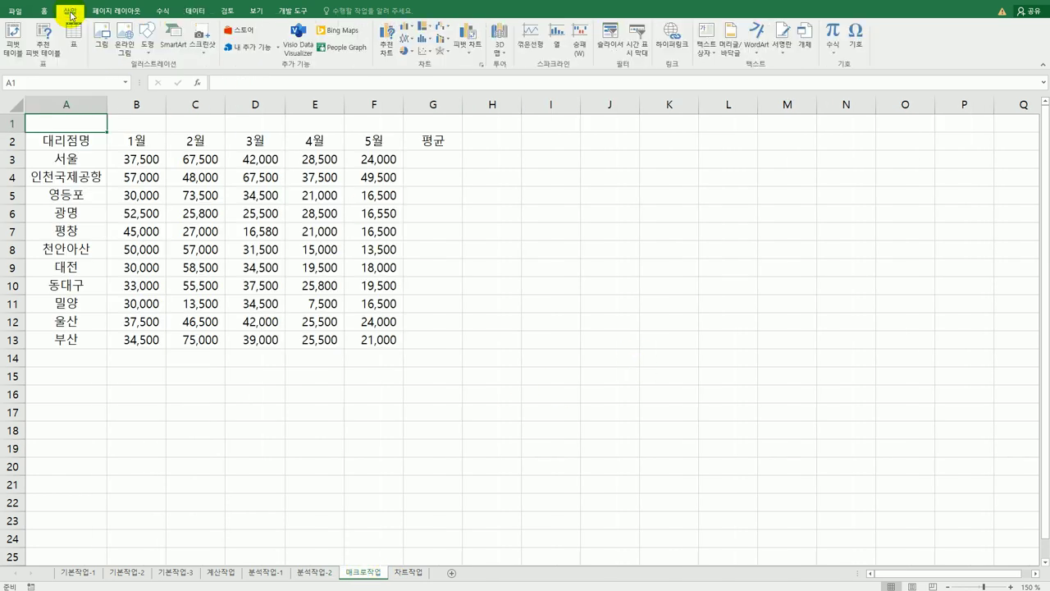
pyautogui.click(152, 42)
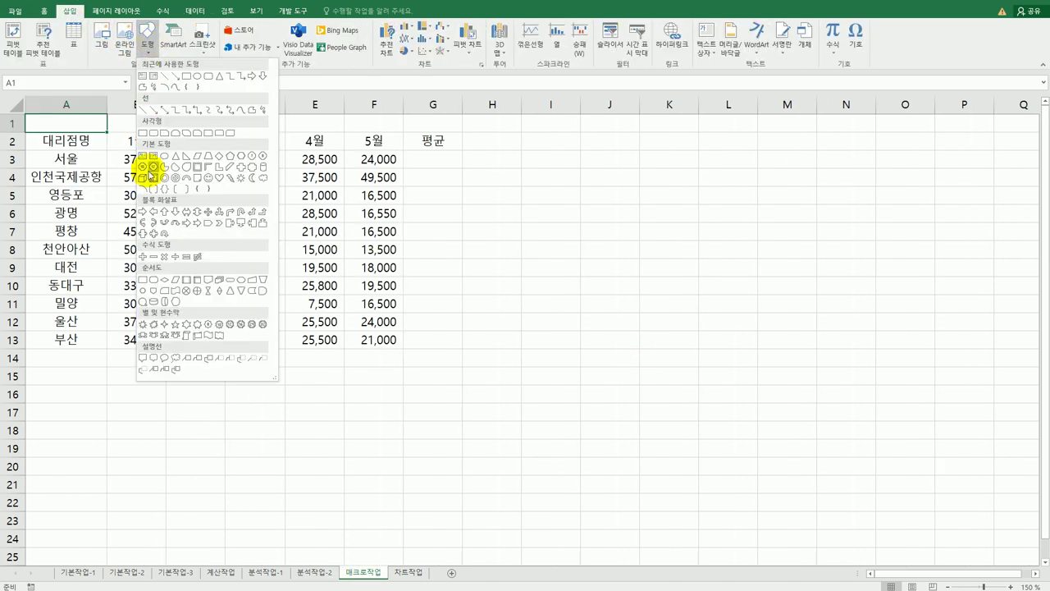
pyautogui.click(148, 340)
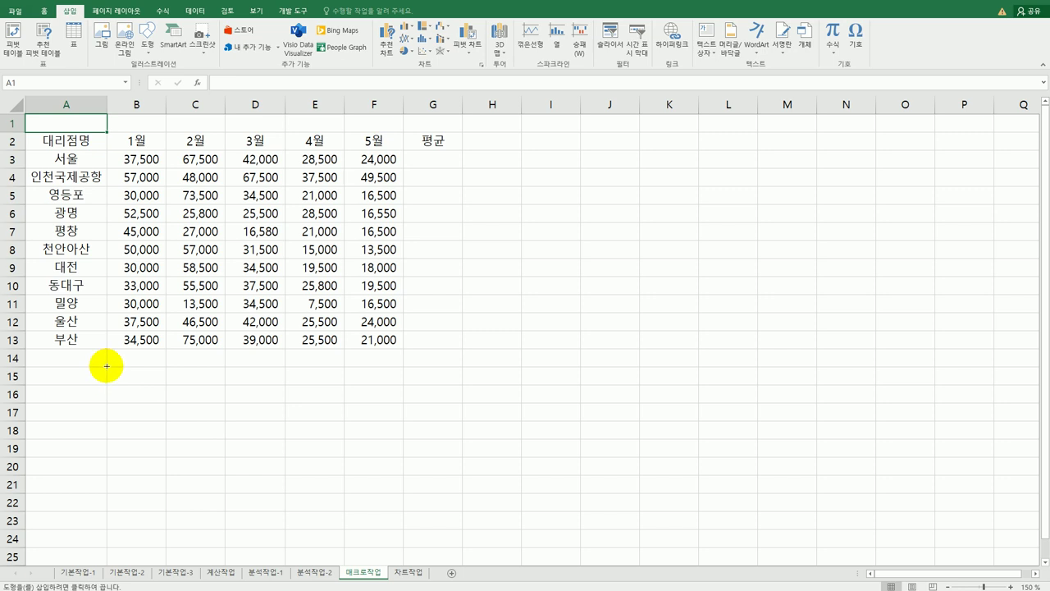
pyautogui.moveTo(106, 368); pyautogui.dragTo(210, 401)
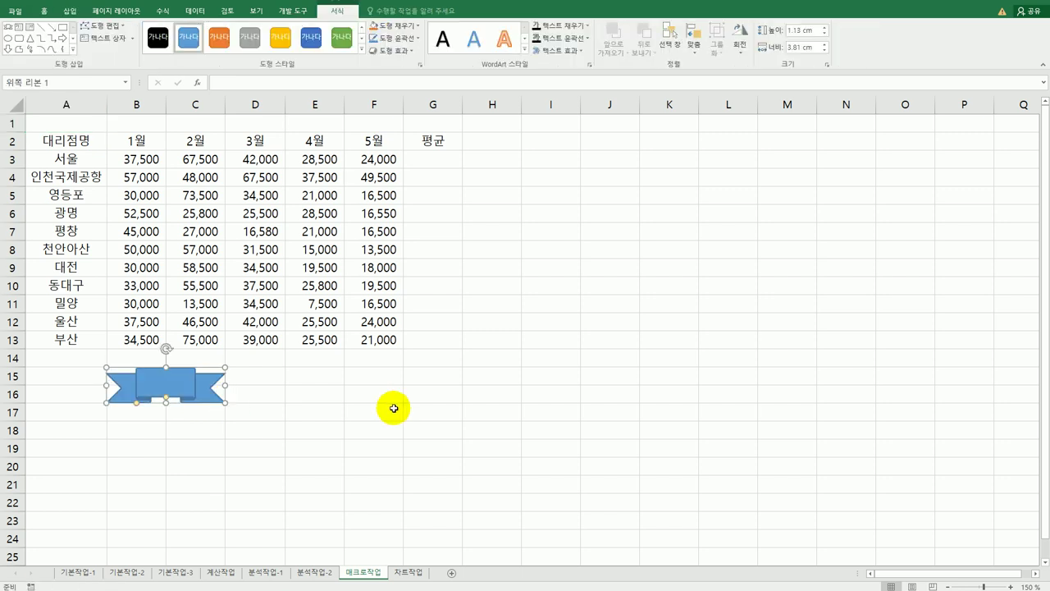
pyautogui.write('평ㄱ')
pyautogui.click(394, 408)
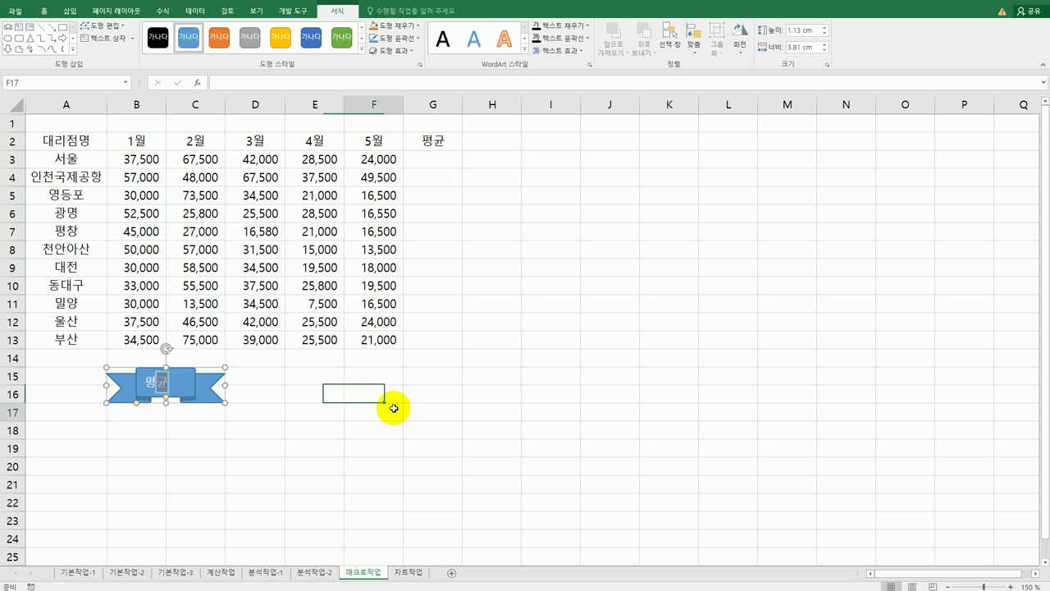
# Assign a new macro named 평균 to the 평균 ribbon shape and start recording it in the current workbook
pyautogui.rightClick(182, 387)
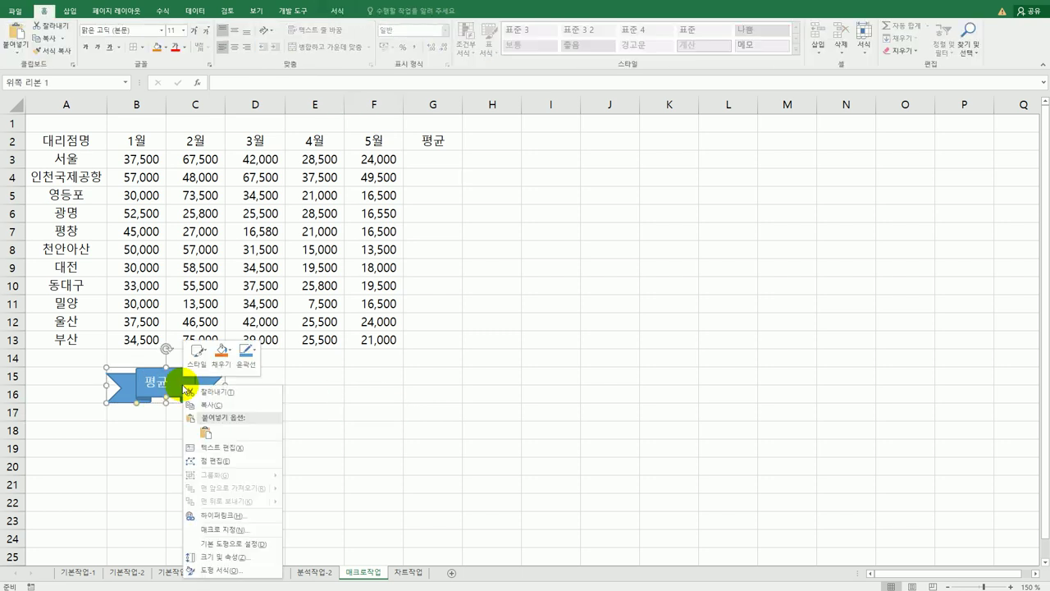
pyautogui.click(267, 530)
pyautogui.moveTo(293, 415); pyautogui.dragTo(644, 235)
pyautogui.write('평')
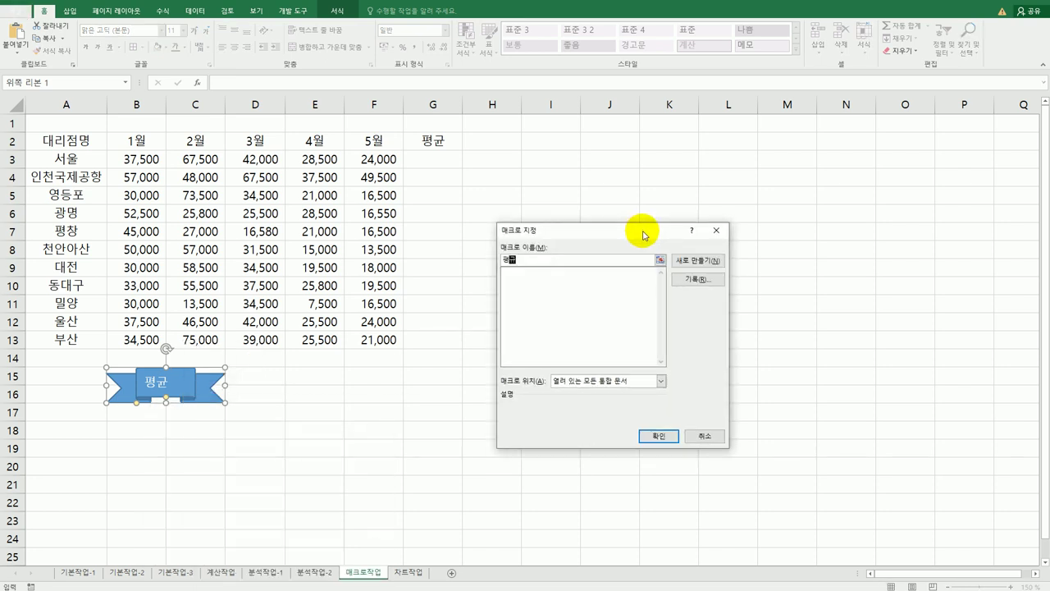
pyautogui.write('균')
pyautogui.click(709, 280)
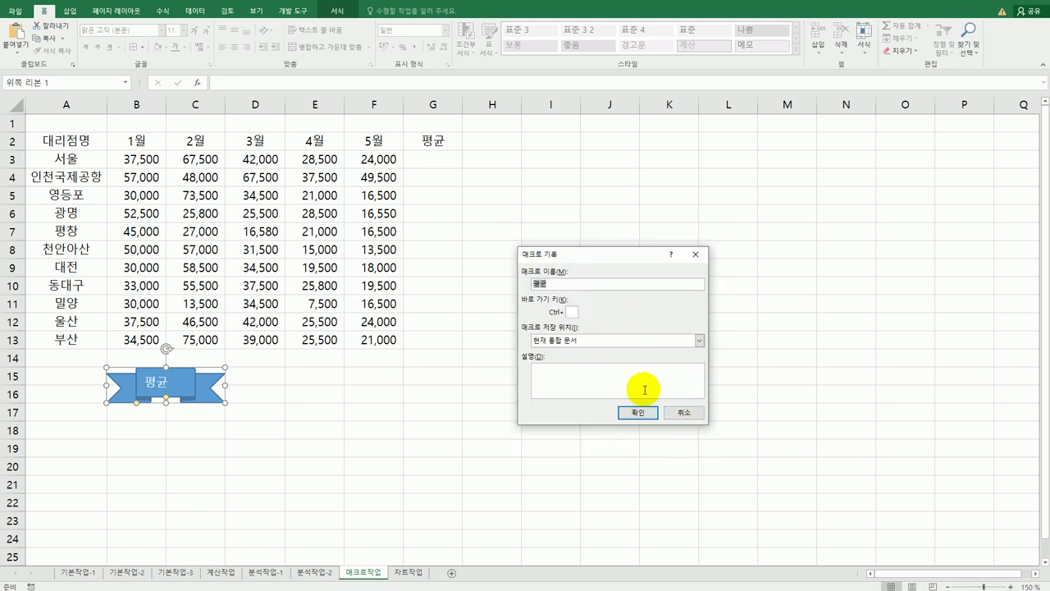
pyautogui.click(633, 413)
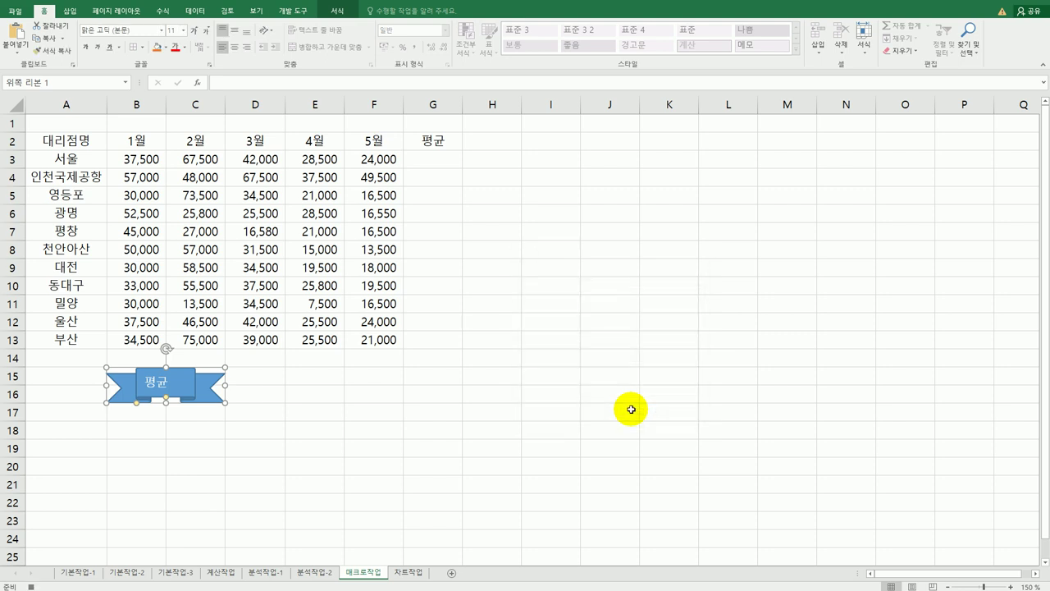
# Enter the formula =AVERAGE(B3:F3) in G3 to average 서울's 1월 to 5월 values
pyautogui.click(443, 157)
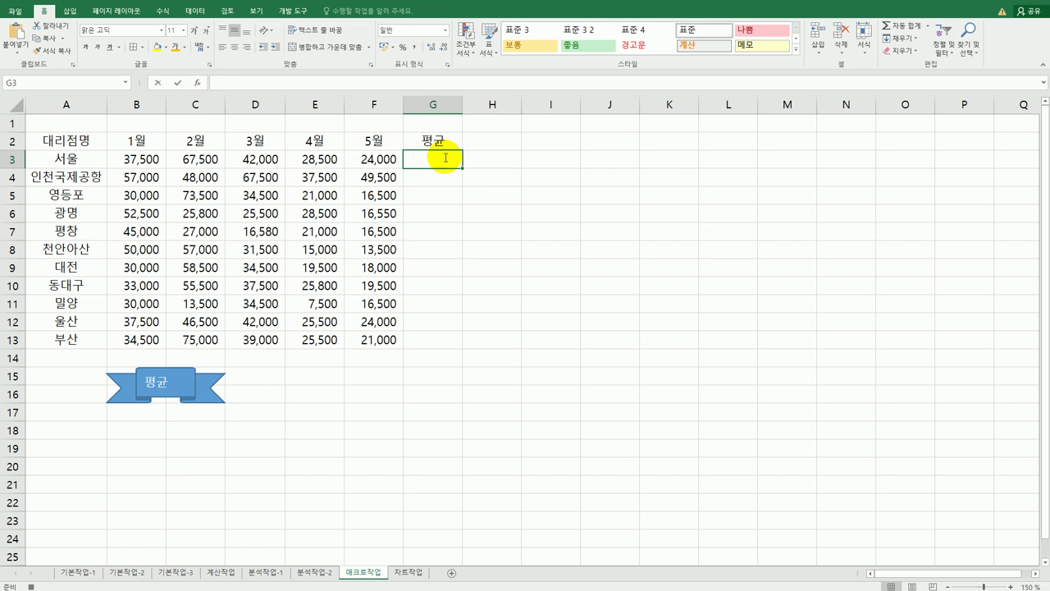
pyautogui.write('=')
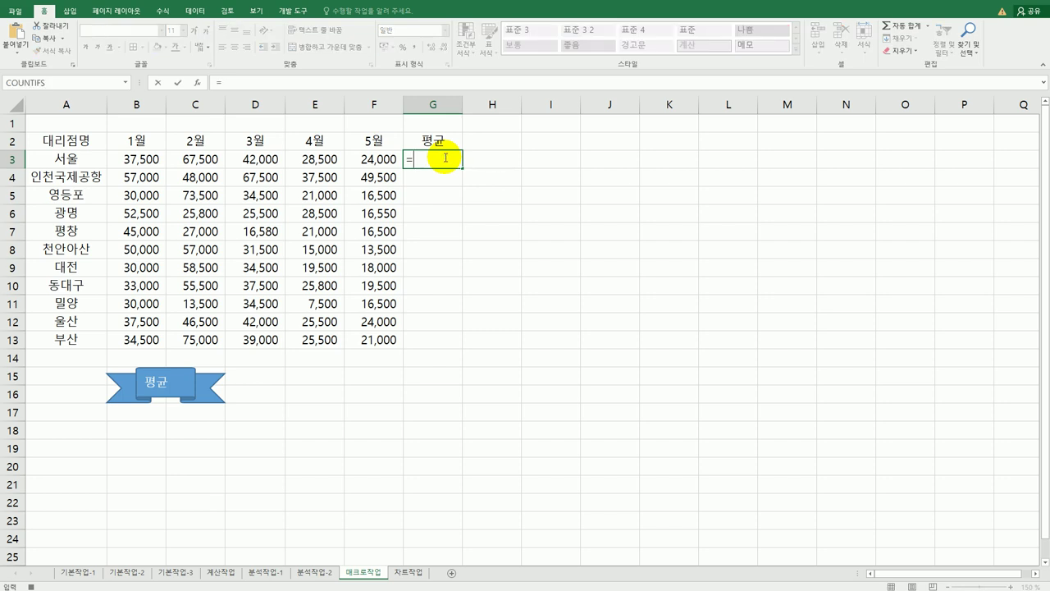
pyautogui.write('av')
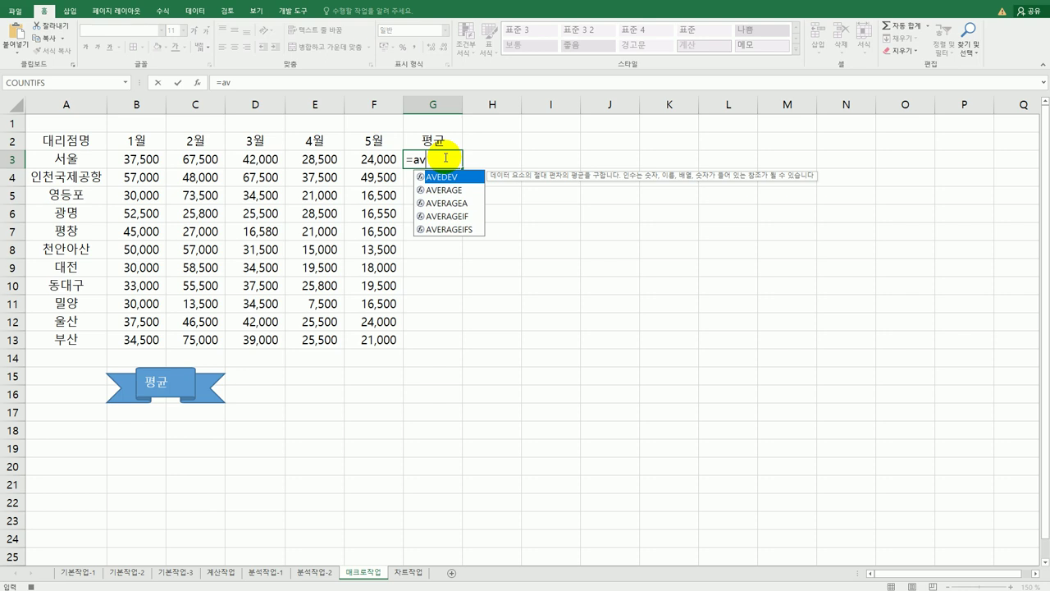
pyautogui.press('Down')
pyautogui.press('Tab')
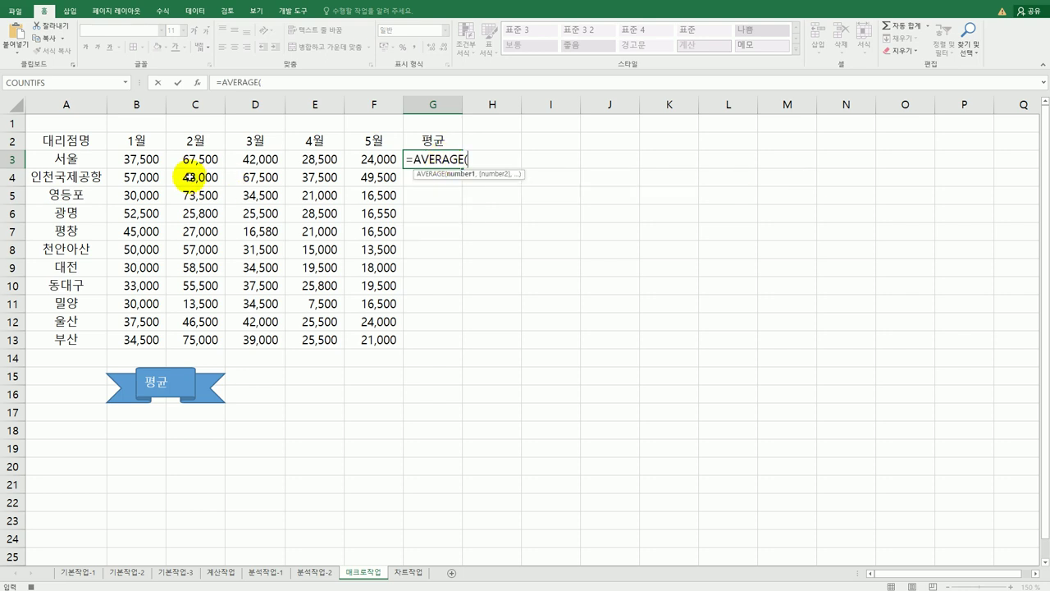
pyautogui.moveTo(140, 160); pyautogui.dragTo(365, 159)
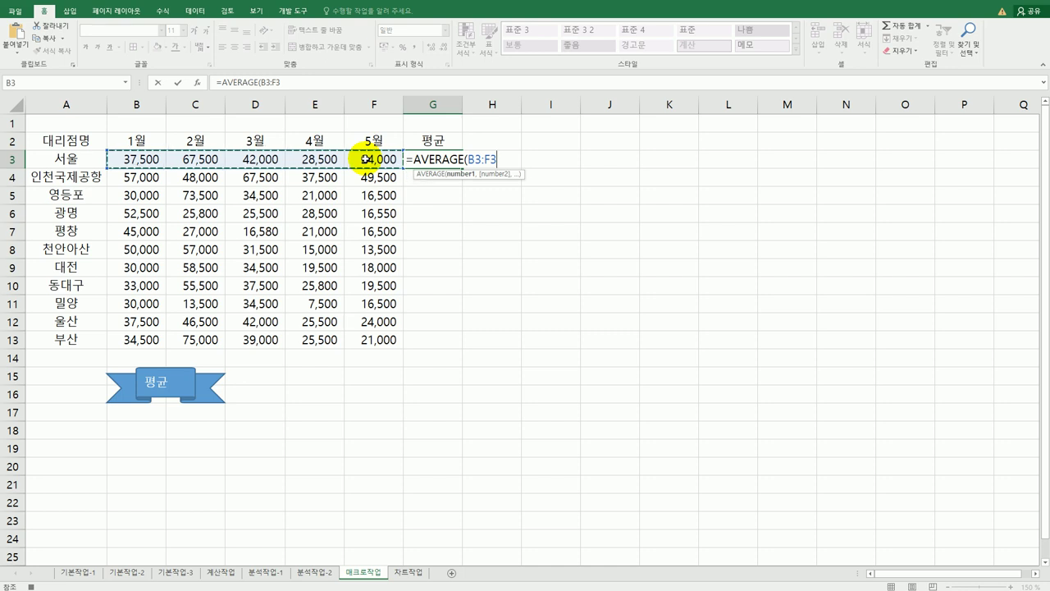
pyautogui.write(')')
pyautogui.press('Return')
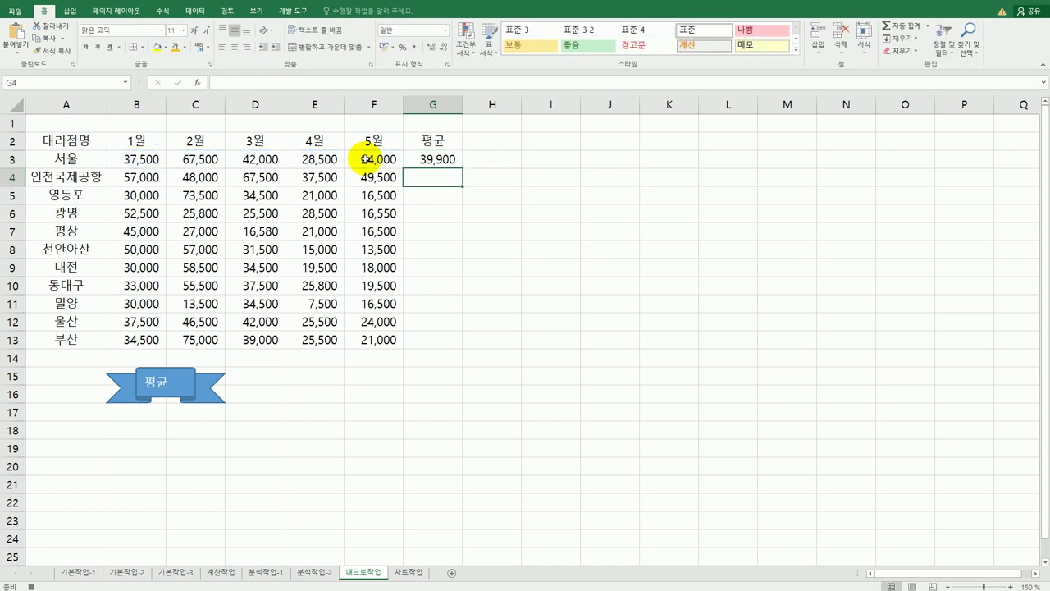
# Fill the G3 average formula down to G13 and stop recording the 평균 macro
pyautogui.click(436, 161)
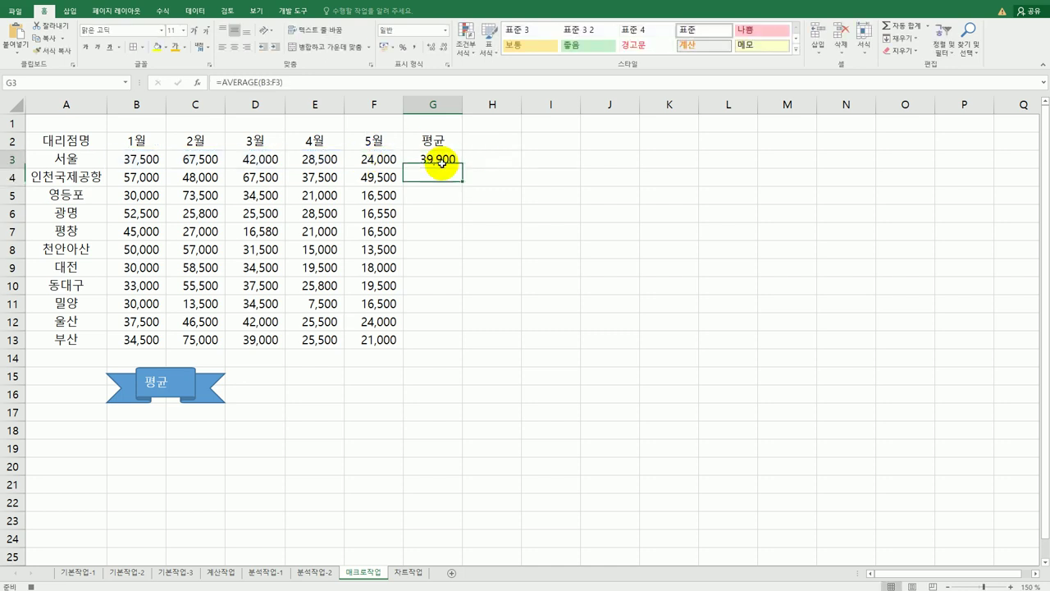
pyautogui.moveTo(462, 169); pyautogui.dragTo(445, 346)
pyautogui.click(440, 344)
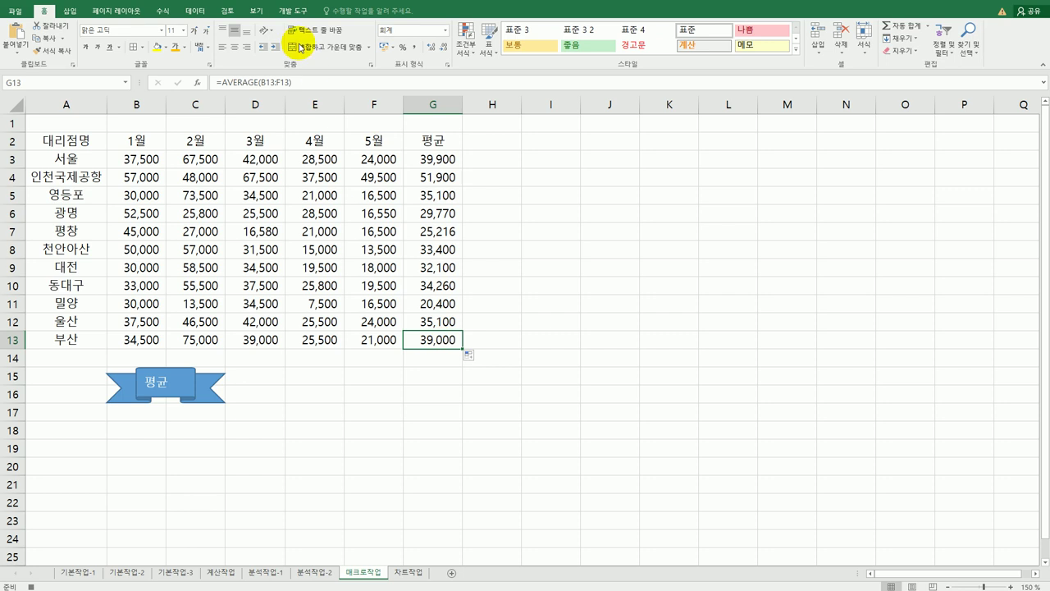
pyautogui.click(292, 11)
pyautogui.click(70, 25)
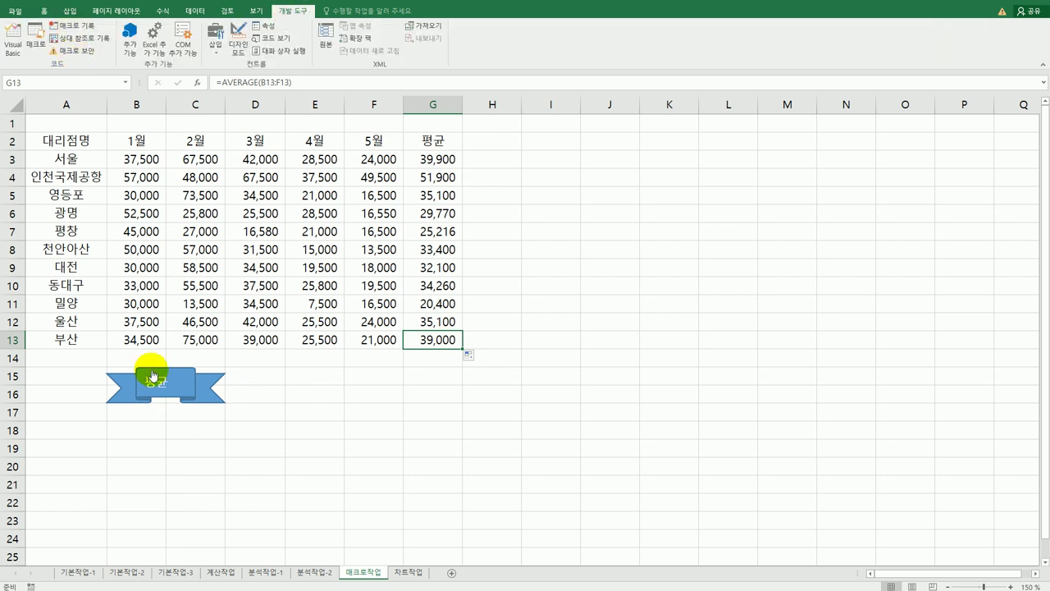
pyautogui.click(572, 422)
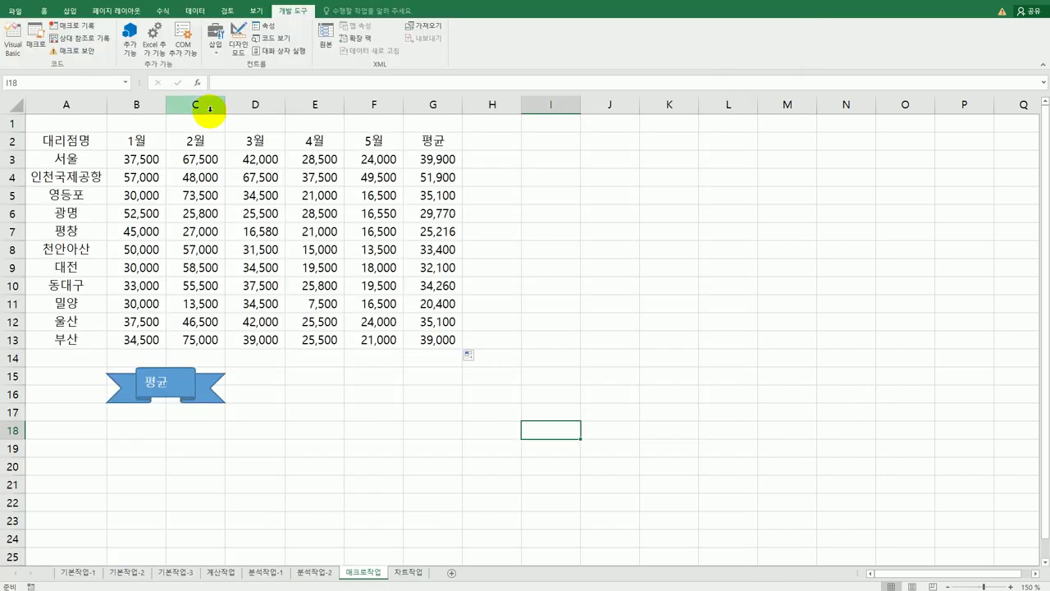
# Draw a 아래쪽 리본 shape over E15:F16 and label it 테두리
pyautogui.click(71, 13)
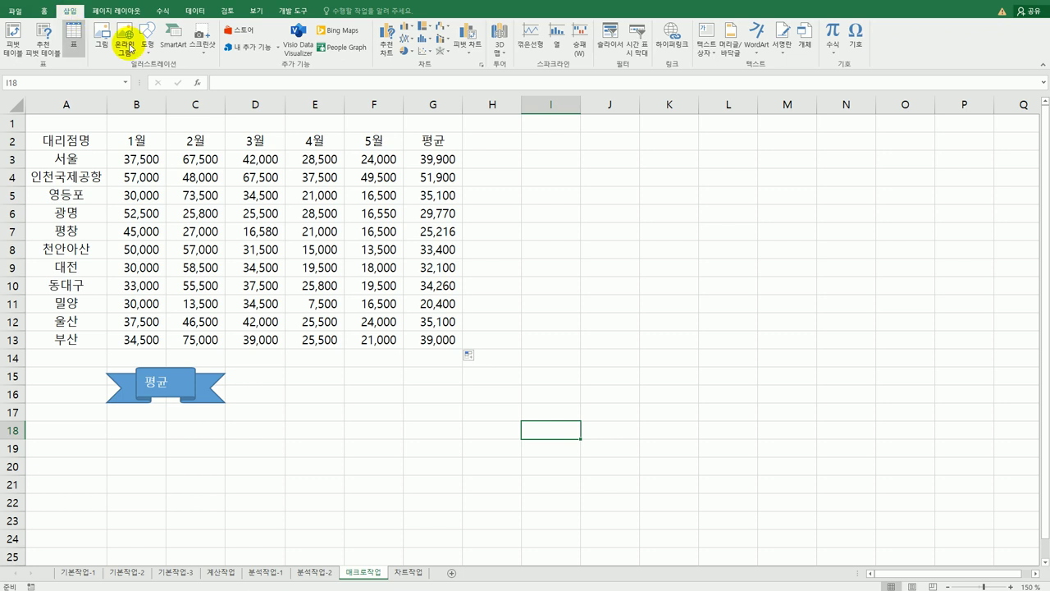
pyautogui.click(148, 45)
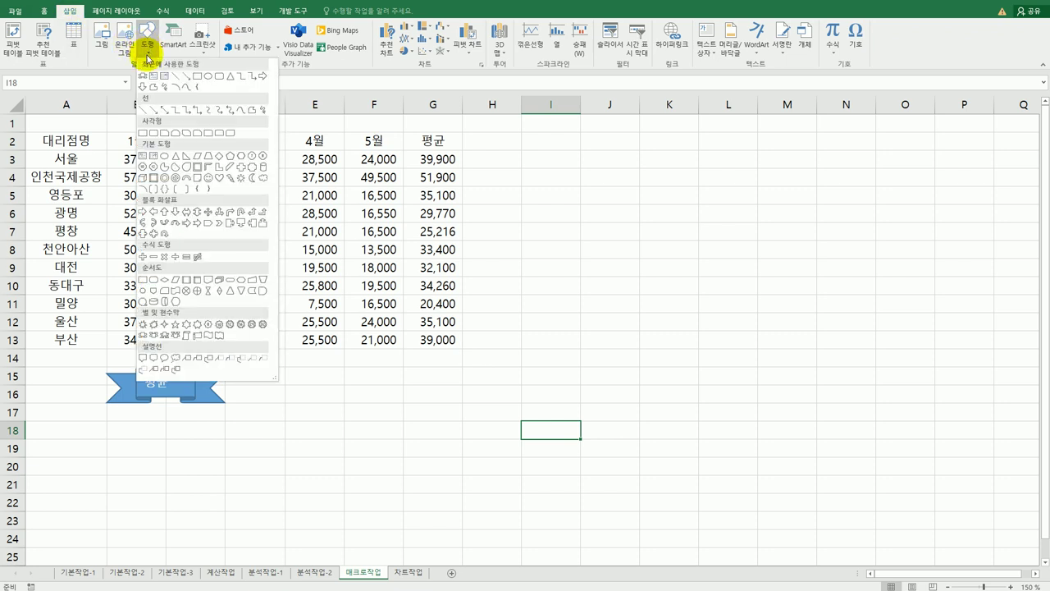
pyautogui.click(156, 339)
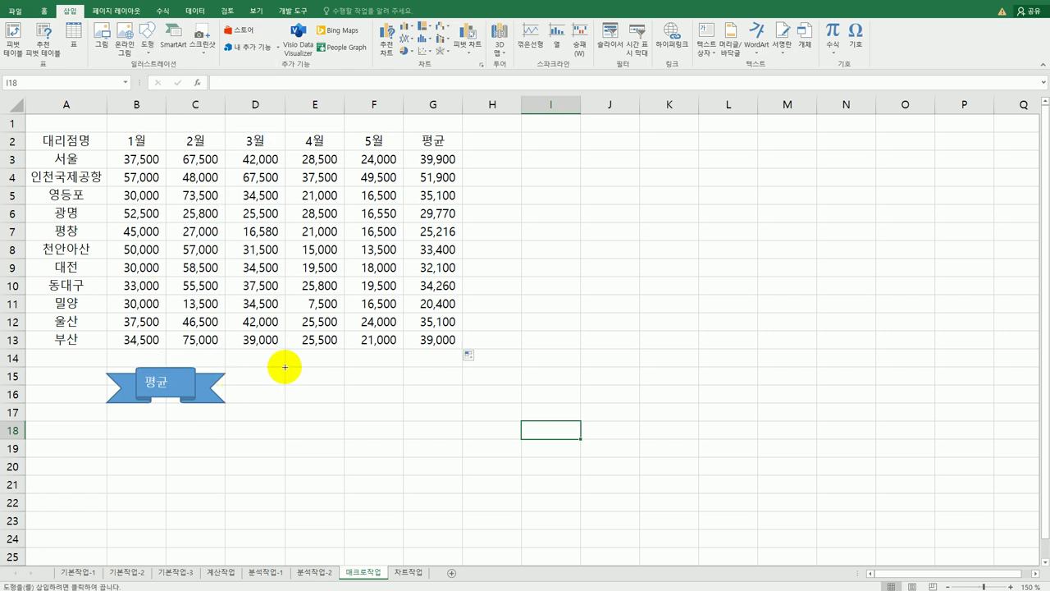
pyautogui.moveTo(285, 367); pyautogui.dragTo(383, 411)
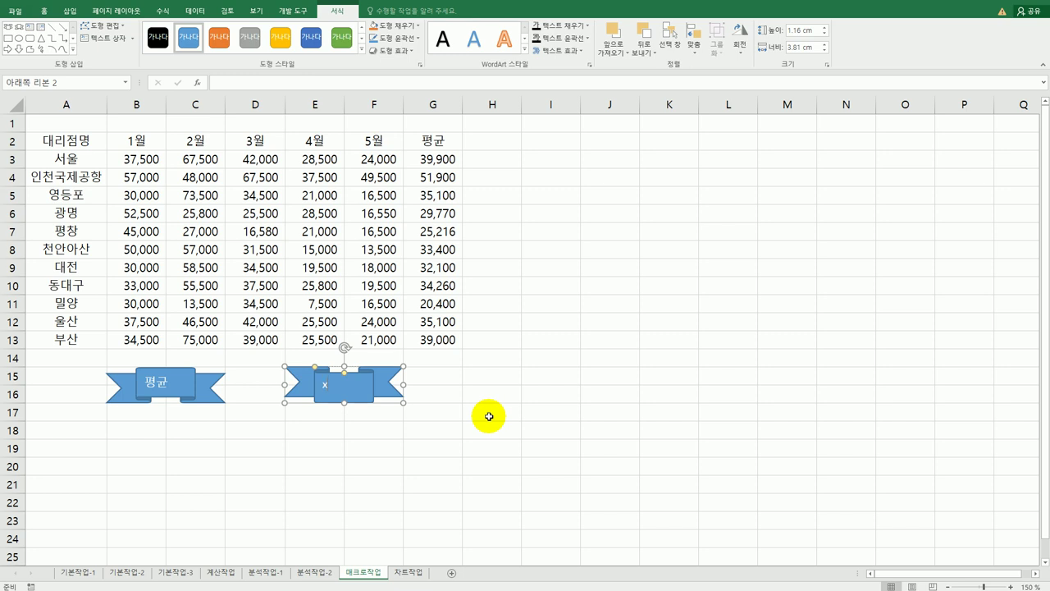
pyautogui.write('테두리')
pyautogui.click(489, 417)
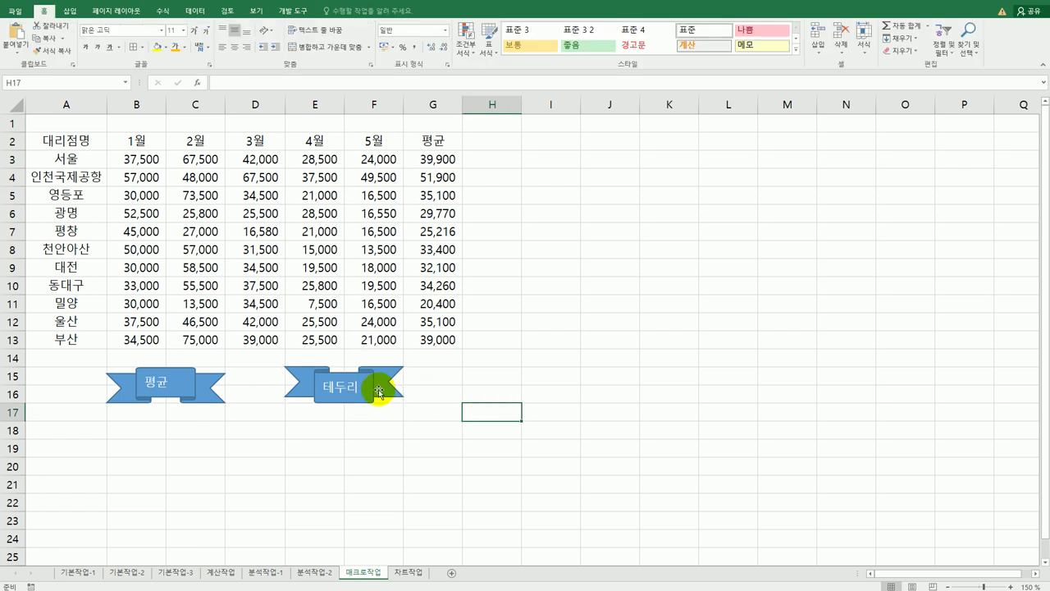
# Assign a new macro named 테두리 to the 테두리 ribbon shape and start recording it in the current workbook
pyautogui.rightClick(381, 393)
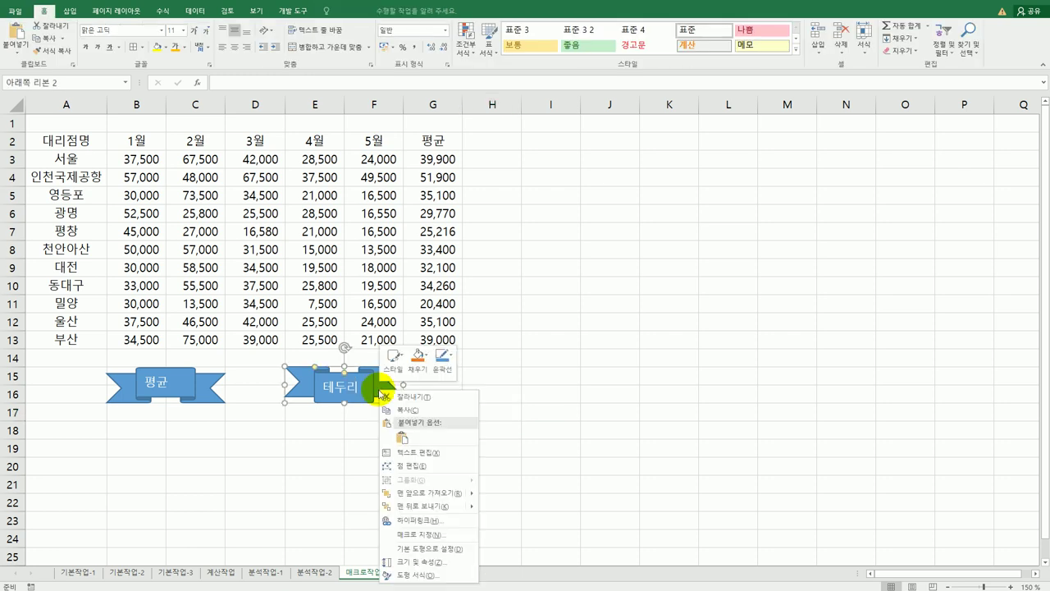
pyautogui.click(457, 534)
pyautogui.moveTo(449, 426); pyautogui.dragTo(634, 228)
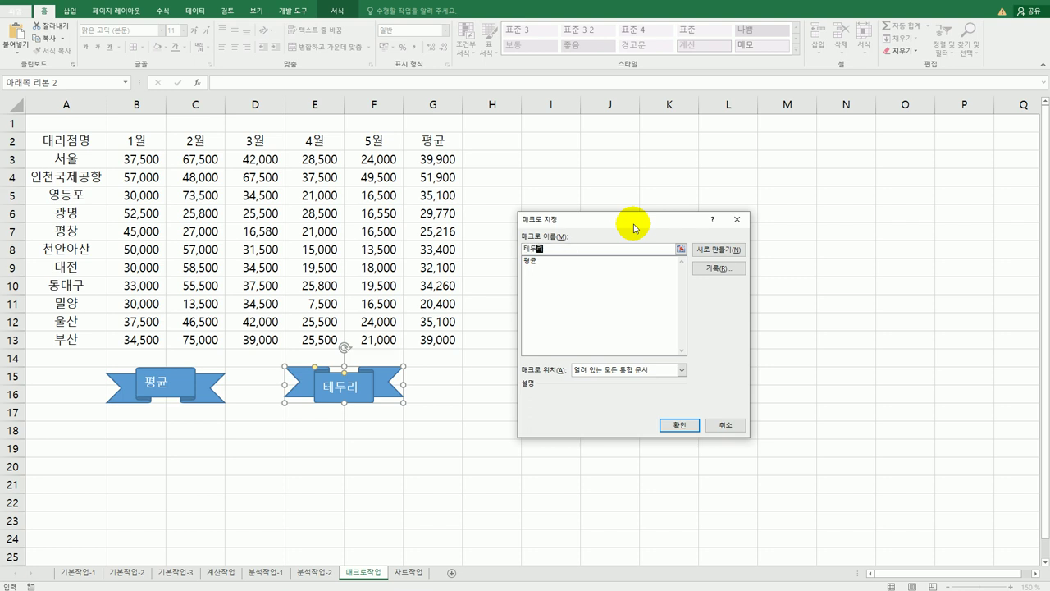
pyautogui.click(711, 269)
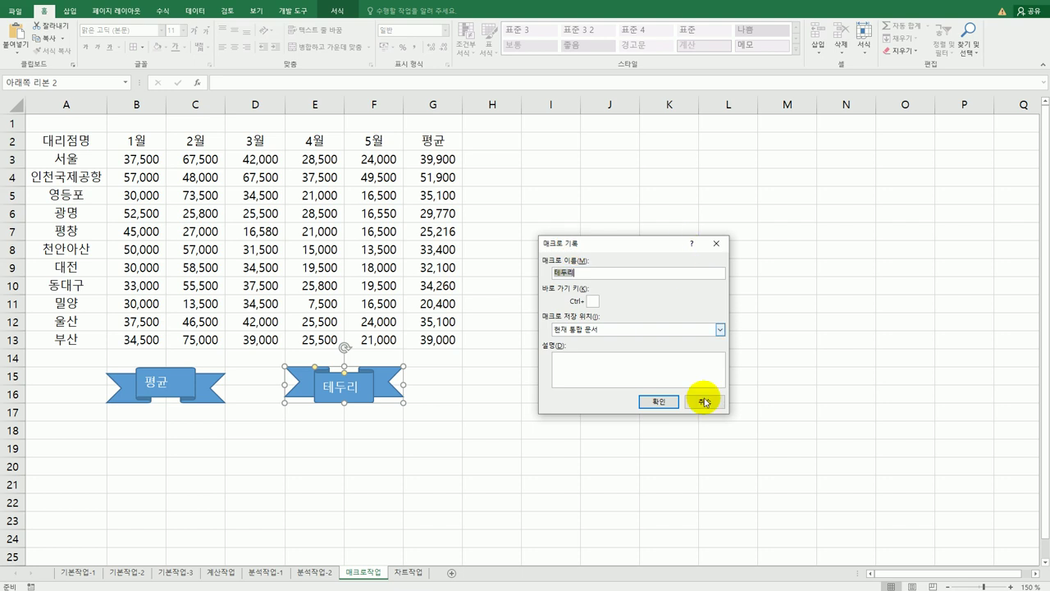
pyautogui.click(657, 403)
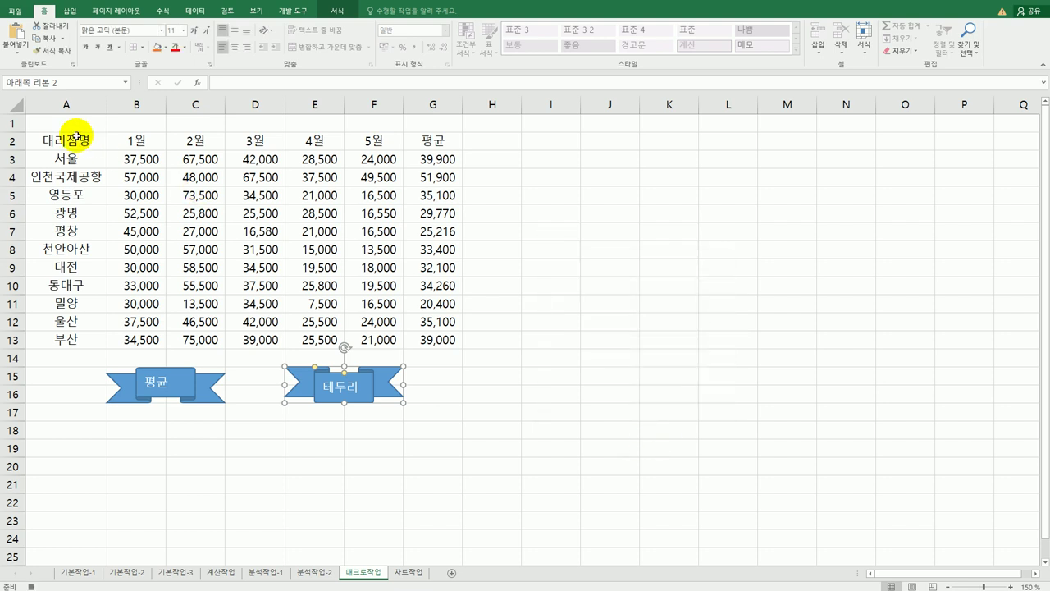
# Apply all borders (모든 테두리) to A2:G13 and stop recording the 테두리 macro
pyautogui.moveTo(76, 139); pyautogui.dragTo(431, 339)
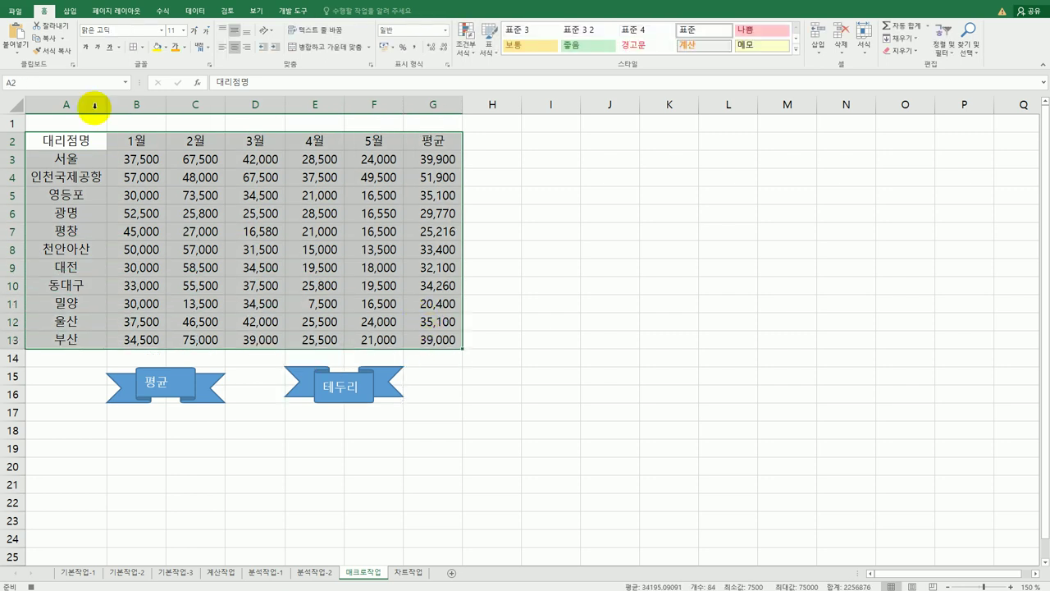
pyautogui.click(142, 47)
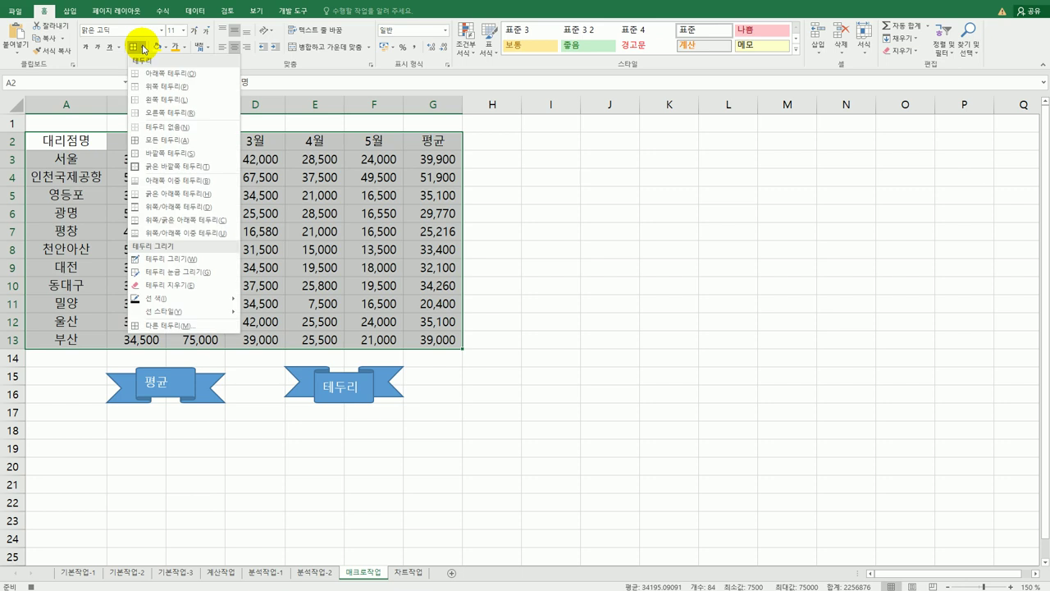
pyautogui.click(152, 140)
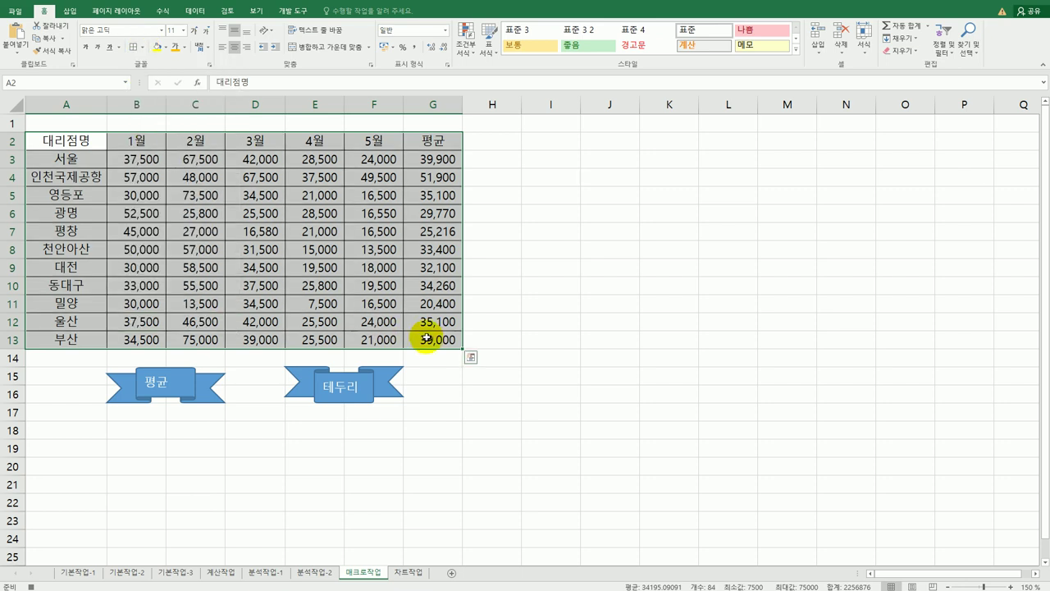
pyautogui.click(428, 339)
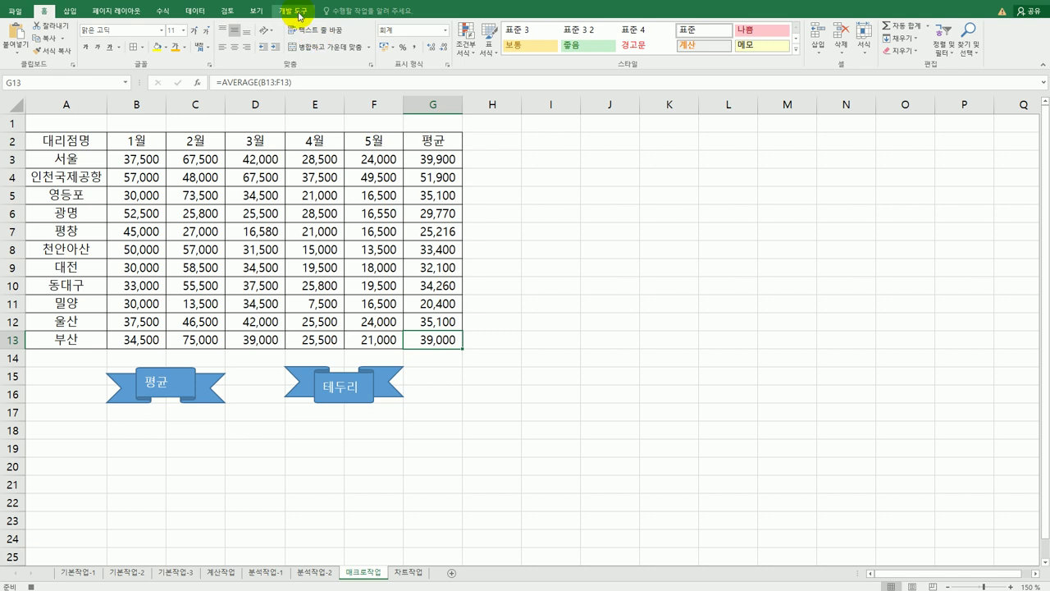
pyautogui.click(293, 10)
pyautogui.click(99, 27)
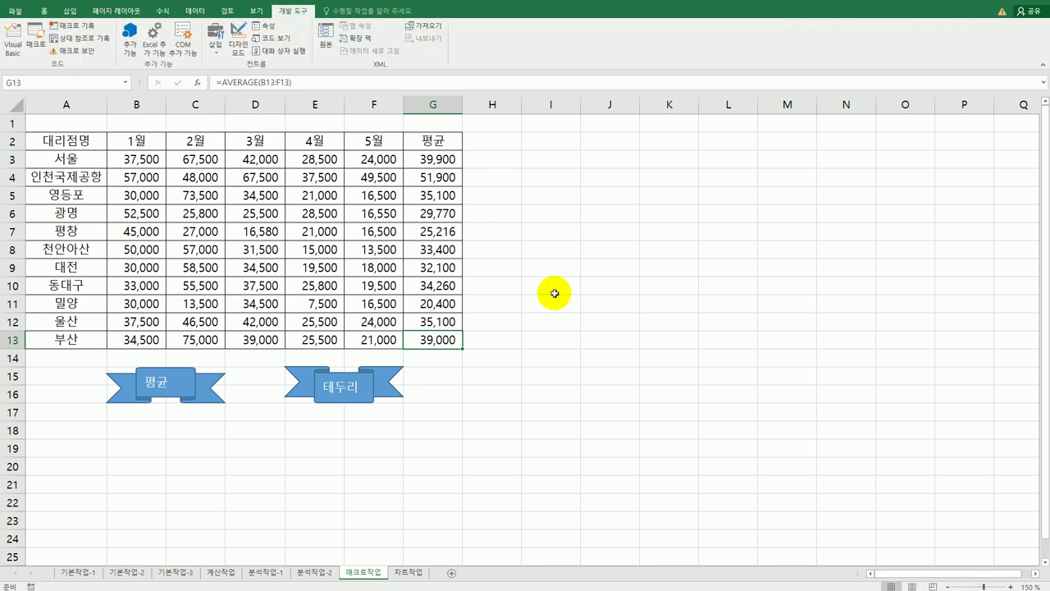
pyautogui.click(533, 363)
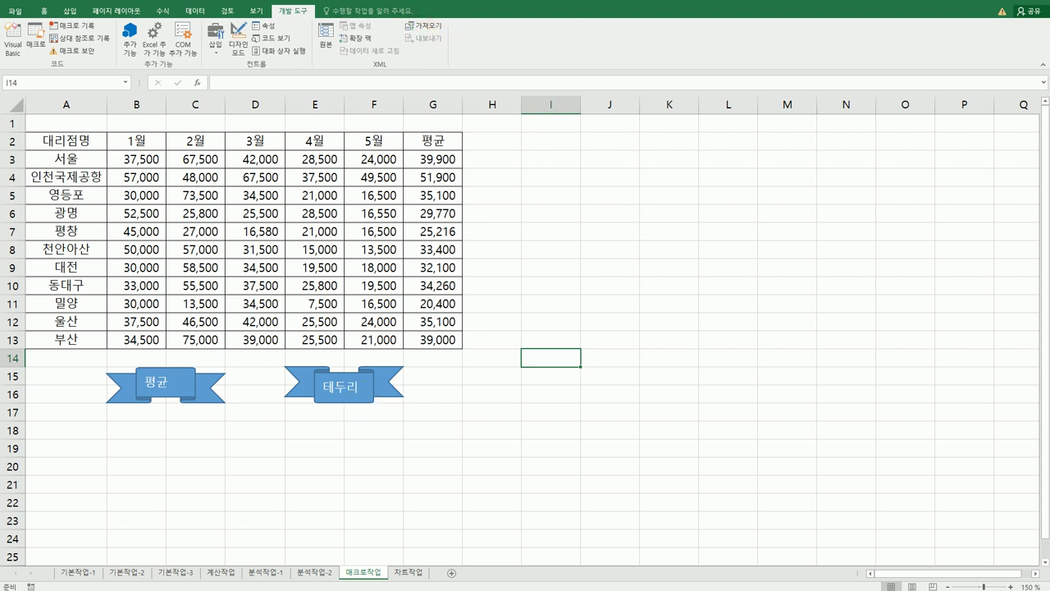
# Switch to the exam document and go to the page after the 매크로작업 question
pyautogui.hotkey('alt', 'Tab')
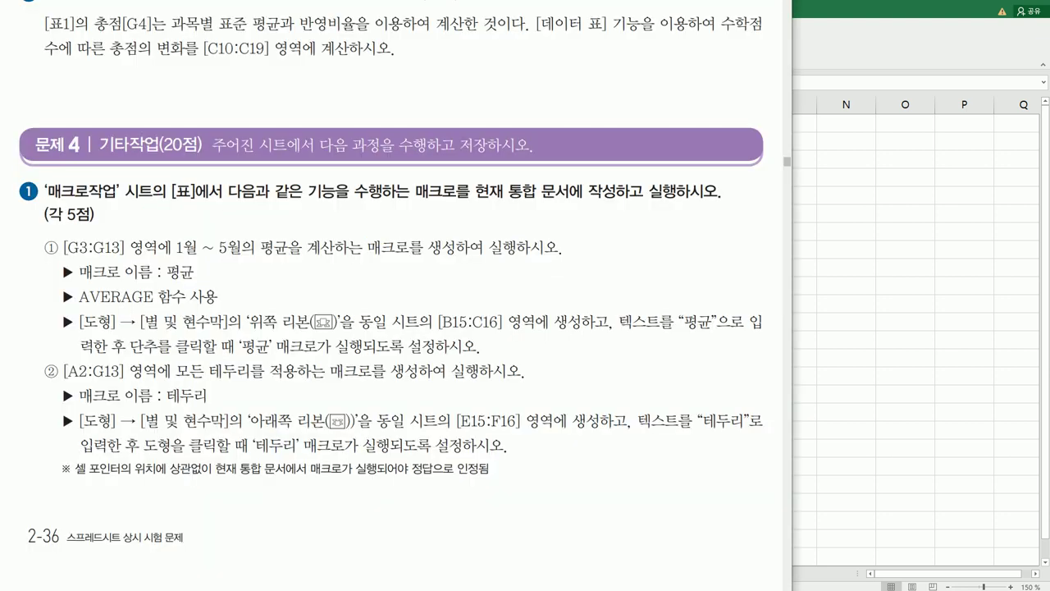
pyautogui.press('Right')
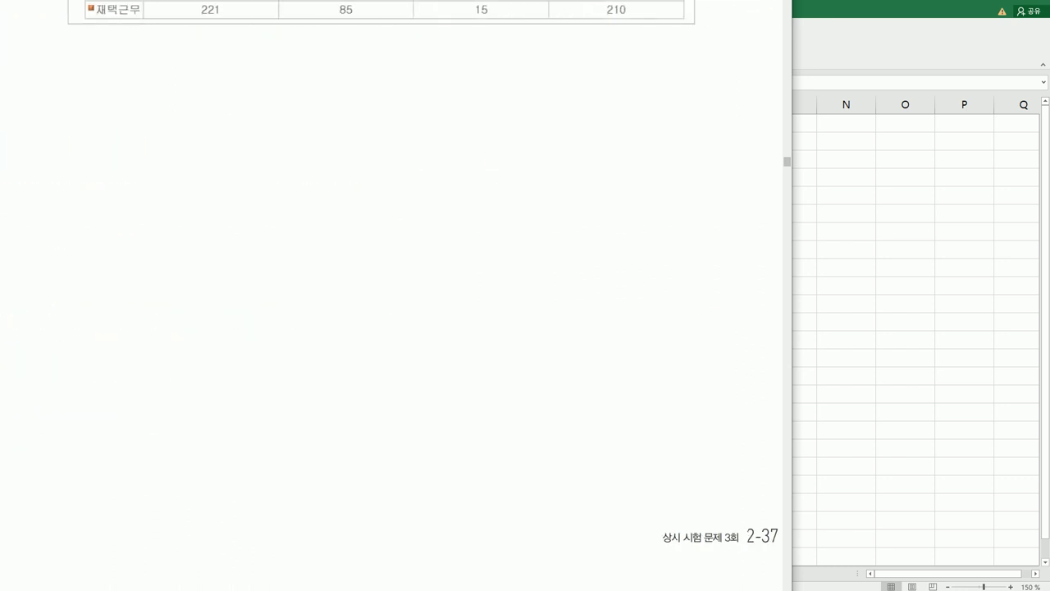